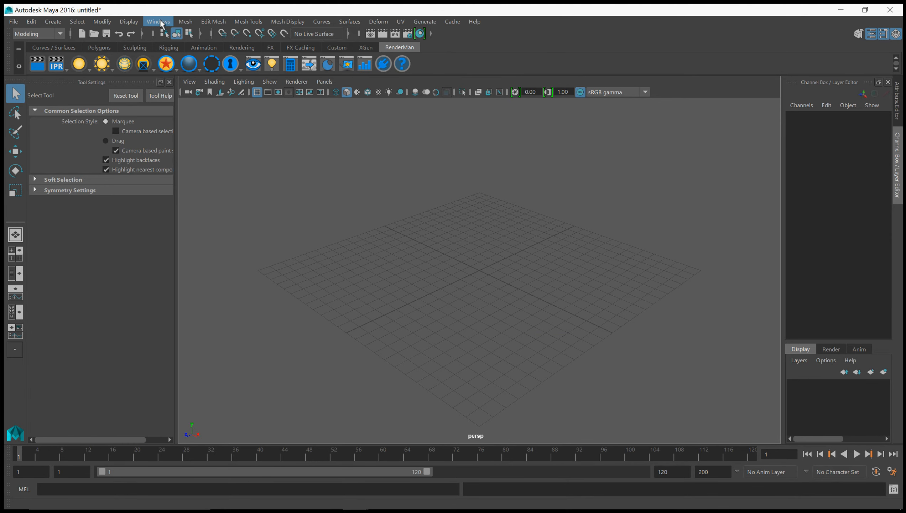
Step: Load all plug-ins of the RenderManForMaya-21.3-maya2016 group in the Plug-in Manager, then close it
{"action": "left_click", "coordinate": [160, 21]}
{"action": "mouse_move", "coordinate": [177, 93]}
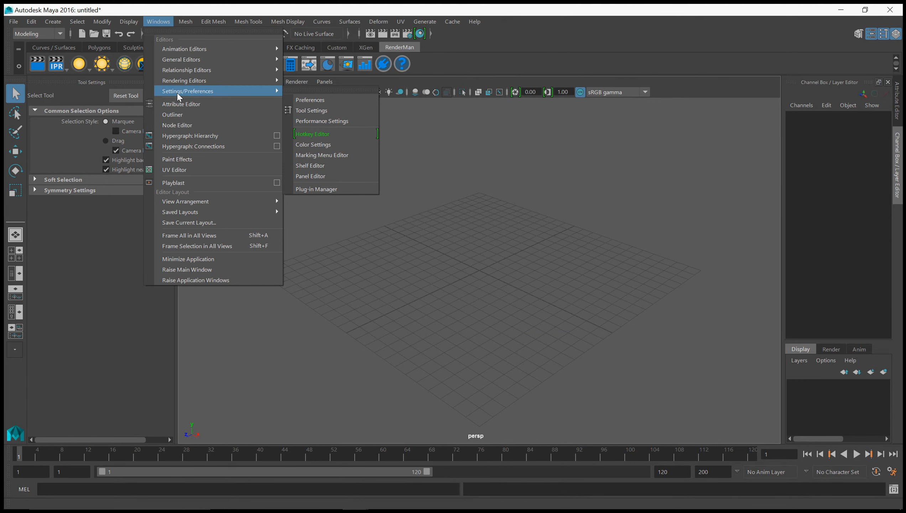
{"action": "left_click", "coordinate": [343, 188]}
{"action": "scroll", "coordinate": [640, 314], "scroll_direction": "down", "scroll_amount": 6}
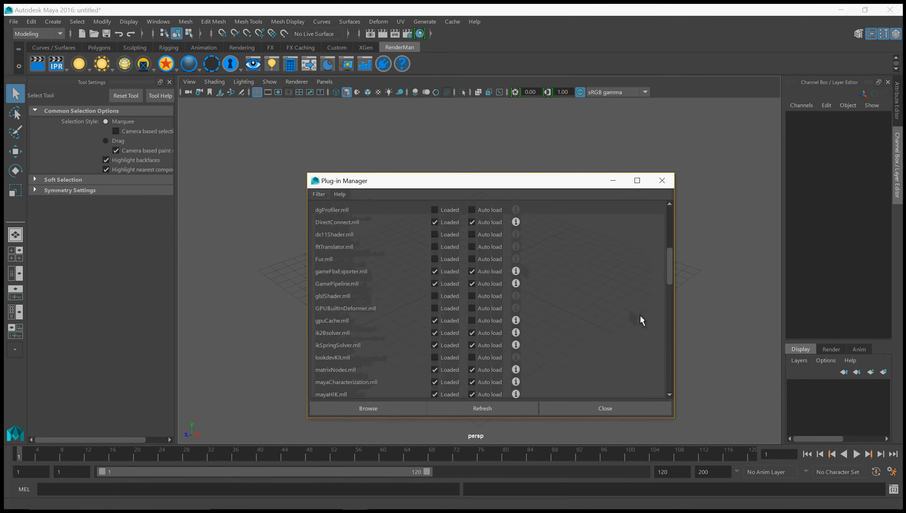
{"action": "scroll", "coordinate": [640, 315], "scroll_direction": "down", "scroll_amount": 15}
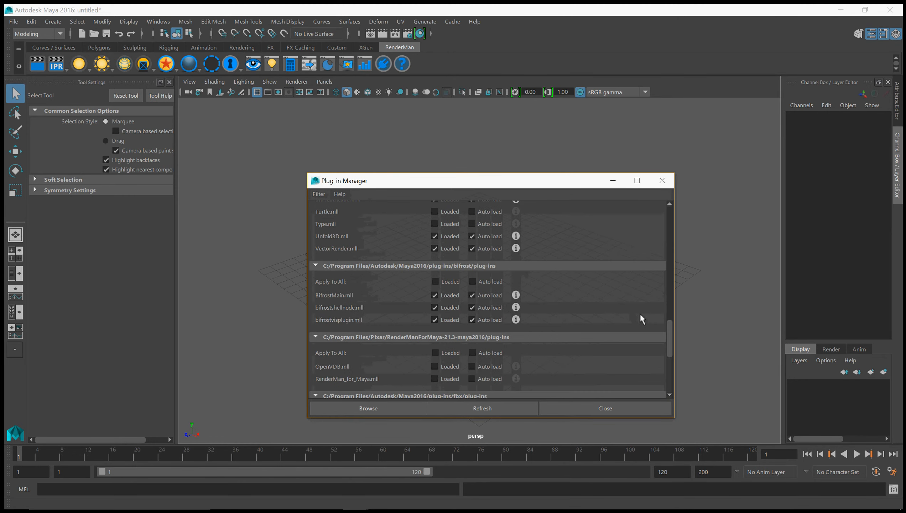
{"action": "scroll", "coordinate": [639, 319], "scroll_direction": "down", "scroll_amount": 3}
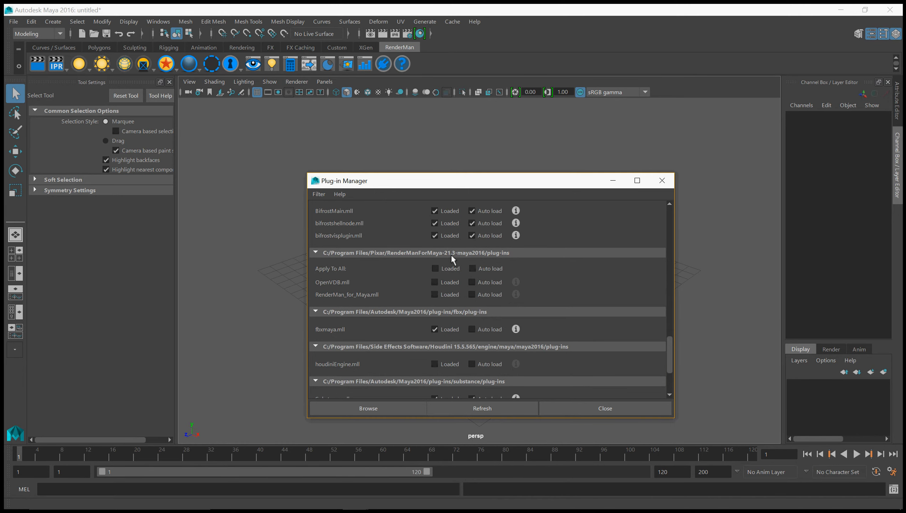
{"action": "left_click", "coordinate": [435, 268]}
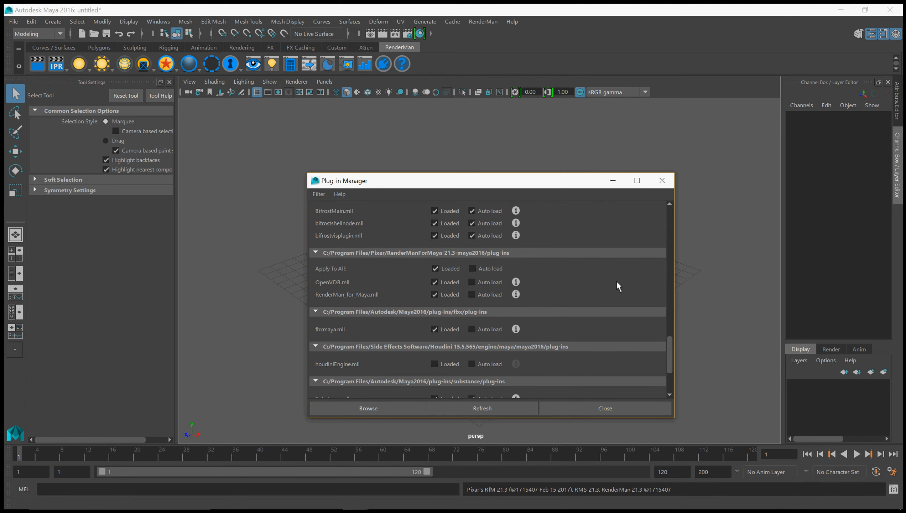
{"action": "left_click", "coordinate": [601, 411]}
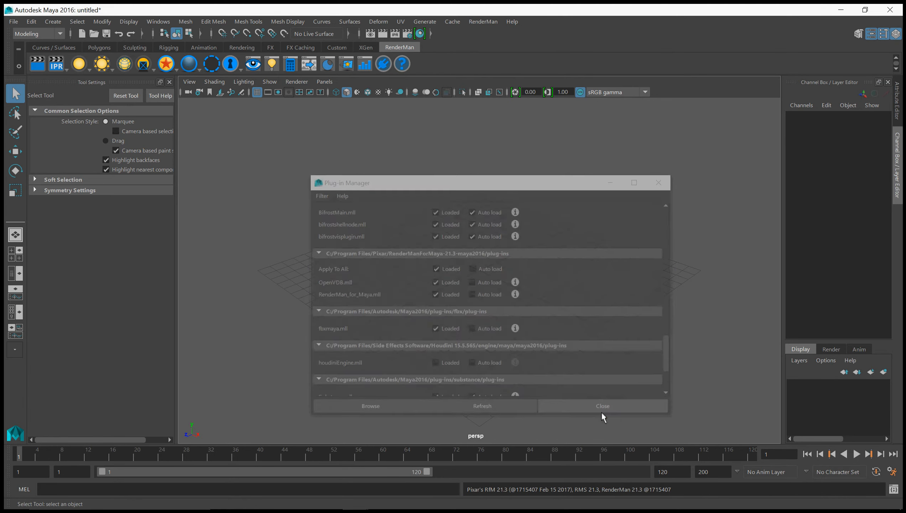
Step: Save the scene as practice_C.ma in the project's scenes folder
{"action": "left_click", "coordinate": [9, 23]}
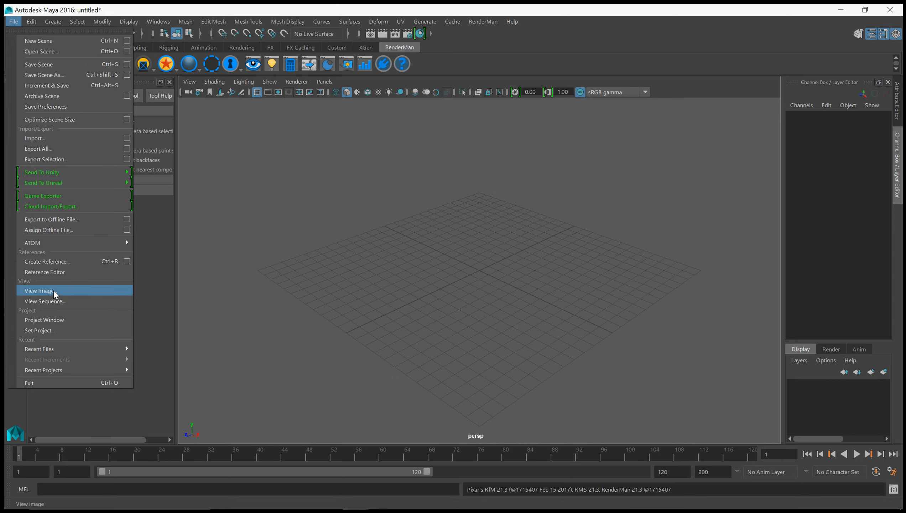
{"action": "left_click", "coordinate": [54, 74]}
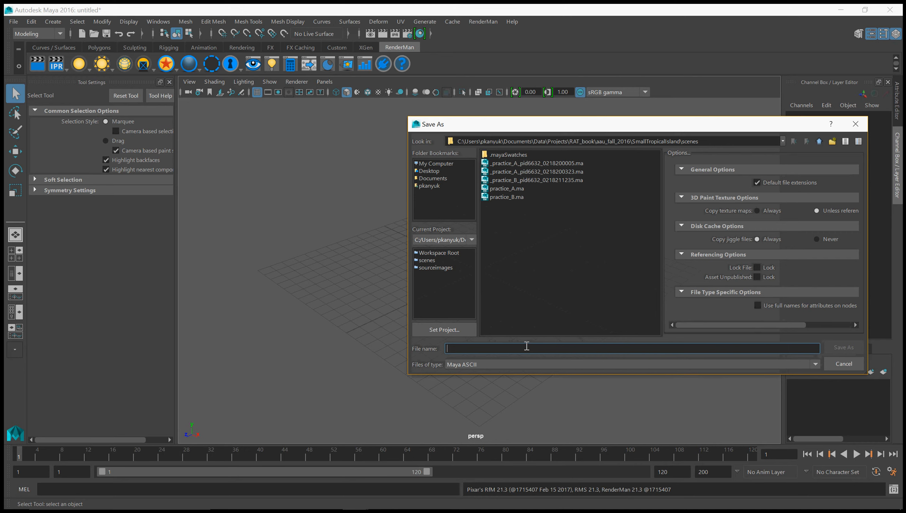
{"action": "type", "text": "practice)"}
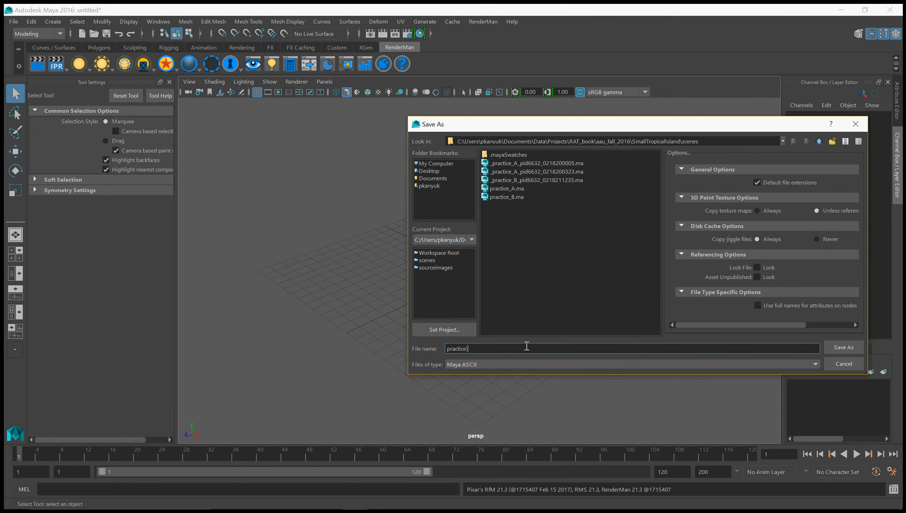
{"action": "key", "text": "BackSpace"}
{"action": "type", "text": "_C.m"}
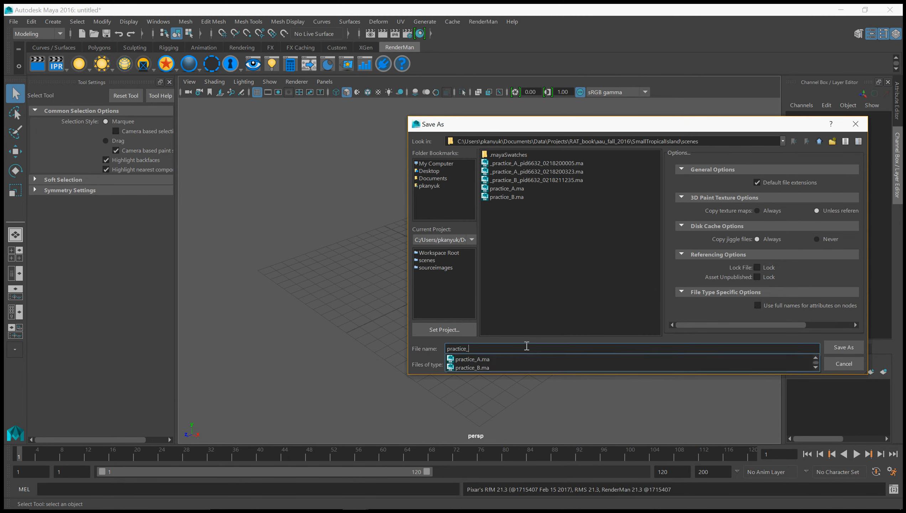
{"action": "type", "text": "a"}
{"action": "key", "text": "Return"}
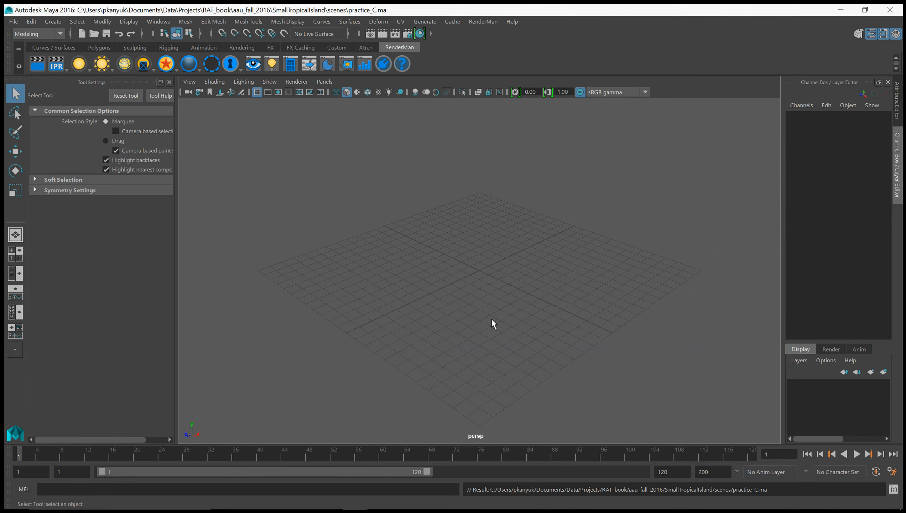
Step: Import Small Tropical Island.obj from the SmallTropicalIsland project folder and dismiss the browser notification
{"action": "left_click", "coordinate": [13, 21]}
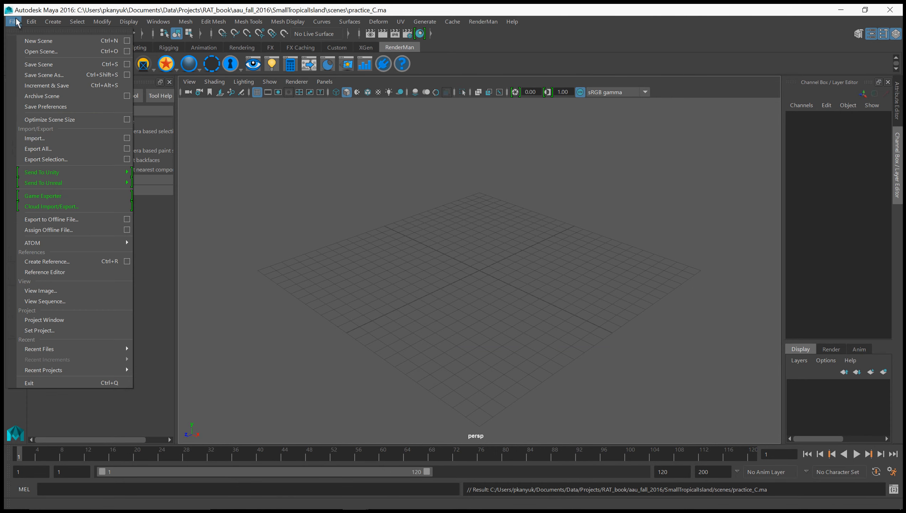
{"action": "left_click", "coordinate": [37, 138]}
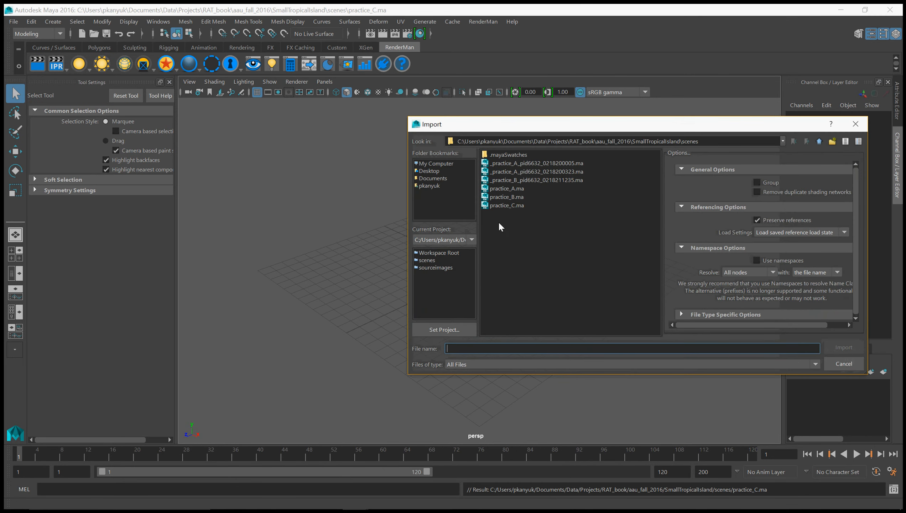
{"action": "left_click", "coordinate": [818, 139]}
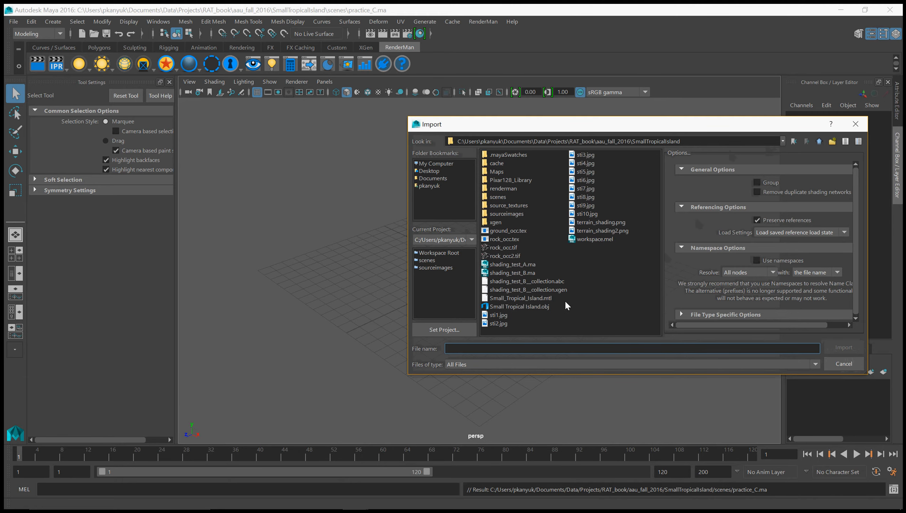
{"action": "left_click", "coordinate": [548, 306]}
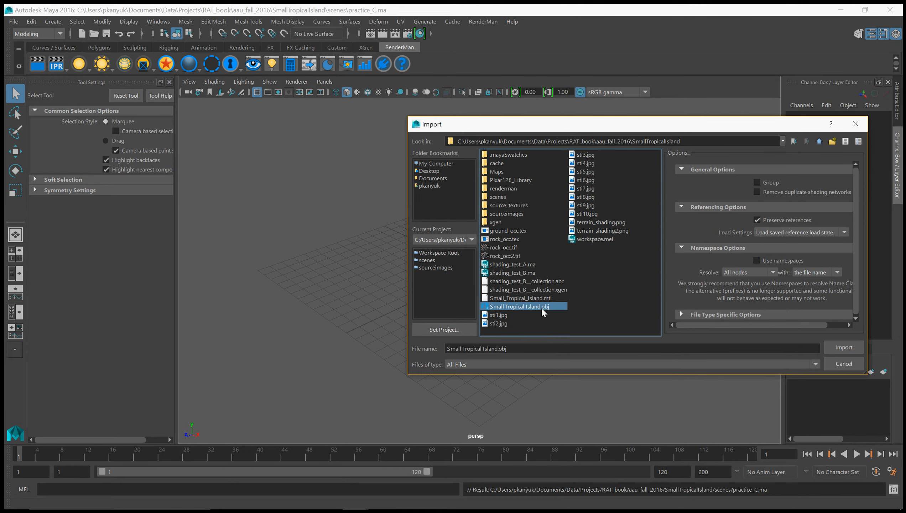
{"action": "left_click", "coordinate": [840, 344]}
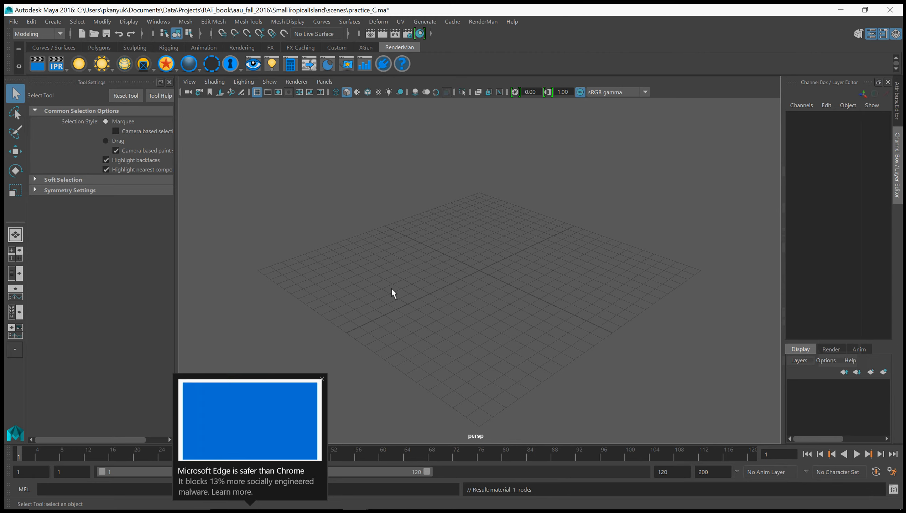
{"action": "left_click", "coordinate": [322, 377]}
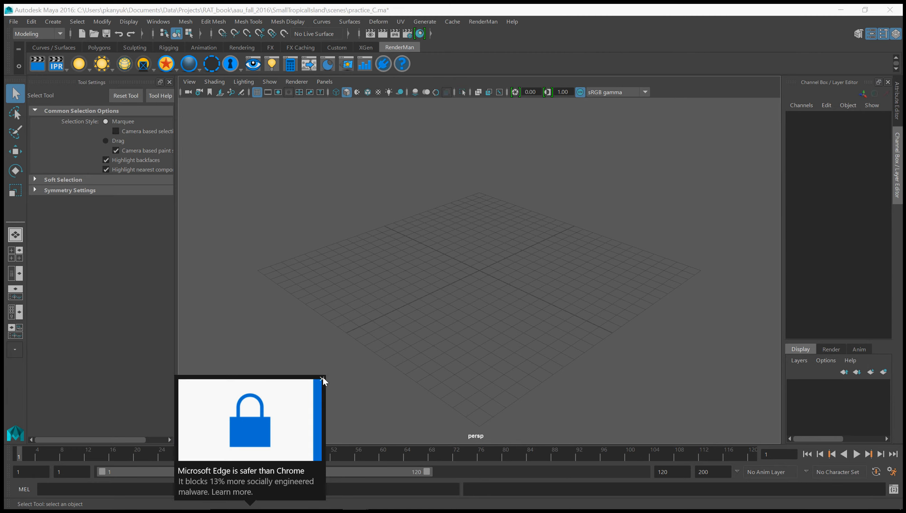
Step: Display the Attribute Editor, frame the whole imported island and examine its palms, rocks and terrain up close
{"action": "left_click", "coordinate": [408, 335]}
{"action": "key", "text": "ctrl+a"}
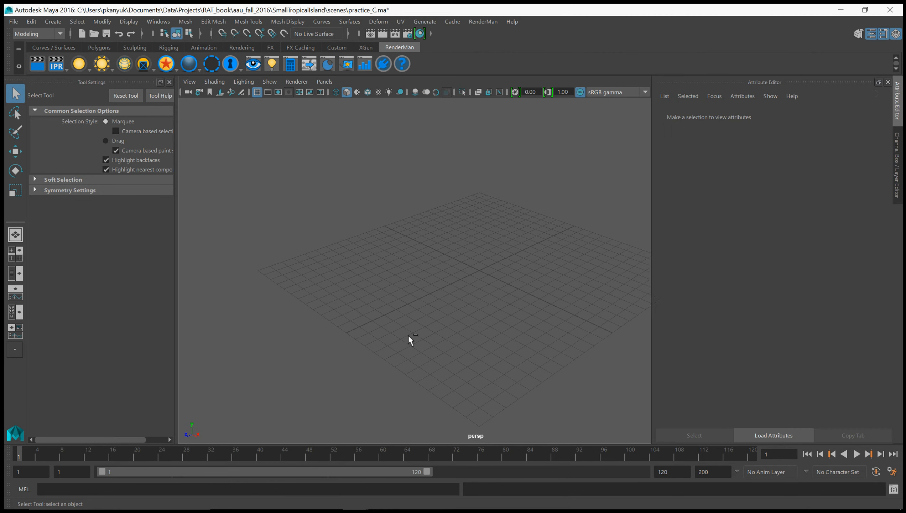
{"action": "key", "text": "a"}
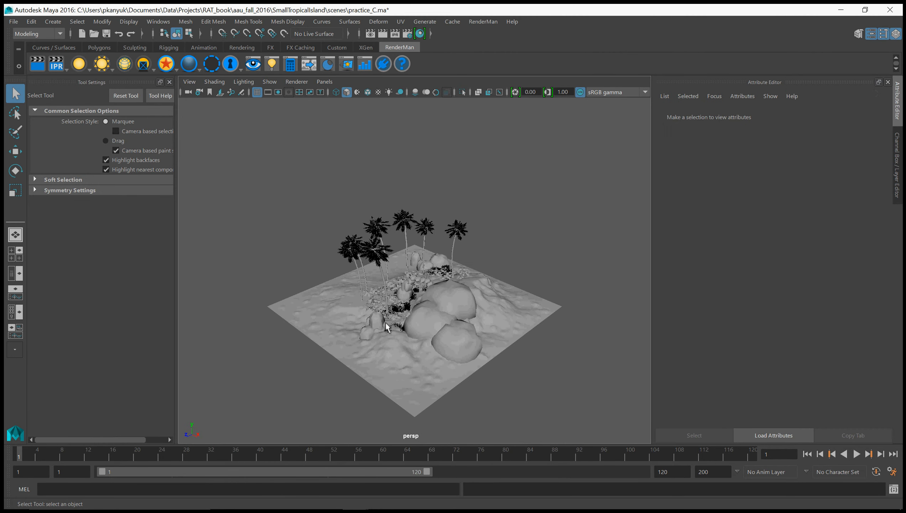
{"action": "left_click_drag", "start_coordinate": [380, 323], "coordinate": [415, 311], "text": "alt"}
{"action": "right_click_drag", "start_coordinate": [414, 311], "coordinate": [543, 322], "text": "alt"}
{"action": "left_click_drag", "start_coordinate": [544, 325], "coordinate": [498, 325], "text": "alt"}
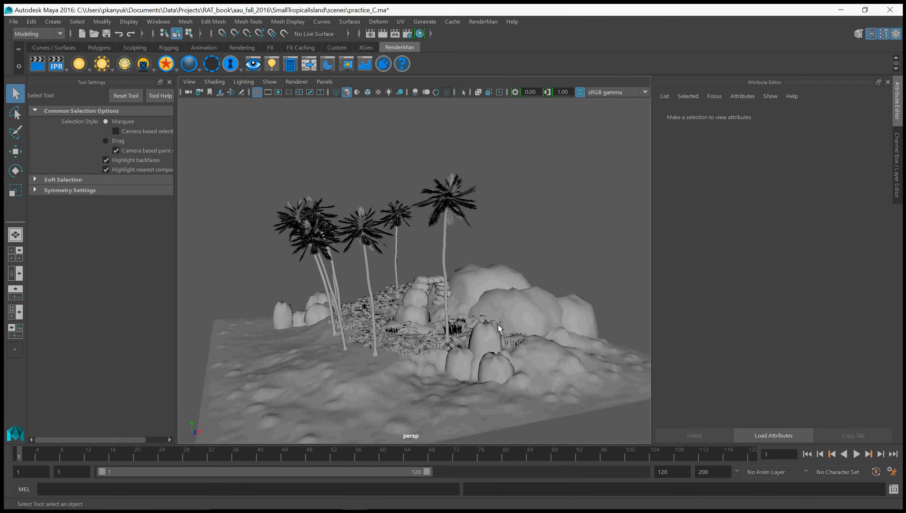
{"action": "middle_click_drag", "start_coordinate": [501, 325], "coordinate": [462, 291], "text": "alt"}
{"action": "right_click_drag", "start_coordinate": [462, 293], "coordinate": [497, 285], "text": "alt"}
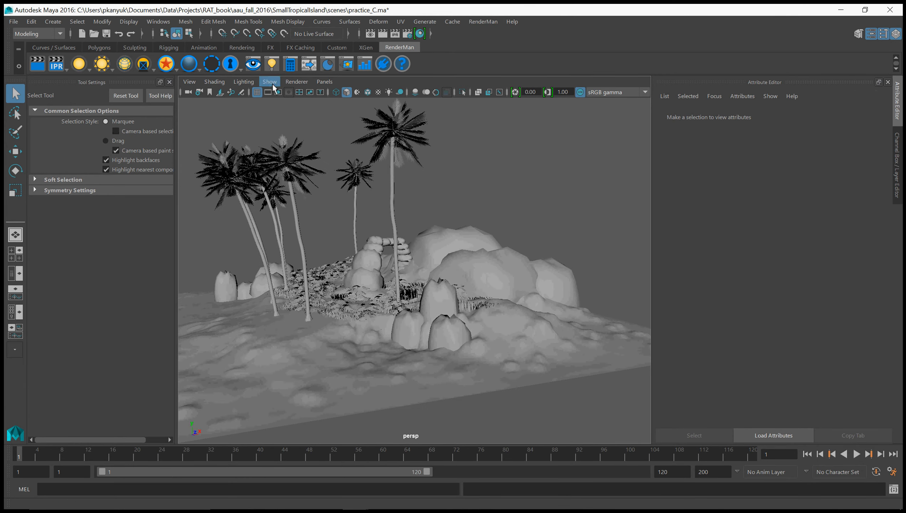
Step: Delete the palm and plant meshes Small_Tropical_Island_island_mesh01_1 to mesh01_4 using the Outliner, and return to the Channel Box
{"action": "left_click", "coordinate": [155, 21]}
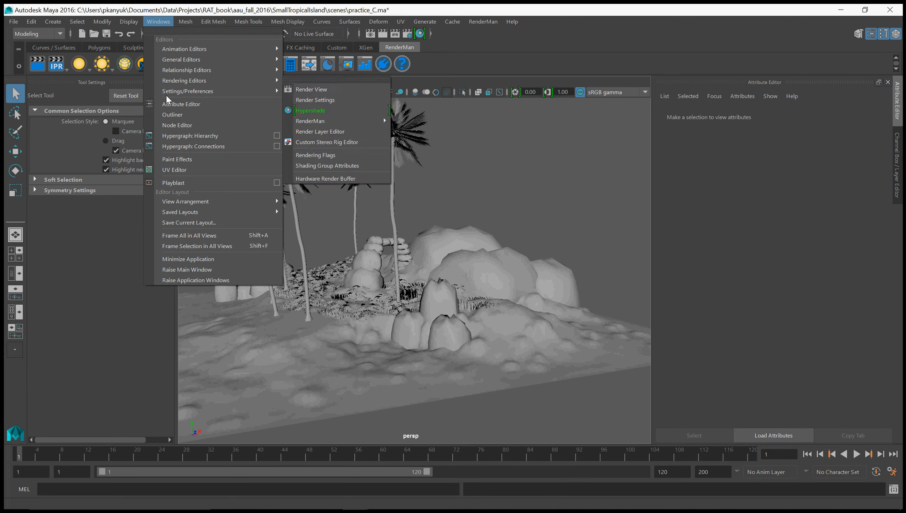
{"action": "left_click", "coordinate": [166, 115]}
{"action": "left_click", "coordinate": [153, 396]}
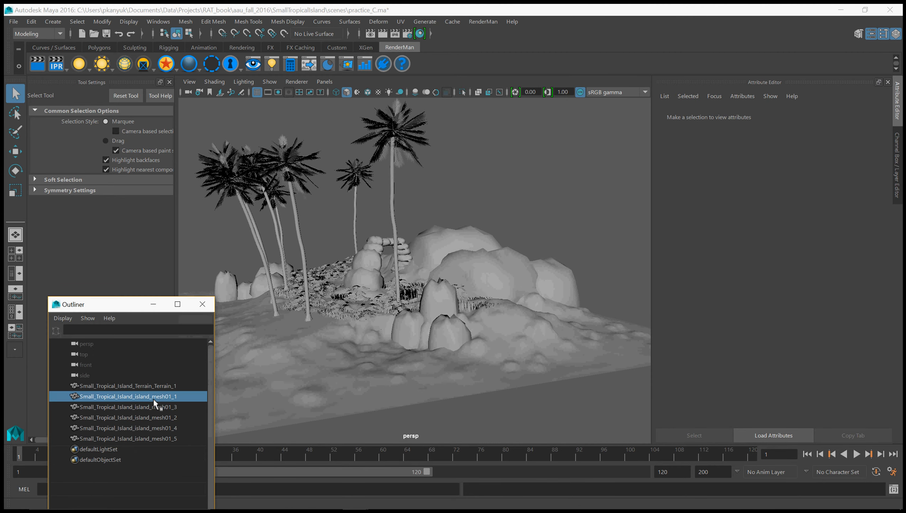
{"action": "left_click", "coordinate": [160, 427], "text": "shift"}
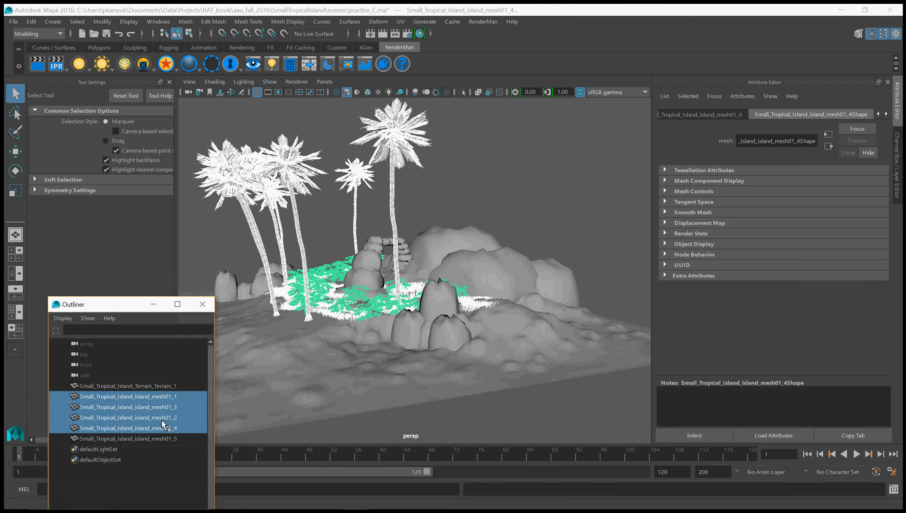
{"action": "key", "text": "Delete"}
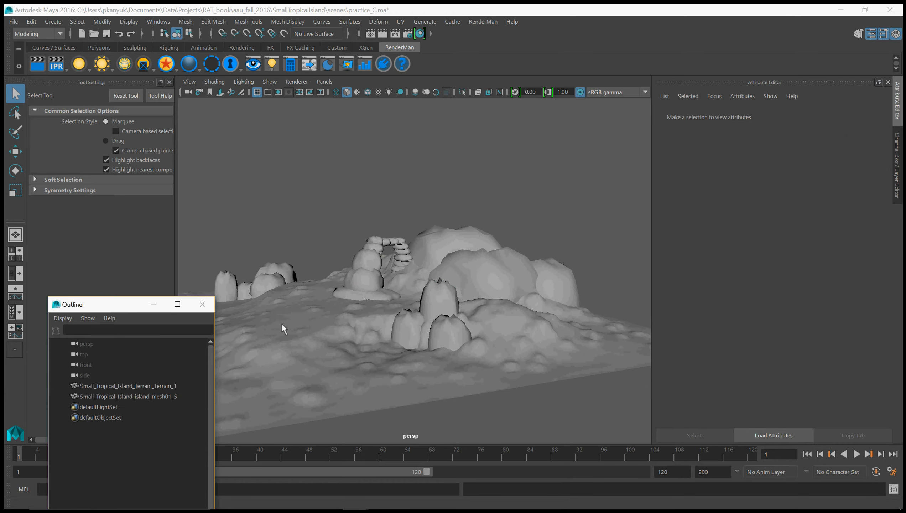
{"action": "left_click_drag", "start_coordinate": [282, 323], "coordinate": [339, 289], "text": "alt"}
{"action": "key", "text": "ctrl+a"}
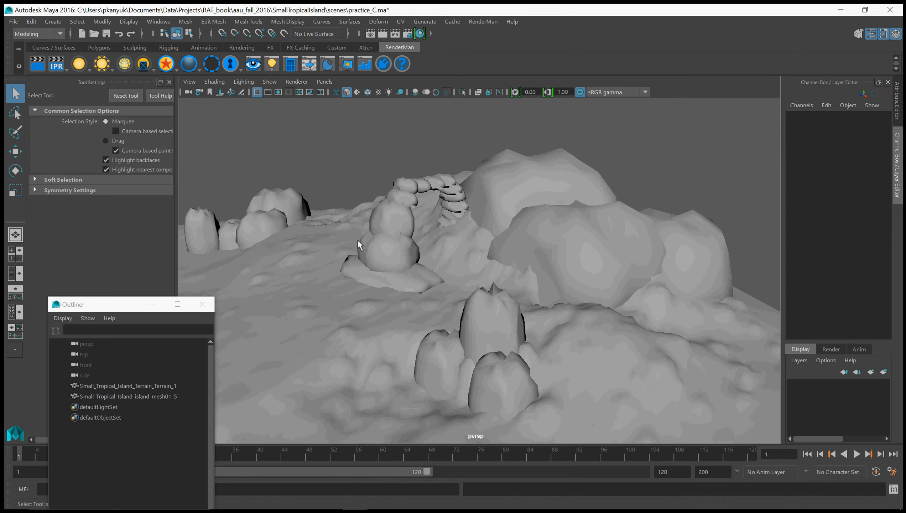
Step: Open the RenderMan render preferences and keep the IPR Display set to It
{"action": "left_click", "coordinate": [479, 22]}
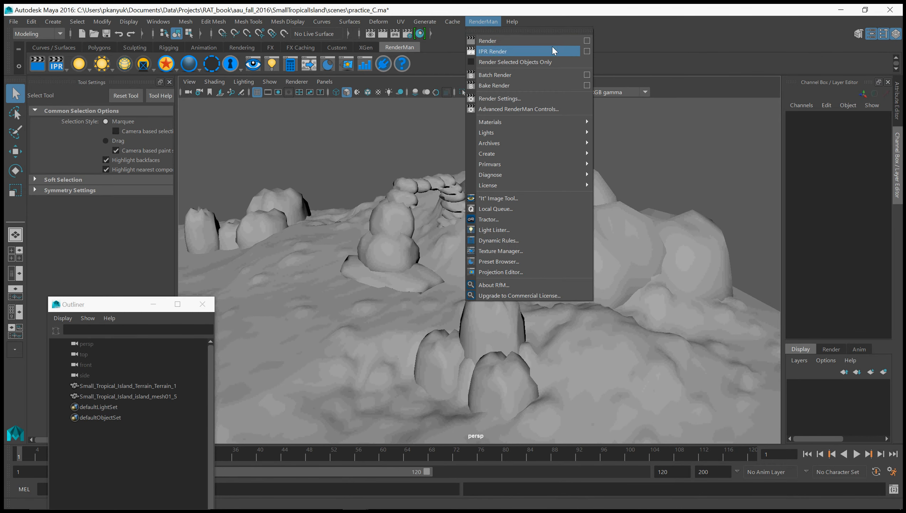
{"action": "left_click", "coordinate": [587, 41]}
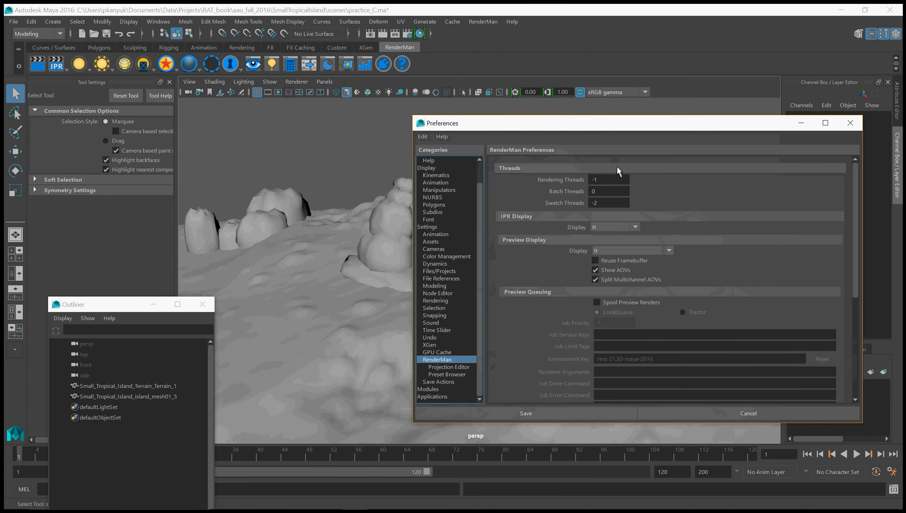
{"action": "left_click", "coordinate": [610, 227]}
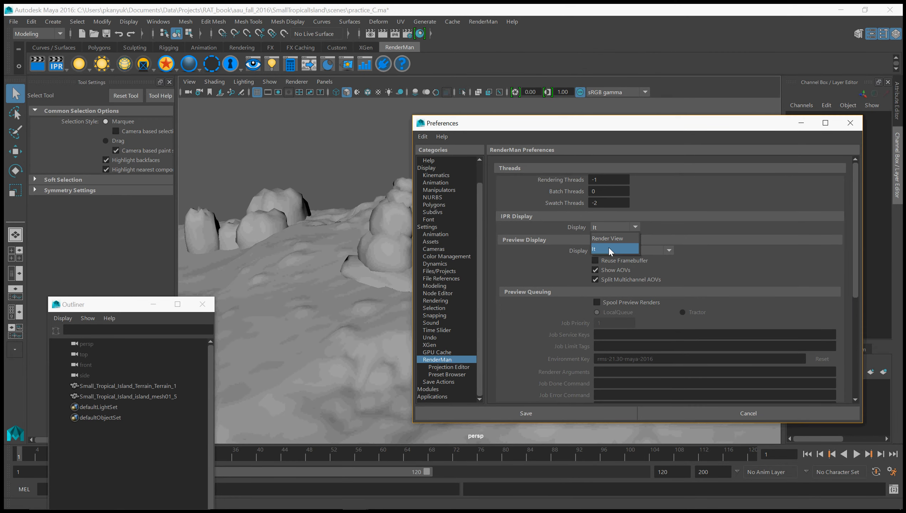
{"action": "left_click", "coordinate": [666, 231]}
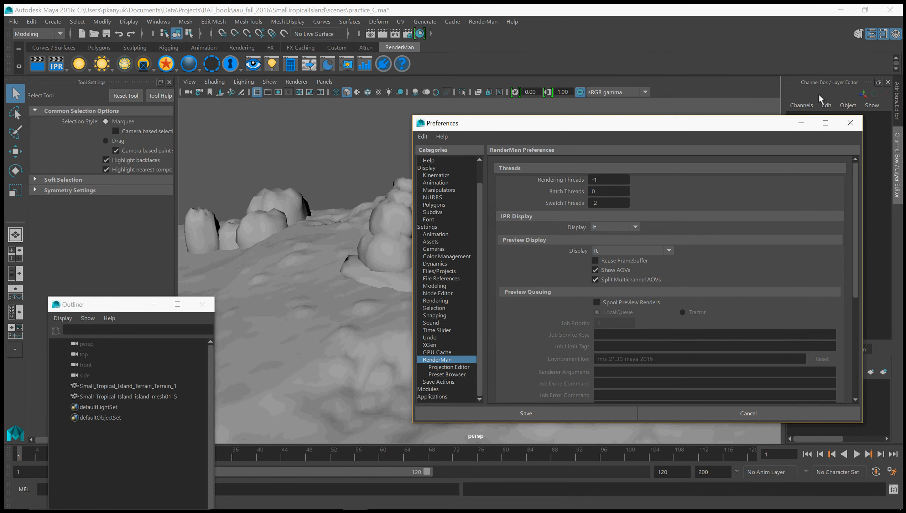
Step: Open the "it" image tool with Window Always On Top enabled, and save the RenderMan preferences
{"action": "left_click", "coordinate": [255, 66]}
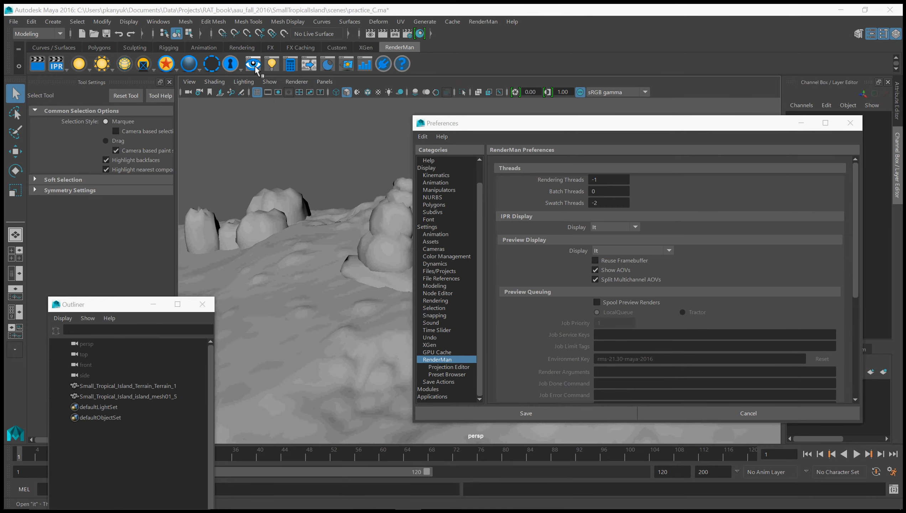
{"action": "left_click_drag", "start_coordinate": [266, 134], "coordinate": [176, 85]}
{"action": "left_click", "coordinate": [176, 94]}
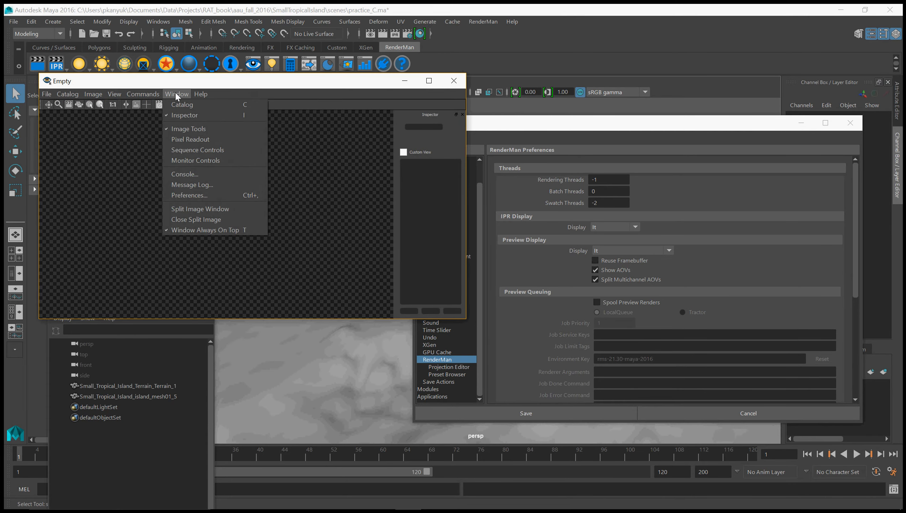
{"action": "left_click", "coordinate": [199, 230]}
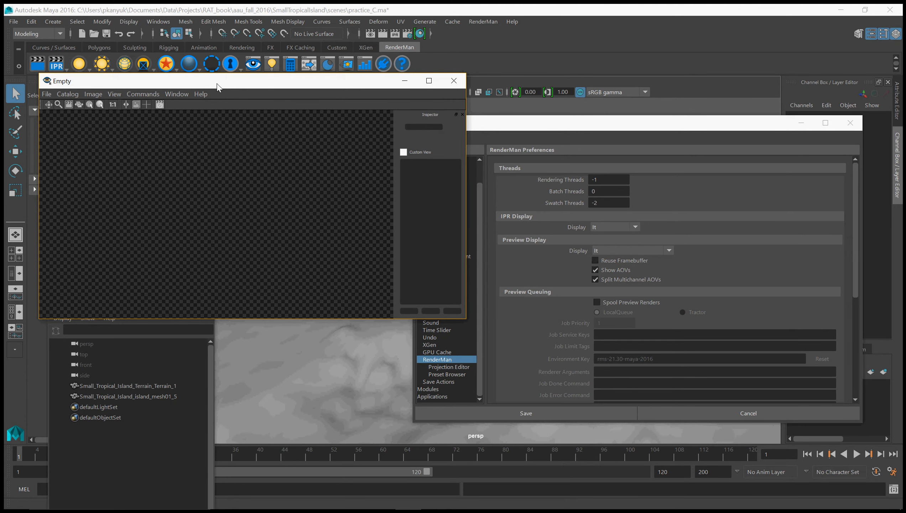
{"action": "left_click_drag", "start_coordinate": [218, 86], "coordinate": [192, 71]}
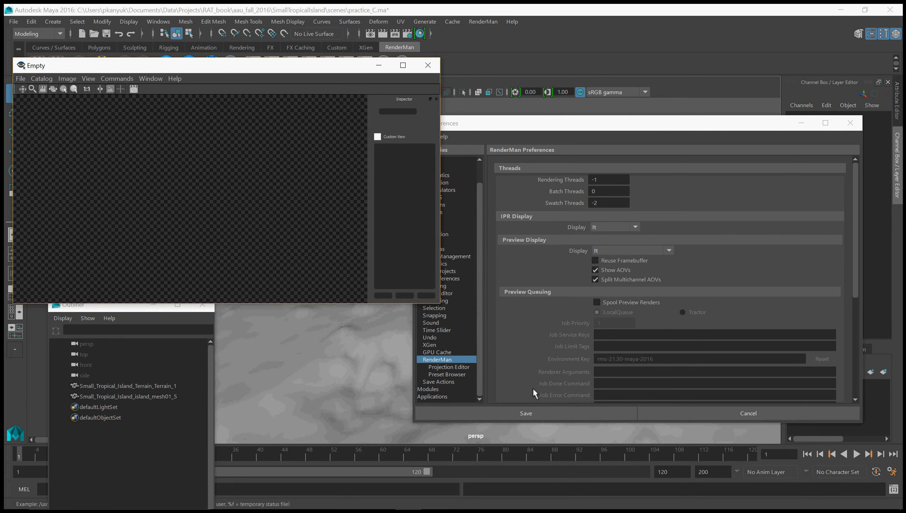
{"action": "left_click", "coordinate": [602, 411]}
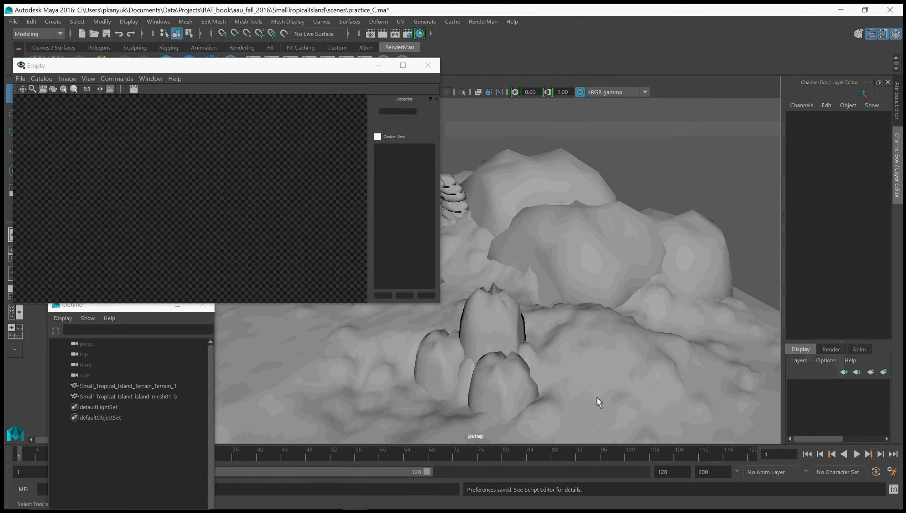
Step: Render the current perspective view of the island with RenderMan
{"action": "left_click", "coordinate": [489, 18]}
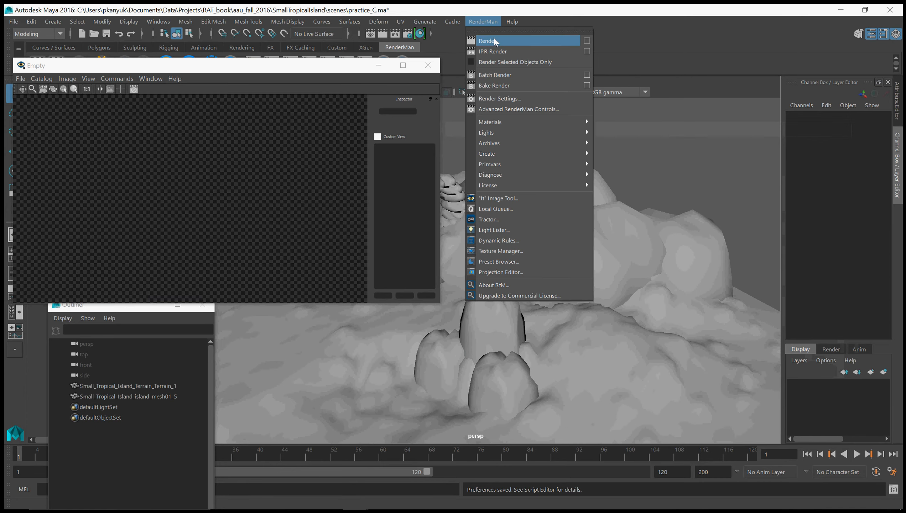
{"action": "left_click", "coordinate": [493, 37]}
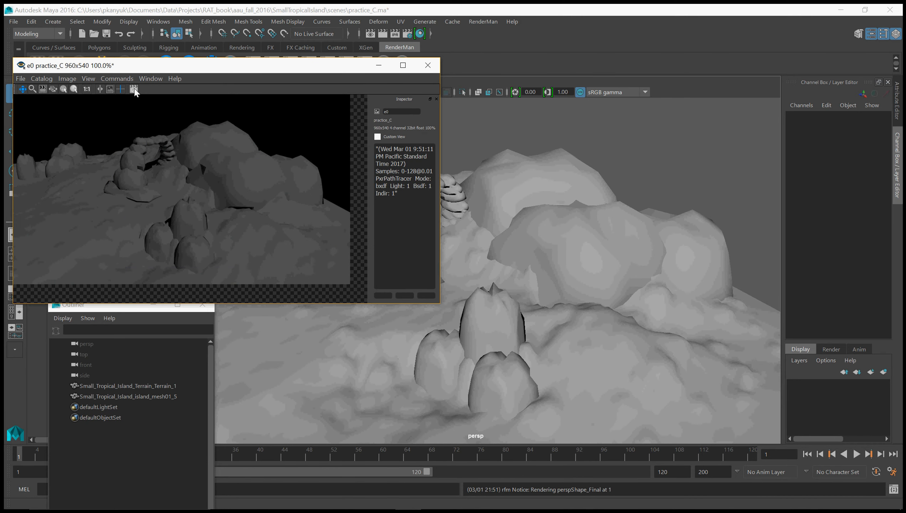
Step: Turn on smooth mesh preview for both the rock mesh and the terrain, accepting the high face count, and clear the selection
{"action": "left_click", "coordinate": [541, 198]}
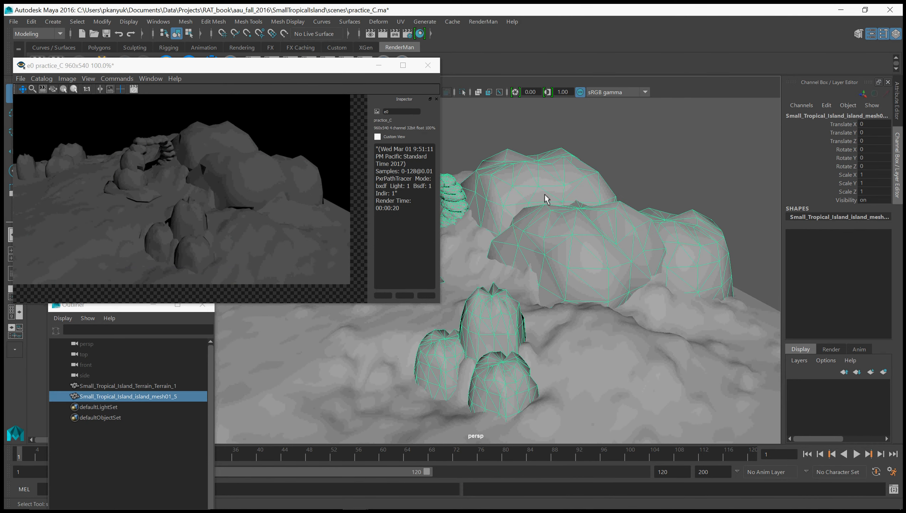
{"action": "left_click", "coordinate": [463, 283], "text": "shift"}
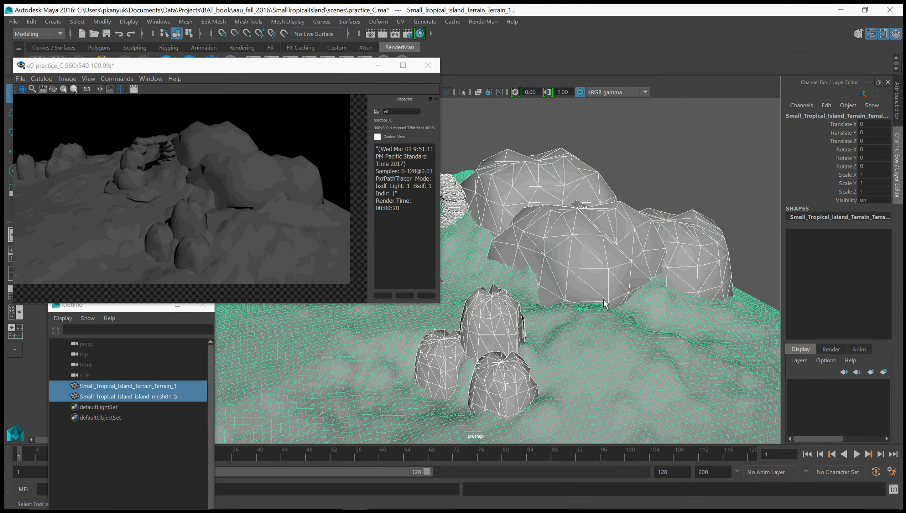
{"action": "key", "text": "3"}
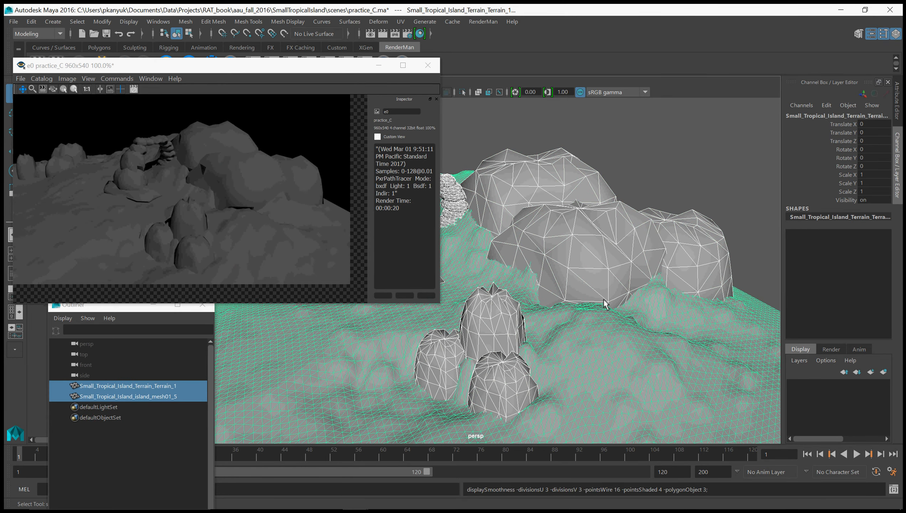
{"action": "left_click_drag", "start_coordinate": [479, 222], "coordinate": [582, 205]}
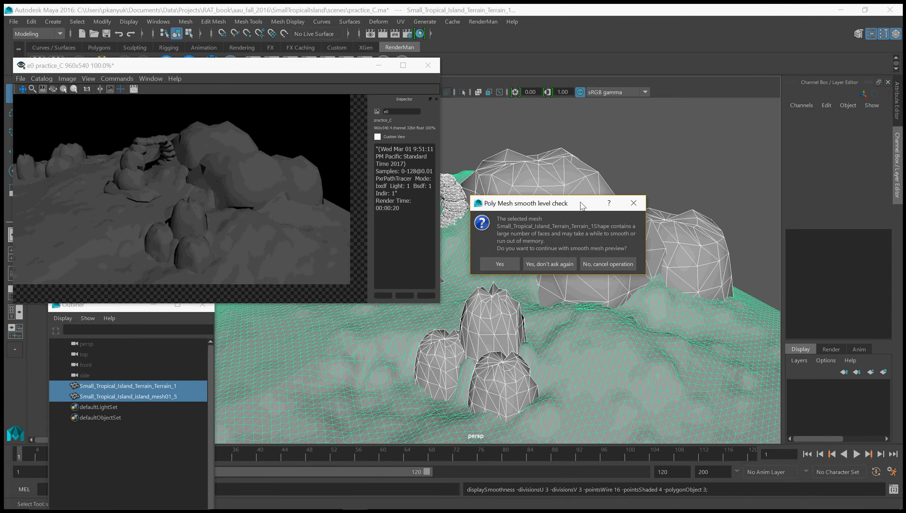
{"action": "left_click", "coordinate": [499, 263]}
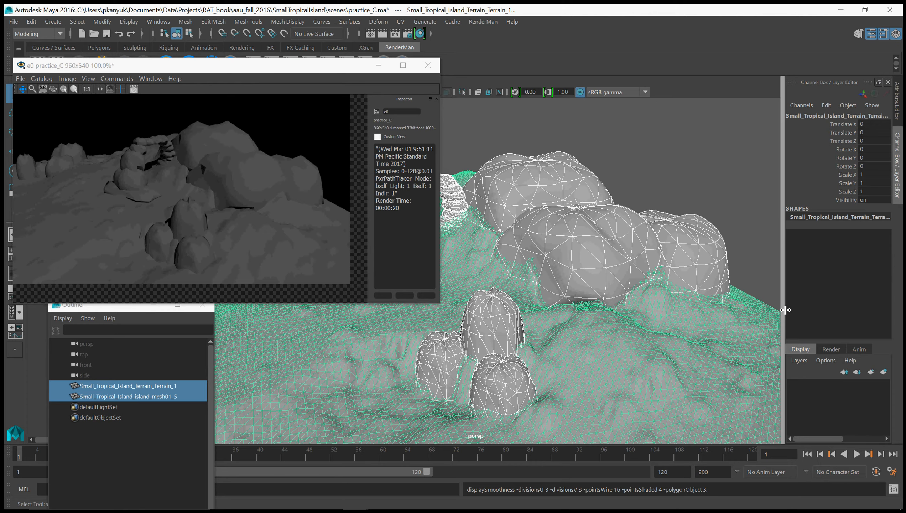
{"action": "left_click", "coordinate": [697, 173]}
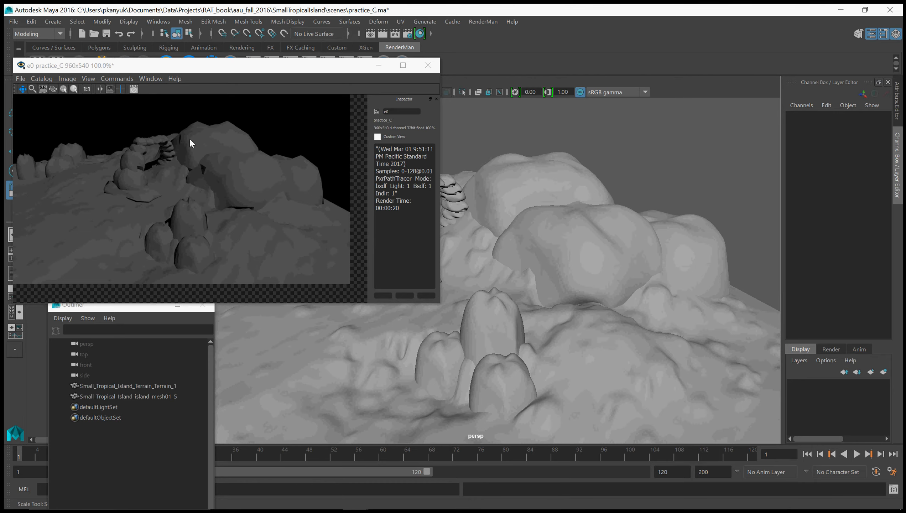
Step: Render the smoothed rocks and terrain with RenderMan, and display the Catalog of renders in the image tool
{"action": "left_click_drag", "start_coordinate": [188, 58], "coordinate": [251, 74]}
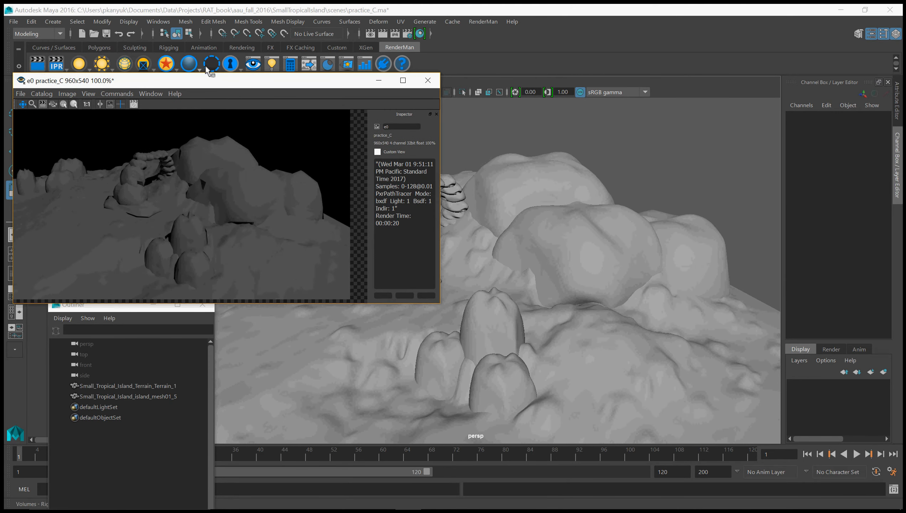
{"action": "left_click", "coordinate": [38, 64]}
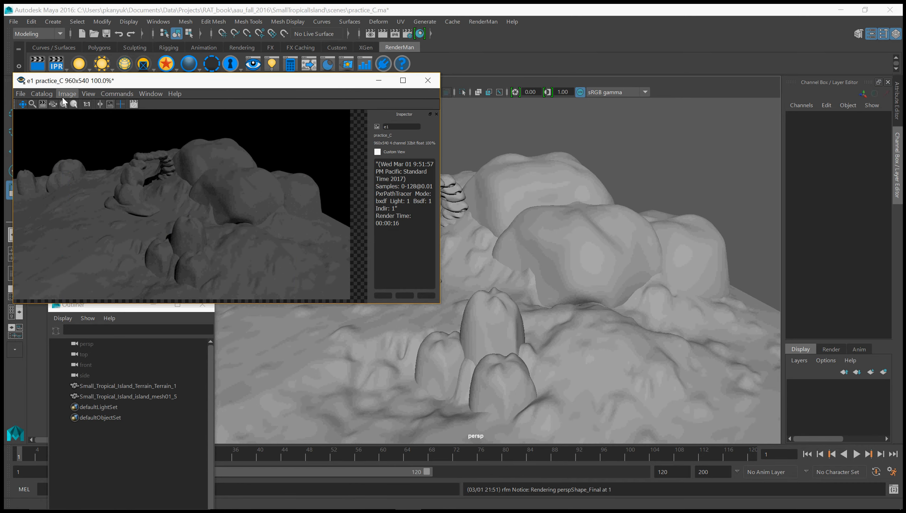
{"action": "left_click", "coordinate": [144, 93]}
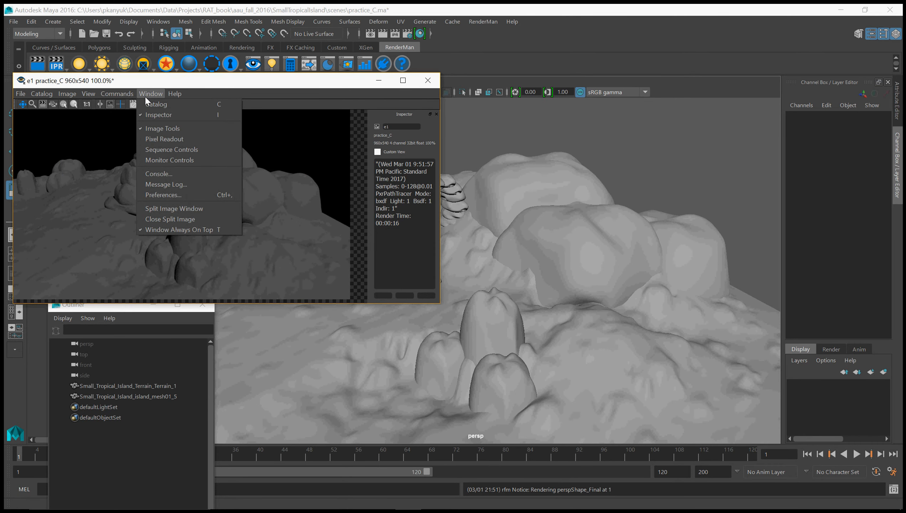
{"action": "left_click", "coordinate": [156, 104]}
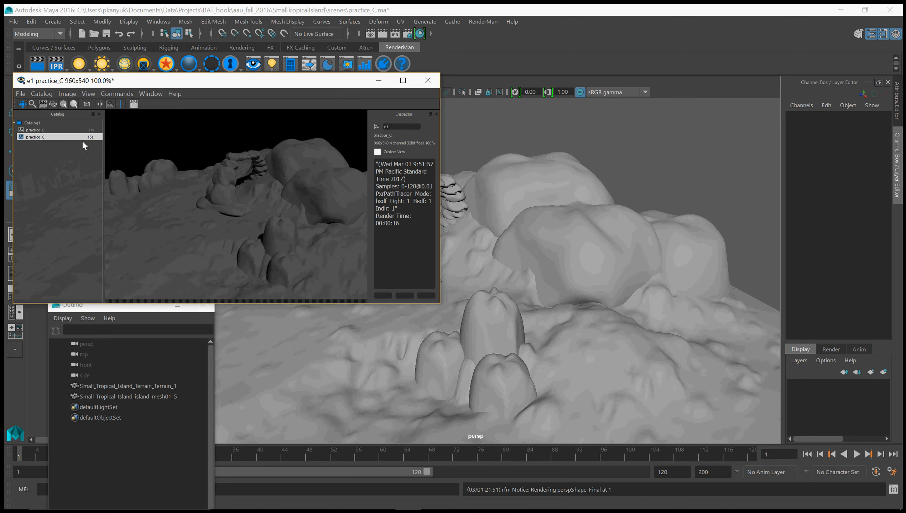
Step: Compare the unsmoothed and smoothed renders by switching between the two practice_C images in the Catalog
{"action": "left_click", "coordinate": [39, 130]}
{"action": "left_click", "coordinate": [41, 137]}
{"action": "left_click", "coordinate": [42, 130]}
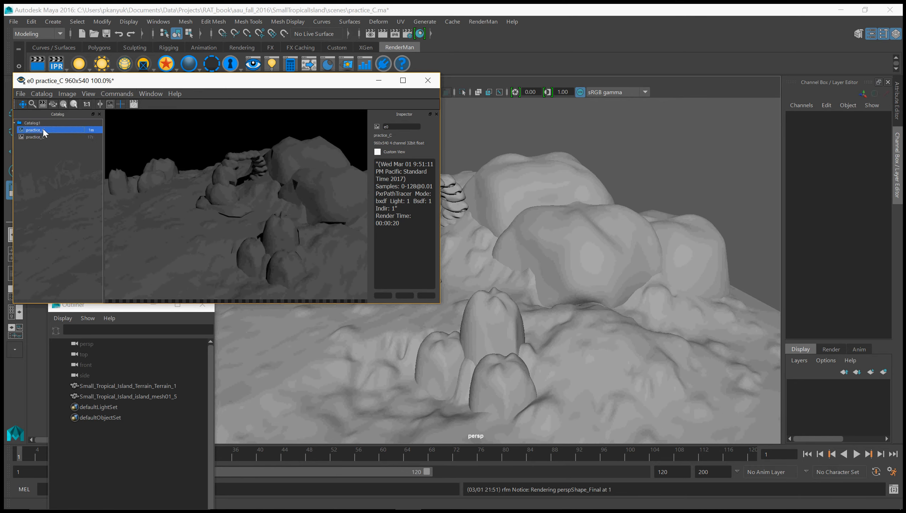
{"action": "left_click", "coordinate": [43, 136]}
{"action": "left_click", "coordinate": [45, 130]}
{"action": "left_click", "coordinate": [44, 138]}
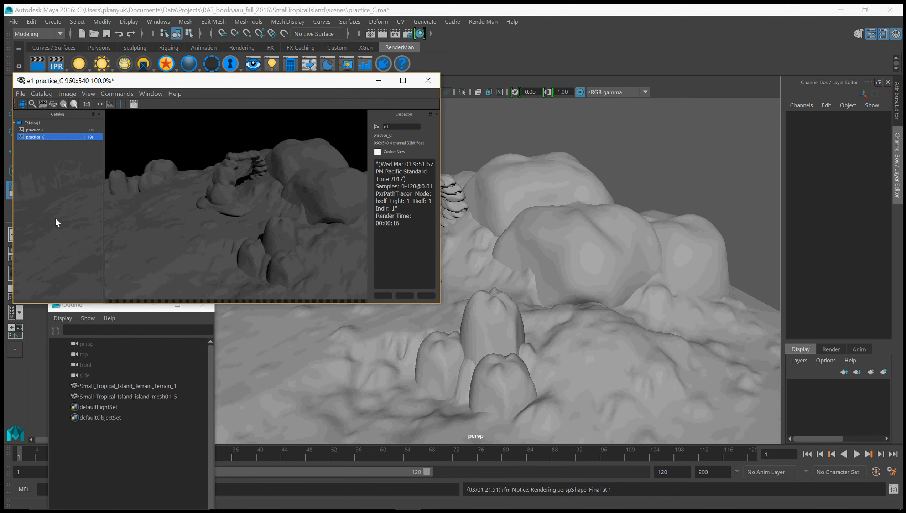
{"action": "left_click", "coordinate": [43, 129]}
{"action": "left_click", "coordinate": [42, 136]}
{"action": "left_click", "coordinate": [453, 146]}
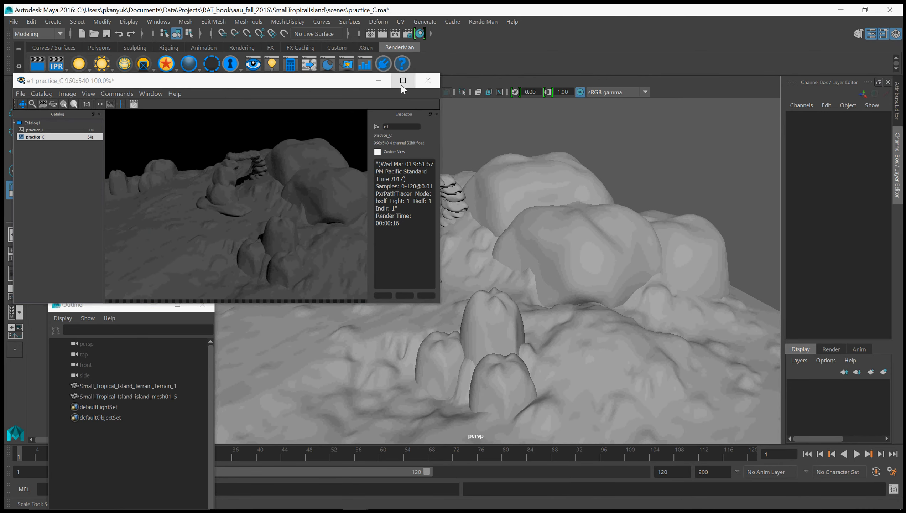
Step: Minimize the image tool and add a PxrDomeLight to the scene
{"action": "left_click", "coordinate": [378, 79]}
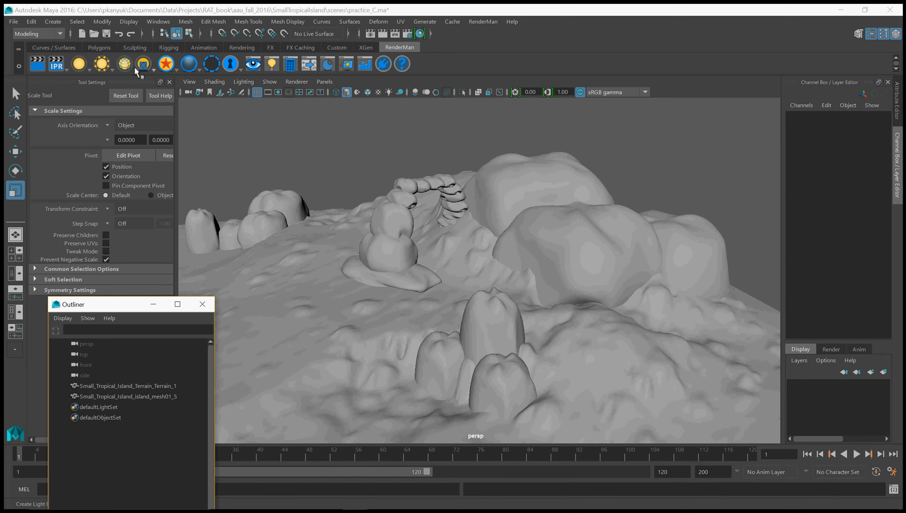
{"action": "right_click", "coordinate": [102, 67]}
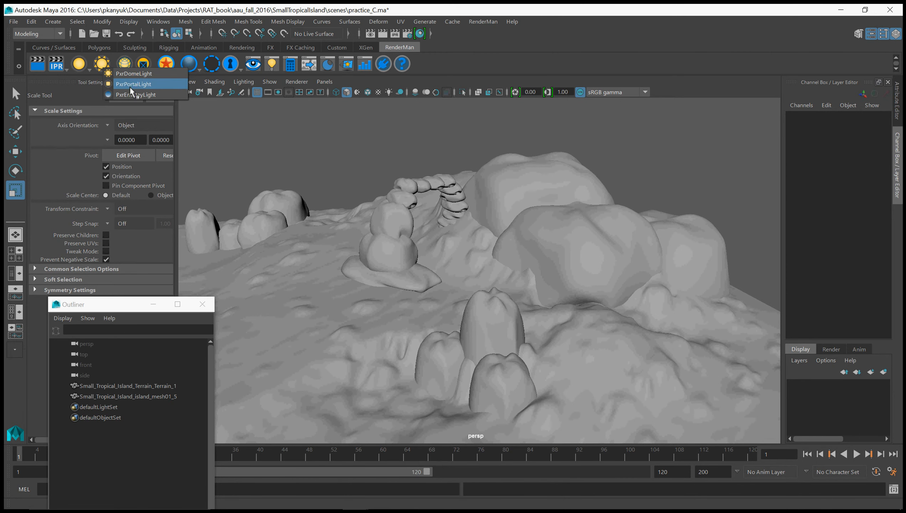
{"action": "left_click", "coordinate": [136, 74]}
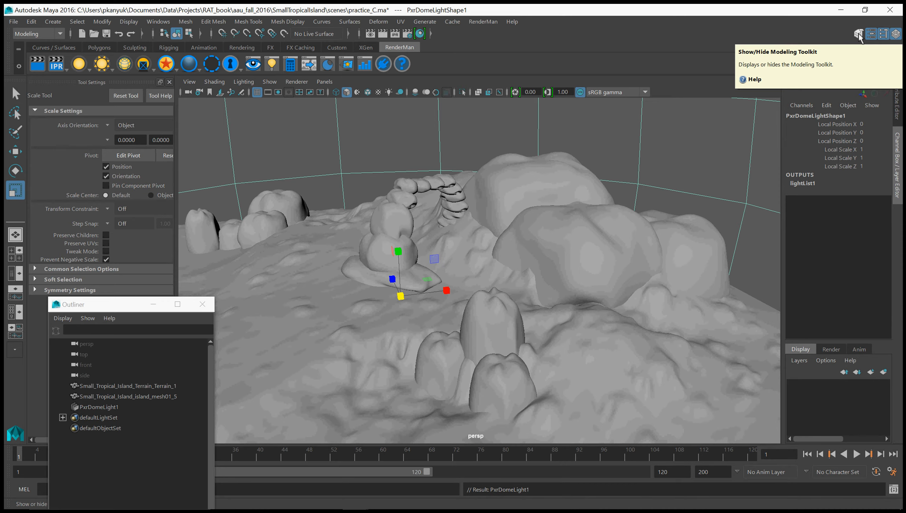
Step: Display the dome light's attributes and load desert.env from source_textures as its Color Map
{"action": "left_click", "coordinate": [873, 34]}
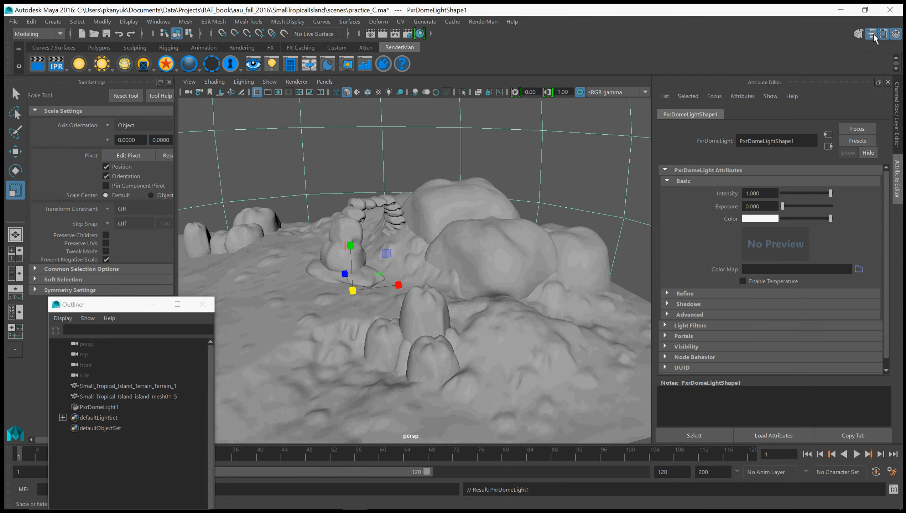
{"action": "left_click", "coordinate": [858, 269]}
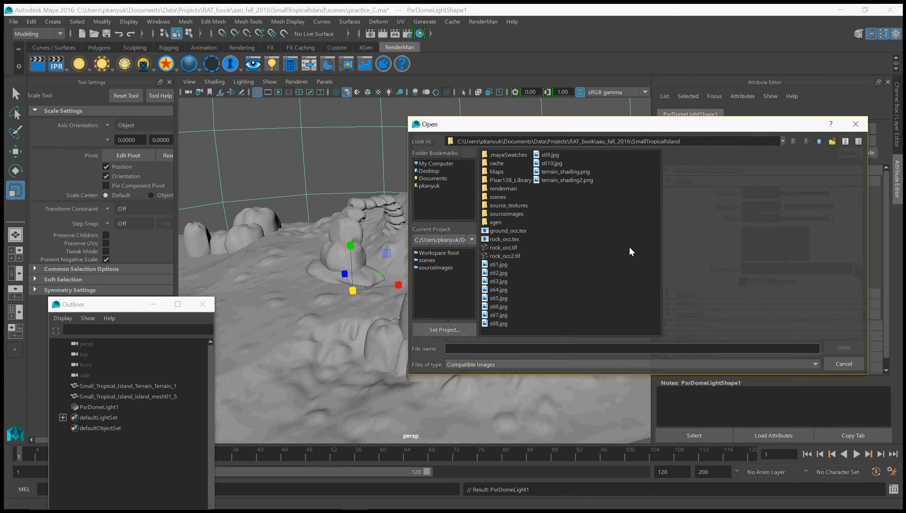
{"action": "double_click", "coordinate": [524, 204]}
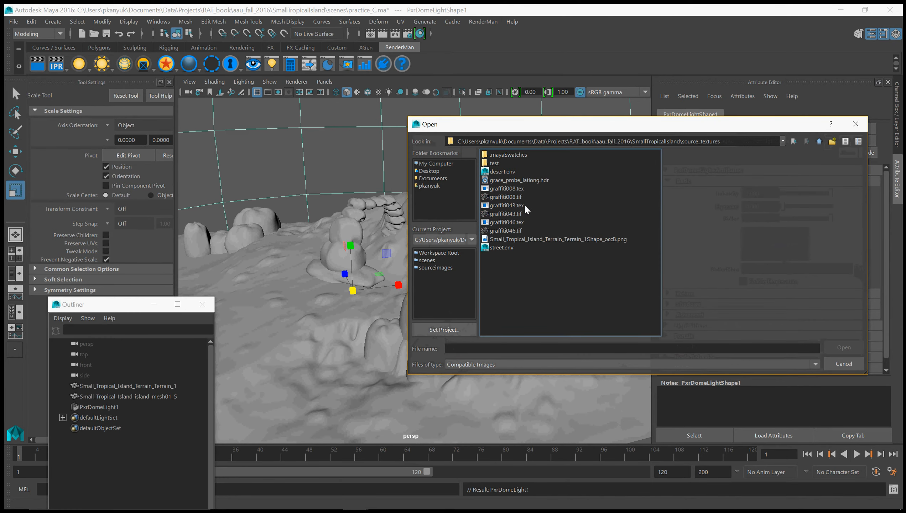
{"action": "left_click", "coordinate": [506, 172]}
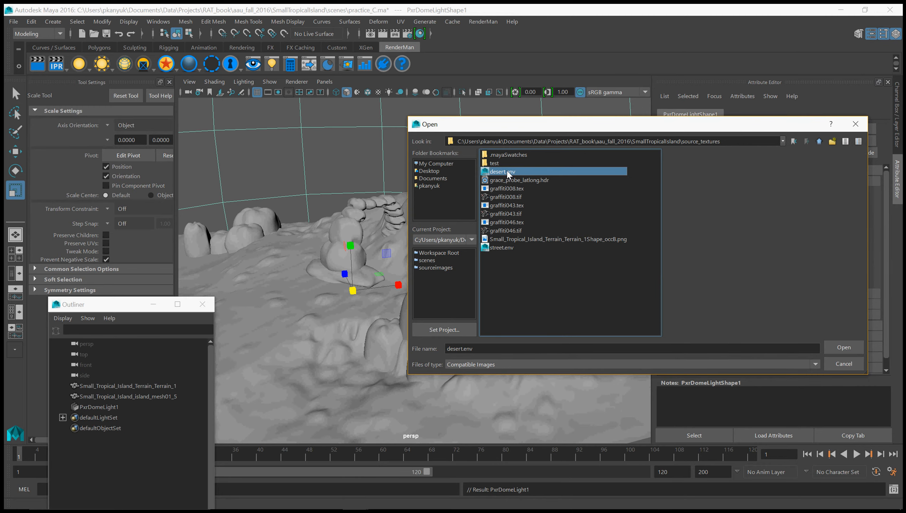
{"action": "left_click", "coordinate": [848, 349]}
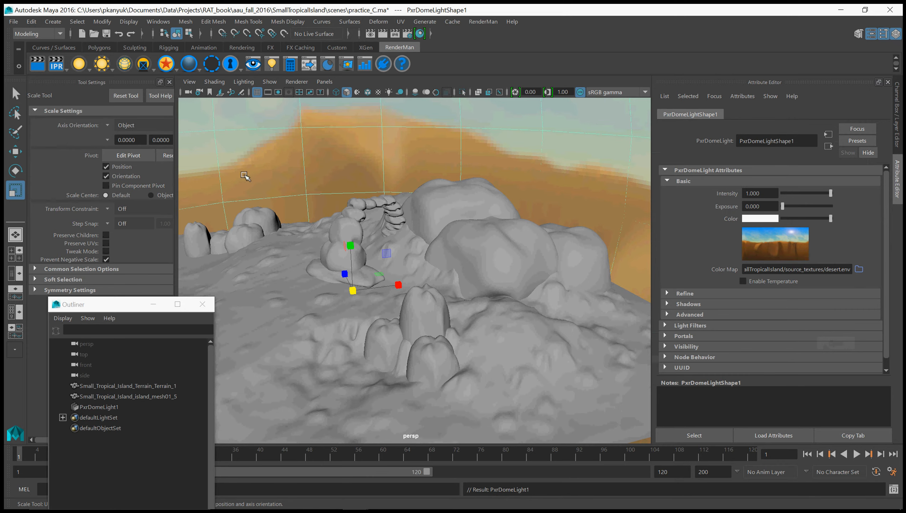
Step: Display the resolution gate in the perspective view and frame the rock arch and boulders against the desert backdrop
{"action": "left_click", "coordinate": [187, 82]}
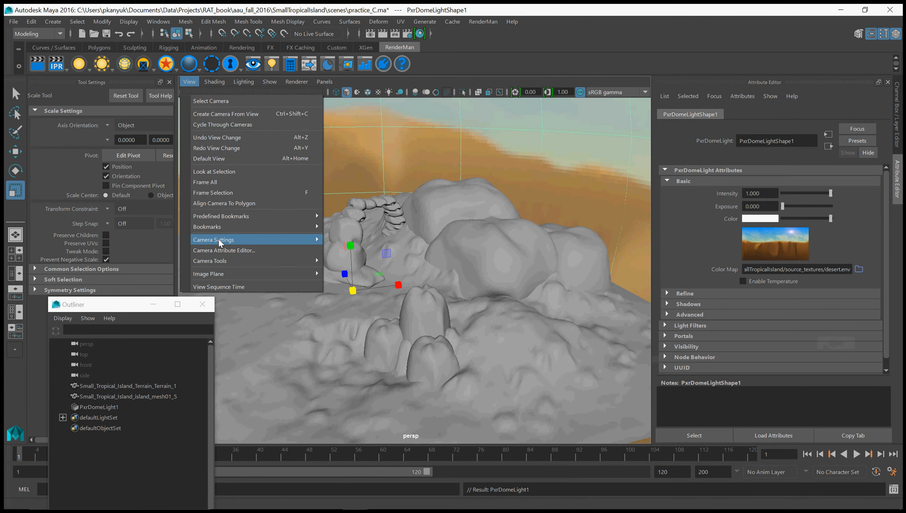
{"action": "mouse_move", "coordinate": [219, 243]}
{"action": "left_click", "coordinate": [355, 303]}
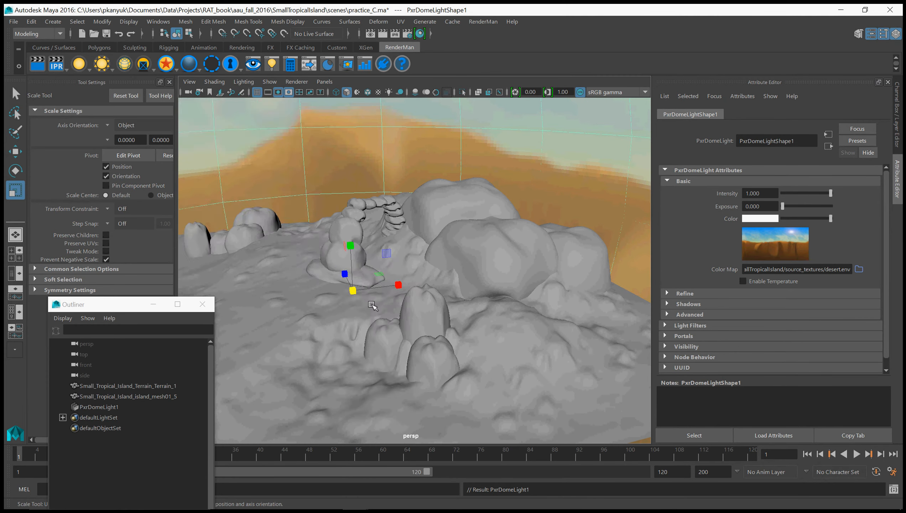
{"action": "left_click_drag", "start_coordinate": [430, 341], "coordinate": [436, 338], "text": "alt"}
{"action": "right_click_drag", "start_coordinate": [440, 341], "coordinate": [482, 365], "text": "alt"}
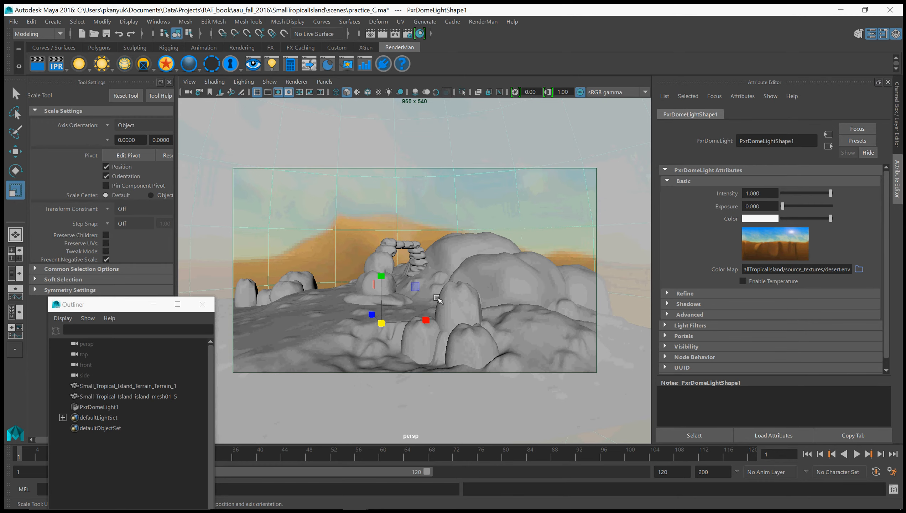
{"action": "left_click_drag", "start_coordinate": [456, 304], "coordinate": [457, 303], "text": "alt"}
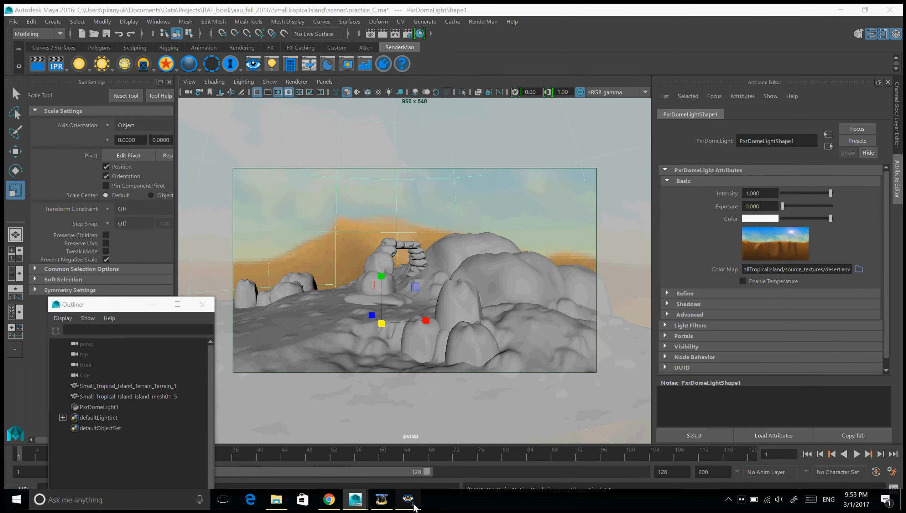
Step: Bring back the image tool to view the dome-lit render, and widen its window to show more of the image
{"action": "left_click", "coordinate": [409, 500]}
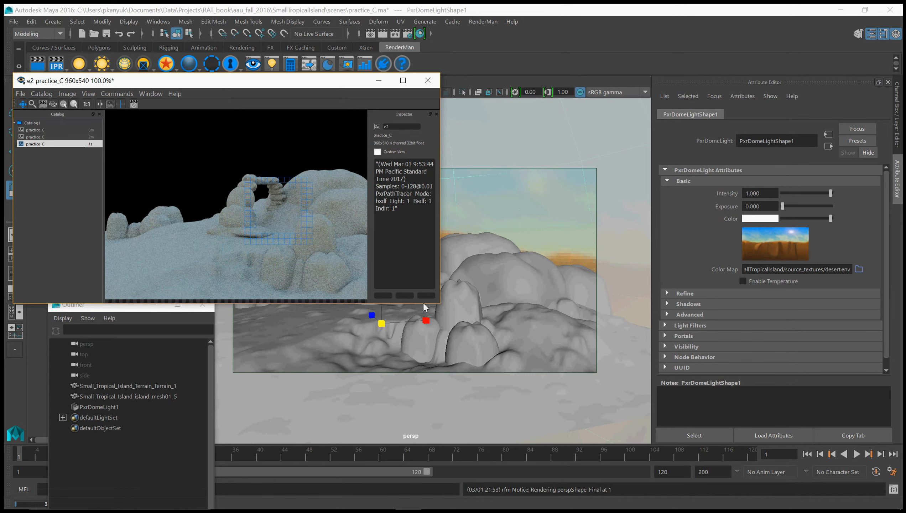
{"action": "left_click_drag", "start_coordinate": [439, 303], "coordinate": [511, 304]}
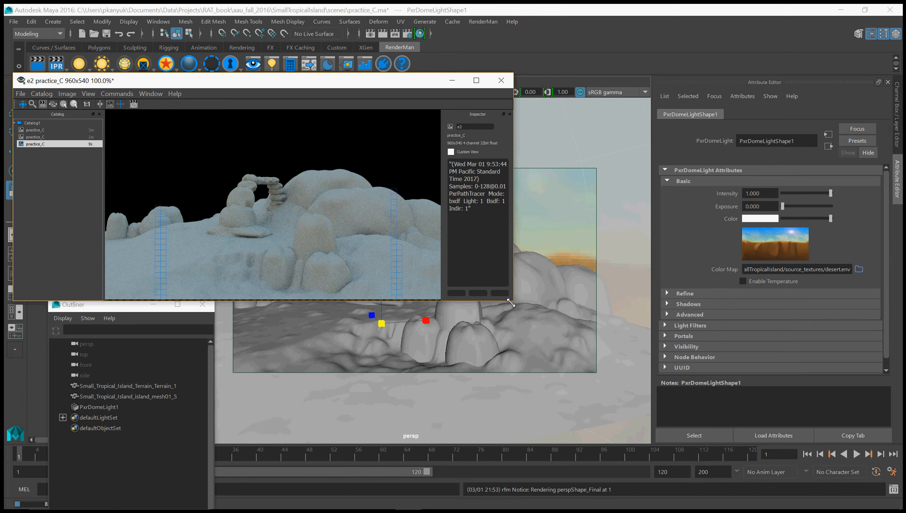
{"action": "left_click", "coordinate": [137, 103]}
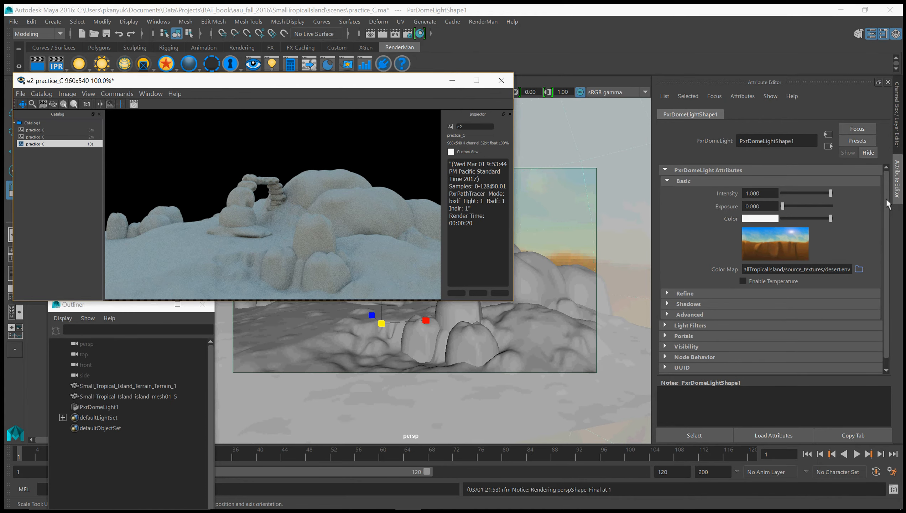
Step: Enable Camera Visibility for the dome light and render the scene again
{"action": "scroll", "coordinate": [888, 207], "scroll_direction": "down", "scroll_amount": 2}
{"action": "left_click", "coordinate": [665, 336]}
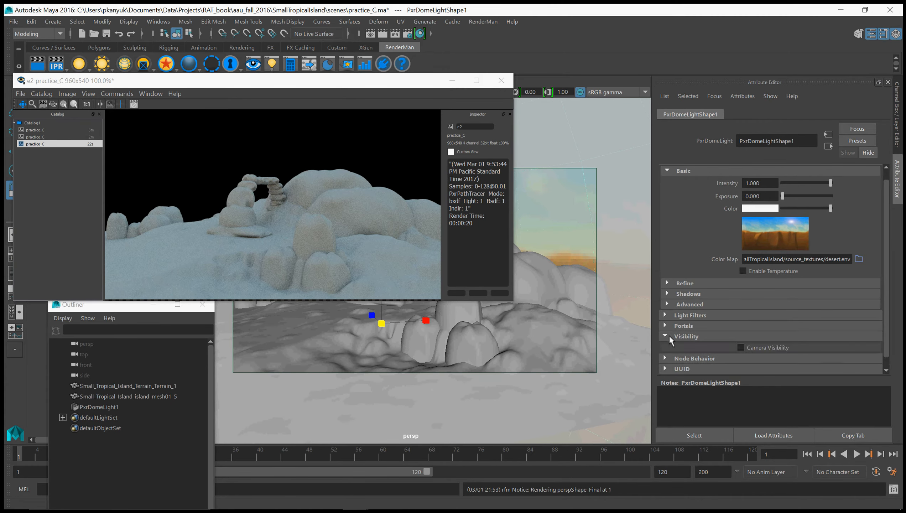
{"action": "left_click", "coordinate": [740, 348]}
{"action": "left_click", "coordinate": [42, 69]}
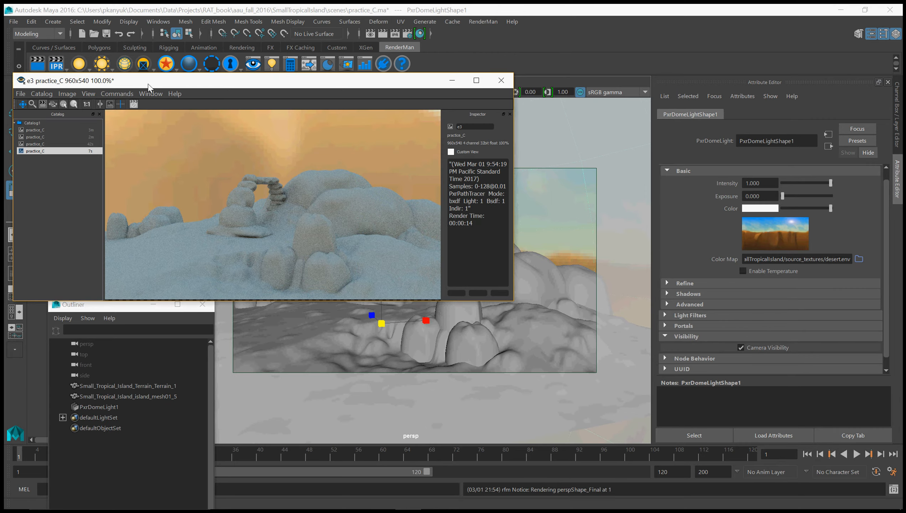
Step: Move the image tool window down to uncover the viewport and start an IPR render
{"action": "left_click_drag", "start_coordinate": [149, 85], "coordinate": [155, 275]}
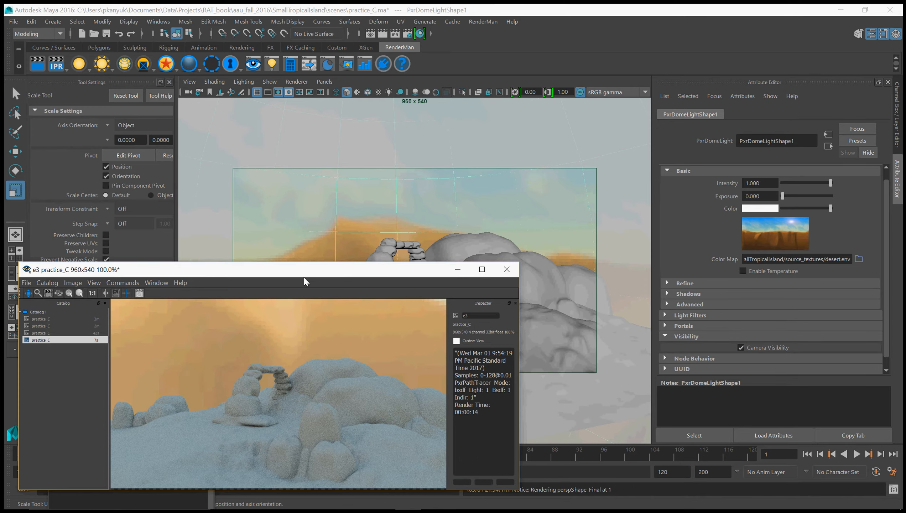
{"action": "left_click_drag", "start_coordinate": [306, 276], "coordinate": [387, 259]}
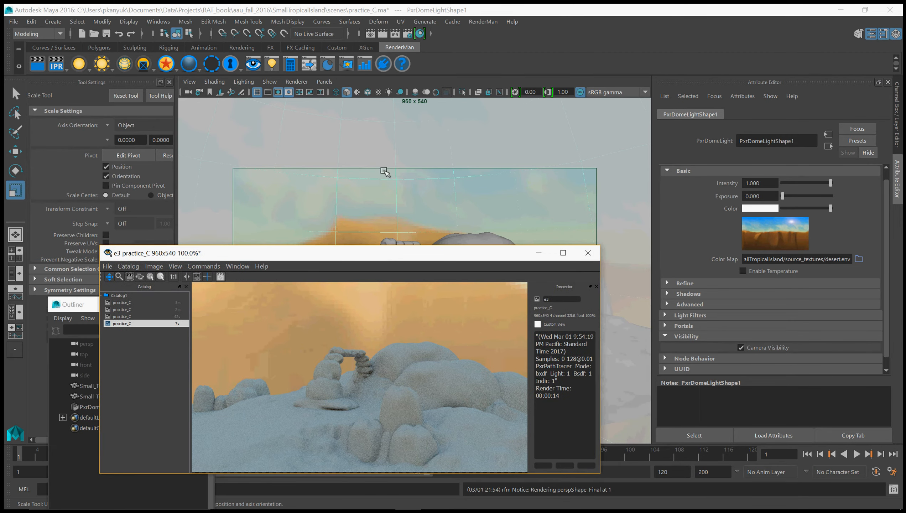
{"action": "left_click", "coordinate": [55, 65]}
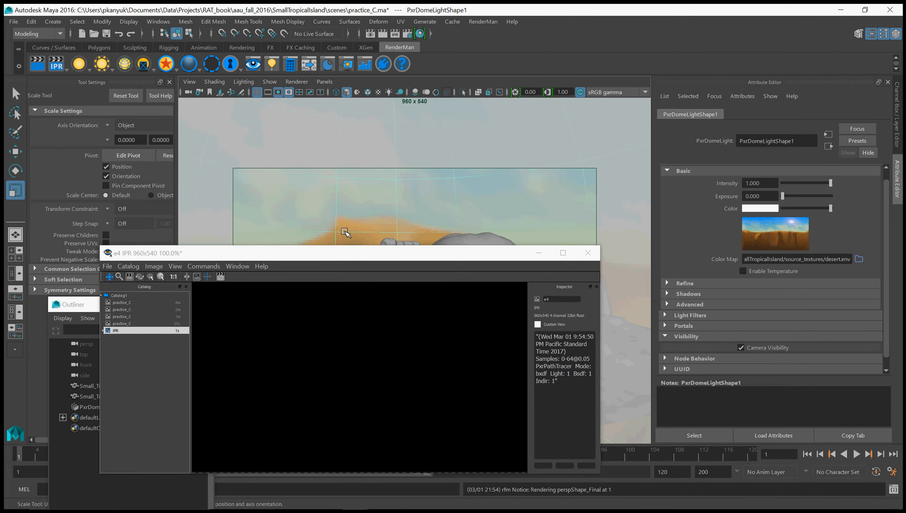
Step: Rotate the dome light so the blue sky of the desert map sits behind the rocks, moving the IPR window aside as needed
{"action": "left_click_drag", "start_coordinate": [374, 253], "coordinate": [341, 273]}
{"action": "left_click", "coordinate": [396, 224]}
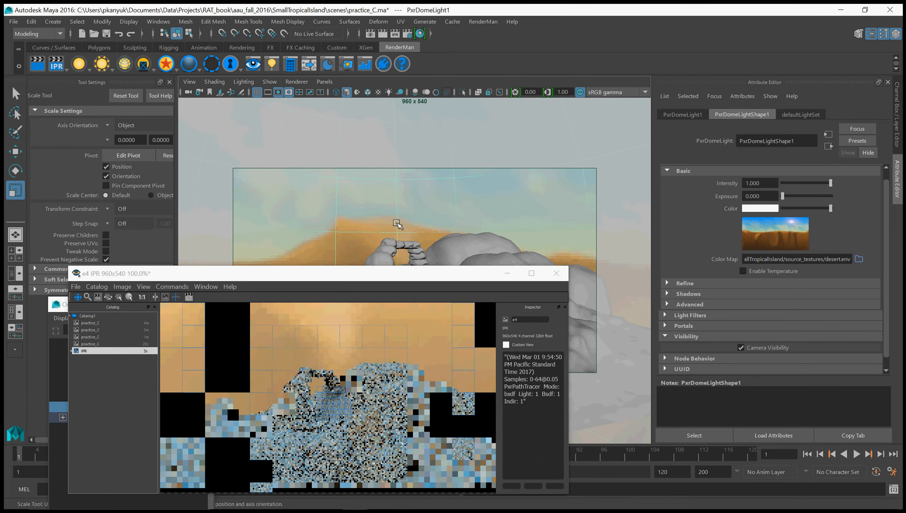
{"action": "key", "text": "e"}
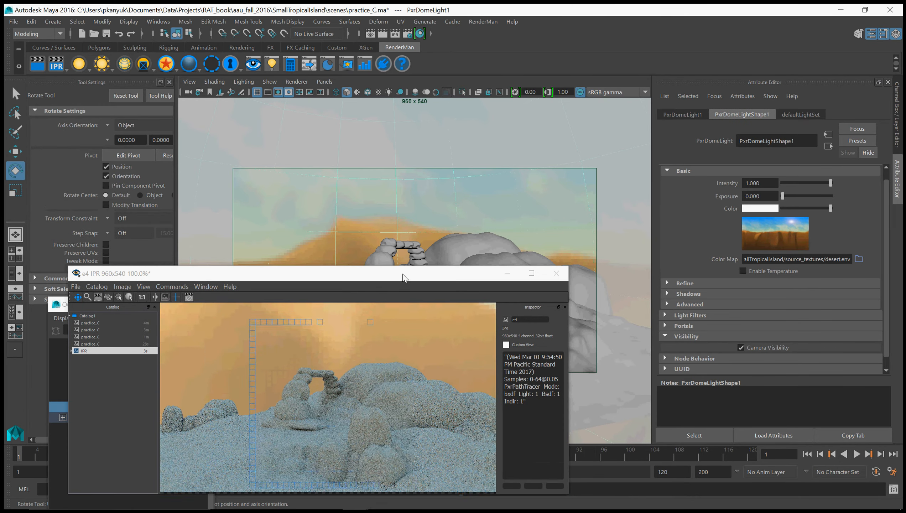
{"action": "left_click_drag", "start_coordinate": [406, 275], "coordinate": [776, 220]}
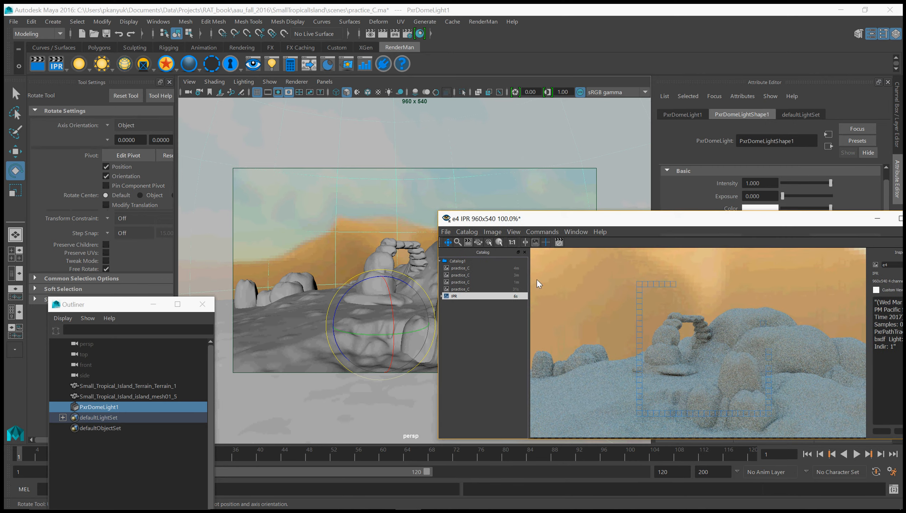
{"action": "left_click_drag", "start_coordinate": [392, 310], "coordinate": [385, 287]}
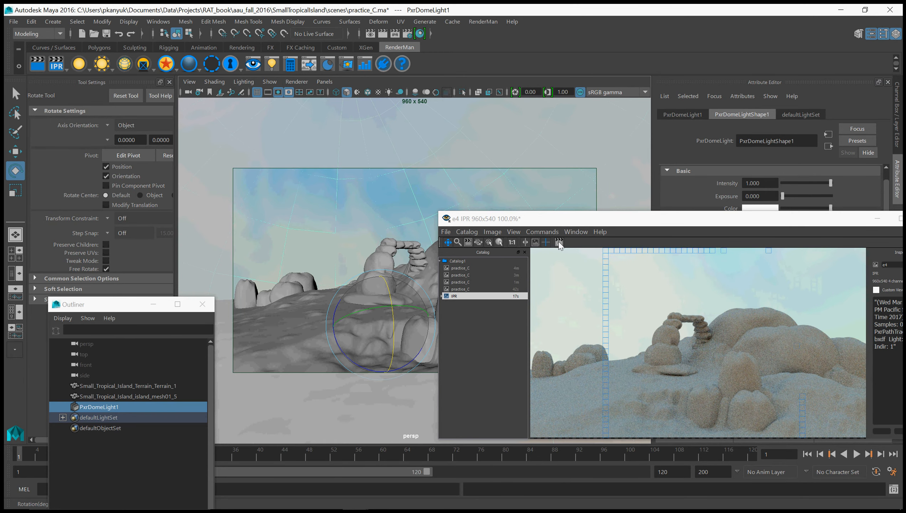
{"action": "left_click", "coordinate": [602, 223]}
{"action": "left_click_drag", "start_coordinate": [602, 223], "coordinate": [367, 208]}
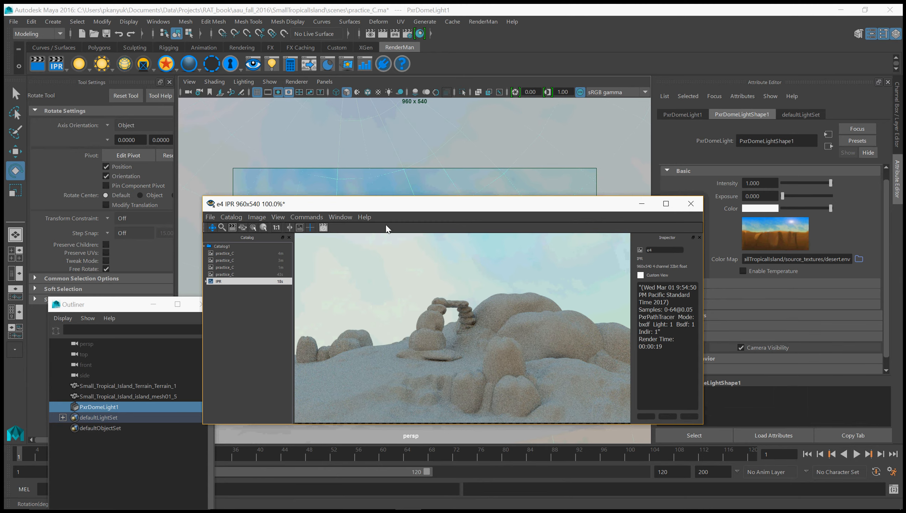
Step: Save the current scene
{"action": "left_click", "coordinate": [10, 22]}
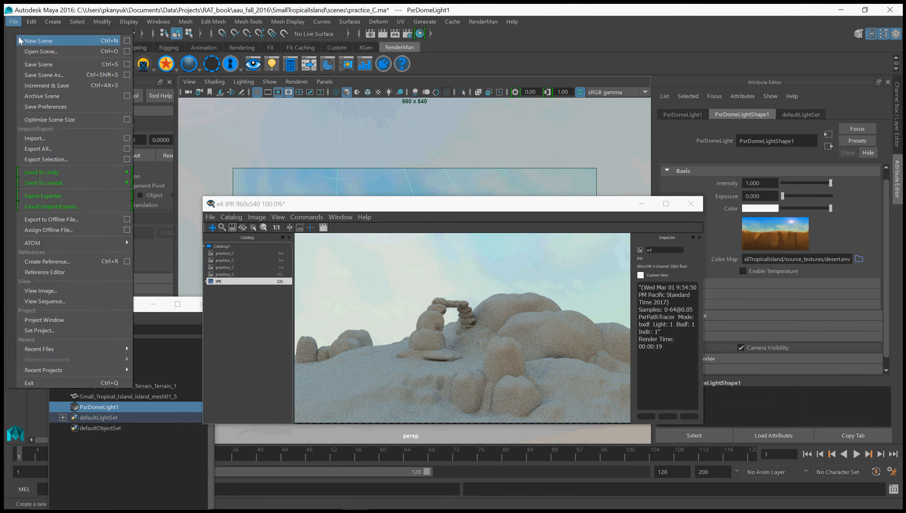
{"action": "left_click", "coordinate": [29, 63]}
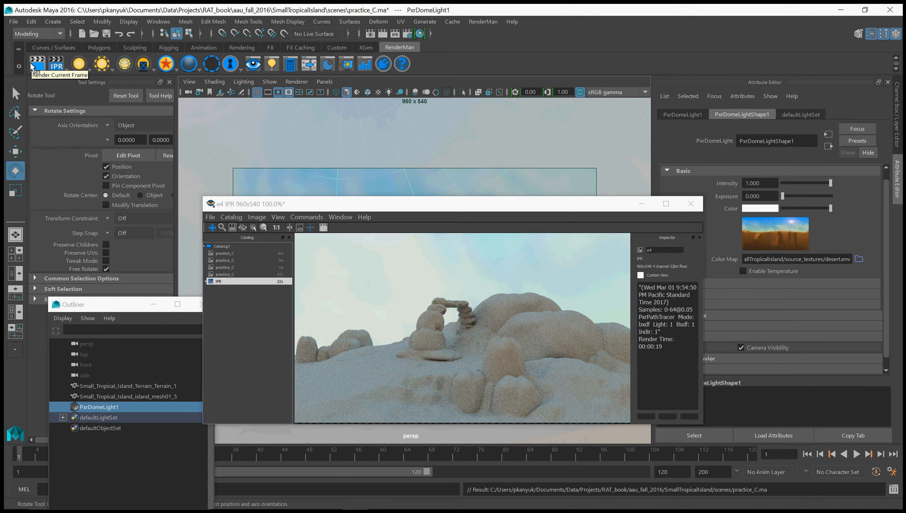
{"action": "left_click", "coordinate": [31, 63]}
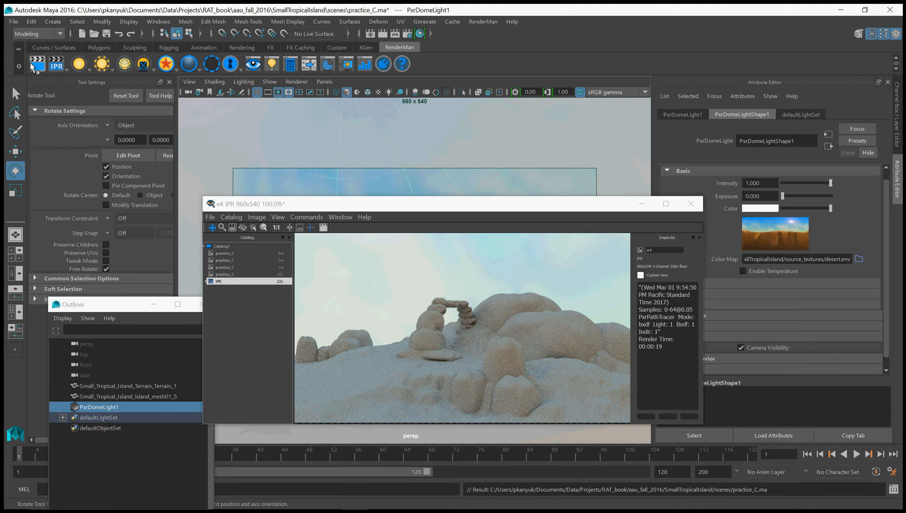
Step: Switch to the Hypershade and perspective layout and move the IPR window clear of the empty node graph
{"action": "left_click_drag", "start_coordinate": [381, 211], "coordinate": [508, 85]}
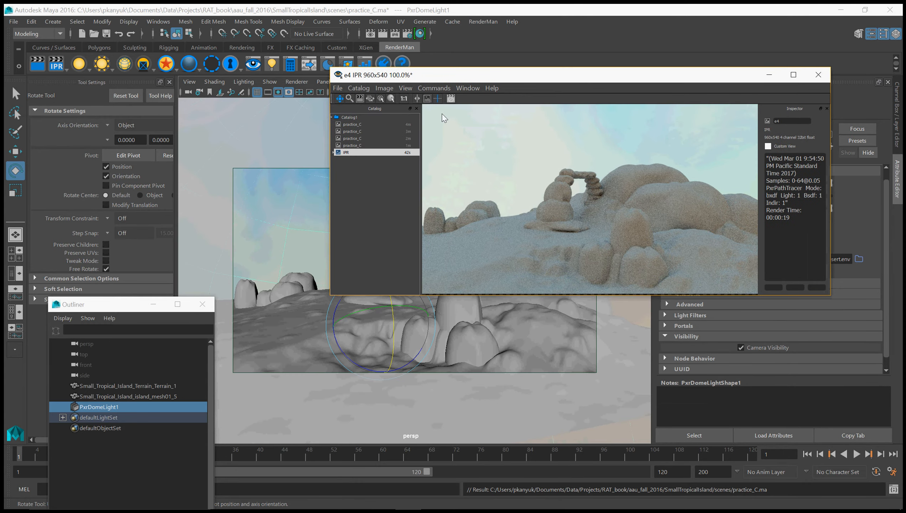
{"action": "left_click", "coordinate": [13, 312]}
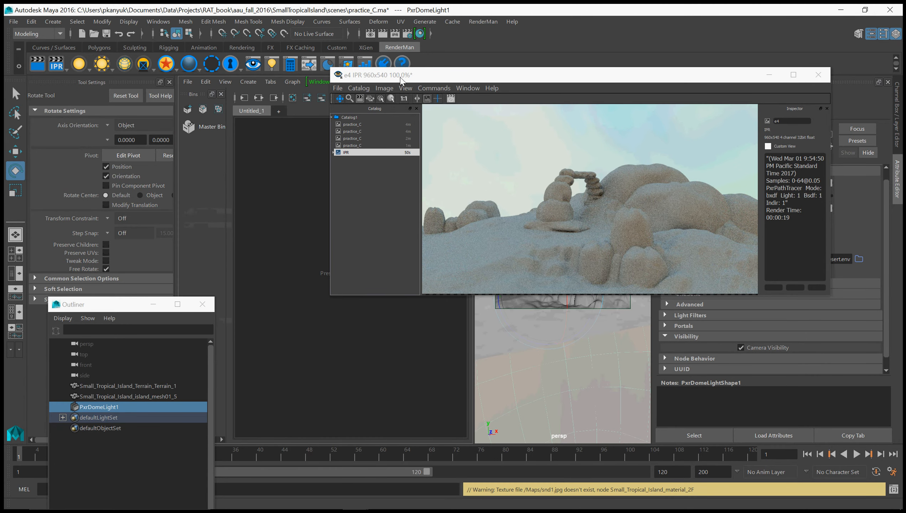
{"action": "left_click_drag", "start_coordinate": [402, 78], "coordinate": [548, 82]}
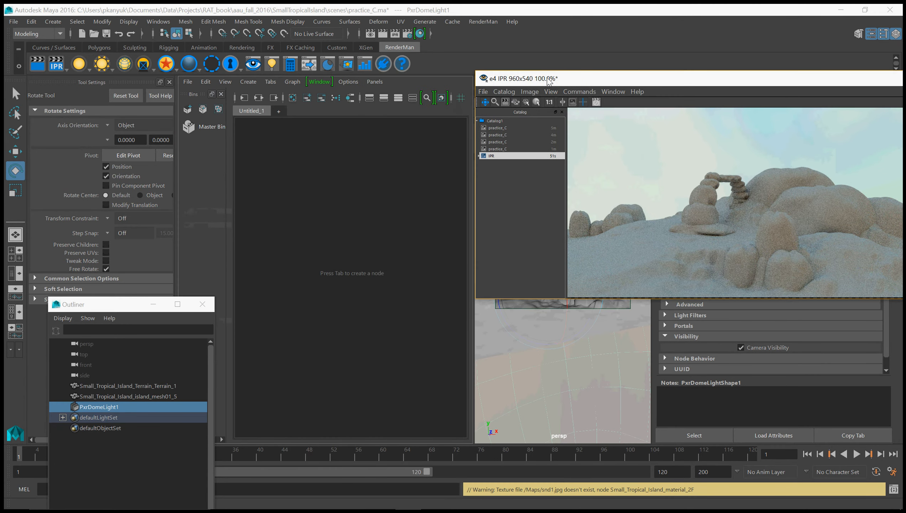
{"action": "left_click", "coordinate": [333, 225]}
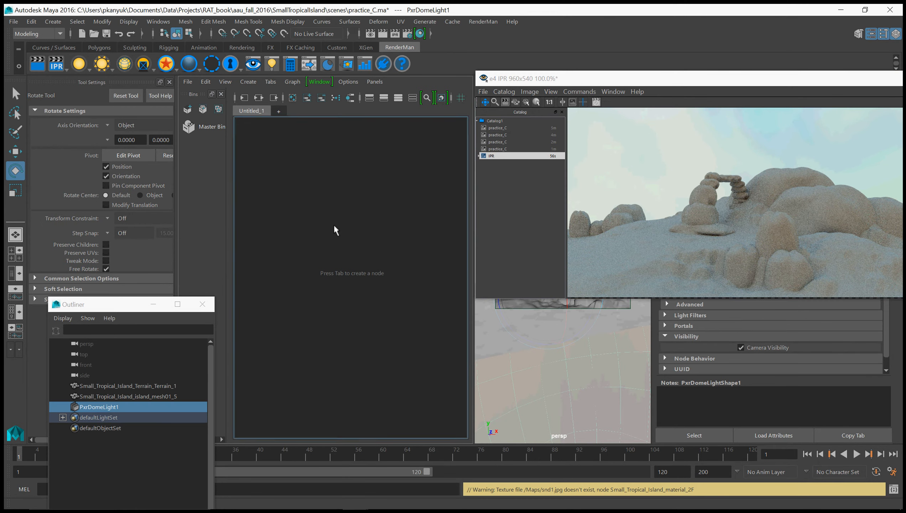
Step: Create a PxrLayerSurface material in the node graph by searching for the node by name
{"action": "key", "text": "Tab"}
{"action": "type", "text": "px"}
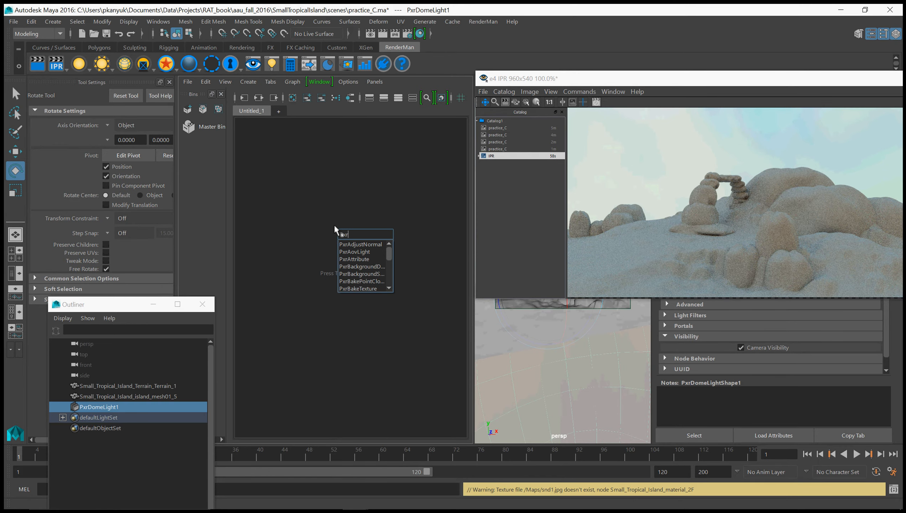
{"action": "type", "text": "rLa"}
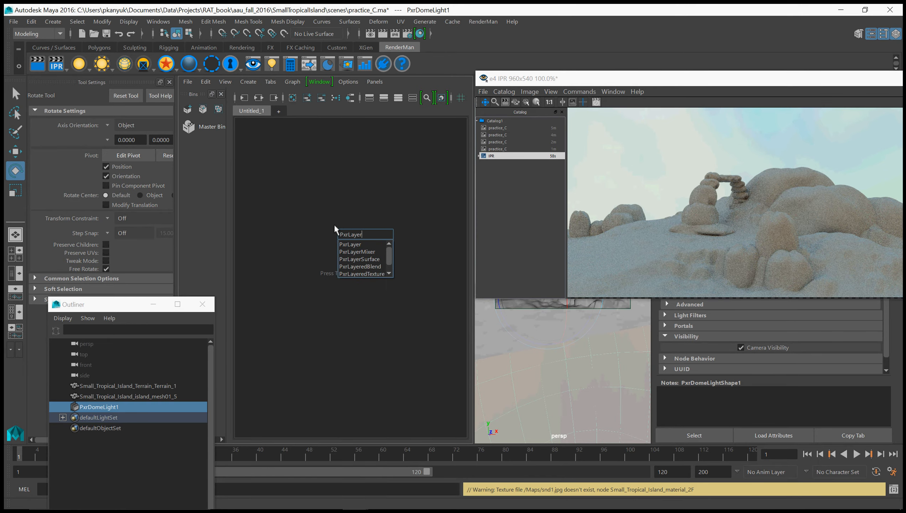
{"action": "type", "text": "yer"}
{"action": "key", "text": "Down"}
{"action": "key", "text": "Down"}
{"action": "key", "text": "Down"}
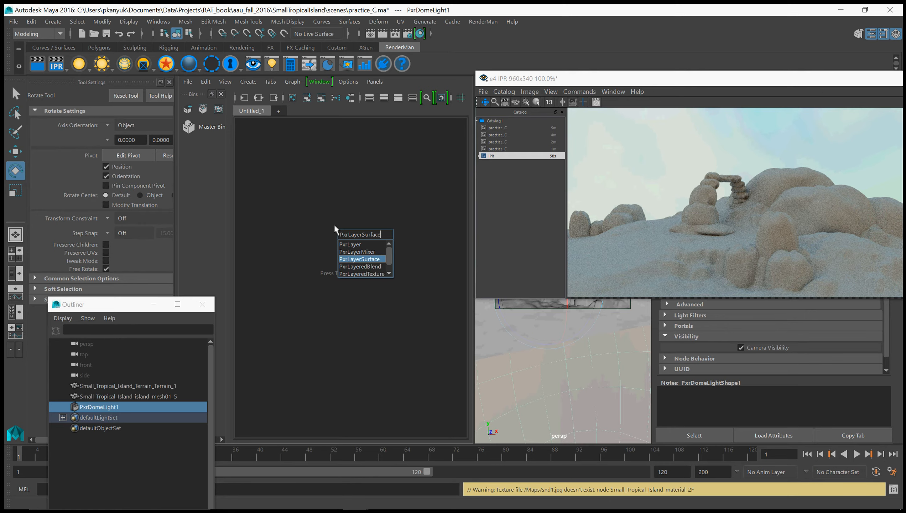
{"action": "left_click", "coordinate": [366, 259]}
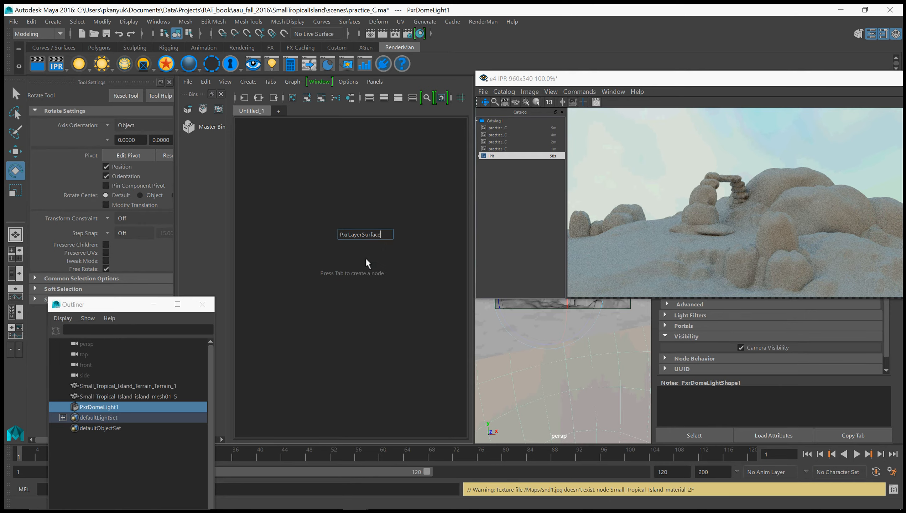
{"action": "key", "text": "Return"}
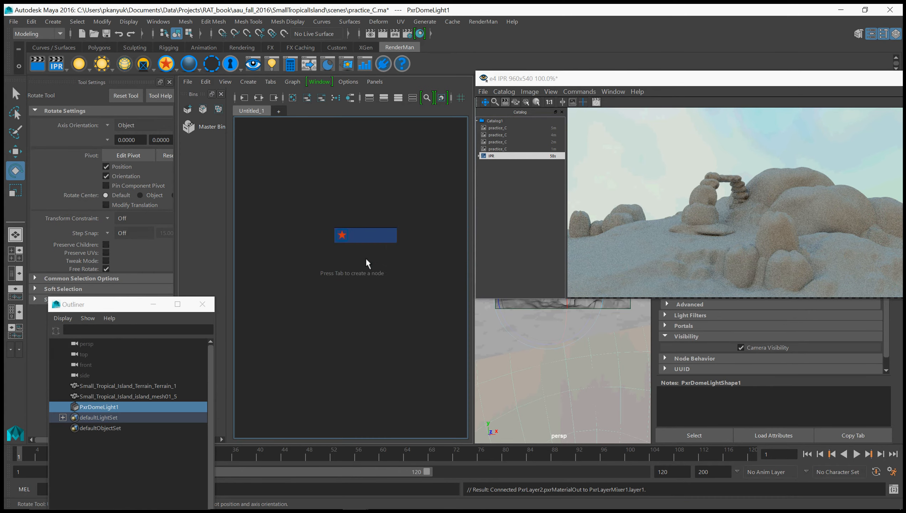
Step: Spread out the material network, moving PxrLayerSurface1 up and PxrLayerMixer1 and PxrLayer1 down beside each other
{"action": "scroll", "coordinate": [366, 215], "scroll_direction": "down", "scroll_amount": 6}
{"action": "scroll", "coordinate": [365, 210], "scroll_direction": "up", "scroll_amount": 3}
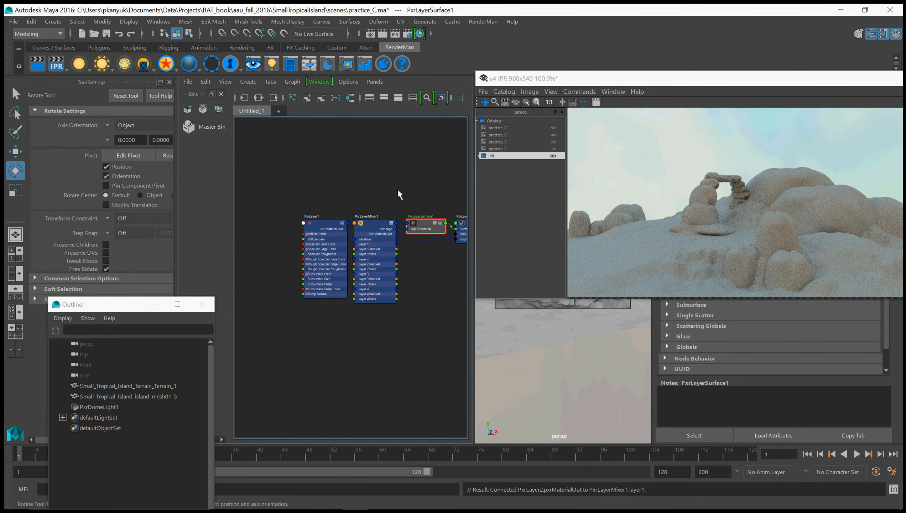
{"action": "left_click", "coordinate": [374, 211]}
{"action": "middle_click_drag", "start_coordinate": [376, 201], "coordinate": [332, 212], "text": "alt"}
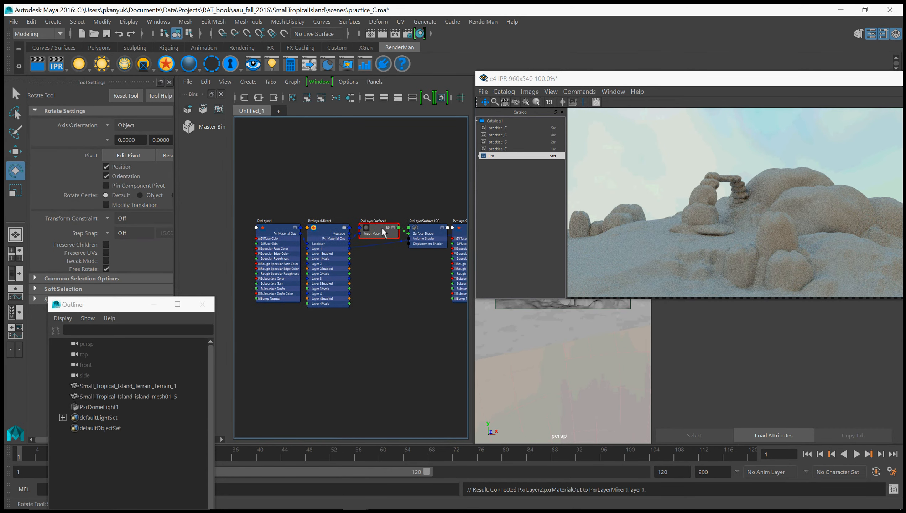
{"action": "left_click_drag", "start_coordinate": [377, 231], "coordinate": [387, 191]}
{"action": "left_click_drag", "start_coordinate": [332, 232], "coordinate": [369, 266]}
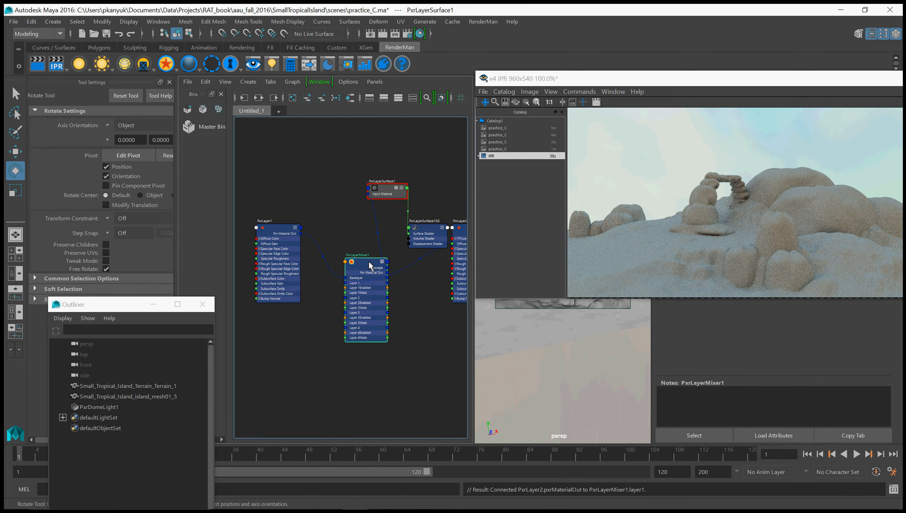
{"action": "left_click_drag", "start_coordinate": [275, 230], "coordinate": [287, 270]}
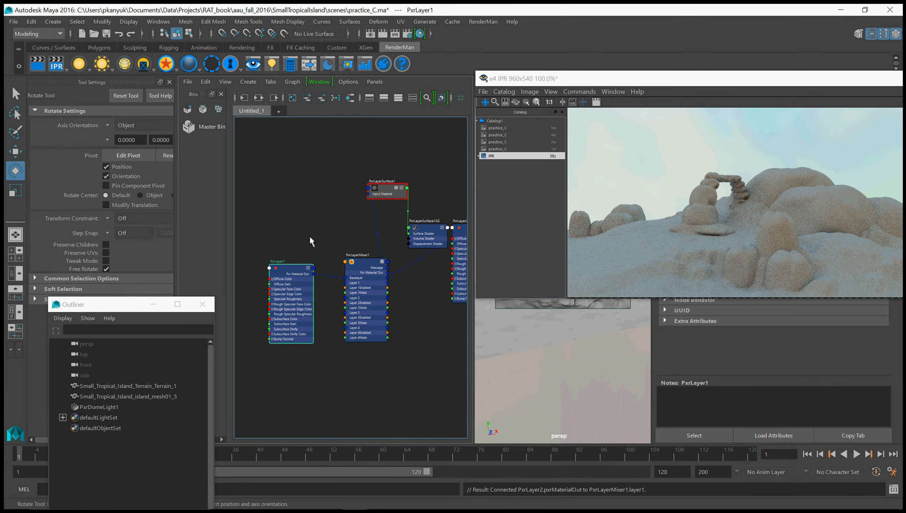
Step: Place PxrLayer2 directly below PxrLayer1 so both layers stack on the input side of the layer mixer
{"action": "middle_click_drag", "start_coordinate": [349, 225], "coordinate": [314, 234], "text": "alt"}
{"action": "left_click", "coordinate": [440, 243]}
{"action": "left_click_drag", "start_coordinate": [440, 242], "coordinate": [261, 374]}
{"action": "middle_click_drag", "start_coordinate": [390, 332], "coordinate": [441, 322], "text": "alt"}
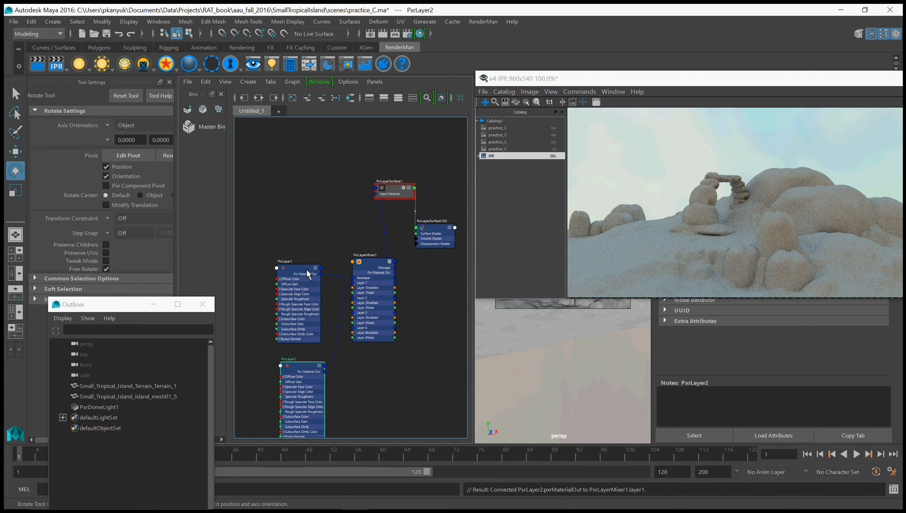
{"action": "left_click_drag", "start_coordinate": [298, 269], "coordinate": [298, 239]}
{"action": "left_click_drag", "start_coordinate": [305, 368], "coordinate": [298, 338]}
{"action": "middle_click_drag", "start_coordinate": [431, 316], "coordinate": [416, 329], "text": "alt"}
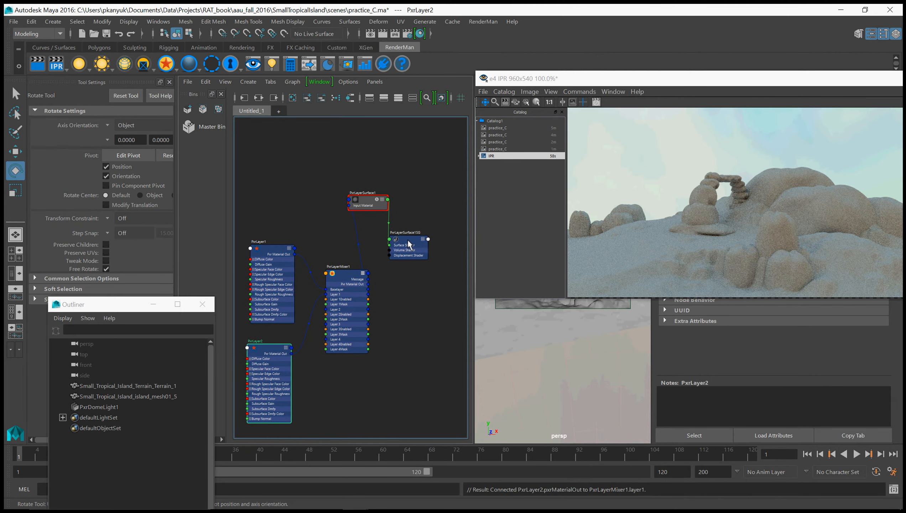
Step: Line up the layer surface node between the mixer and the shading group, and rename it PxrLayerSurfaceRock
{"action": "left_click_drag", "start_coordinate": [407, 240], "coordinate": [477, 259]}
{"action": "left_click_drag", "start_coordinate": [362, 197], "coordinate": [409, 276]}
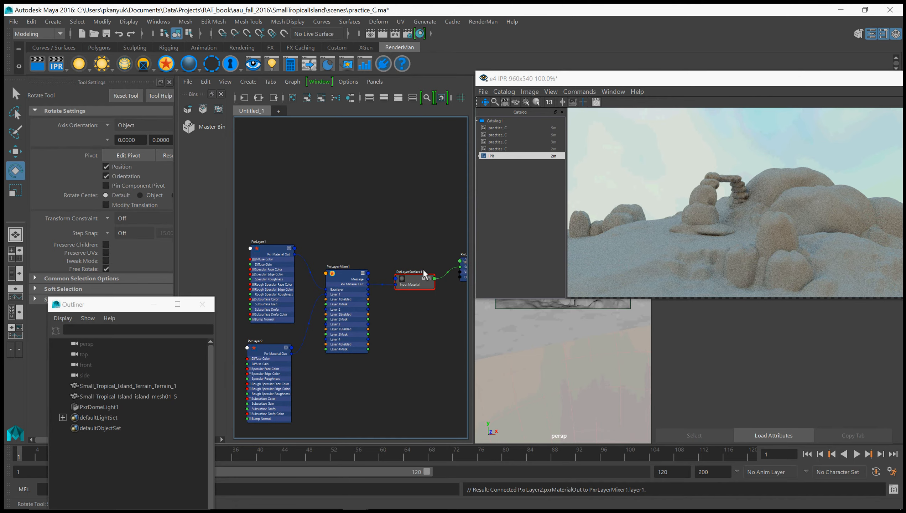
{"action": "double_click", "coordinate": [423, 272]}
{"action": "left_click_drag", "start_coordinate": [437, 272], "coordinate": [447, 278]}
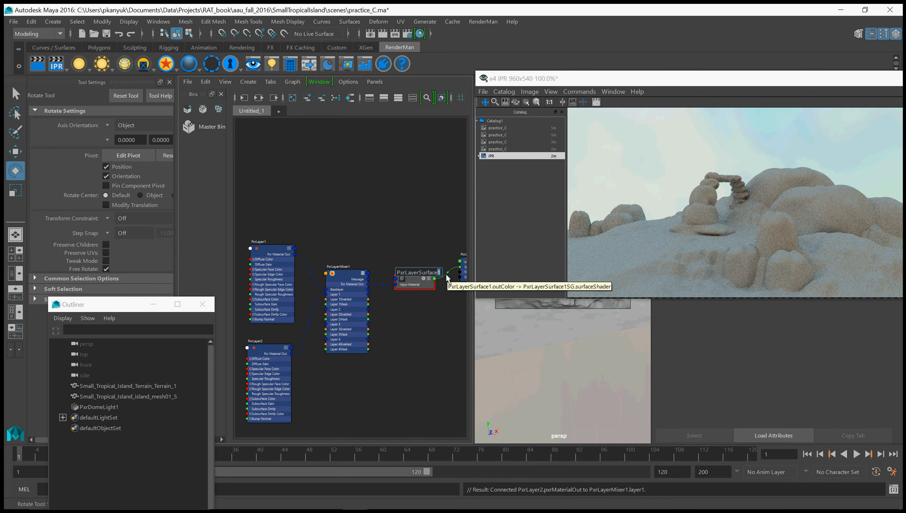
{"action": "type", "text": "Rock"}
{"action": "key", "text": "Return"}
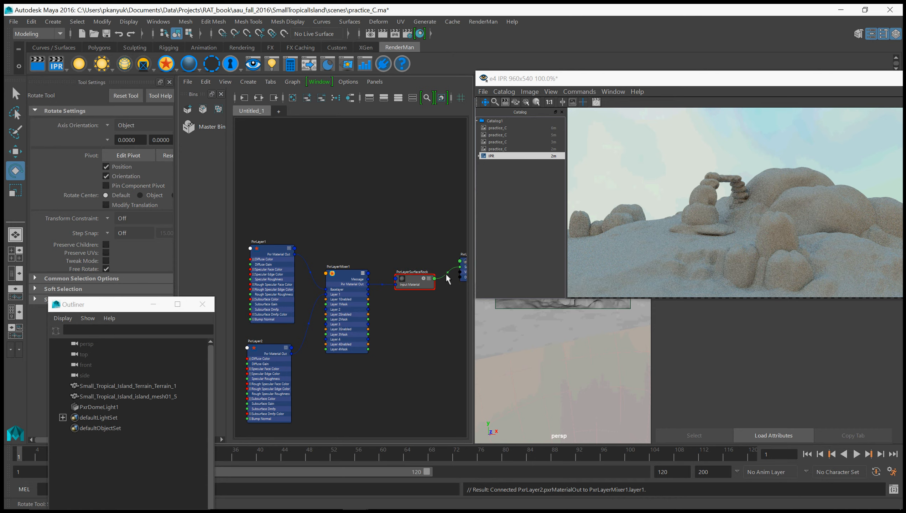
Step: Rename PxrLayer1 to PxrLayerStone and PxrLayer2 to PxrLayerDirt
{"action": "double_click", "coordinate": [263, 241]}
{"action": "left_click", "coordinate": [270, 242]}
{"action": "left_click_drag", "start_coordinate": [271, 242], "coordinate": [279, 243]}
{"action": "double_click", "coordinate": [258, 341]}
{"action": "left_click", "coordinate": [266, 340]}
{"action": "left_click_drag", "start_coordinate": [269, 341], "coordinate": [276, 342]}
{"action": "type", "text": "Dirt"}
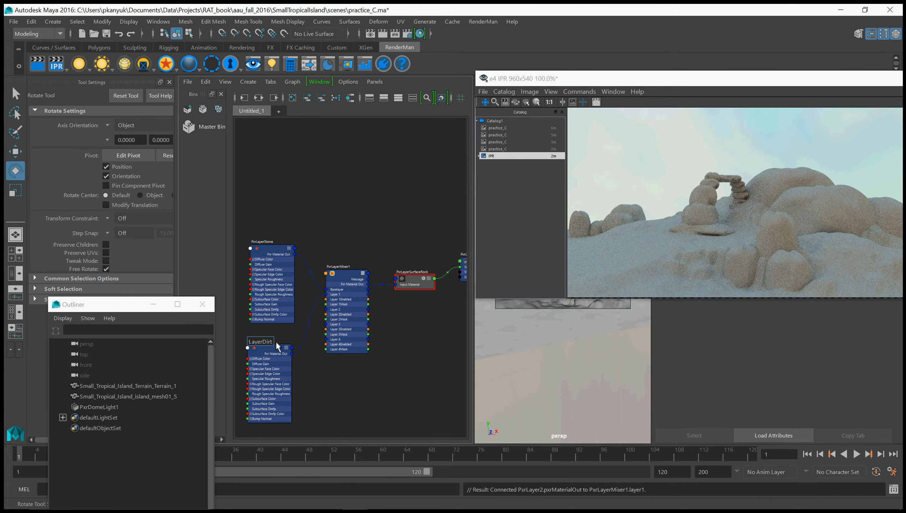
{"action": "key", "text": "Return"}
Step: Disable Layer 1, the dirt layer, in the attributes of PxrLayerMixer1
{"action": "left_click", "coordinate": [347, 273]}
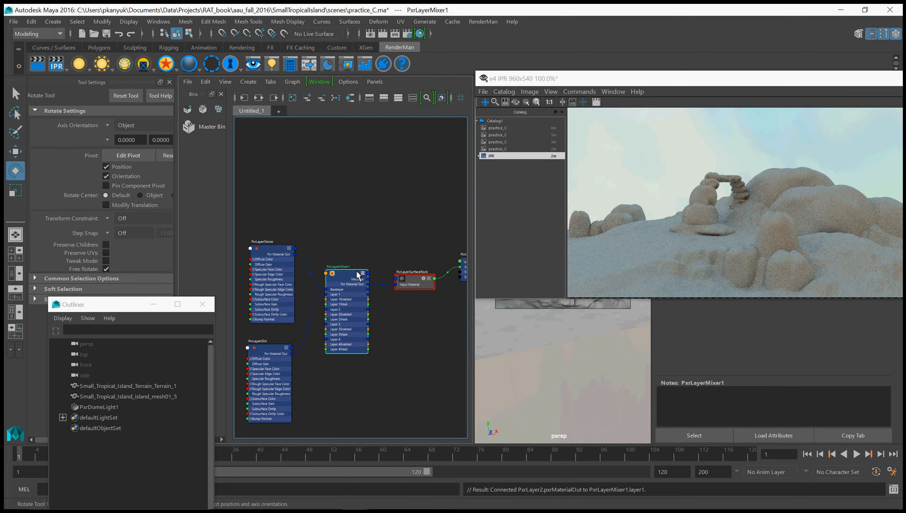
{"action": "left_click_drag", "start_coordinate": [726, 83], "coordinate": [362, 79]}
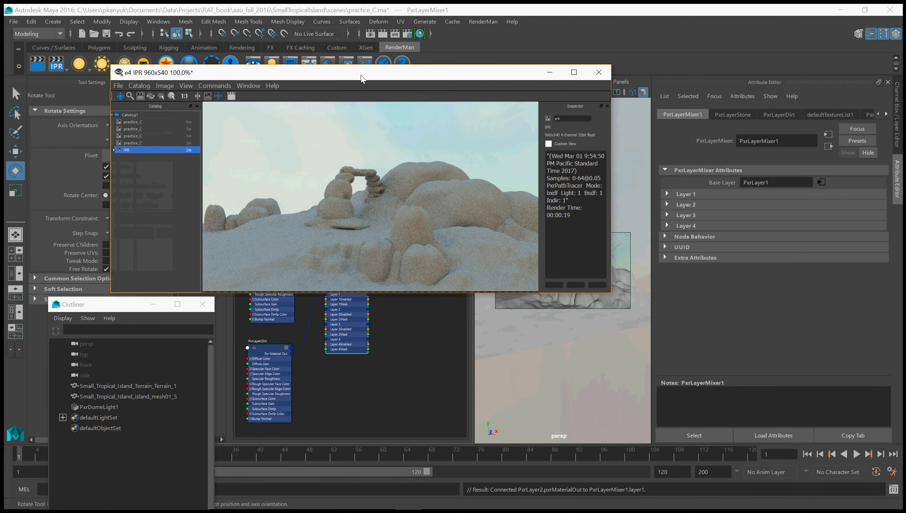
{"action": "left_click", "coordinate": [666, 194]}
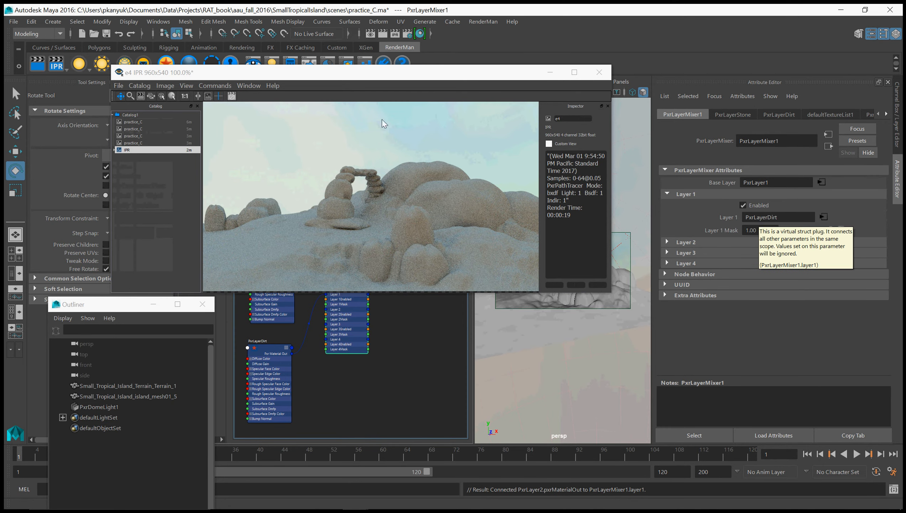
{"action": "left_click_drag", "start_coordinate": [344, 77], "coordinate": [368, 103]}
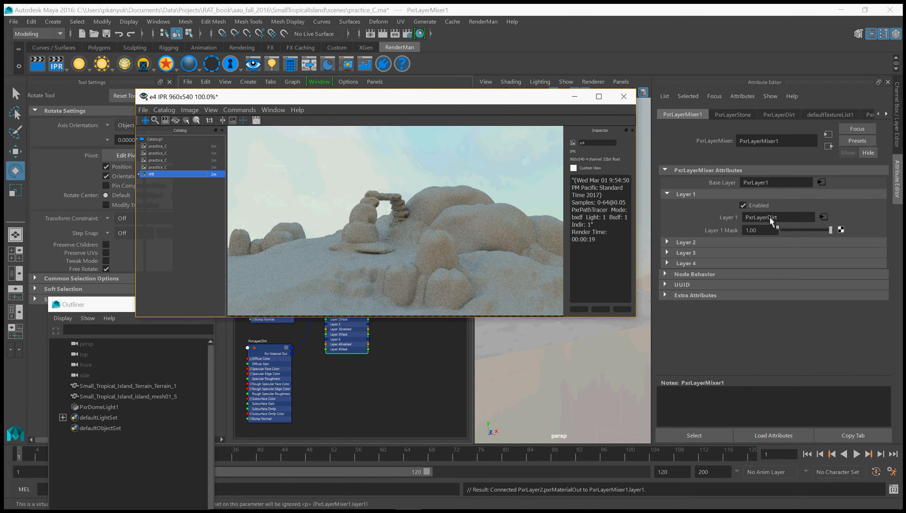
{"action": "left_click", "coordinate": [742, 205]}
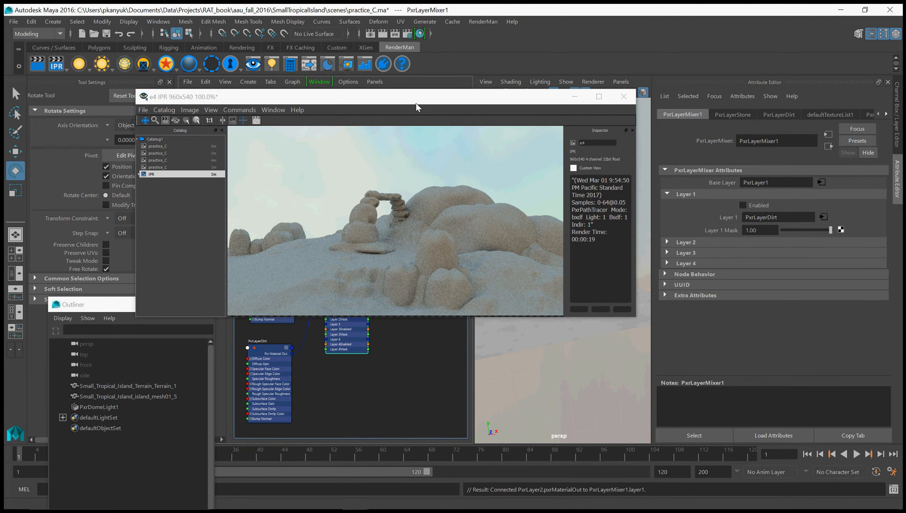
Step: Move the IPR window aside and reframe the node graph to uncover the stone and dirt layer nodes
{"action": "left_click_drag", "start_coordinate": [416, 107], "coordinate": [627, 170]}
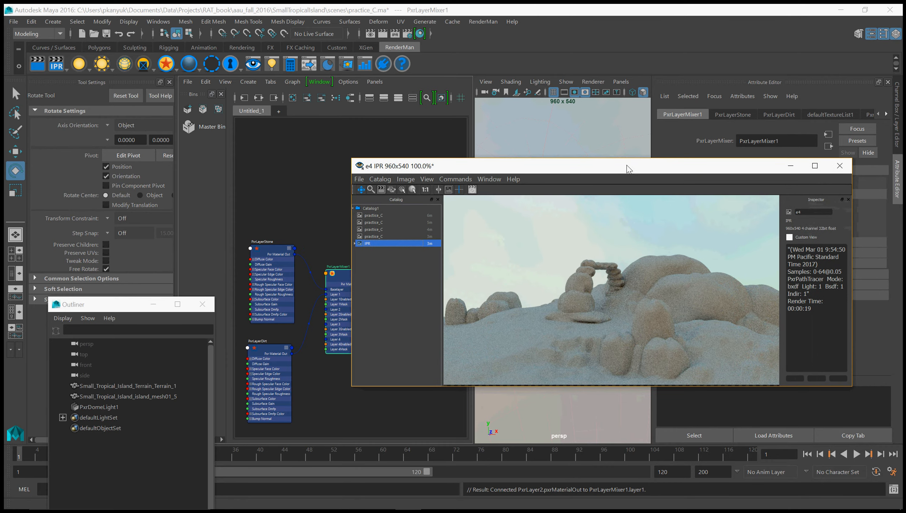
{"action": "middle_click_drag", "start_coordinate": [271, 211], "coordinate": [328, 177], "text": "alt"}
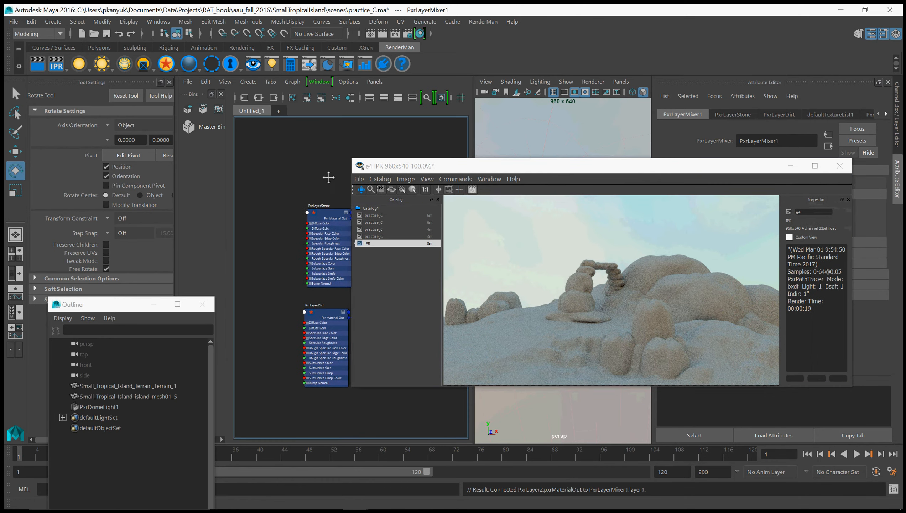
{"action": "left_click_drag", "start_coordinate": [387, 166], "coordinate": [455, 168]}
{"action": "middle_click_drag", "start_coordinate": [338, 178], "coordinate": [352, 172], "text": "alt"}
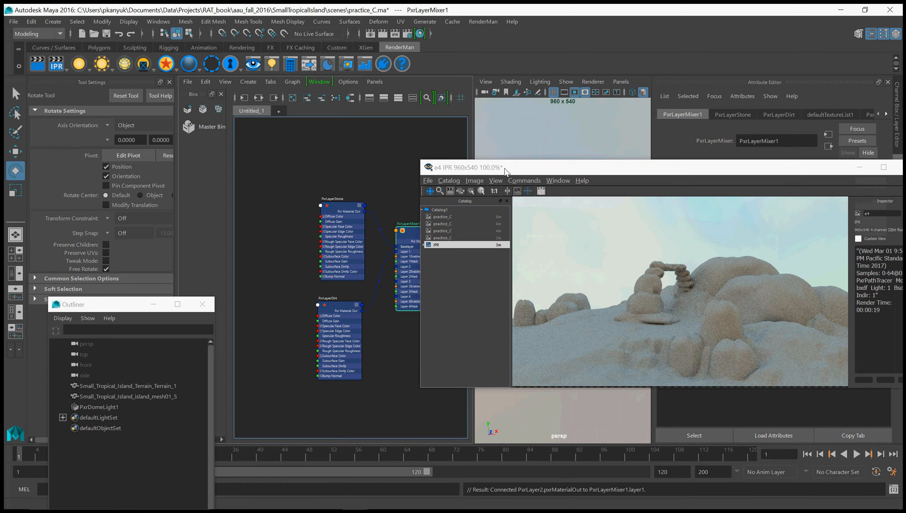
Step: Restart the IPR render and move its window clear of the stone and dirt layer nodes
{"action": "left_click_drag", "start_coordinate": [504, 172], "coordinate": [431, 209]}
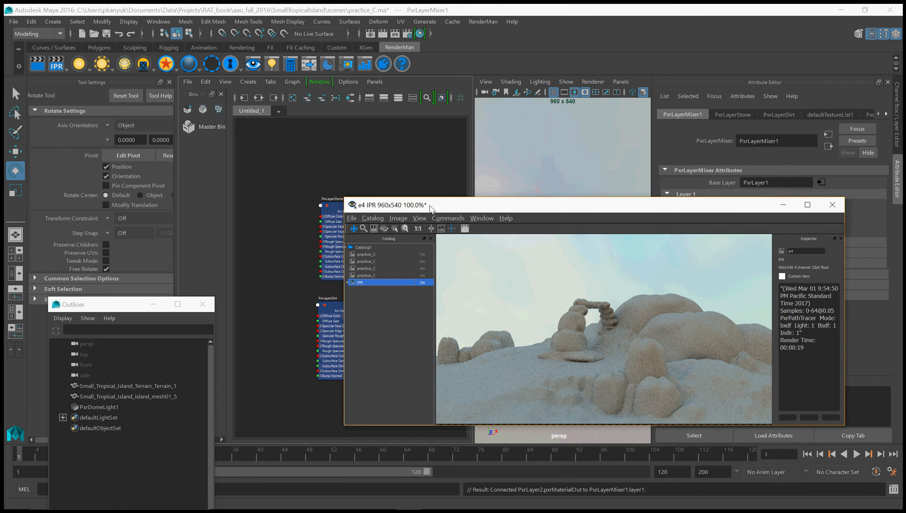
{"action": "left_click", "coordinate": [55, 66]}
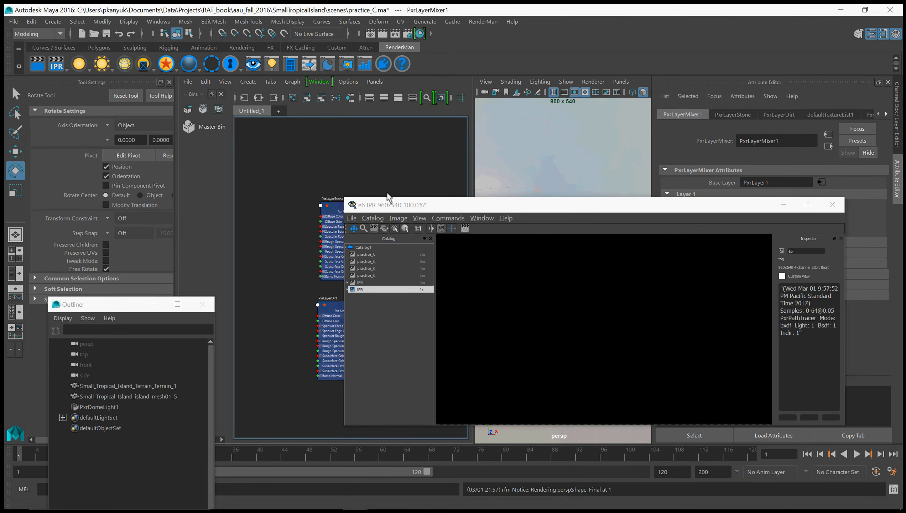
{"action": "left_click_drag", "start_coordinate": [407, 210], "coordinate": [454, 33]}
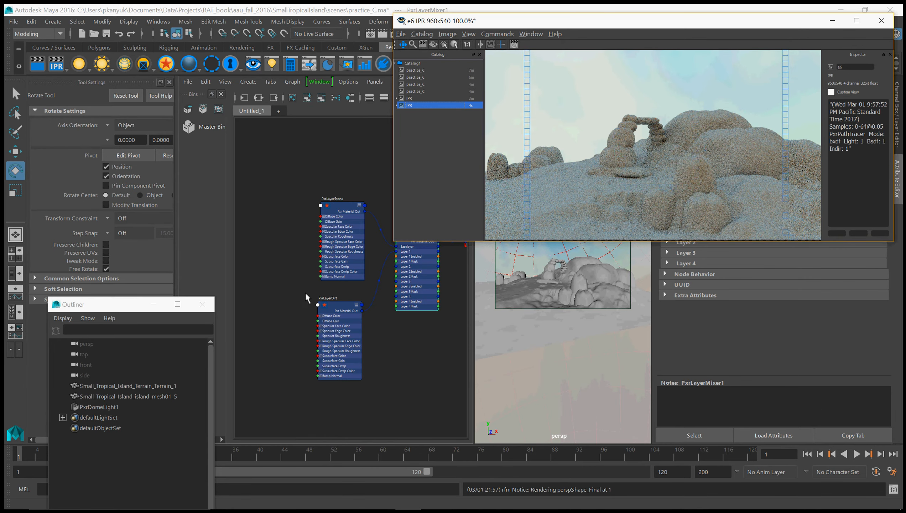
{"action": "middle_click_drag", "start_coordinate": [305, 292], "coordinate": [302, 333], "text": "alt"}
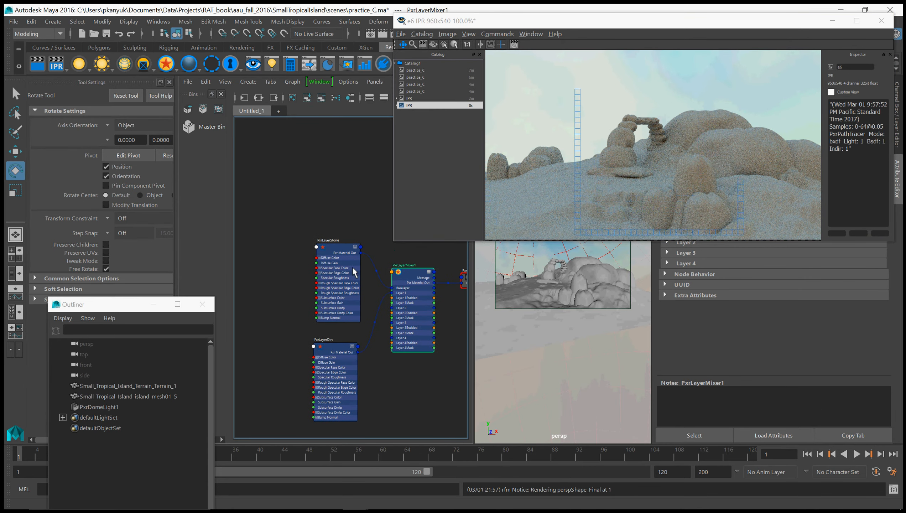
Step: Select PxrLayerStone, move the IPR window off its attributes, and expand its Diffuse settings
{"action": "left_click", "coordinate": [338, 250]}
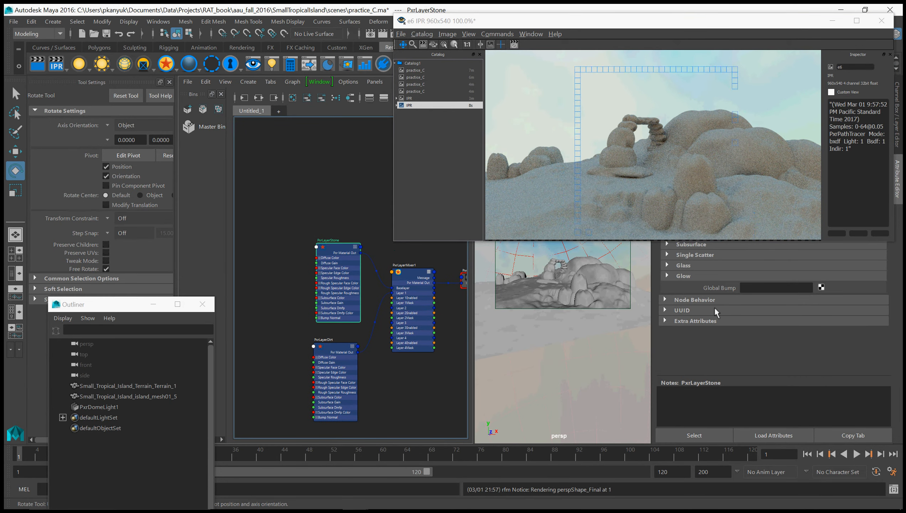
{"action": "left_click_drag", "start_coordinate": [719, 26], "coordinate": [484, 17]}
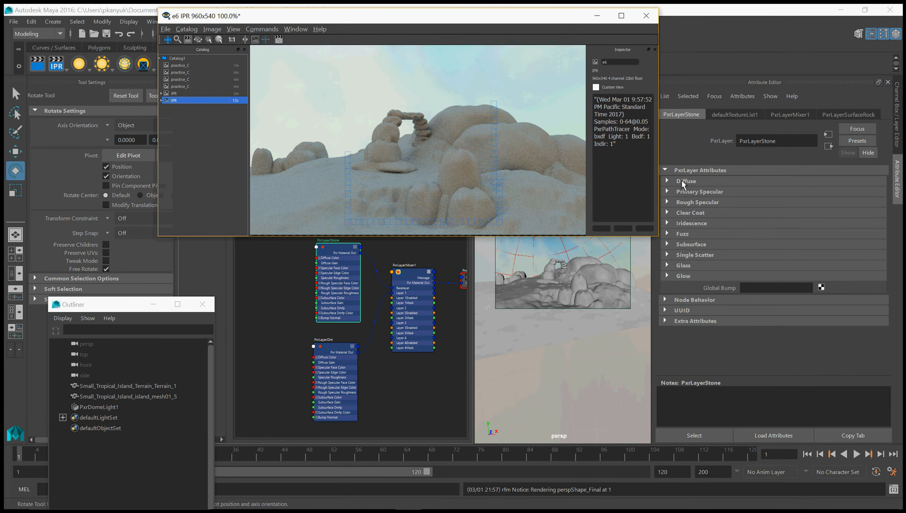
{"action": "left_click", "coordinate": [665, 180]}
{"action": "left_click", "coordinate": [665, 180]}
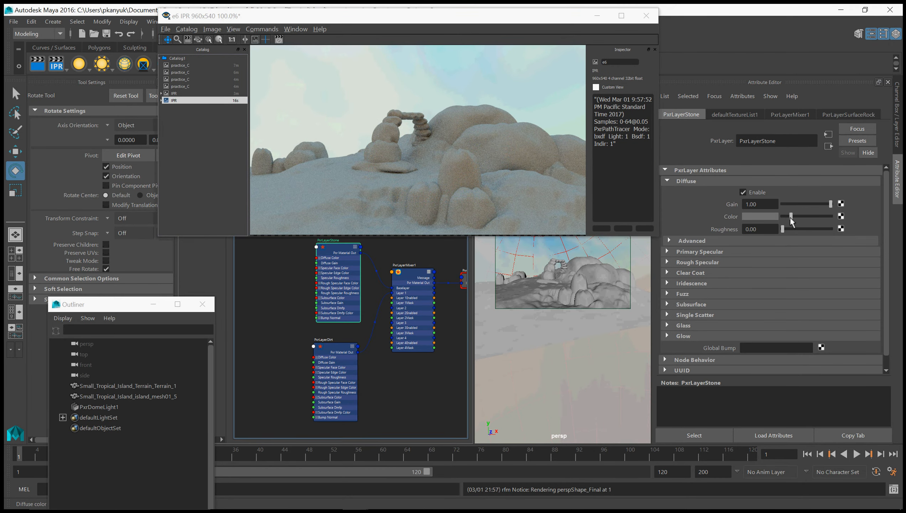
{"action": "mouse_move", "coordinate": [791, 217]}
{"action": "left_mouse_down"}
{"action": "mouse_move", "coordinate": [803, 221]}
{"action": "mouse_move", "coordinate": [790, 219]}
{"action": "left_mouse_up"}
{"action": "left_click", "coordinate": [264, 39]}
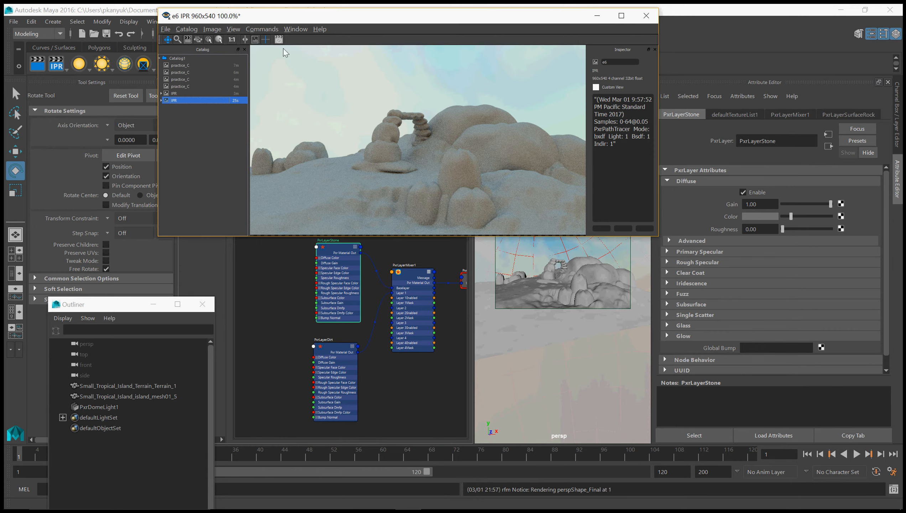
Step: Assign the PxrLayerSurfaceRock material to the island rock mesh Small_Tropical_Island_island_mesh01_5 and restart the IPR render
{"action": "left_click", "coordinate": [543, 264]}
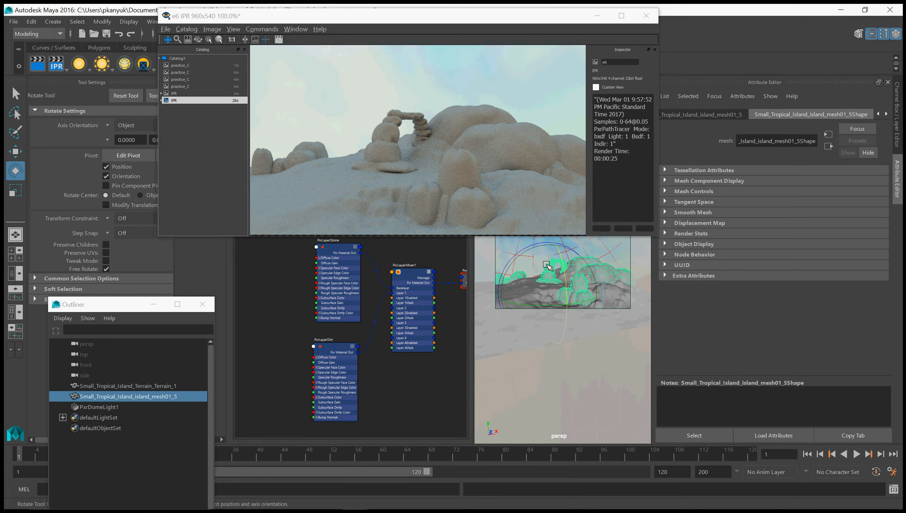
{"action": "middle_click_drag", "start_coordinate": [432, 256], "coordinate": [337, 263], "text": "alt"}
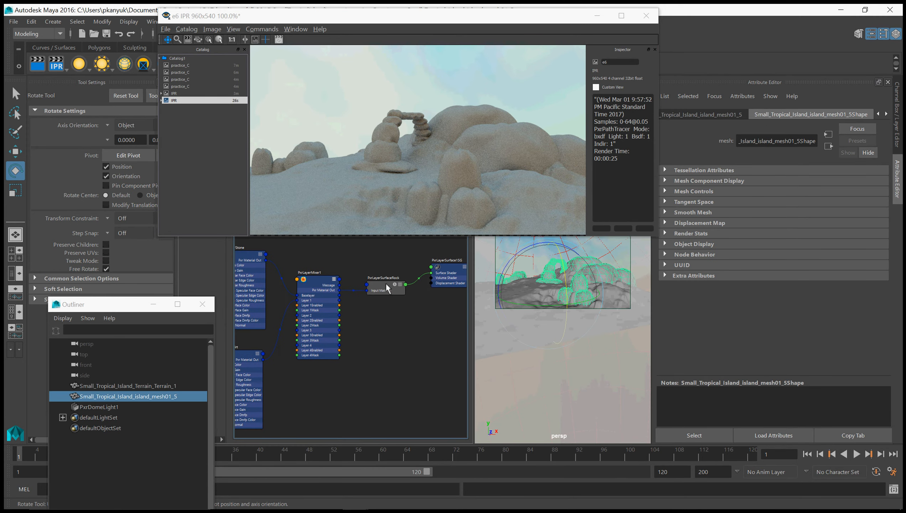
{"action": "right_click", "coordinate": [385, 288]}
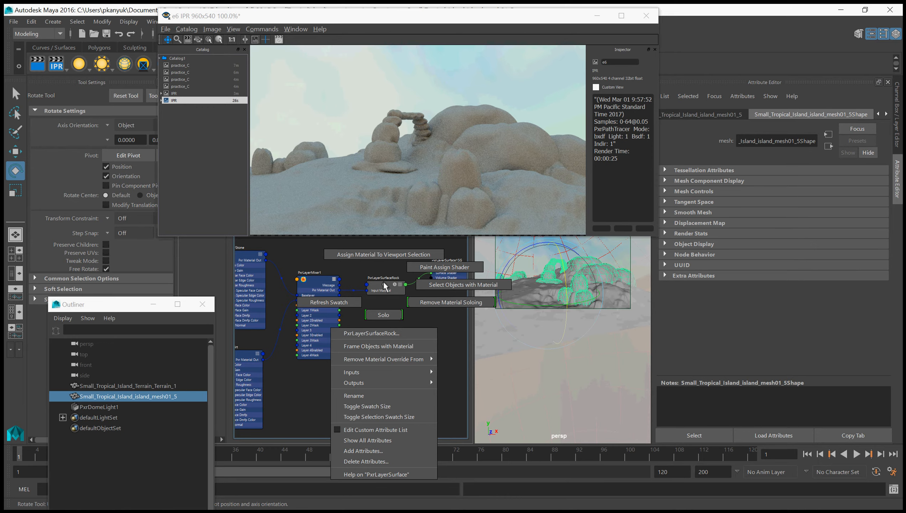
{"action": "left_click", "coordinate": [382, 254]}
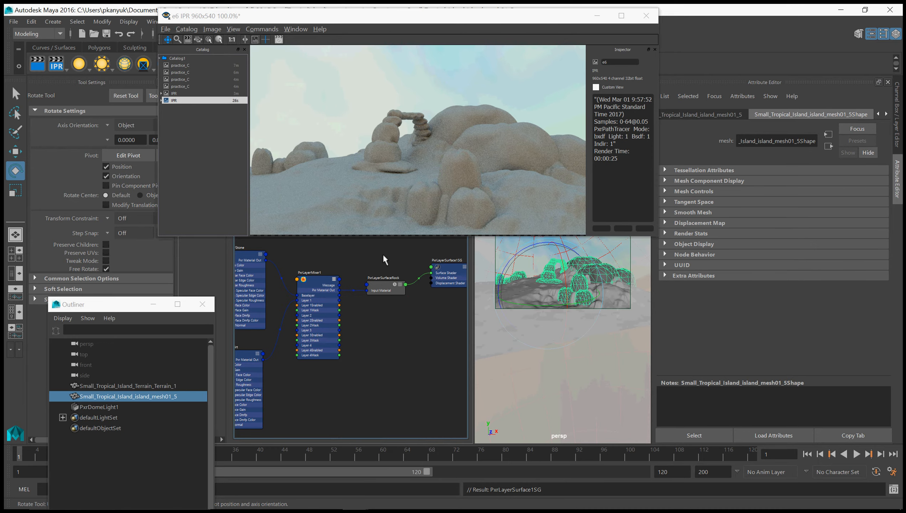
{"action": "left_click", "coordinate": [63, 67]}
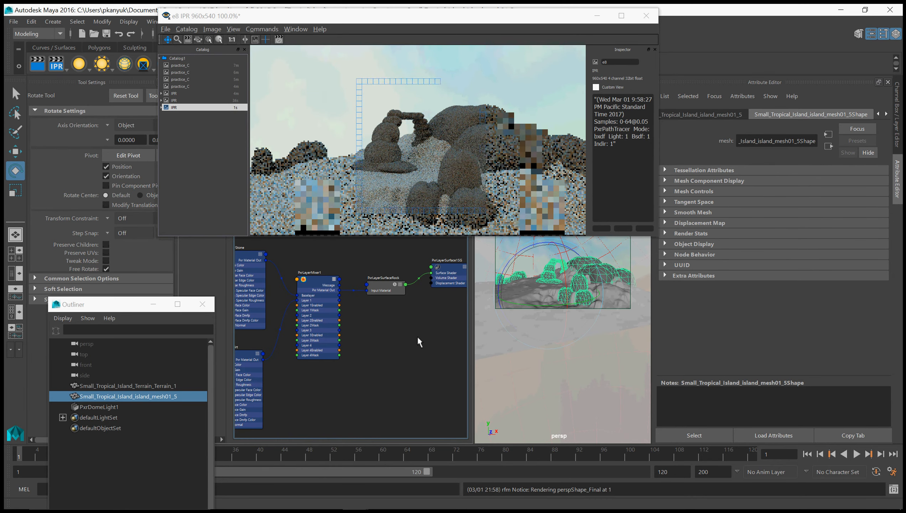
Step: Brighten the diffuse color of PxrLayerStone to a slightly lighter gray
{"action": "middle_click_drag", "start_coordinate": [409, 331], "coordinate": [462, 339], "text": "alt"}
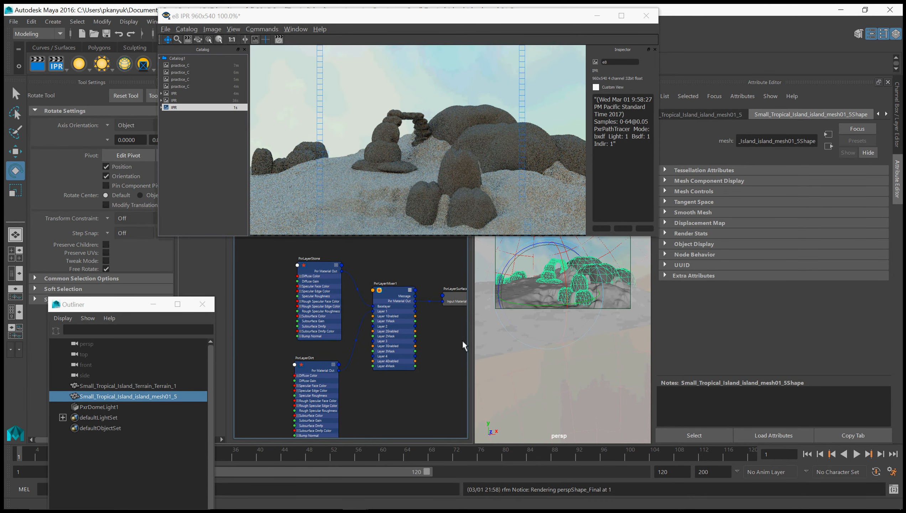
{"action": "left_click", "coordinate": [317, 262]}
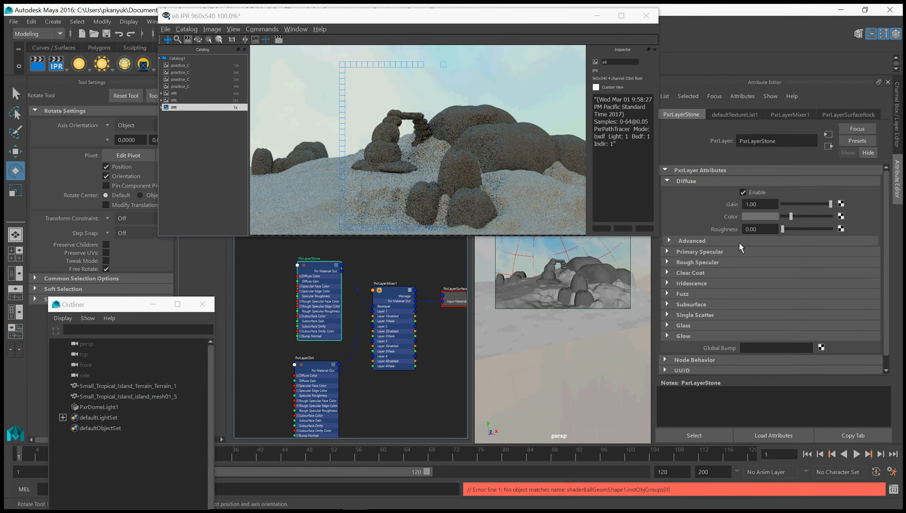
{"action": "left_click_drag", "start_coordinate": [791, 216], "coordinate": [801, 217]}
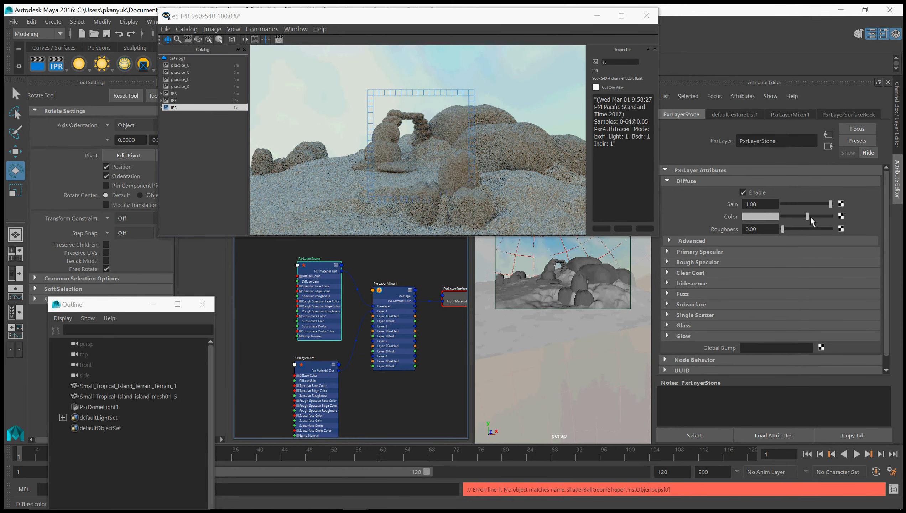
{"action": "left_click_drag", "start_coordinate": [808, 216], "coordinate": [794, 219]}
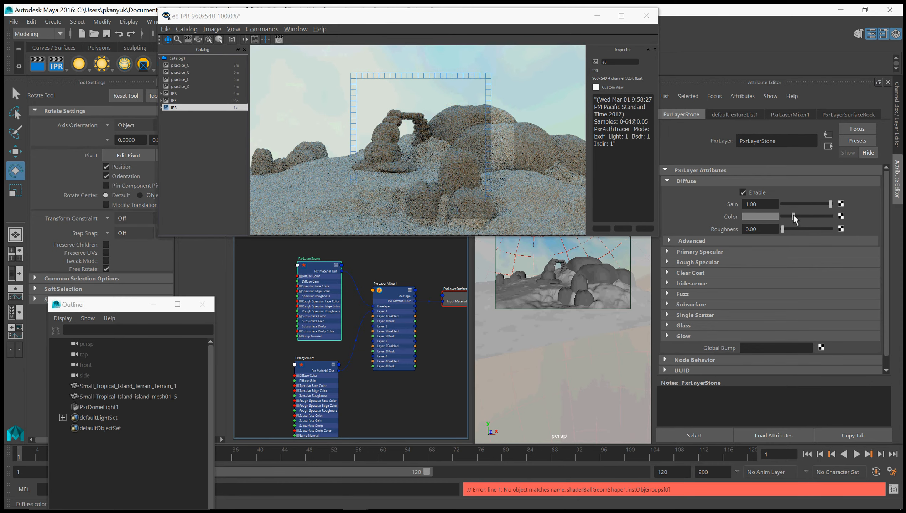
{"action": "left_click_drag", "start_coordinate": [793, 216], "coordinate": [797, 219]}
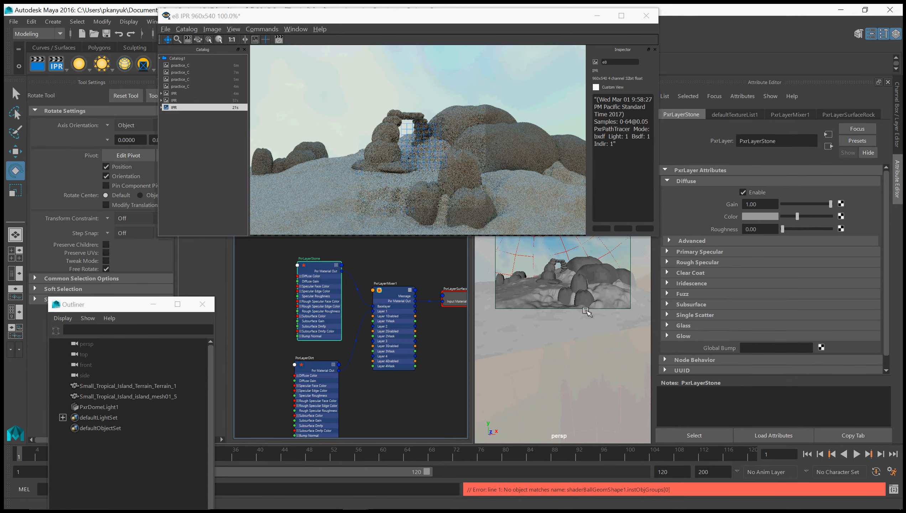
{"action": "left_click_drag", "start_coordinate": [796, 216], "coordinate": [796, 217]}
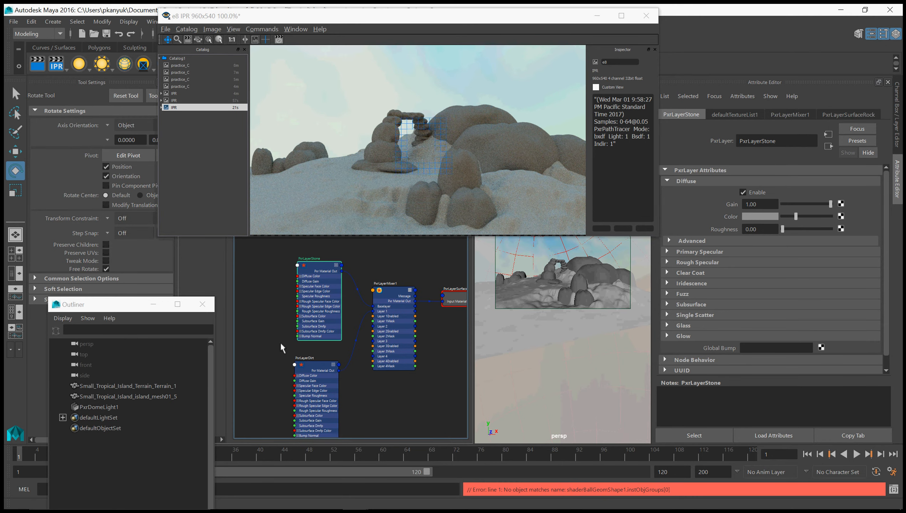
Step: Create a PxrFractal node and place it to the left of PxrLayerStone in the node graph
{"action": "middle_click_drag", "start_coordinate": [283, 344], "coordinate": [347, 370], "text": "alt"}
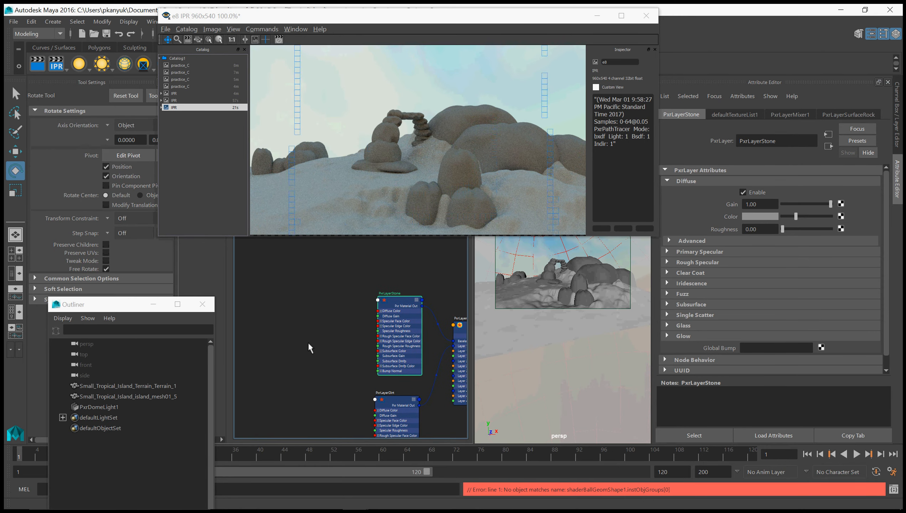
{"action": "key", "text": "Tab"}
{"action": "type", "text": "pxrfr"}
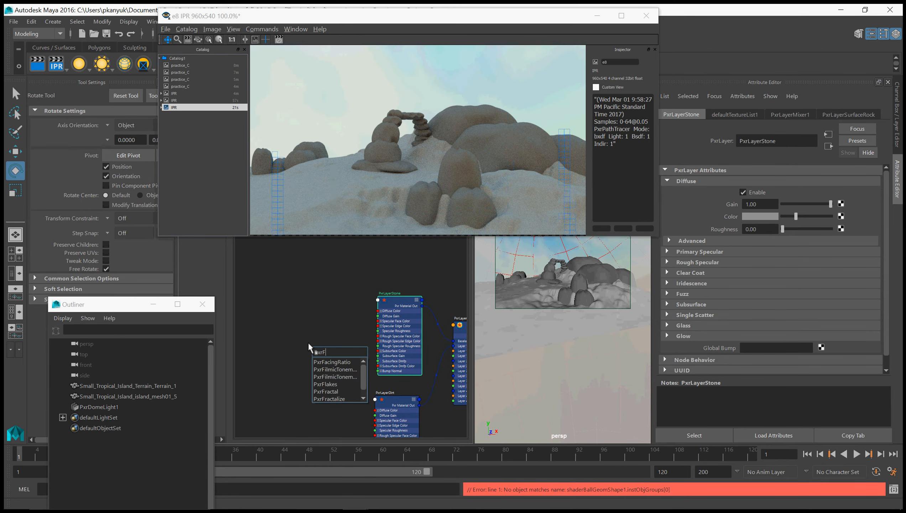
{"action": "key", "text": "Down"}
{"action": "key", "text": "Return"}
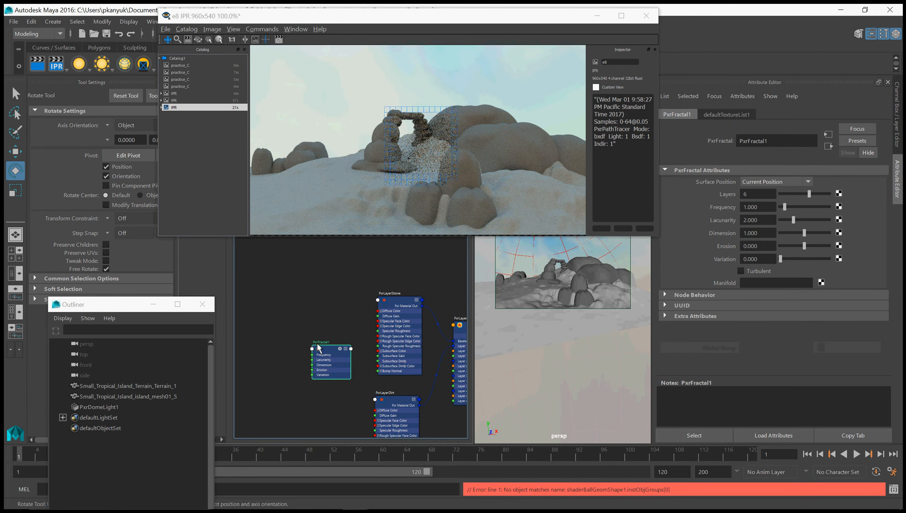
{"action": "left_click_drag", "start_coordinate": [335, 359], "coordinate": [292, 321]}
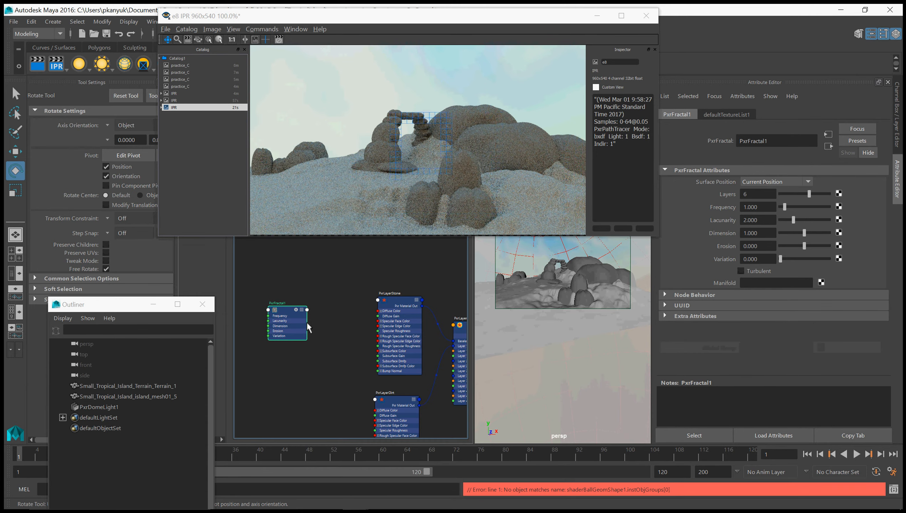
{"action": "middle_click_drag", "start_coordinate": [336, 331], "coordinate": [363, 340], "text": "alt"}
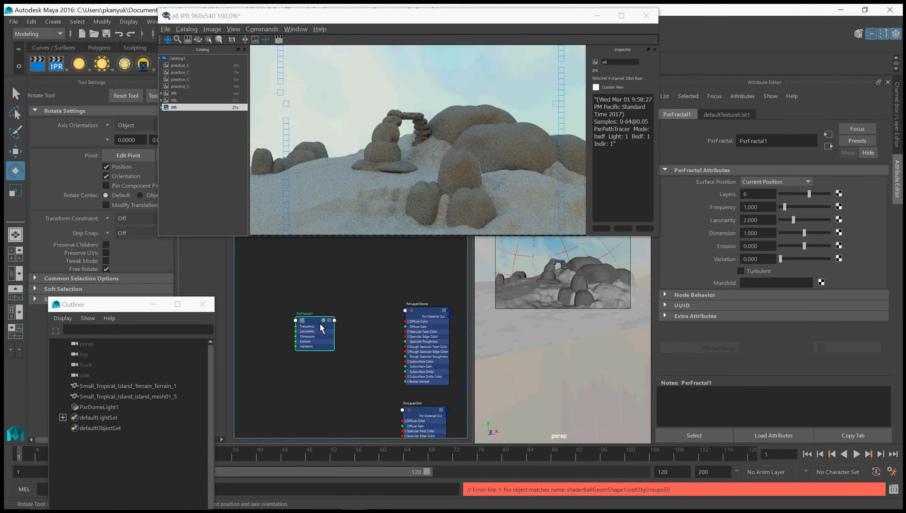
{"action": "left_click_drag", "start_coordinate": [312, 319], "coordinate": [283, 308]}
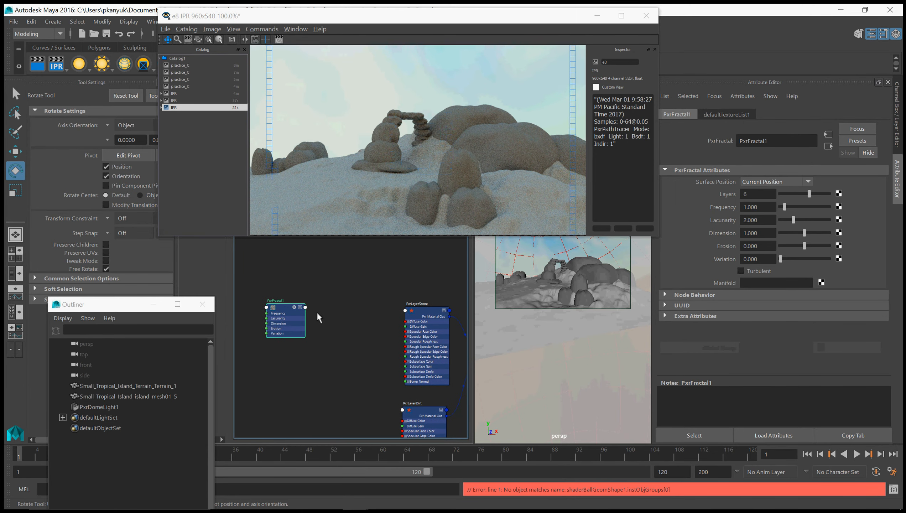
Step: Connect the Result F output of PxrFractal1 to the Diffuse Gain of PxrLayerStone, and shift the fractal node closer to it
{"action": "left_click", "coordinate": [305, 308]}
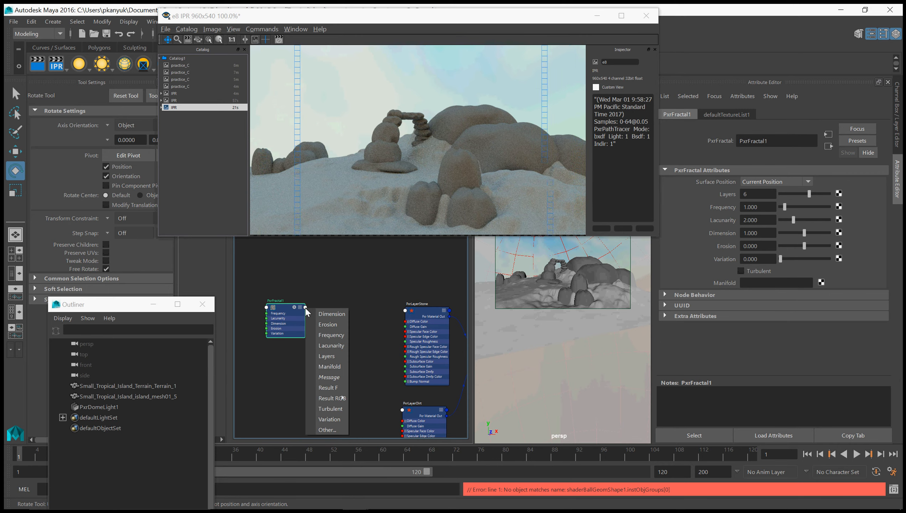
{"action": "left_click", "coordinate": [328, 389]}
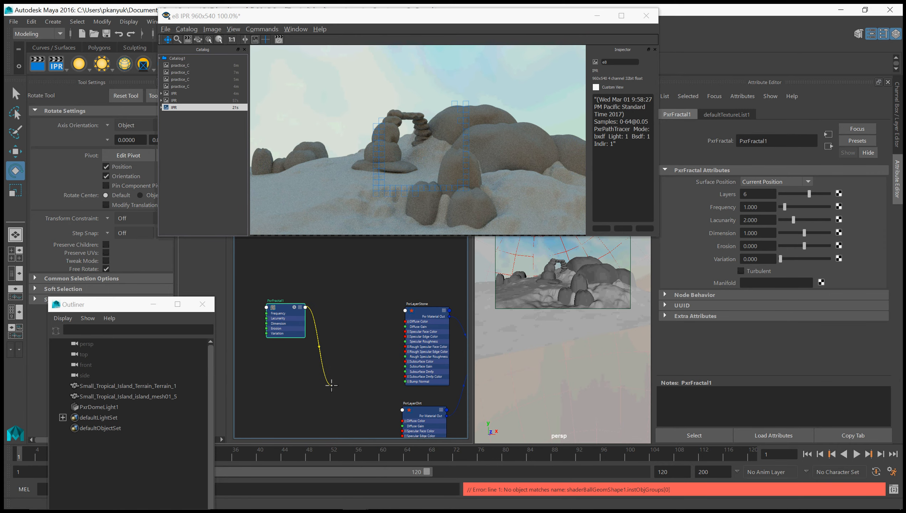
{"action": "left_click", "coordinate": [406, 326]}
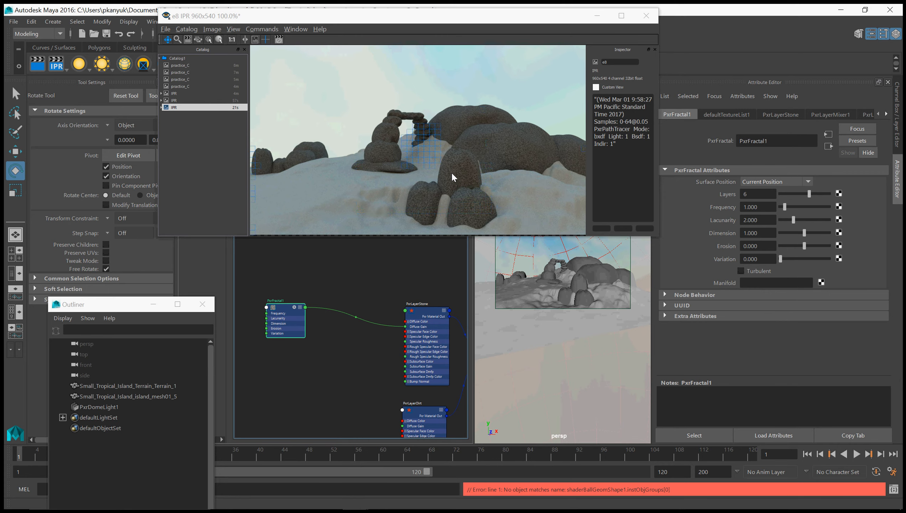
{"action": "mouse_move", "coordinate": [293, 289]}
{"action": "middle_mouse_down", "text": "alt"}
{"action": "mouse_move", "coordinate": [327, 282]}
{"action": "mouse_move", "coordinate": [301, 292]}
{"action": "middle_mouse_up", "text": "alt"}
{"action": "left_click_drag", "start_coordinate": [290, 306], "coordinate": [317, 301]}
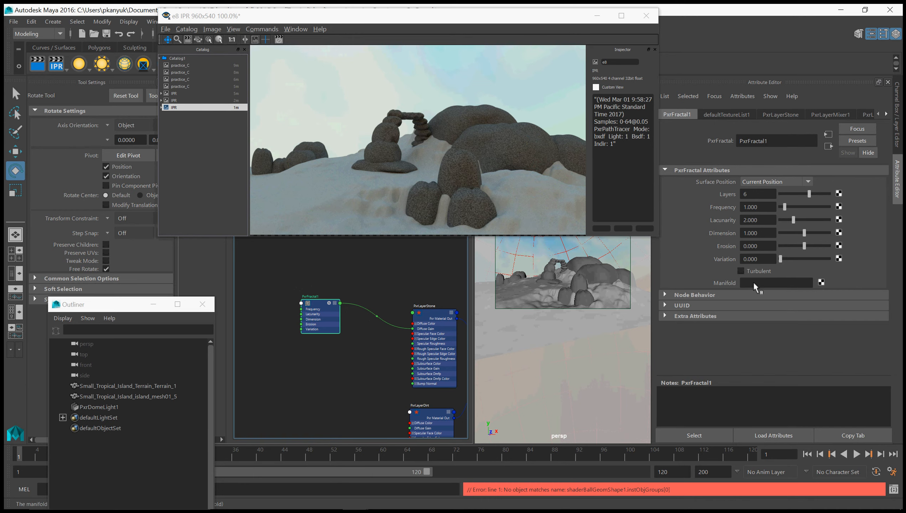
Step: Create a PxrManifold3D node and place it to the left of PxrFractal1 in the node graph
{"action": "mouse_move", "coordinate": [753, 282]}
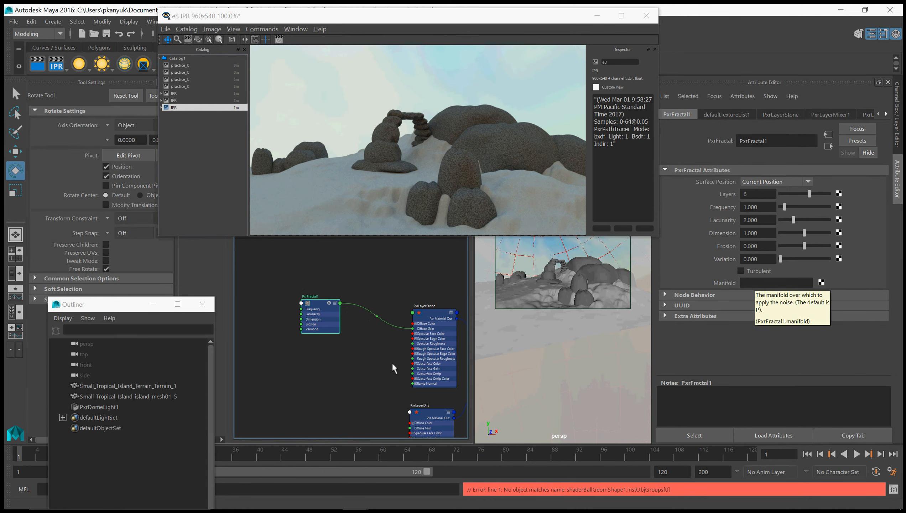
{"action": "mouse_move", "coordinate": [348, 371]}
{"action": "middle_mouse_down", "text": "alt"}
{"action": "mouse_move", "coordinate": [388, 377]}
{"action": "mouse_move", "coordinate": [364, 381]}
{"action": "middle_mouse_up", "text": "alt"}
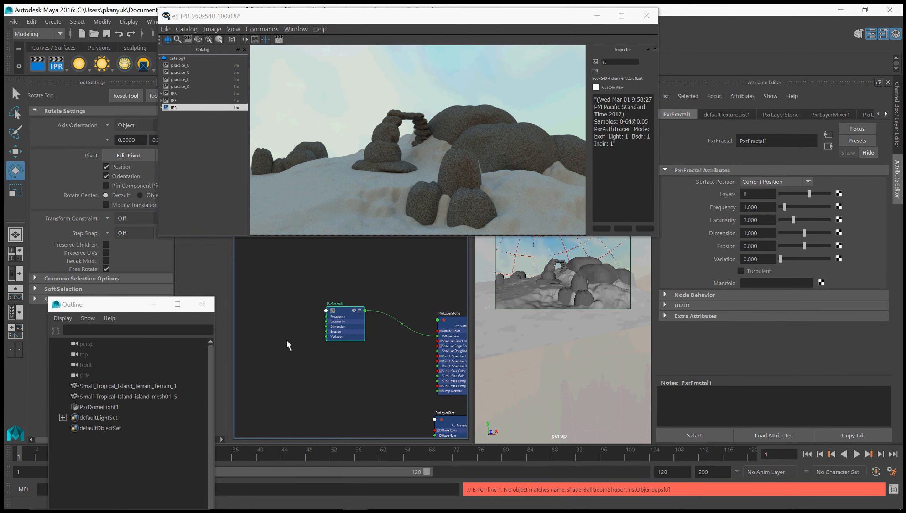
{"action": "key", "text": "Tab"}
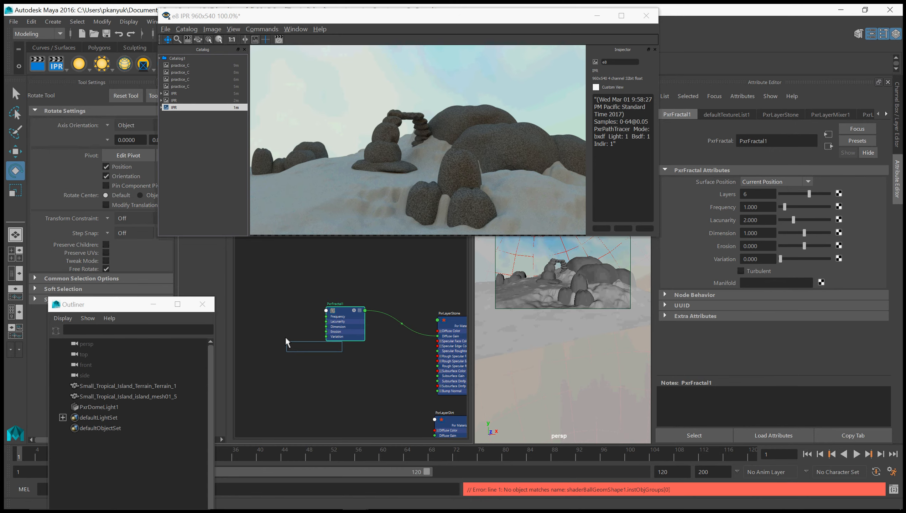
{"action": "type", "text": "PxrManifold3D"}
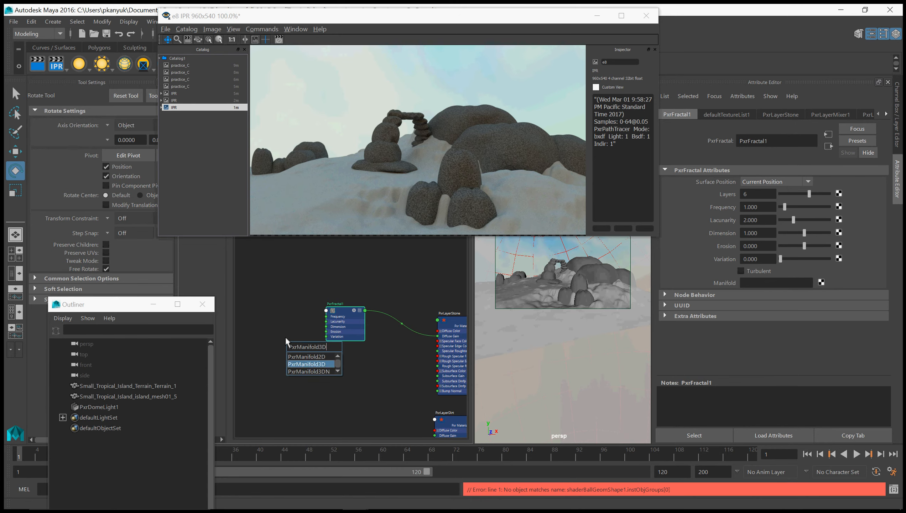
{"action": "key", "text": "Return"}
{"action": "left_click_drag", "start_coordinate": [322, 347], "coordinate": [296, 317]}
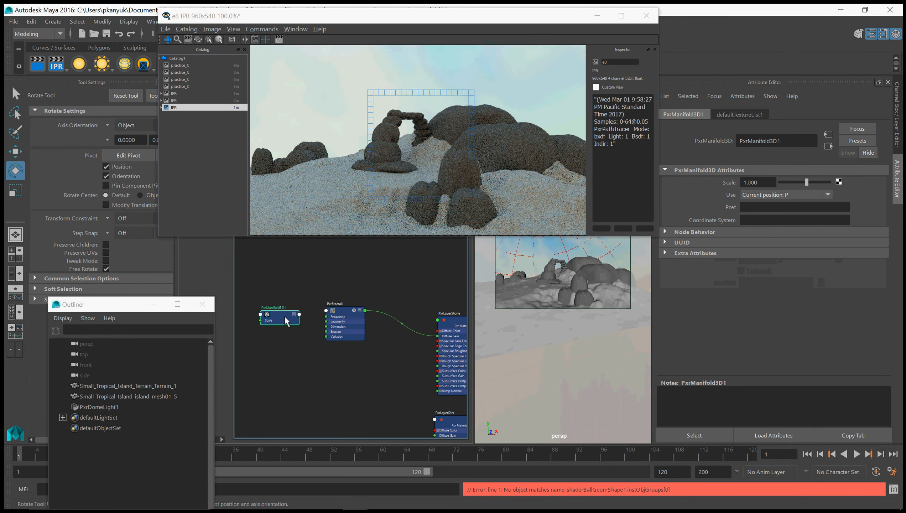
Step: Set the coordinate system of the PxrManifold3D1 node to world
{"action": "left_click", "coordinate": [771, 219]}
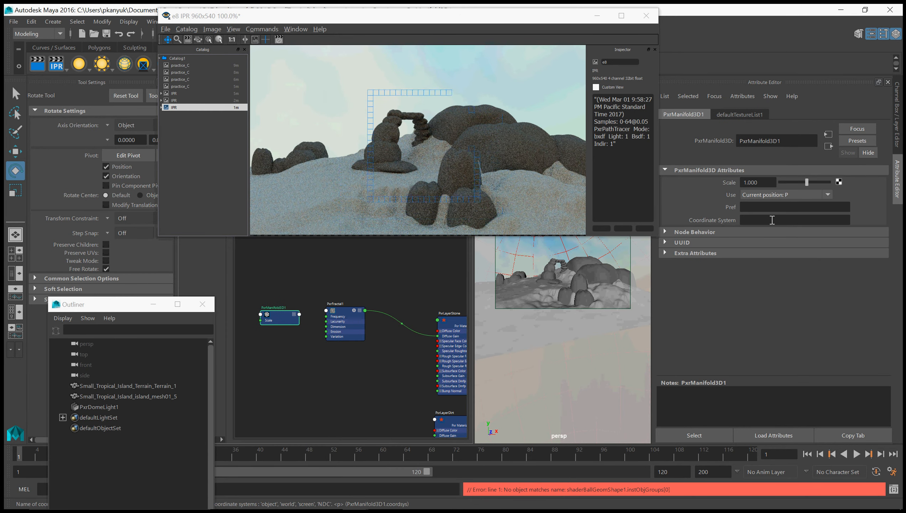
{"action": "type", "text": "world"}
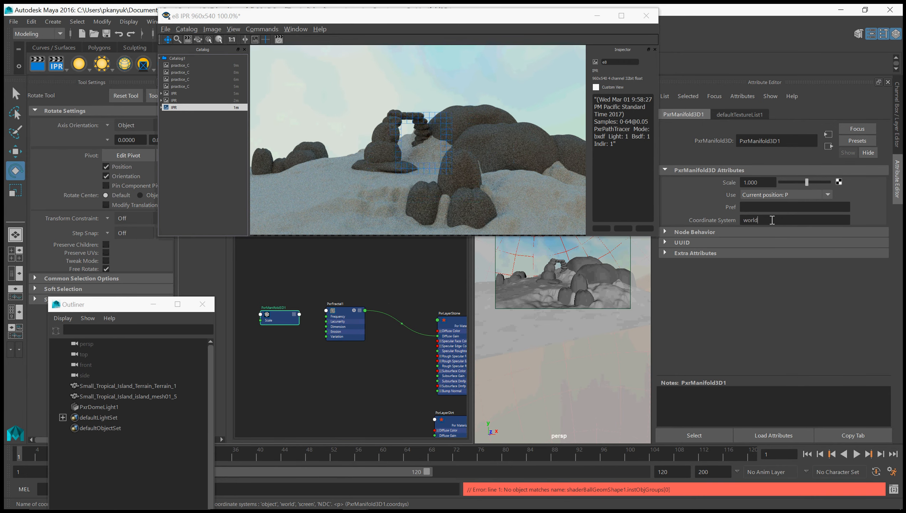
{"action": "key", "text": "Return"}
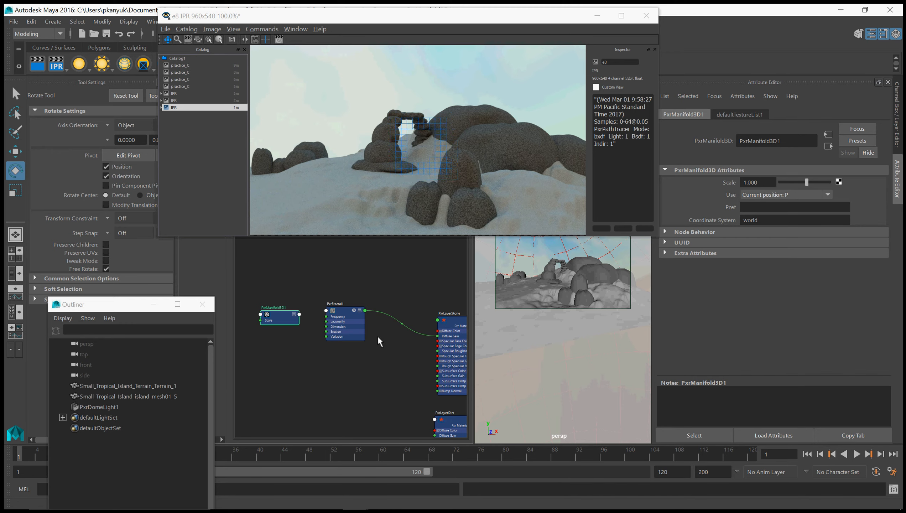
Step: Connect the Result output of PxrManifold3D1 to the Manifold input of PxrFractal1, and check the link in the fractal's attributes
{"action": "scroll", "coordinate": [285, 316], "scroll_direction": "up", "scroll_amount": 2}
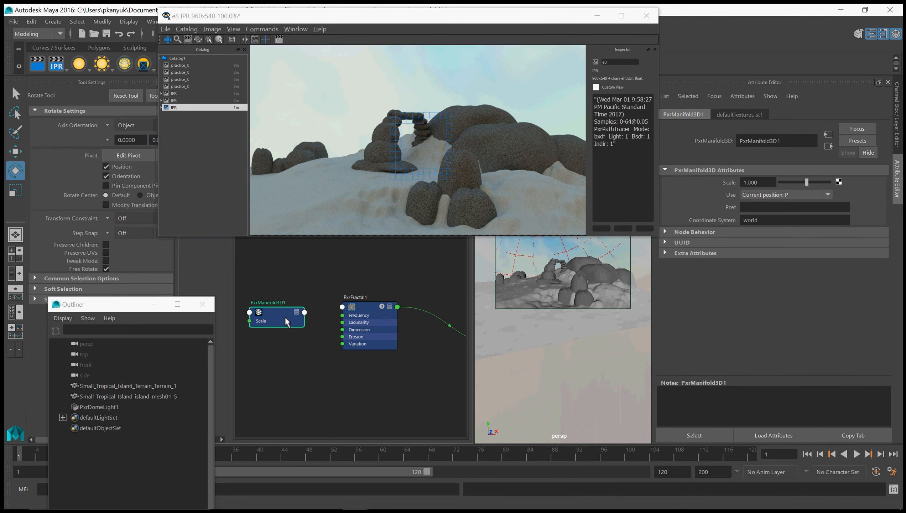
{"action": "left_click", "coordinate": [299, 314]}
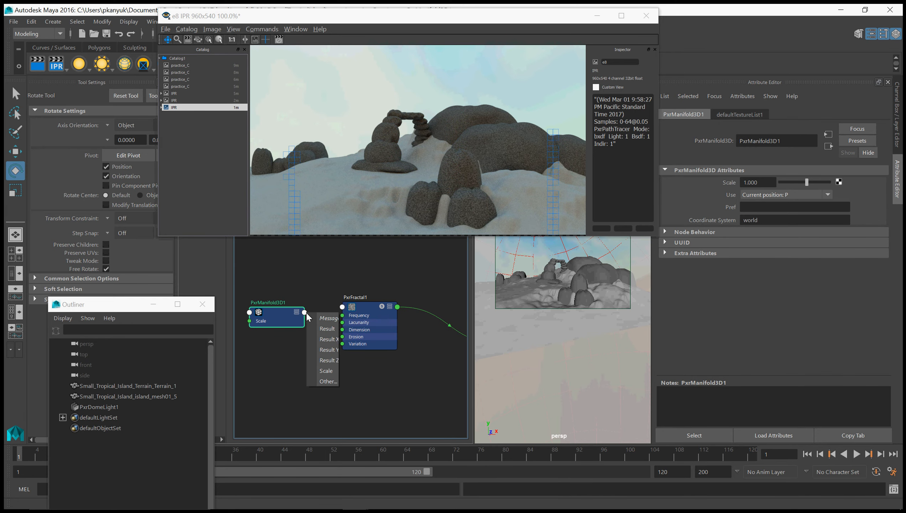
{"action": "left_click", "coordinate": [324, 335]}
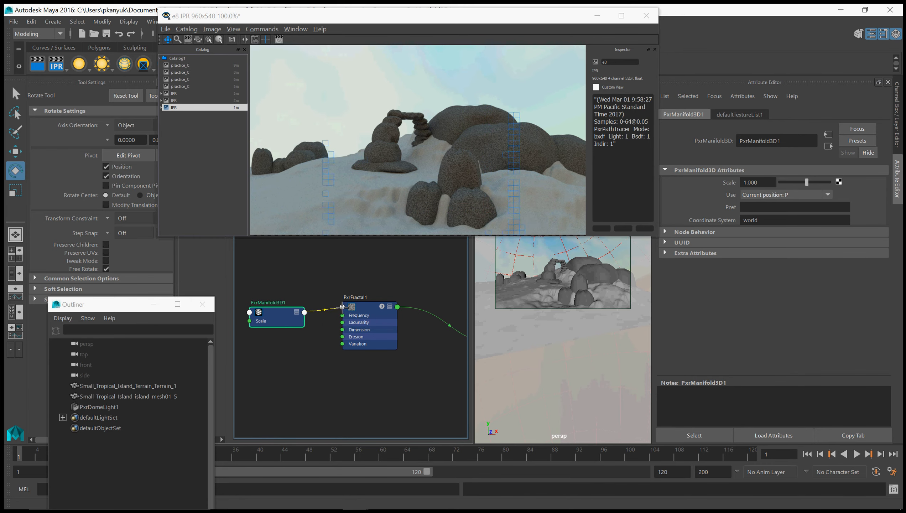
{"action": "left_click", "coordinate": [369, 306]}
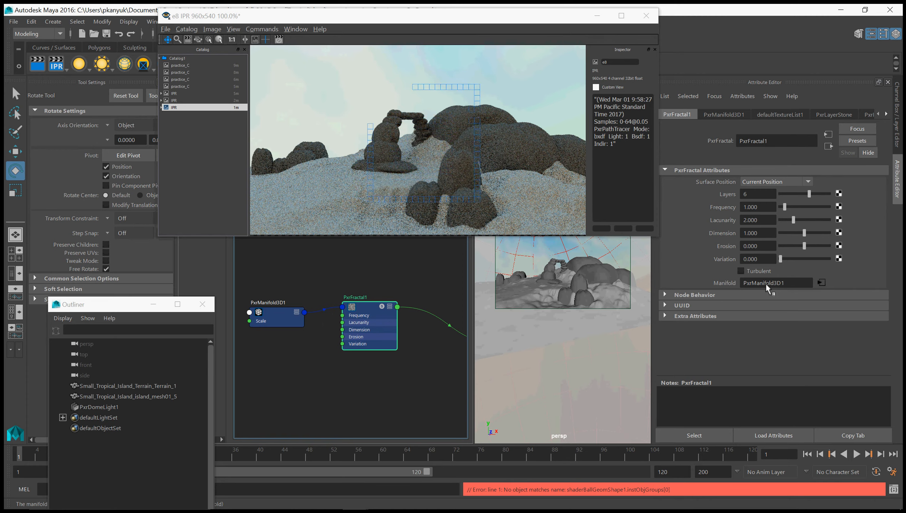
Step: Try scale values of 0.1 and 0.05 on PxrManifold3D1 to enlarge the fractal pattern on the rocks
{"action": "left_click", "coordinate": [286, 308]}
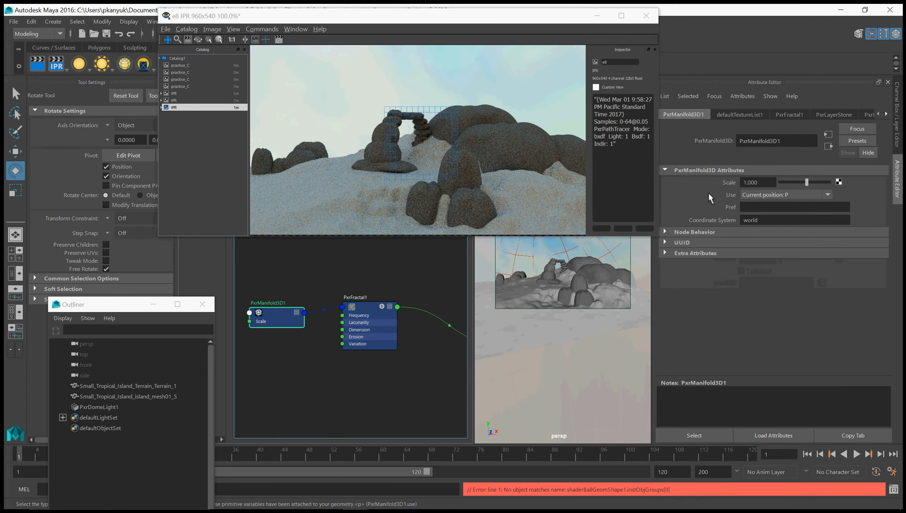
{"action": "left_click", "coordinate": [771, 183]}
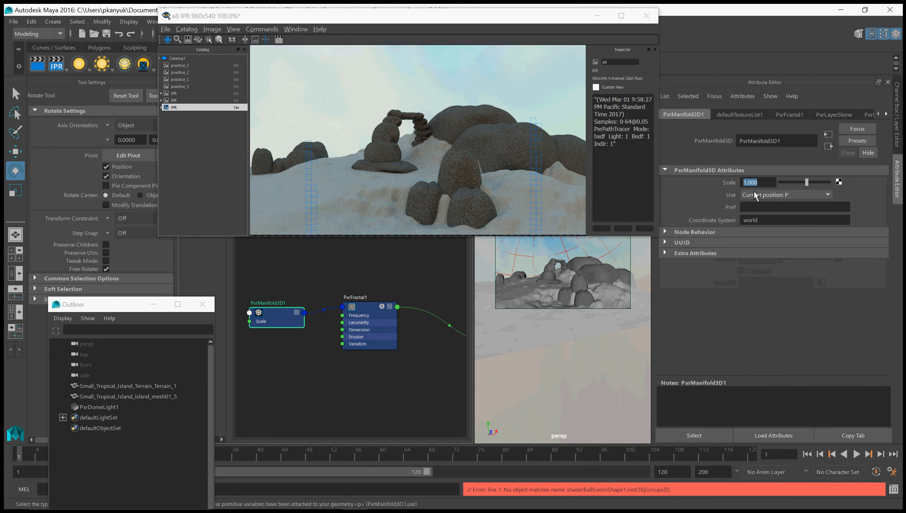
{"action": "type", "text": "0.1"}
{"action": "key", "text": "Return"}
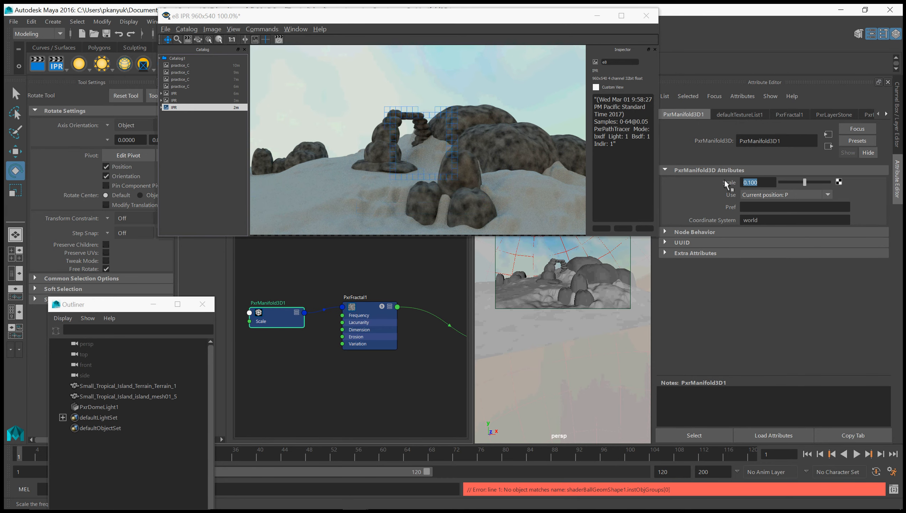
{"action": "type", "text": "0"}
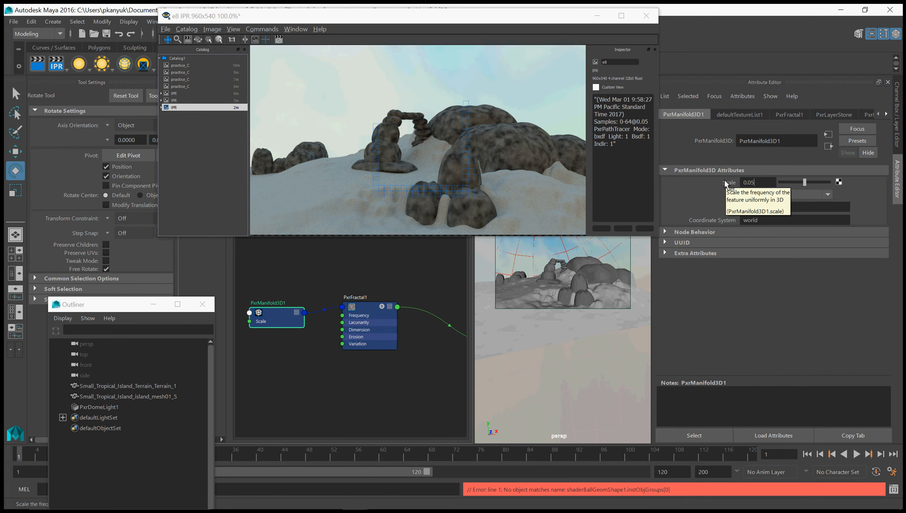
{"action": "type", "text": ".05"}
{"action": "key", "text": "Return"}
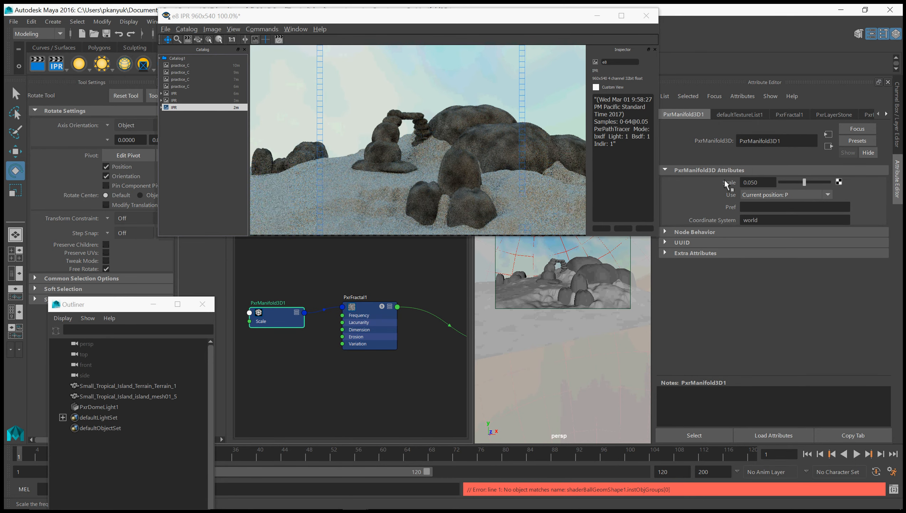
Step: Set the scale of PxrManifold3D1 to 0.025
{"action": "left_click", "coordinate": [761, 183]}
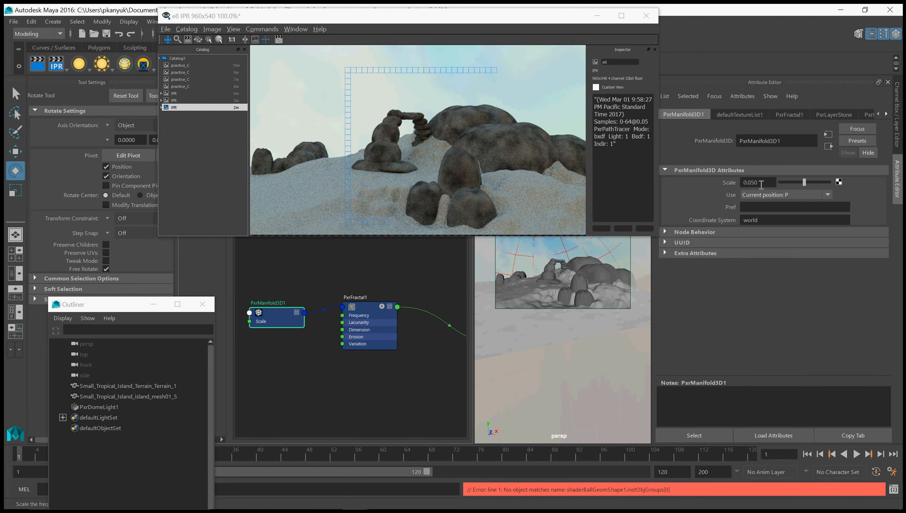
{"action": "key", "text": "BackSpace"}
{"action": "key", "text": "BackSpace"}
{"action": "type", "text": "25"}
{"action": "key", "text": "Return"}
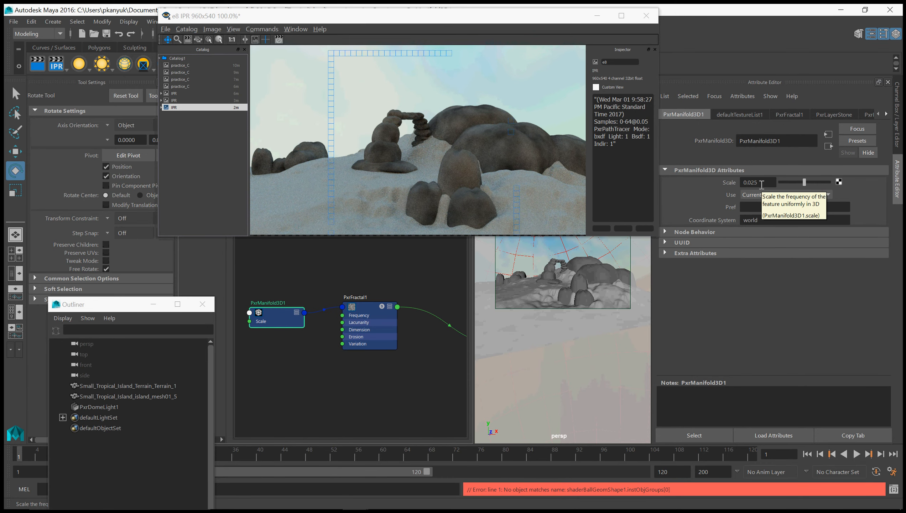
Step: Try a Dimension value of 1.2 on PxrFractal1 for rougher noise
{"action": "left_click", "coordinate": [378, 308]}
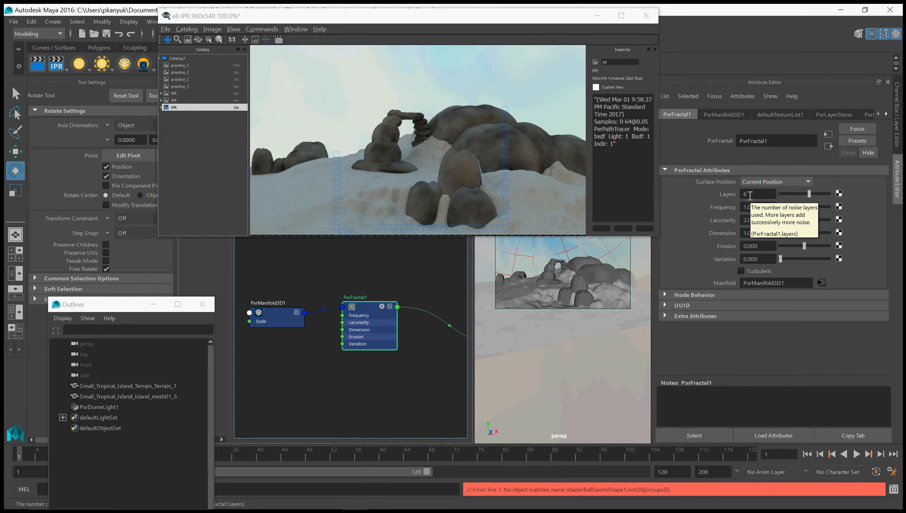
{"action": "left_click", "coordinate": [753, 194]}
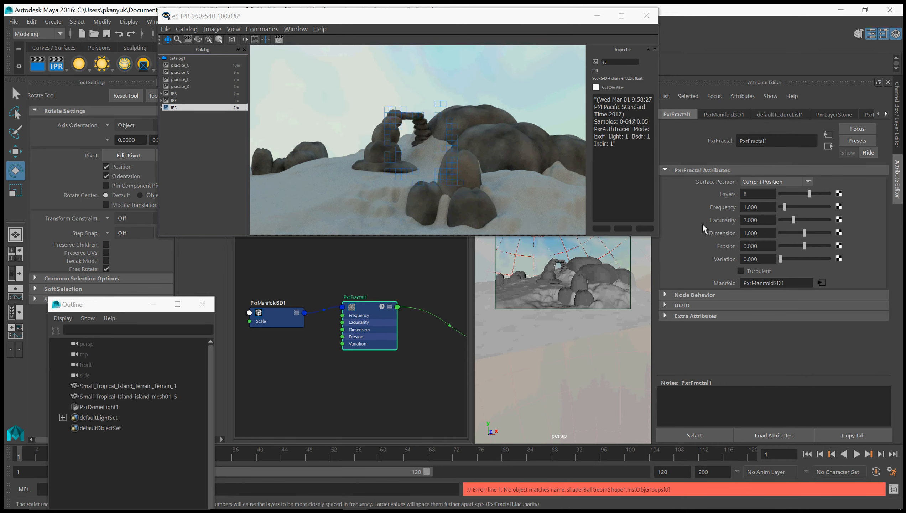
{"action": "left_click", "coordinate": [771, 233]}
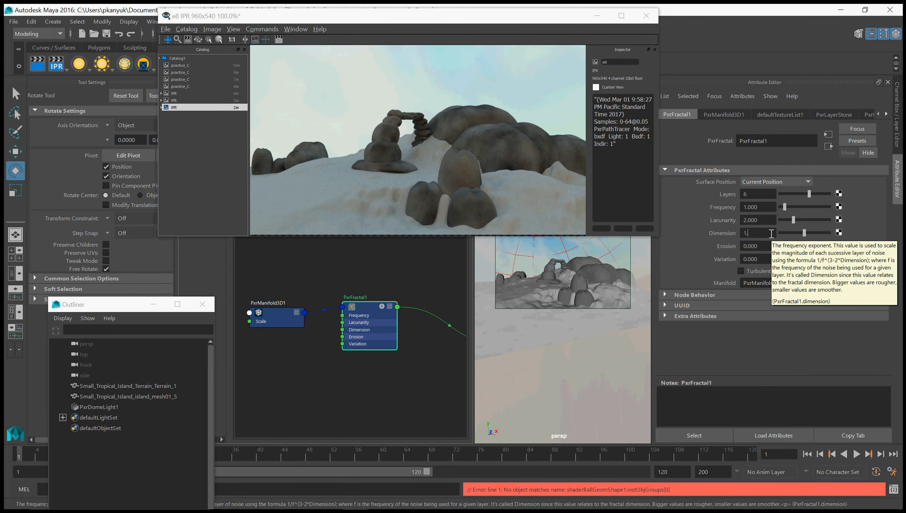
{"action": "type", "text": "1.2"}
{"action": "key", "text": "Return"}
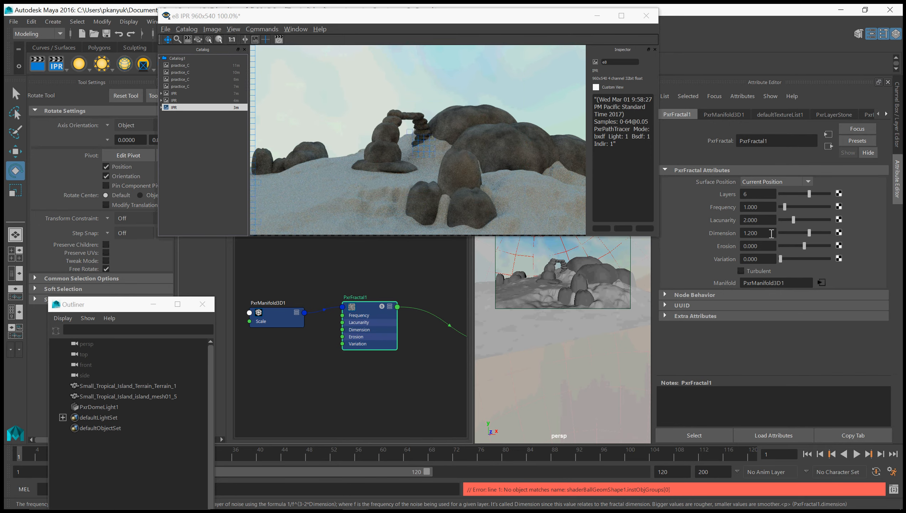
Step: Set the Dimension of PxrFractal1 to 1.35 and its number of noise Layers to 8
{"action": "key", "text": "BackSpace"}
{"action": "key", "text": "BackSpace"}
{"action": "key", "text": "BackSpace"}
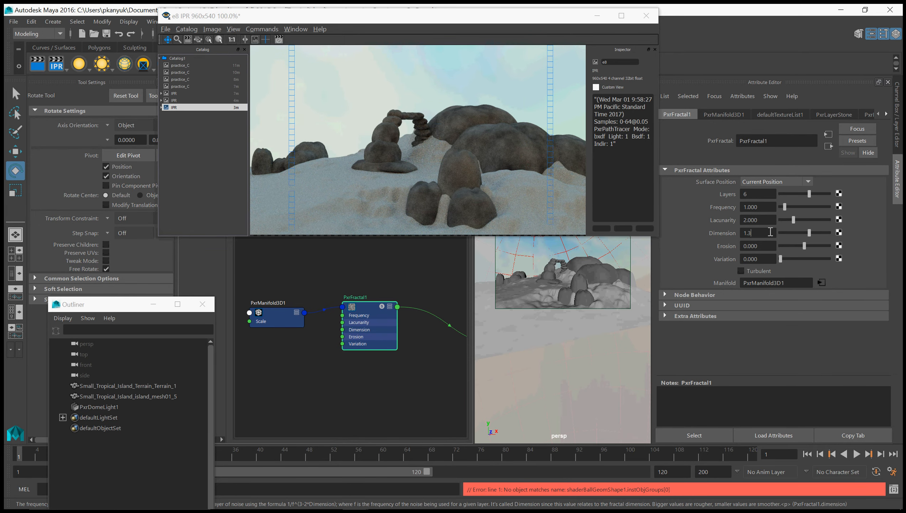
{"action": "type", "text": "35"}
{"action": "key", "text": "Return"}
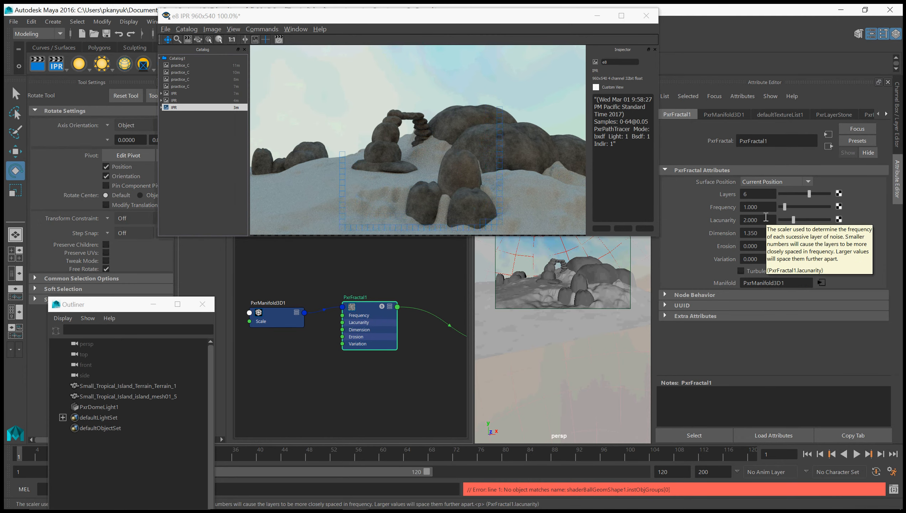
{"action": "left_click", "coordinate": [764, 196]}
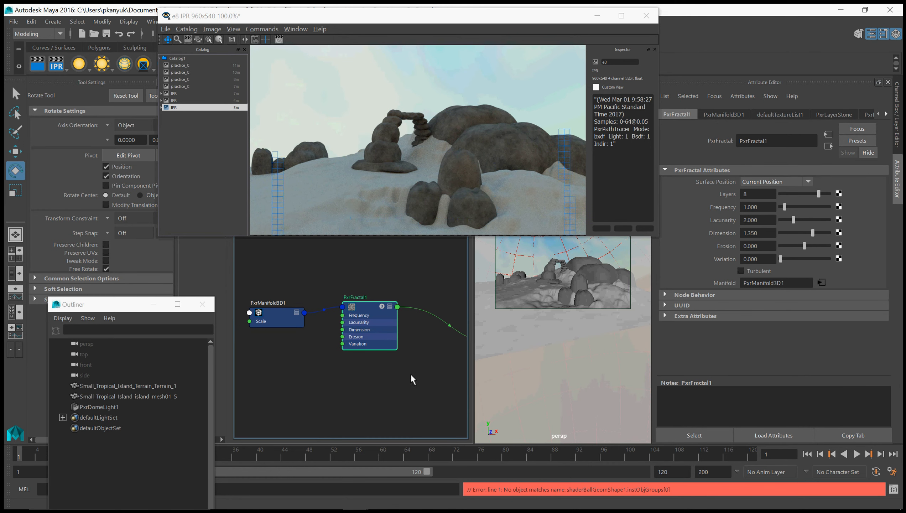
Step: Create a PxrRemap node and place it between PxrFractal1 and PxrLayerStone, above their connection
{"action": "middle_click_drag", "start_coordinate": [411, 376], "coordinate": [307, 375], "text": "alt"}
{"action": "middle_click_drag", "start_coordinate": [320, 302], "coordinate": [342, 313], "text": "alt"}
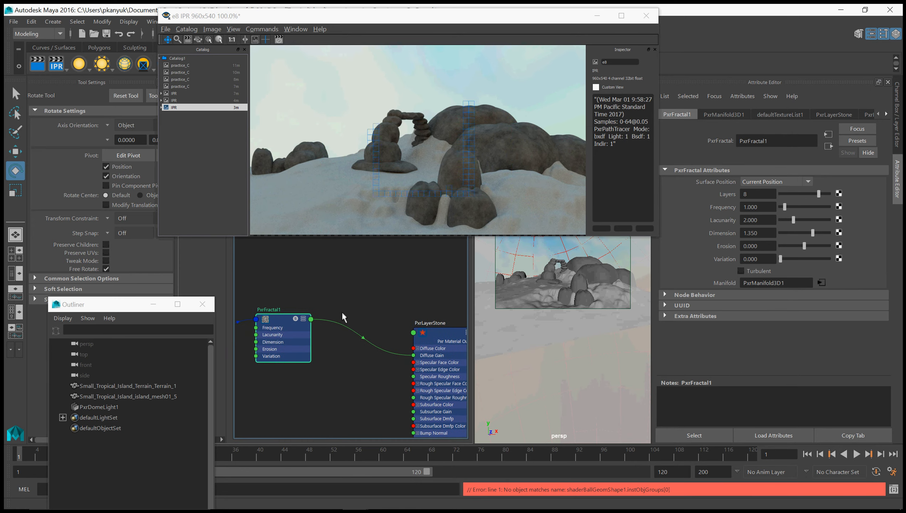
{"action": "key", "text": "Tab"}
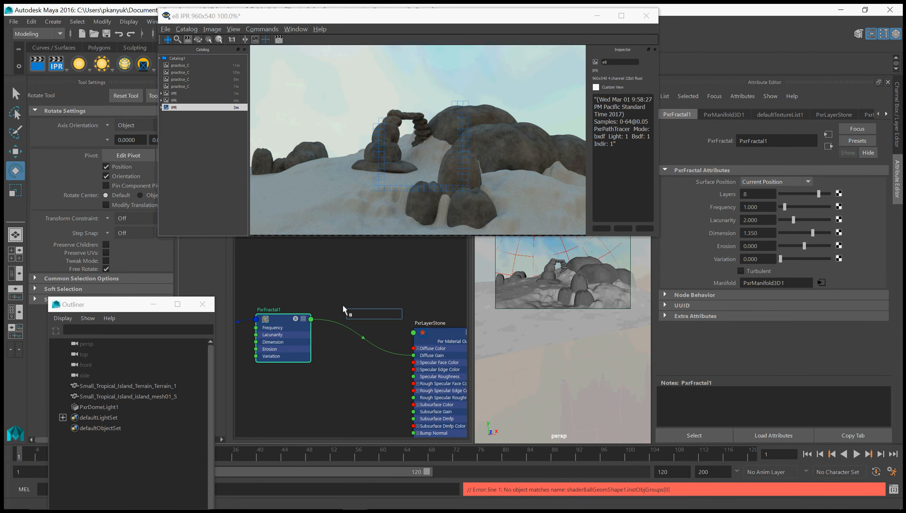
{"action": "type", "text": "PxrR"}
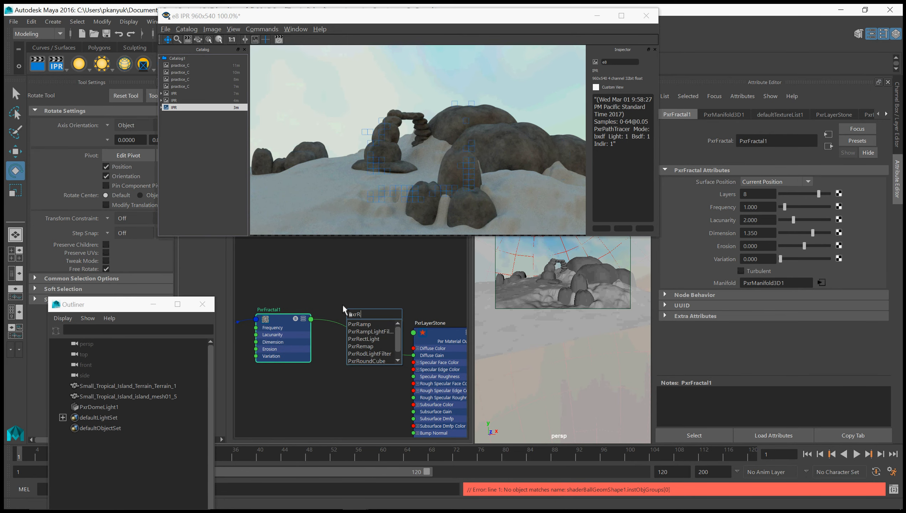
{"action": "type", "text": "emap"}
{"action": "key", "text": "Return"}
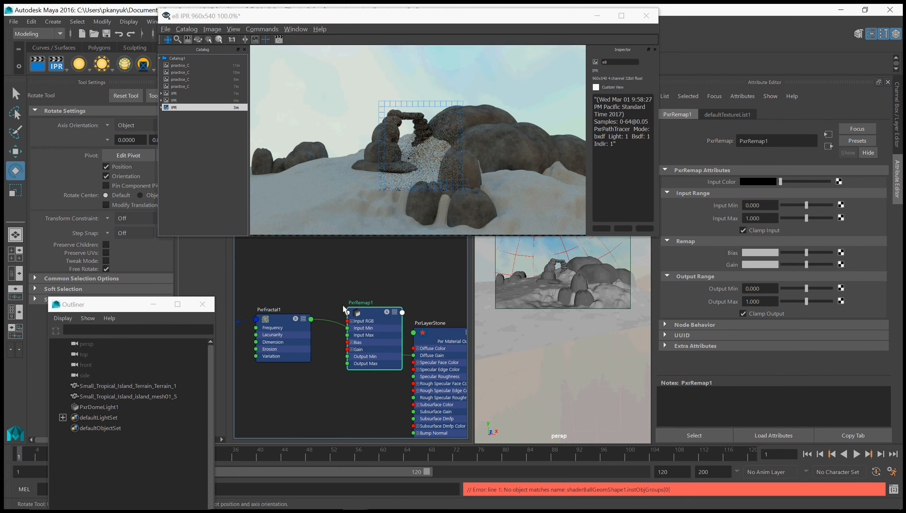
{"action": "left_click_drag", "start_coordinate": [374, 315], "coordinate": [376, 274]}
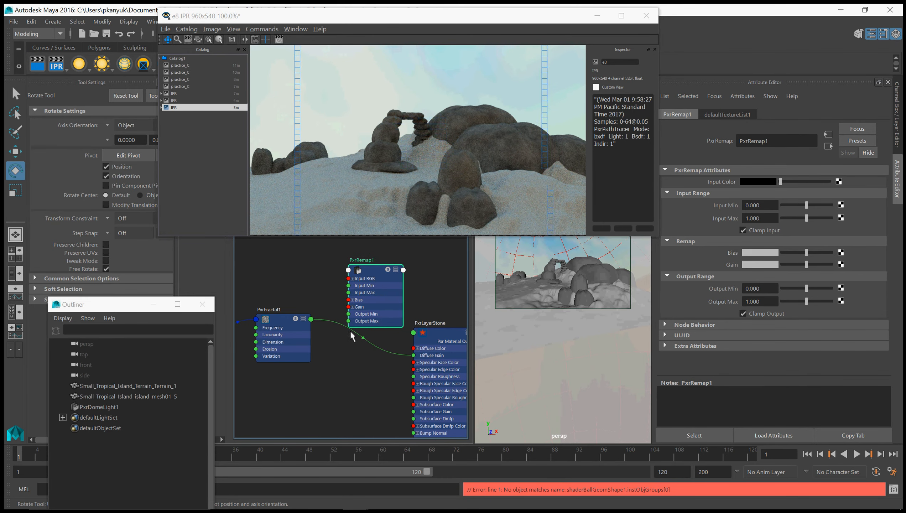
Step: Connect the Result RGB output of PxrFractal1 to the Input RGB of PxrRemap1
{"action": "left_click", "coordinate": [311, 318]}
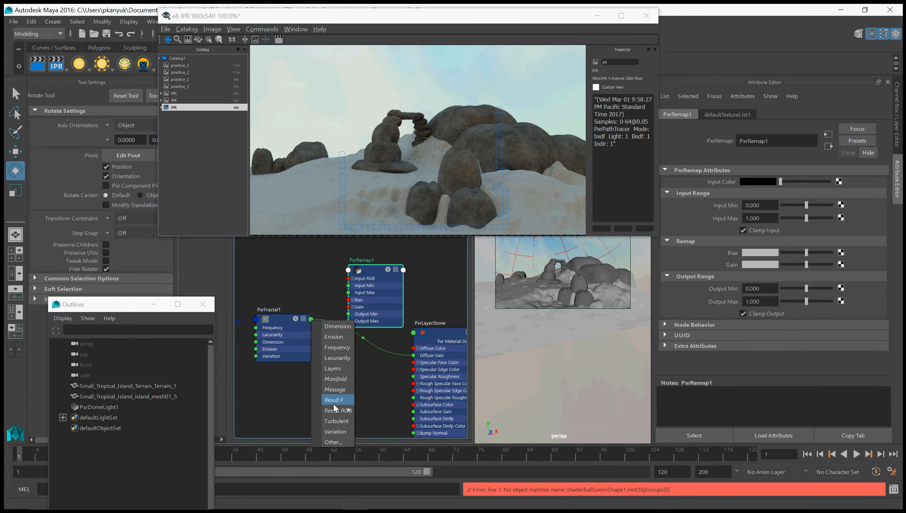
{"action": "mouse_move", "coordinate": [336, 414]}
{"action": "left_click", "coordinate": [334, 400]}
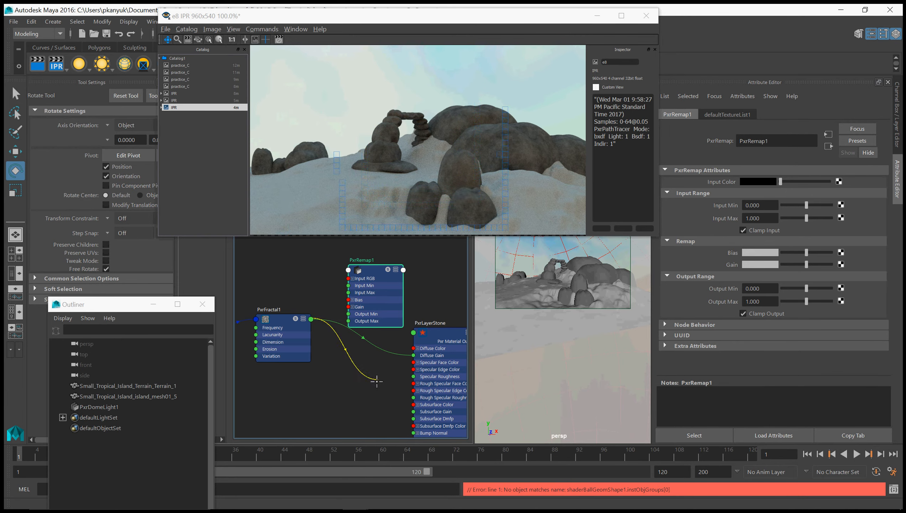
{"action": "left_click", "coordinate": [349, 270]}
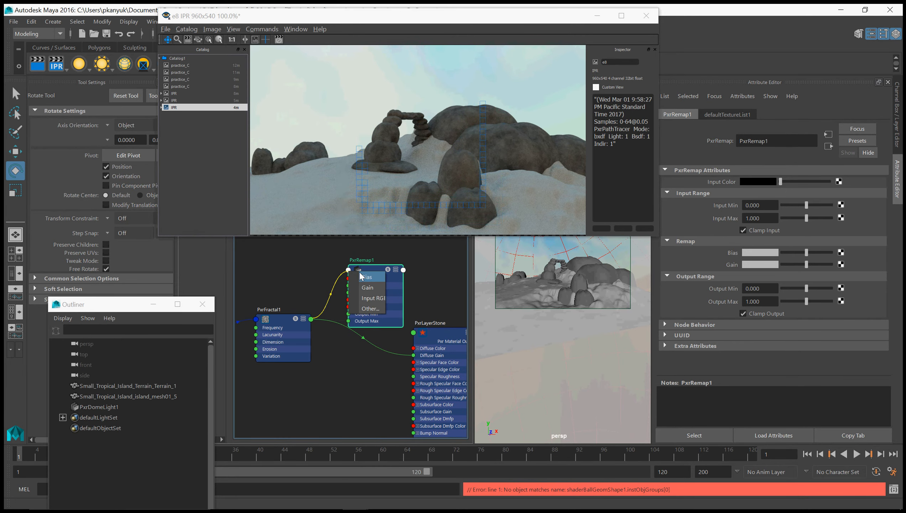
{"action": "left_click", "coordinate": [372, 298]}
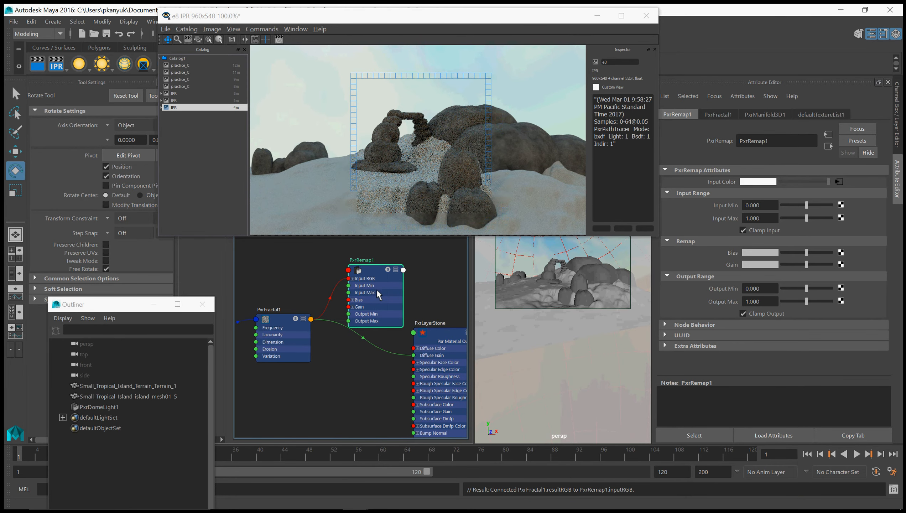
Step: Connect the Result R output of PxrRemap1 to the Diffuse Gain of PxrLayerStone, and lower the Gain of PxrRemap1
{"action": "left_click", "coordinate": [403, 269]}
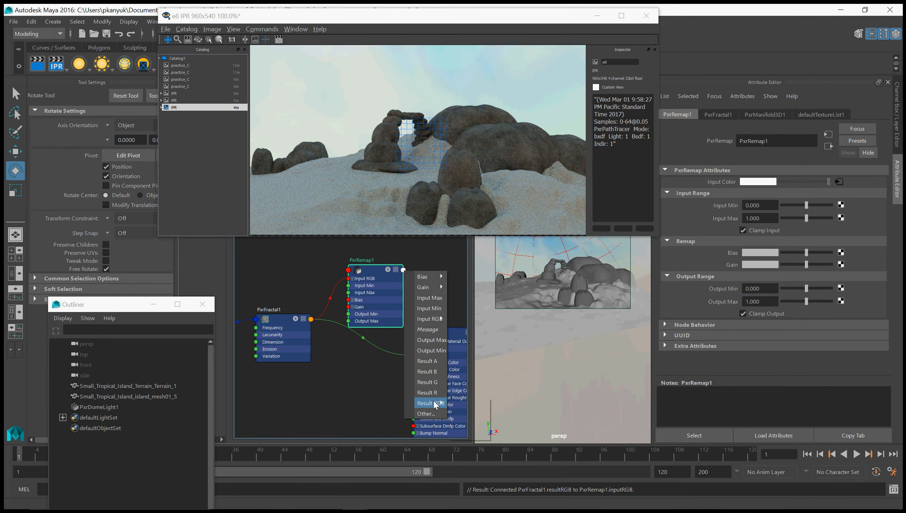
{"action": "left_click", "coordinate": [432, 372]}
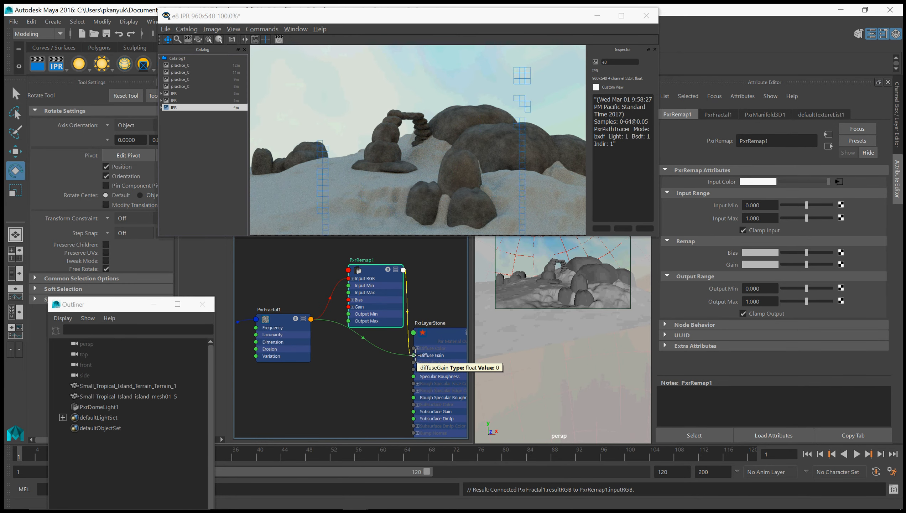
{"action": "left_click", "coordinate": [414, 355]}
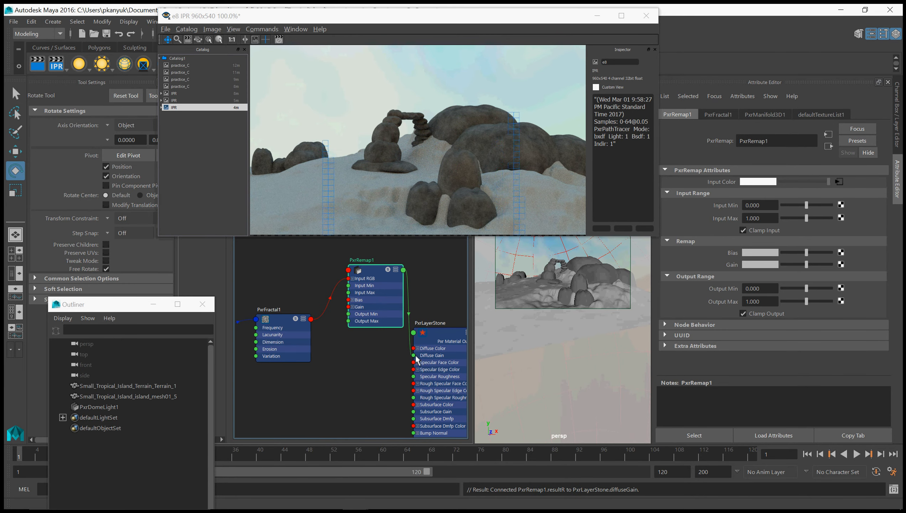
{"action": "left_click_drag", "start_coordinate": [376, 274], "coordinate": [361, 323]}
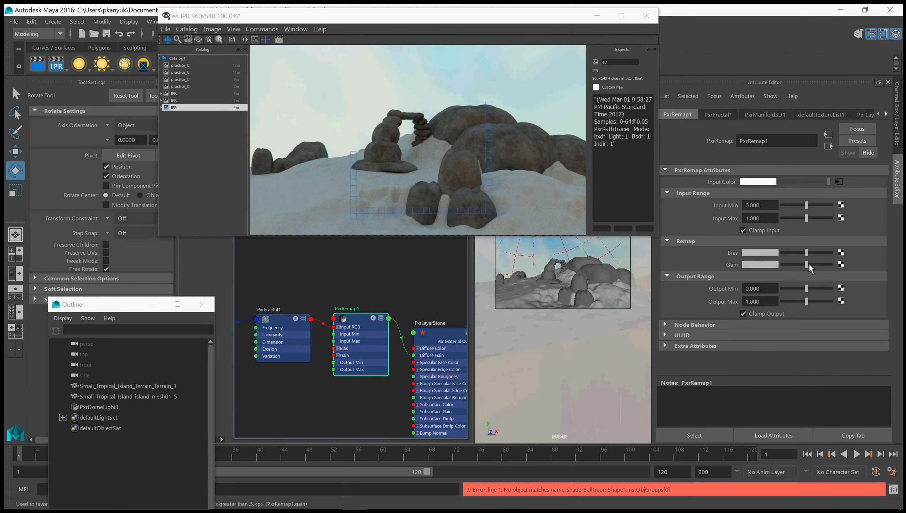
{"action": "left_click", "coordinate": [797, 264]}
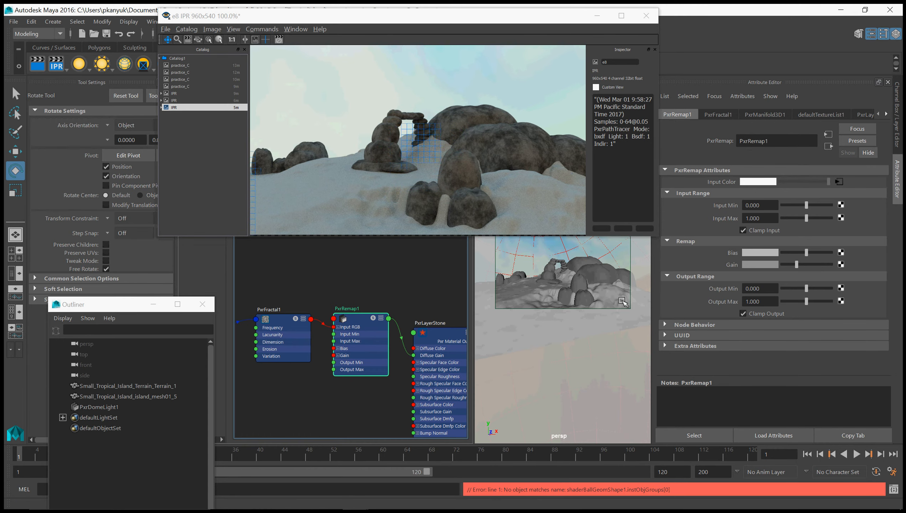
Step: Create a PxrMultiTexture node and place it in the empty graph area above PxrRemap1
{"action": "middle_click_drag", "start_coordinate": [321, 283], "coordinate": [352, 309], "text": "alt"}
{"action": "scroll", "coordinate": [360, 284], "scroll_direction": "down", "scroll_amount": 4}
{"action": "scroll", "coordinate": [360, 285], "scroll_direction": "up", "scroll_amount": 2}
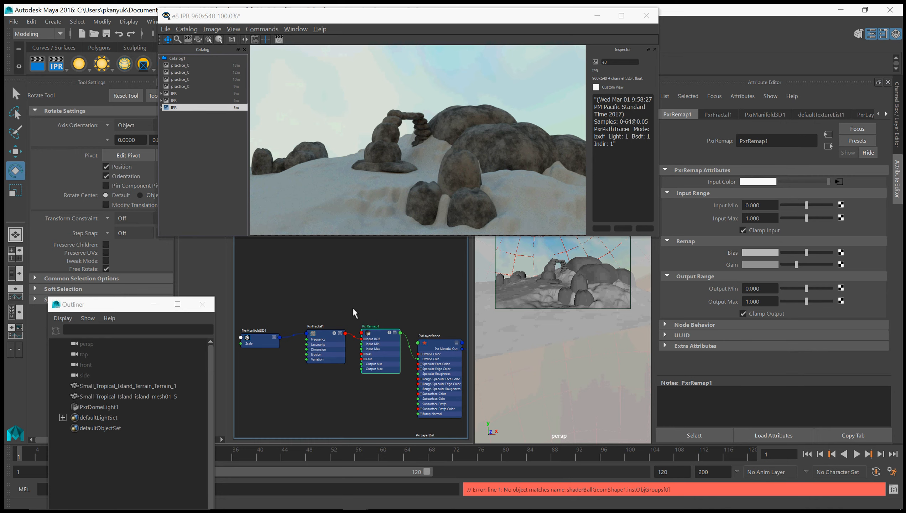
{"action": "key", "text": "Tab"}
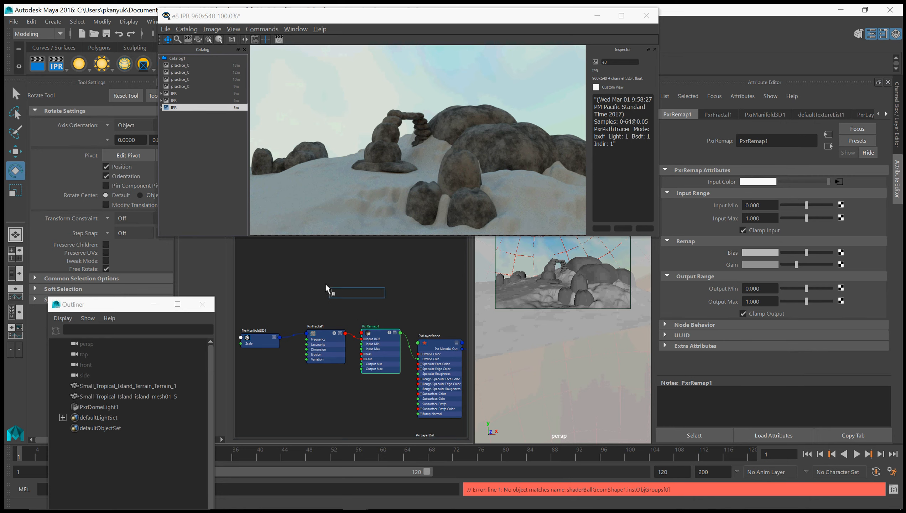
{"action": "type", "text": "px"}
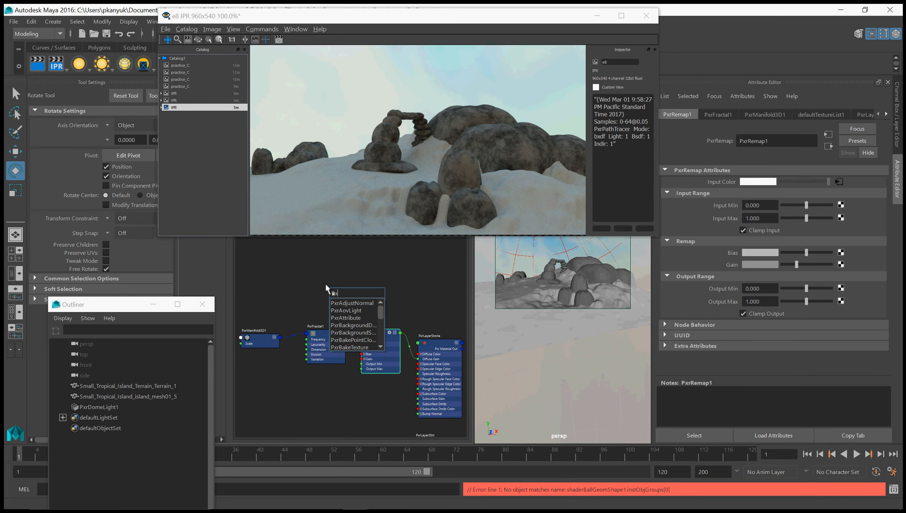
{"action": "type", "text": "rMu"}
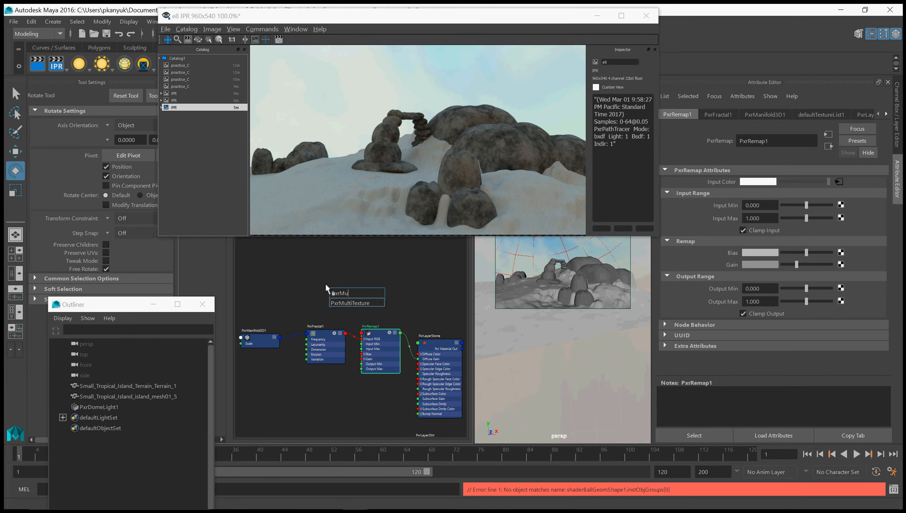
{"action": "key", "text": "Return"}
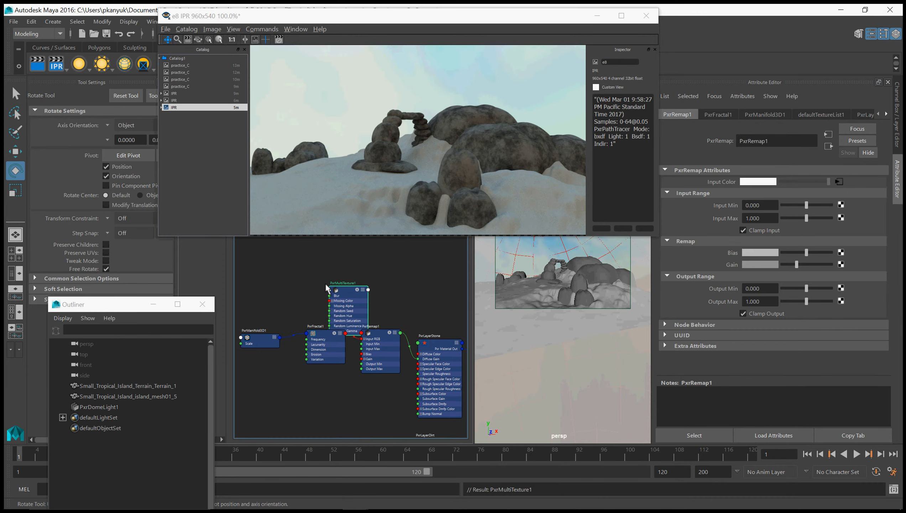
{"action": "left_click_drag", "start_coordinate": [348, 294], "coordinate": [385, 270]}
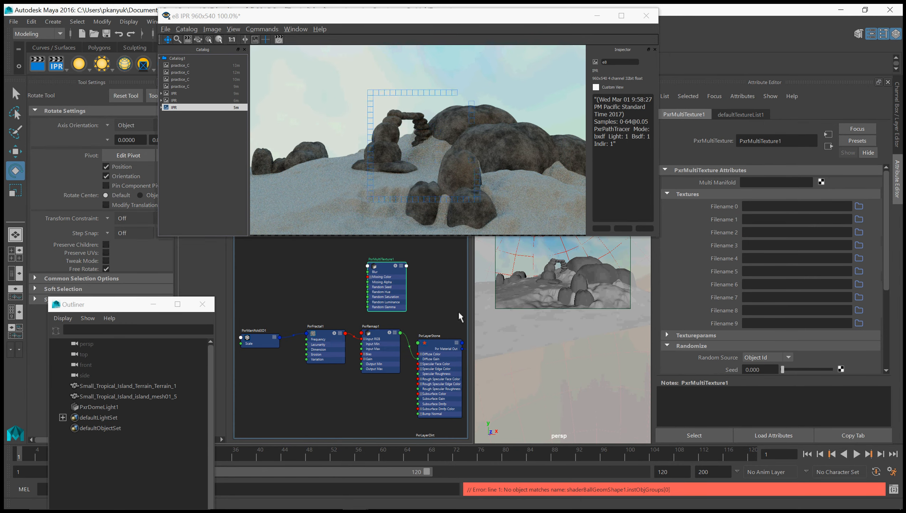
{"action": "left_click_drag", "start_coordinate": [379, 266], "coordinate": [377, 265]}
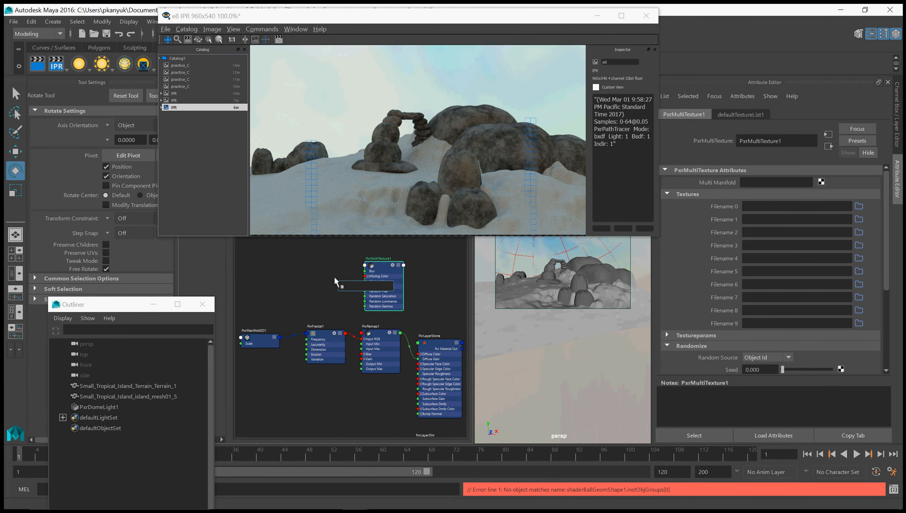
Step: Create a PxrRoundCube node and arrange it above PxrFractal1, with PxrMultiTexture1 beside it
{"action": "type", "text": "PxrRou"}
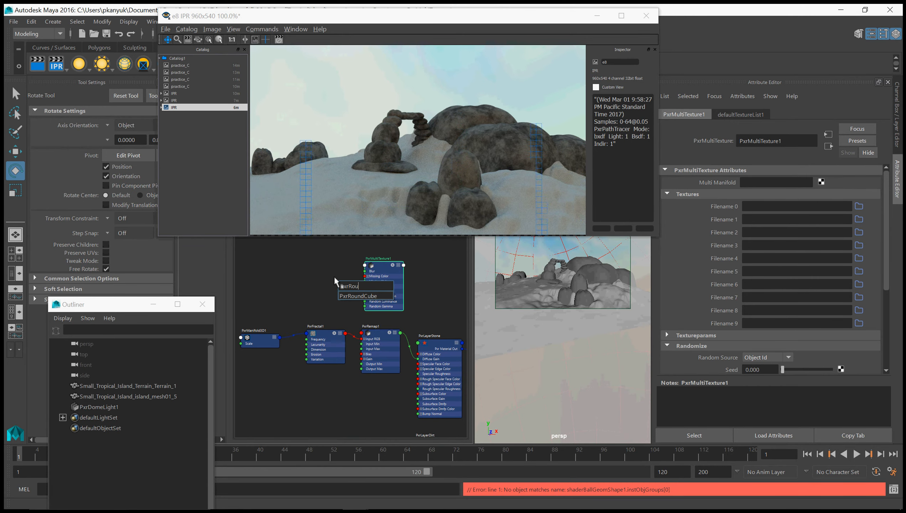
{"action": "key", "text": "Return"}
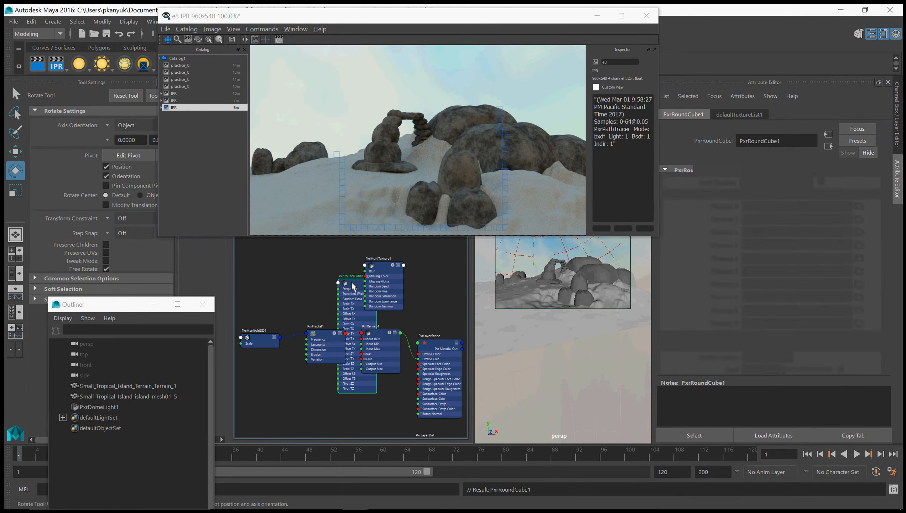
{"action": "left_click_drag", "start_coordinate": [352, 283], "coordinate": [293, 250]}
{"action": "scroll", "coordinate": [354, 305], "scroll_direction": "down", "scroll_amount": 5}
{"action": "middle_click_drag", "start_coordinate": [351, 300], "coordinate": [341, 329], "text": "alt"}
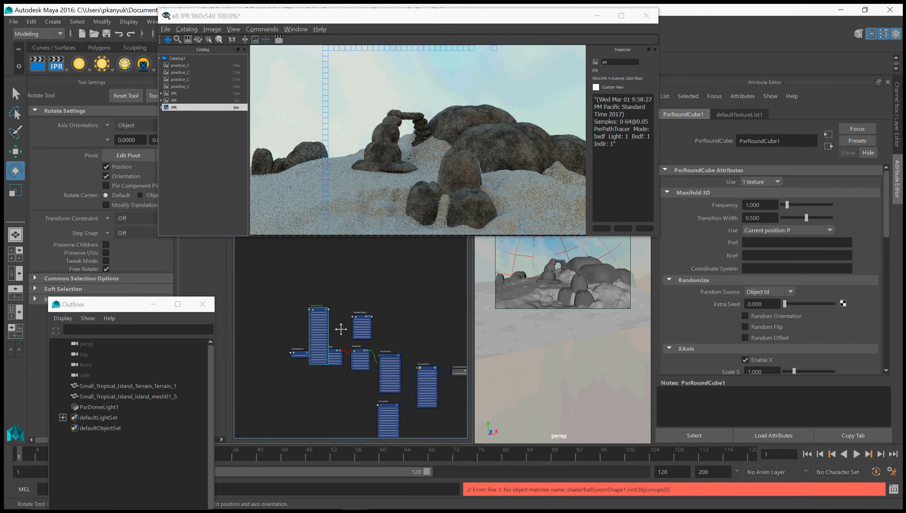
{"action": "scroll", "coordinate": [341, 328], "scroll_direction": "up", "scroll_amount": 4}
{"action": "left_click_drag", "start_coordinate": [298, 301], "coordinate": [318, 252]}
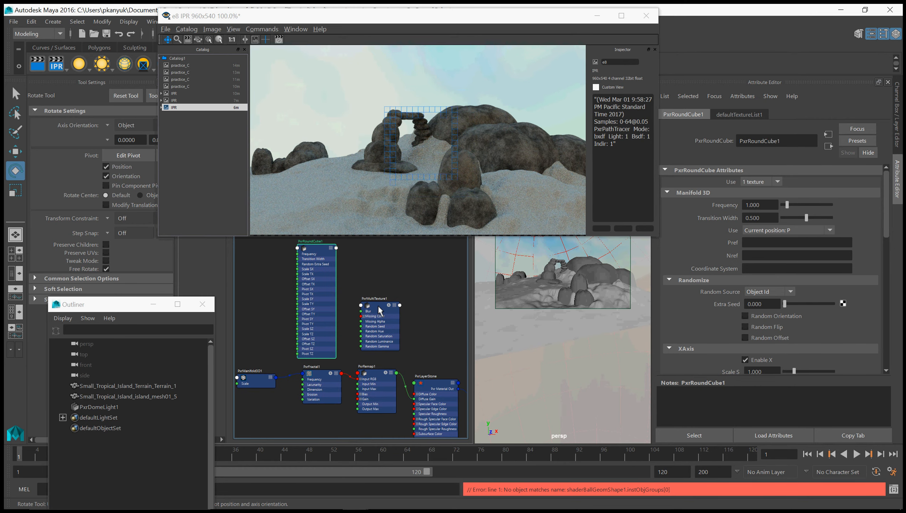
{"action": "left_click_drag", "start_coordinate": [379, 310], "coordinate": [394, 299]}
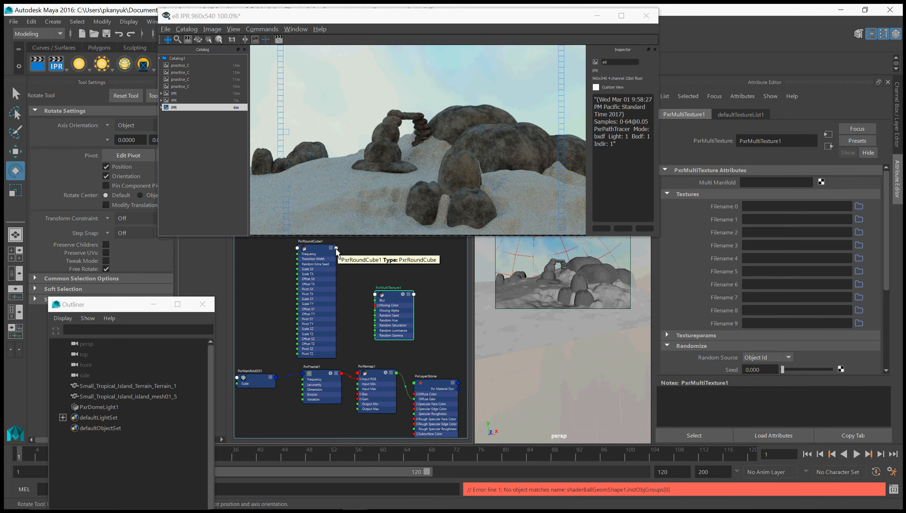
Step: Connect the Result Multi output of PxrRoundCube1 to the Multi Manifold input of PxrMultiTexture1
{"action": "left_click", "coordinate": [335, 248]}
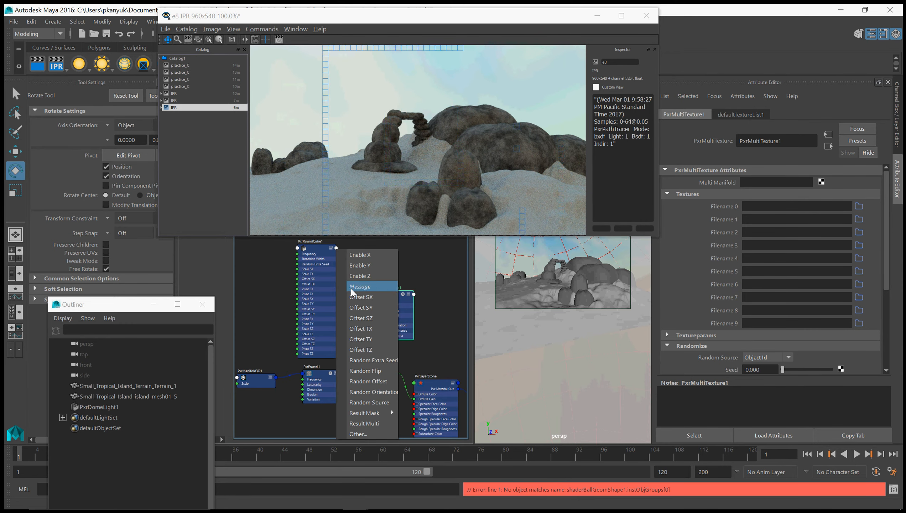
{"action": "left_click", "coordinate": [366, 423]}
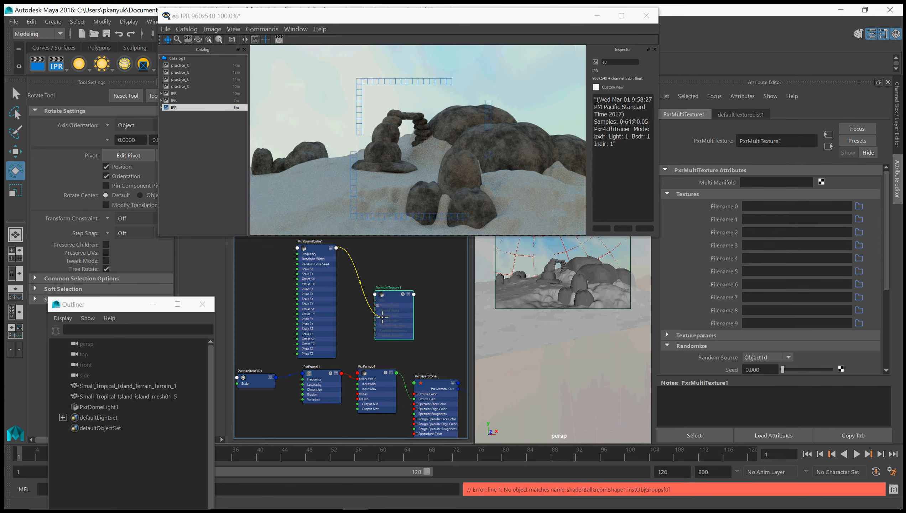
{"action": "left_click", "coordinate": [376, 294]}
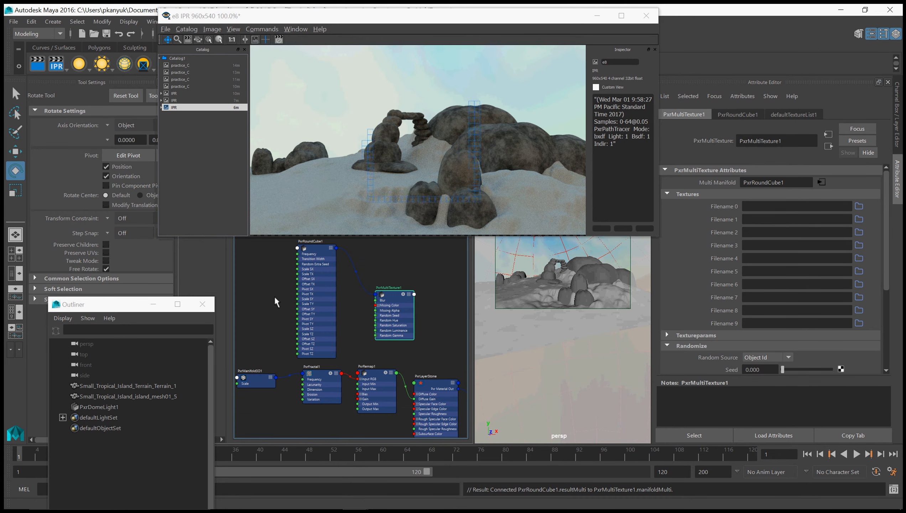
Step: Create a second PxrManifold3D node beside PxrRoundCube1 and set its Coordinate System to world
{"action": "middle_click_drag", "start_coordinate": [274, 296], "coordinate": [299, 301], "text": "alt"}
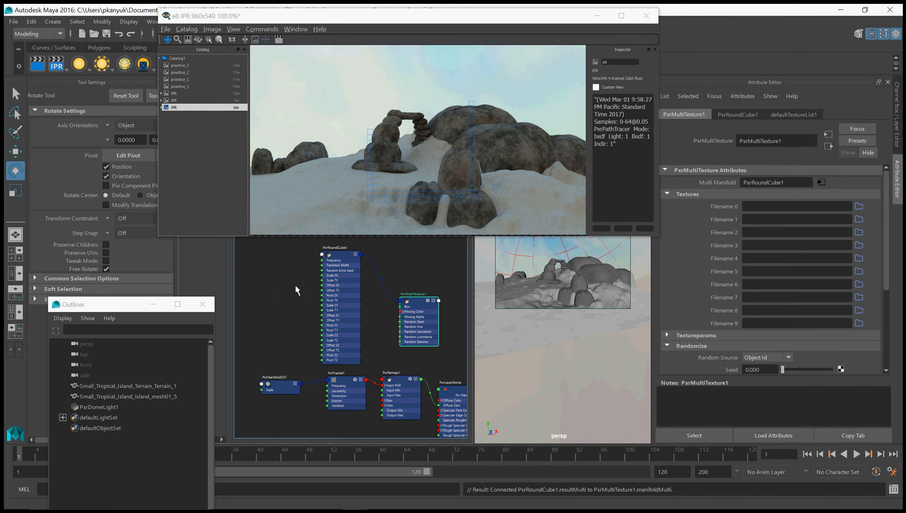
{"action": "key", "text": "Tab"}
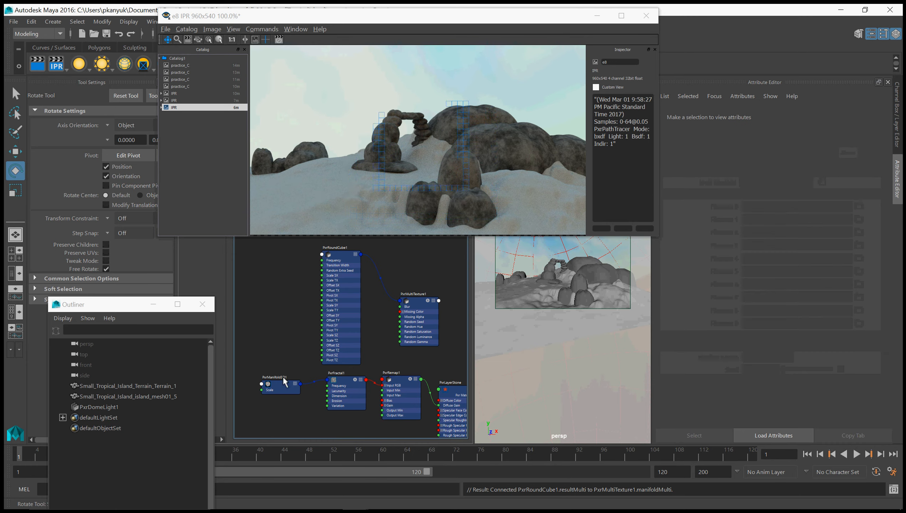
{"action": "key", "text": "Tab"}
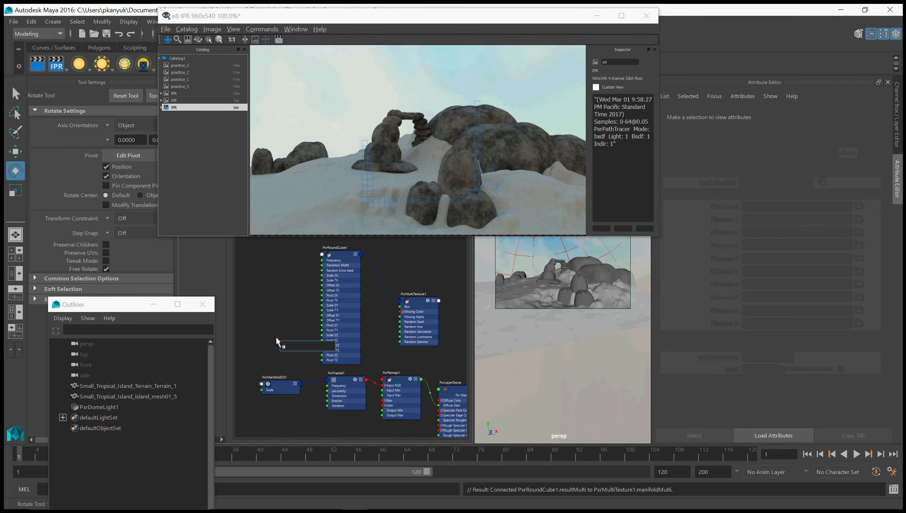
{"action": "type", "text": "pxrMan"}
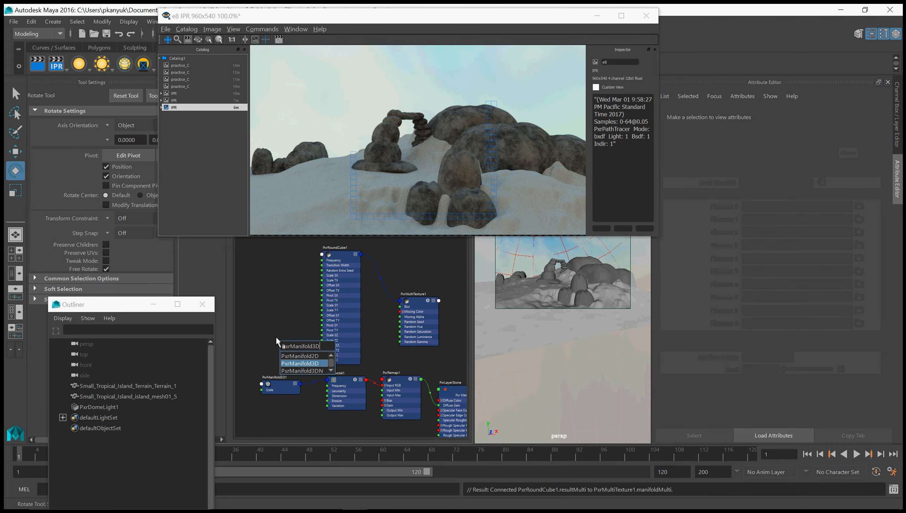
{"action": "type", "text": "ifold3D"}
{"action": "key", "text": "Return"}
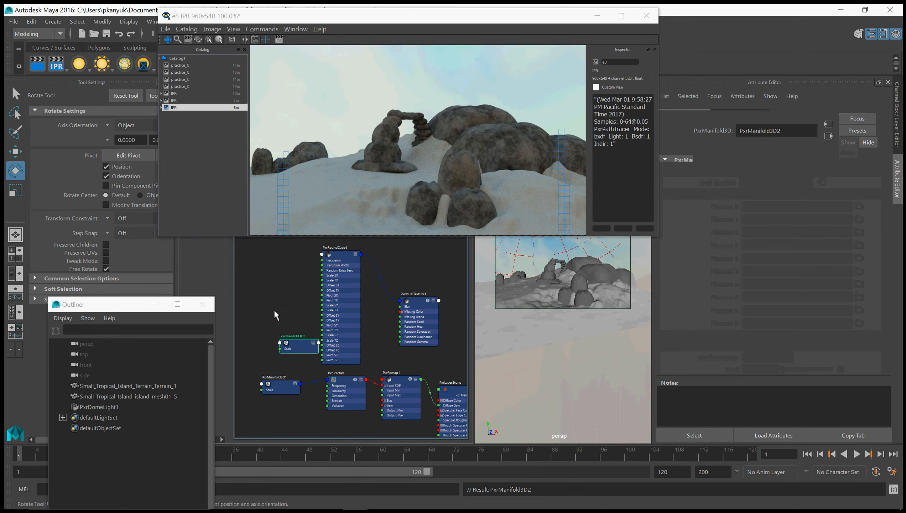
{"action": "left_click_drag", "start_coordinate": [300, 348], "coordinate": [276, 314]}
{"action": "left_click", "coordinate": [751, 219]}
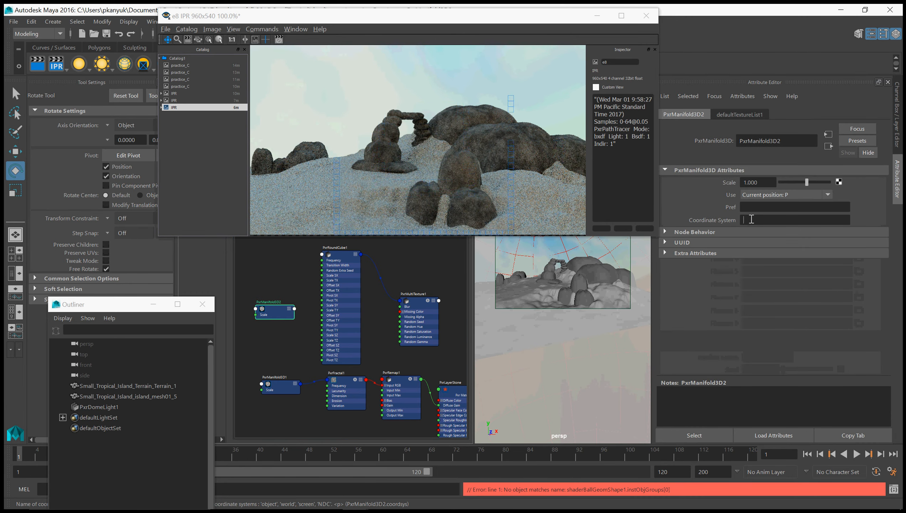
{"action": "type", "text": "world"}
{"action": "key", "text": "Return"}
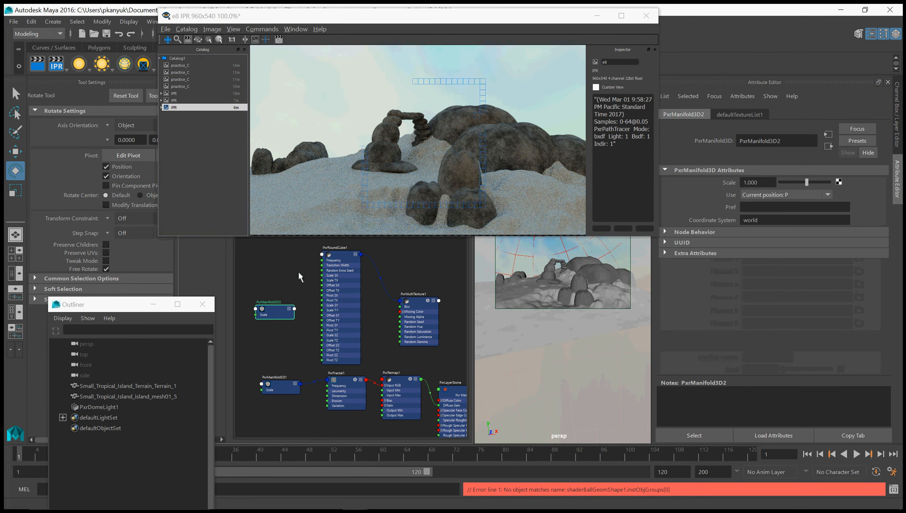
Step: Try to connect PxrManifold3D2 to an input of PxrRoundCube1, and delete the manifold node
{"action": "left_click", "coordinate": [301, 277]}
{"action": "left_click", "coordinate": [294, 308]}
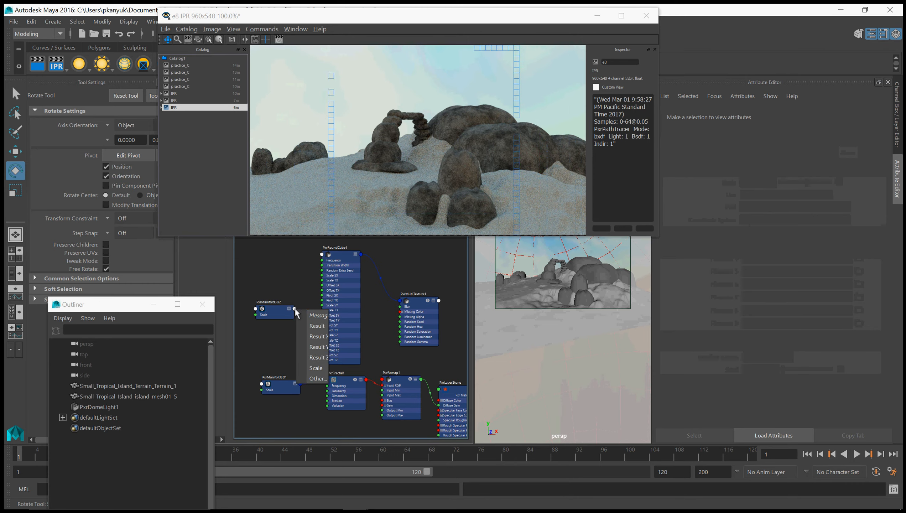
{"action": "left_click", "coordinate": [315, 368]}
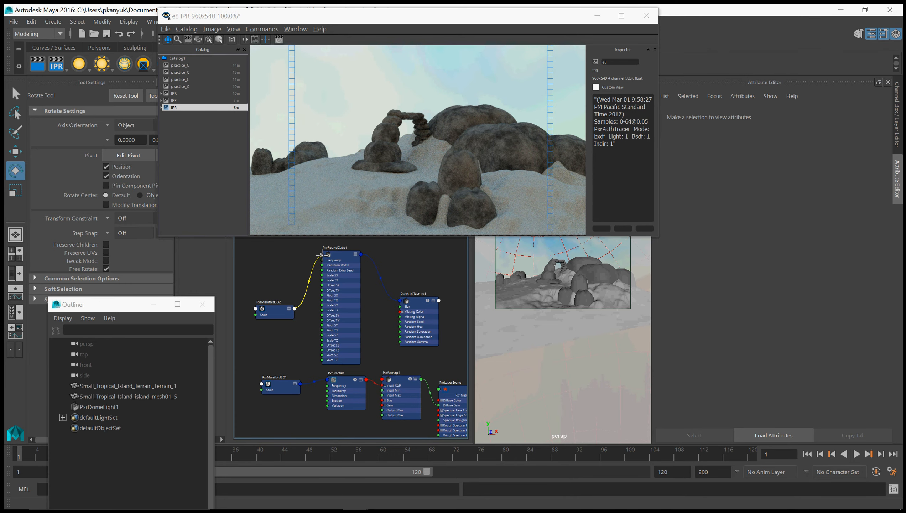
{"action": "left_click", "coordinate": [321, 255]}
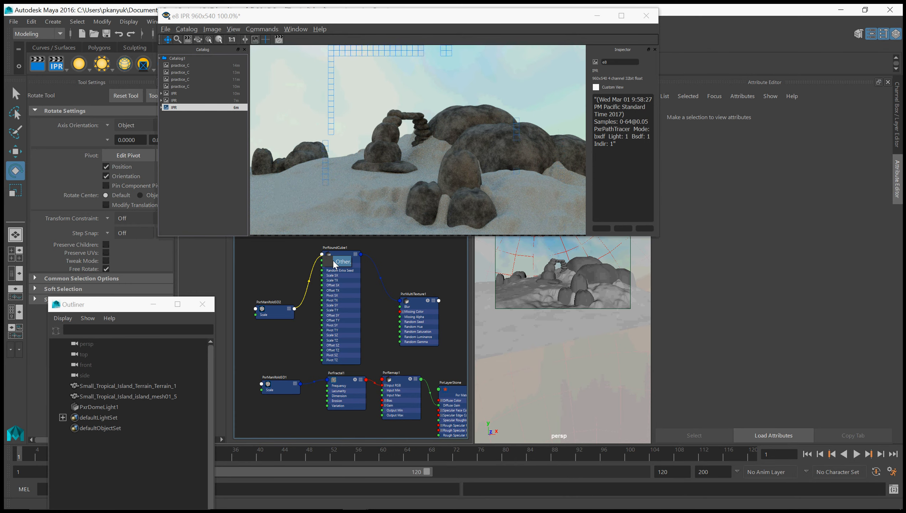
{"action": "left_click", "coordinate": [337, 255]}
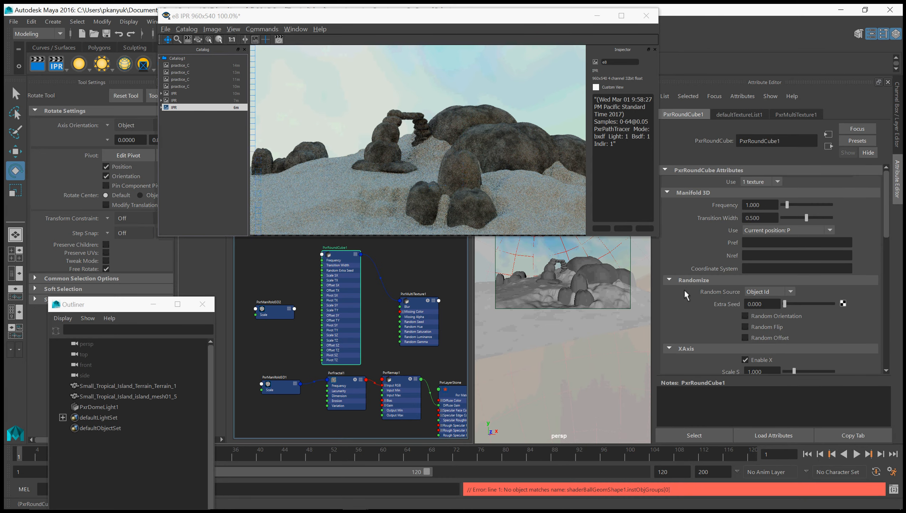
{"action": "left_click", "coordinate": [278, 312]}
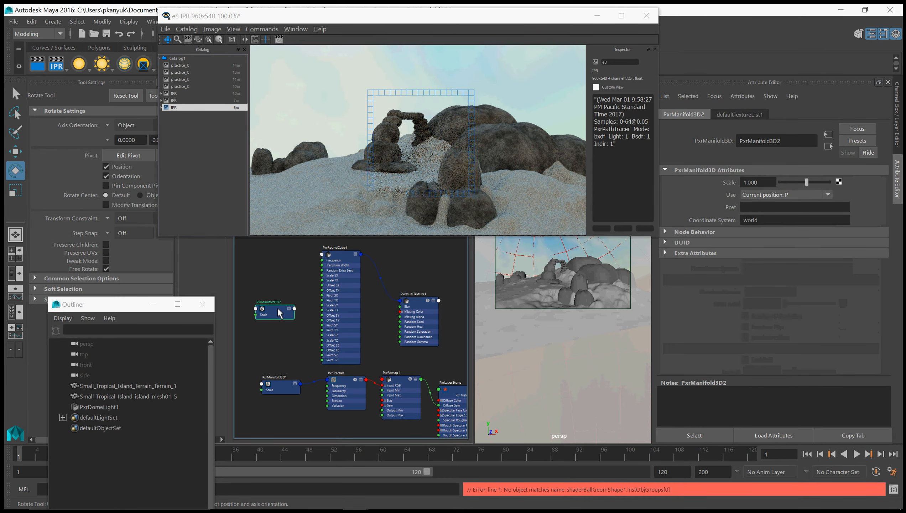
{"action": "key", "text": "Delete"}
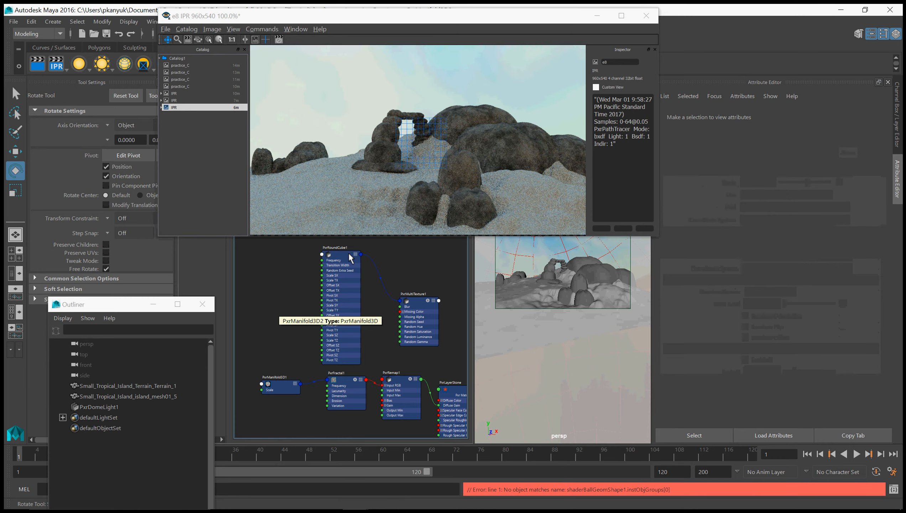
Step: Set the Coordinate System of PxrRoundCube1 to world
{"action": "left_click", "coordinate": [349, 256]}
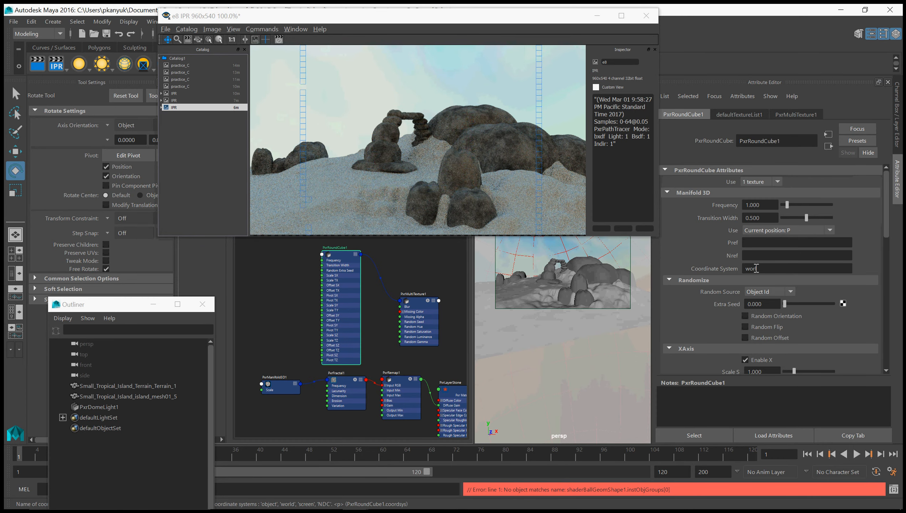
{"action": "left_click", "coordinate": [756, 268]}
{"action": "type", "text": "world"}
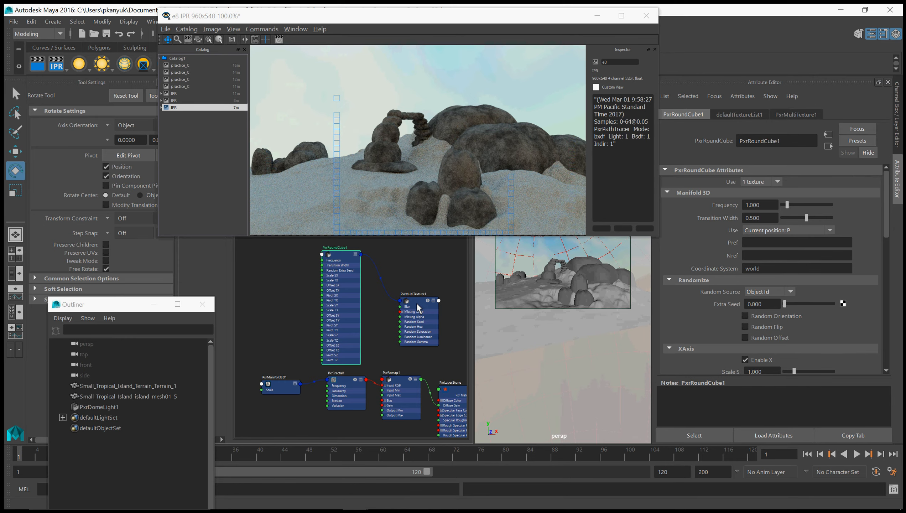
Step: Reposition PxrMultiTexture1 and browse for its Filename 0 texture in the stone folder of Pixar128_Library
{"action": "left_click_drag", "start_coordinate": [413, 303], "coordinate": [388, 291]}
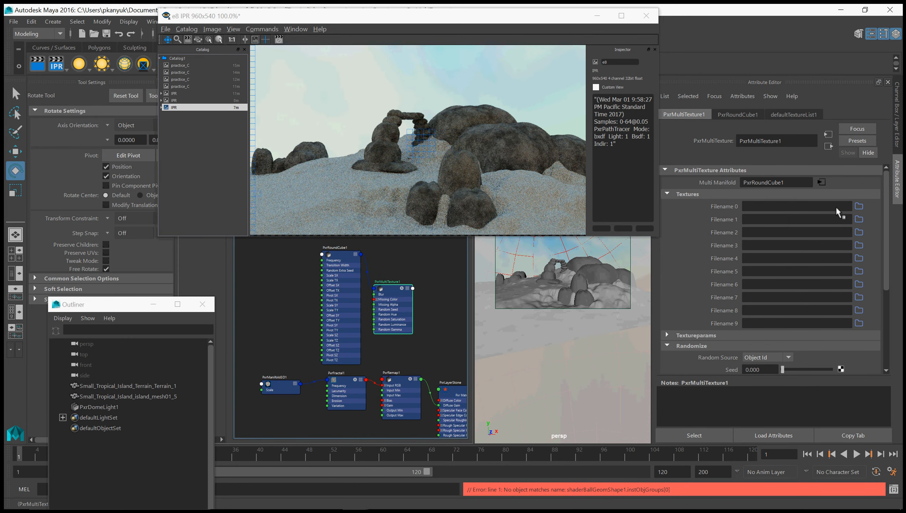
{"action": "left_click", "coordinate": [858, 207]}
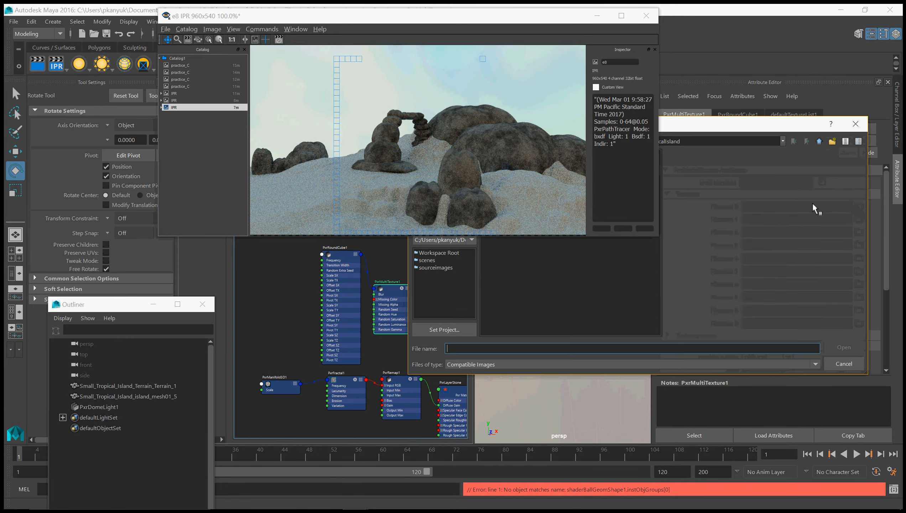
{"action": "left_click_drag", "start_coordinate": [469, 18], "coordinate": [302, 25]}
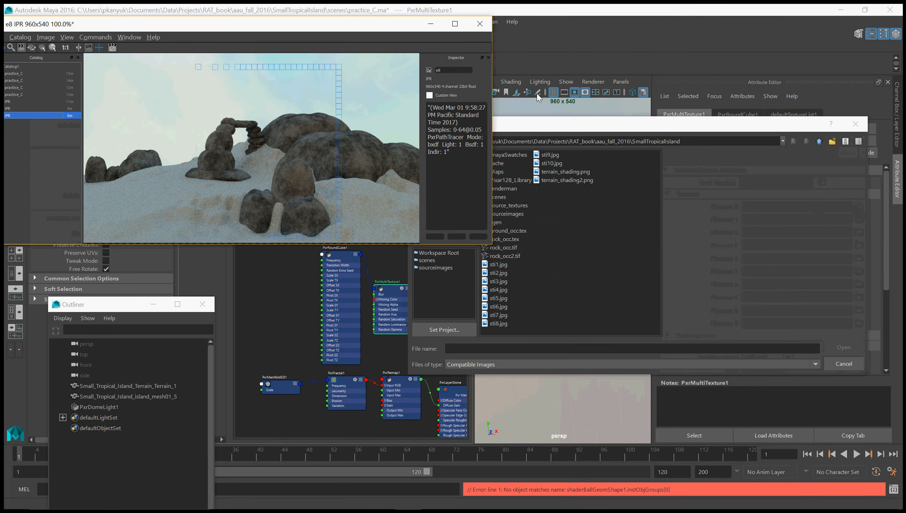
{"action": "left_click_drag", "start_coordinate": [545, 129], "coordinate": [637, 142]}
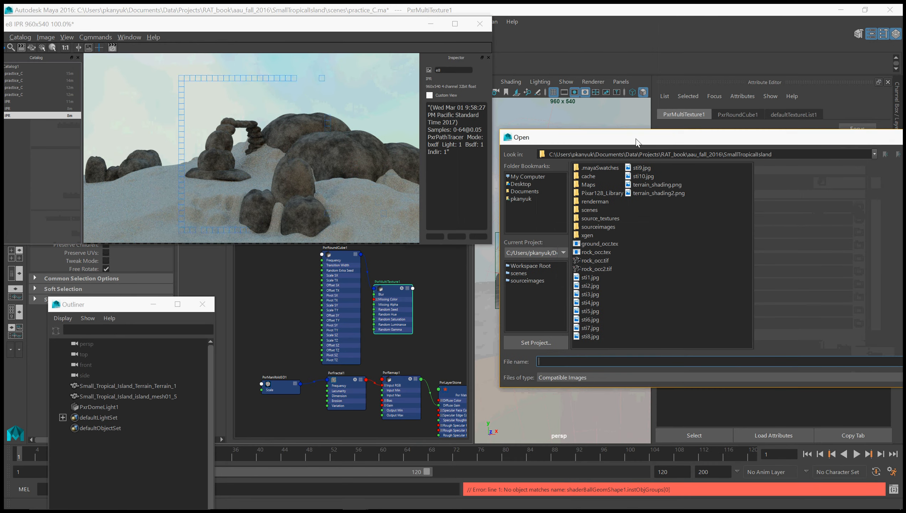
{"action": "left_click", "coordinate": [597, 195]}
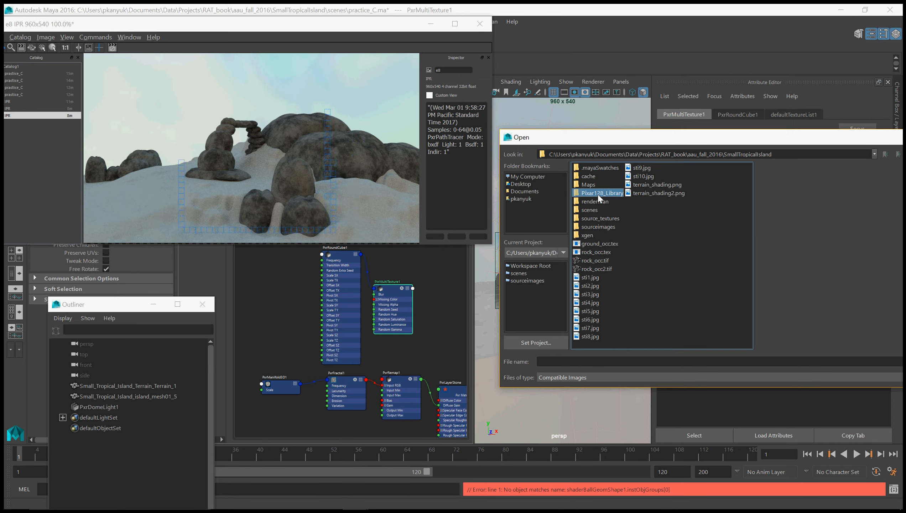
{"action": "double_click", "coordinate": [599, 196]}
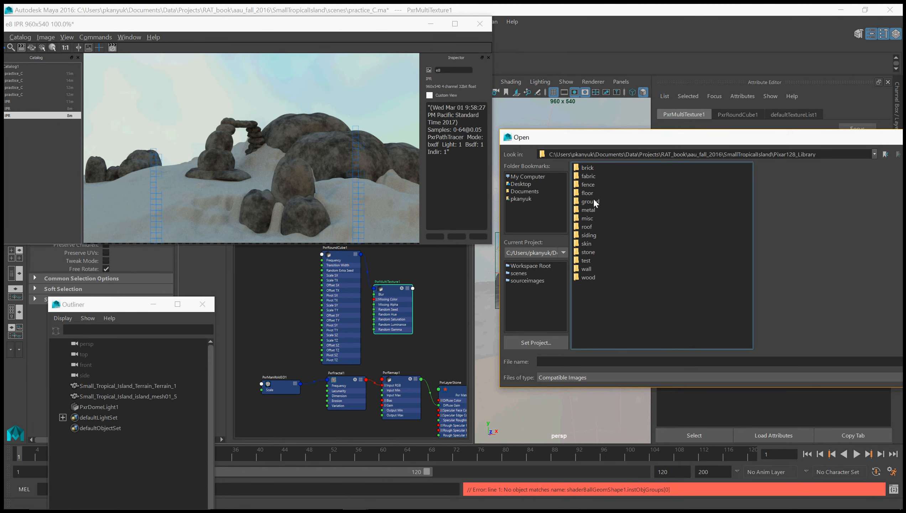
{"action": "double_click", "coordinate": [590, 251]}
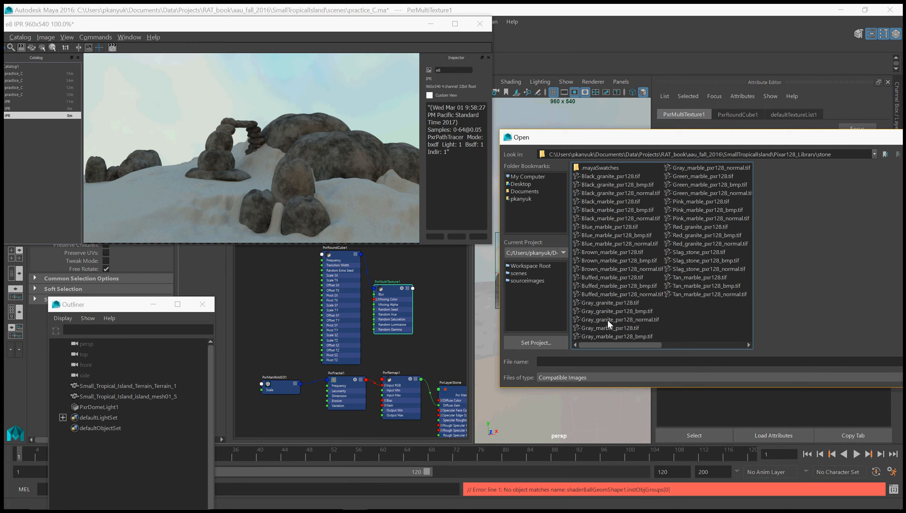
Step: Preview the gray granite and gray marble textures, and load Gray_marble_pxr128_bmp.tif as Filename 0
{"action": "left_click", "coordinate": [616, 303]}
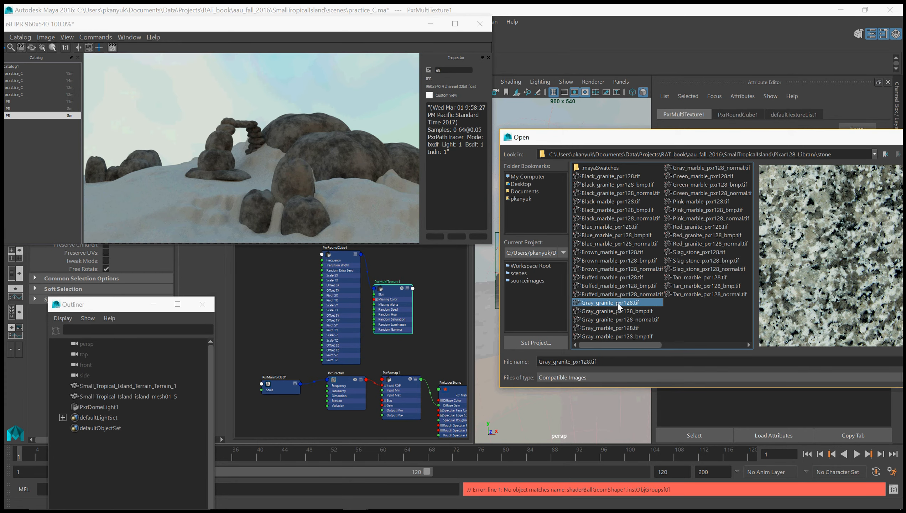
{"action": "left_click", "coordinate": [617, 312]}
{"action": "key", "text": "Down"}
{"action": "key", "text": "Down"}
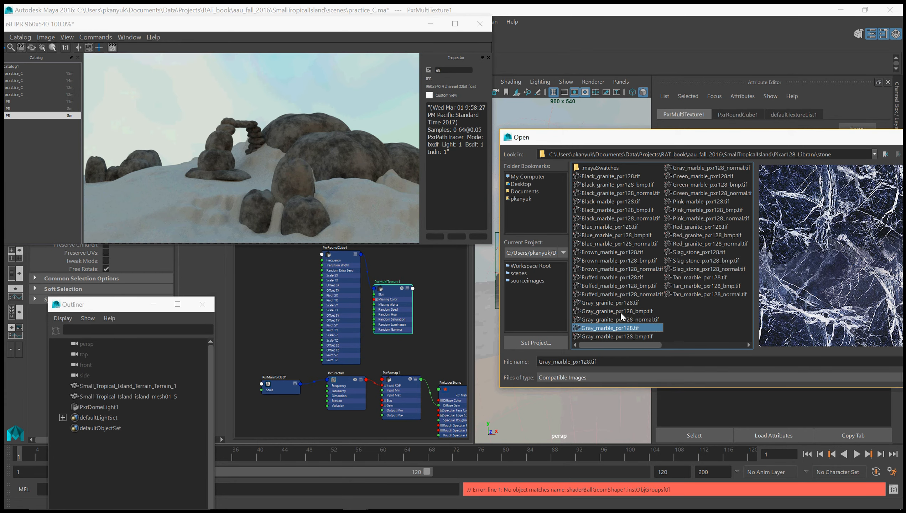
{"action": "key", "text": "Down"}
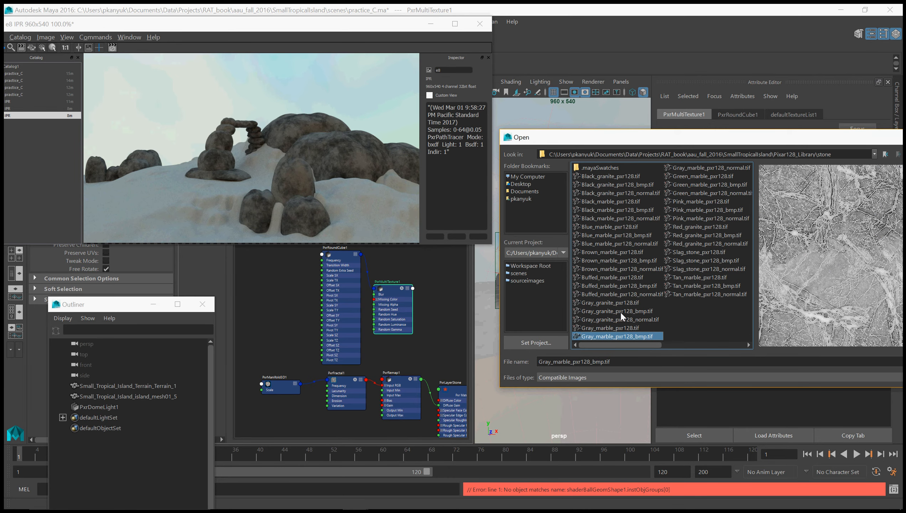
{"action": "left_click_drag", "start_coordinate": [734, 143], "coordinate": [641, 146]}
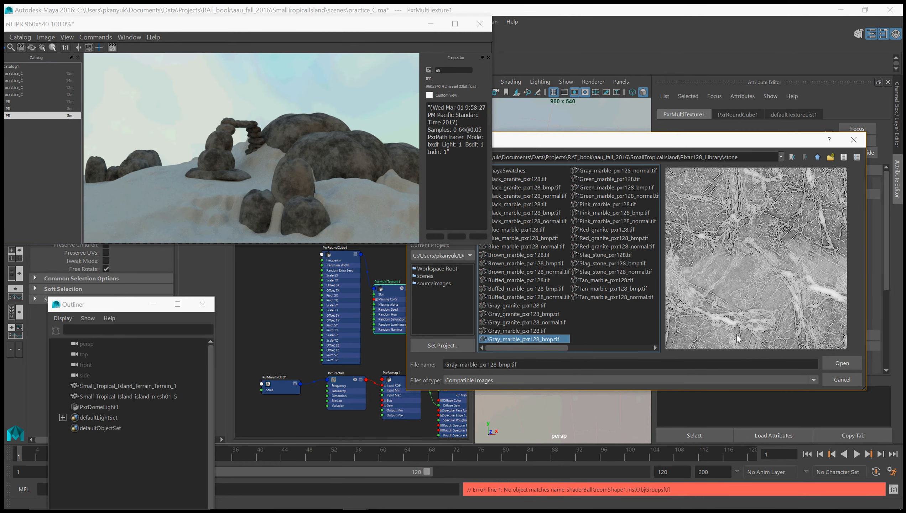
{"action": "left_click", "coordinate": [830, 360]}
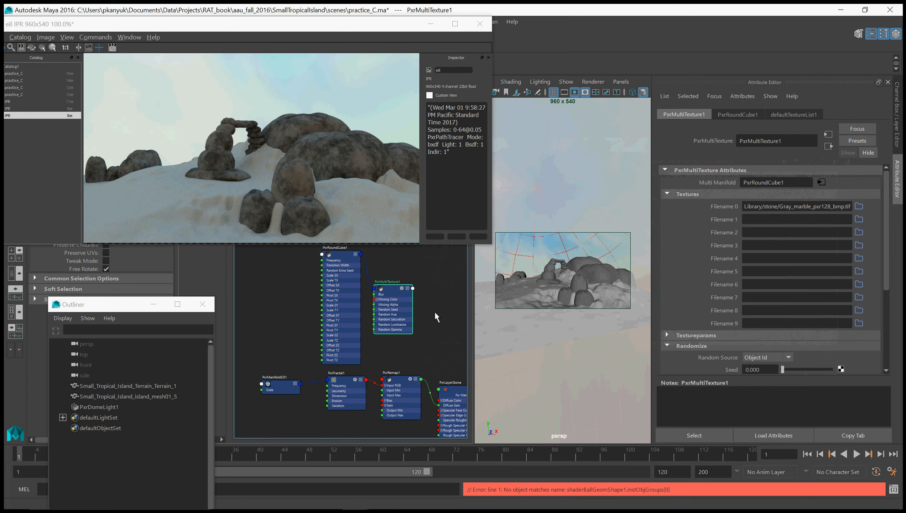
Step: Connect the Result RGB output of PxrMultiTexture1 to the Diffuse Color input of PxrLayerStone
{"action": "left_click", "coordinate": [430, 320]}
{"action": "scroll", "coordinate": [400, 315], "scroll_direction": "up", "scroll_amount": 3}
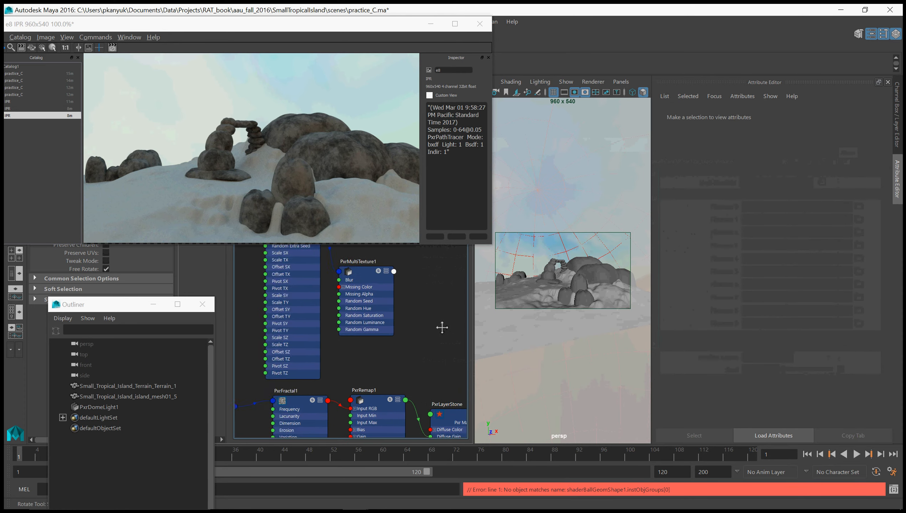
{"action": "scroll", "coordinate": [378, 293], "scroll_direction": "down", "scroll_amount": 2}
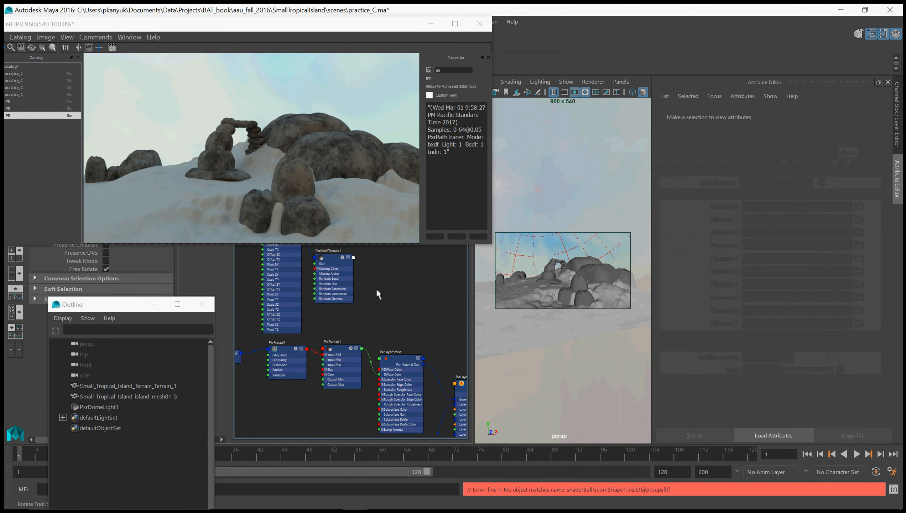
{"action": "left_click", "coordinate": [354, 258]}
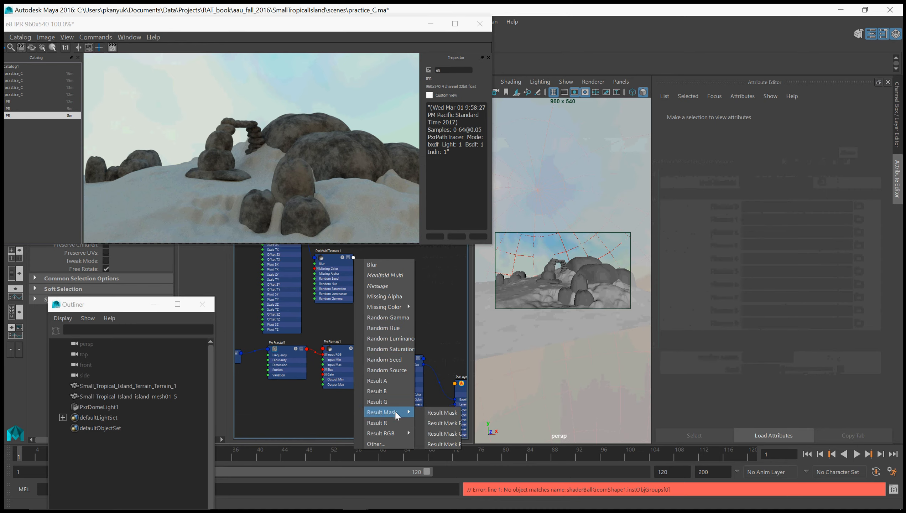
{"action": "mouse_move", "coordinate": [397, 435]}
{"action": "left_click", "coordinate": [435, 434]}
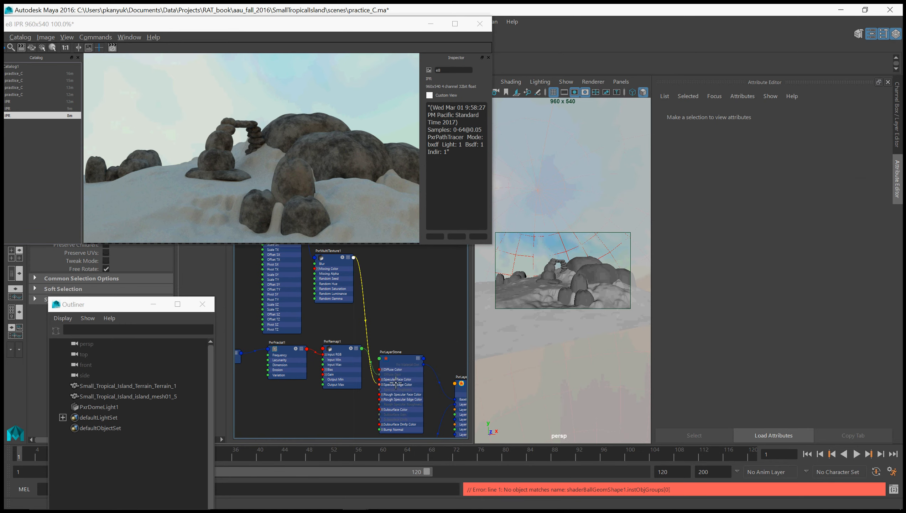
{"action": "left_click", "coordinate": [379, 370]}
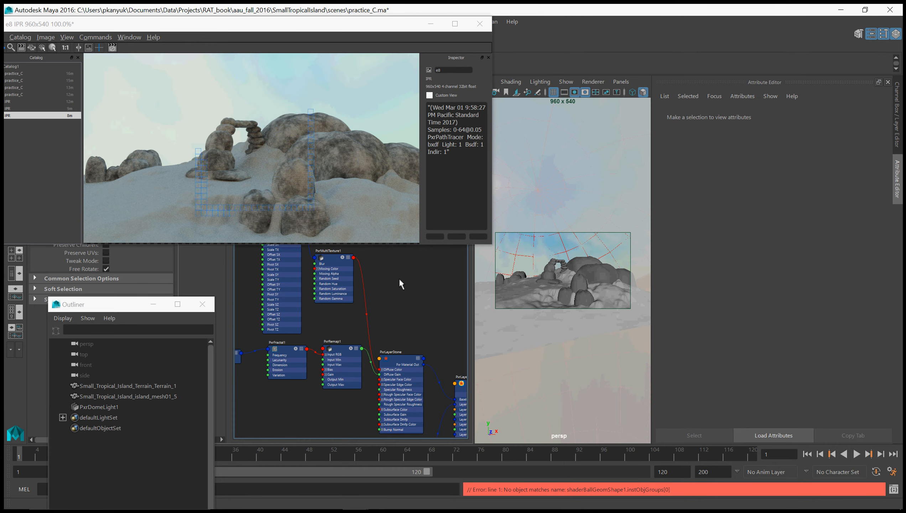
Step: Copy the 0.025 Scale of PxrManifold3D1 into the Frequency of PxrRoundCube1, and settle the Frequency at 0.1
{"action": "middle_click_drag", "start_coordinate": [399, 279], "coordinate": [459, 293], "text": "alt"}
{"action": "middle_click_drag", "start_coordinate": [296, 299], "coordinate": [286, 336], "text": "alt"}
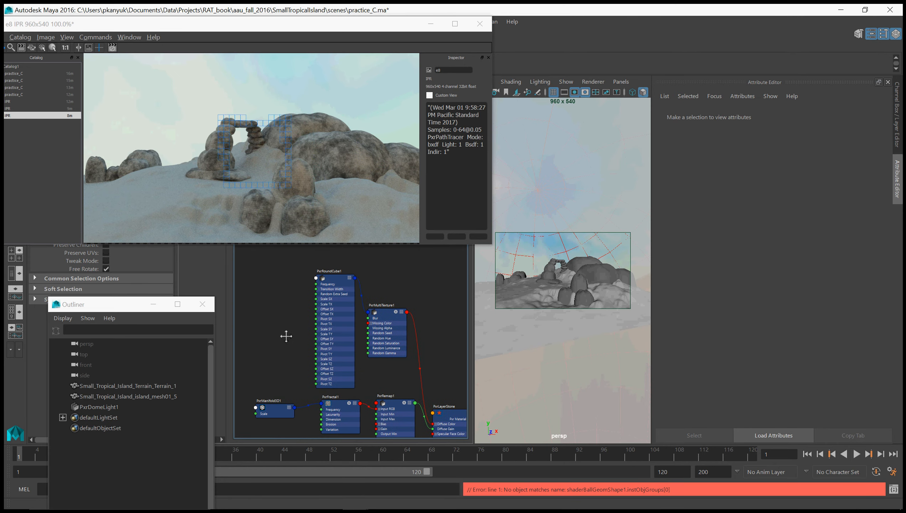
{"action": "left_click", "coordinate": [334, 279]}
{"action": "left_click", "coordinate": [279, 406]}
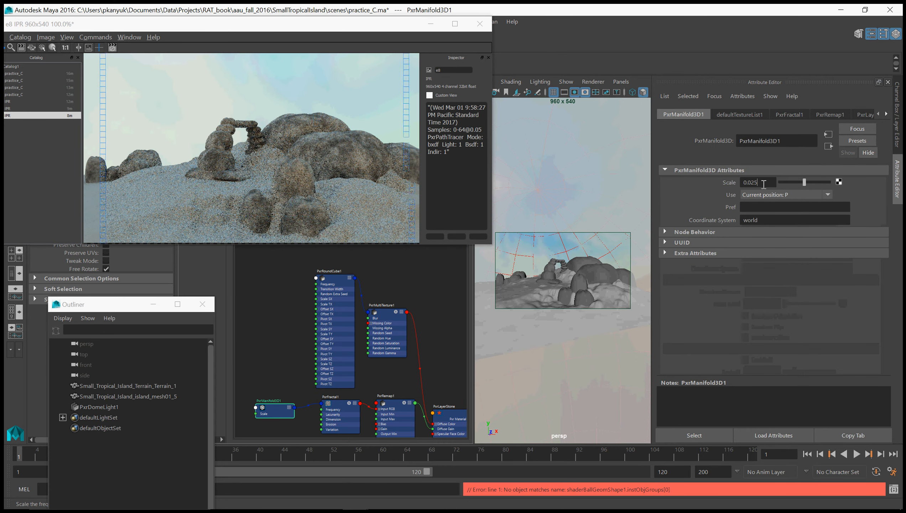
{"action": "left_click", "coordinate": [757, 182]}
{"action": "key", "text": "ctrl+c"}
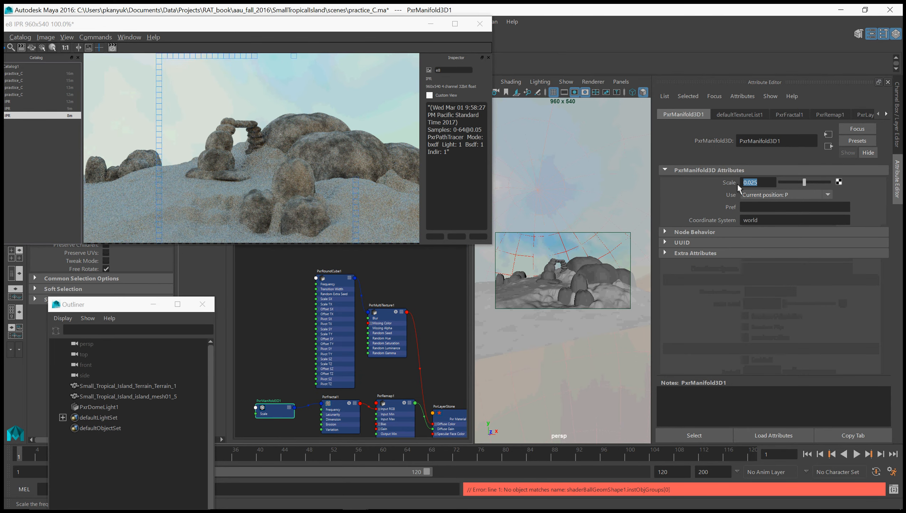
{"action": "left_click", "coordinate": [336, 277]}
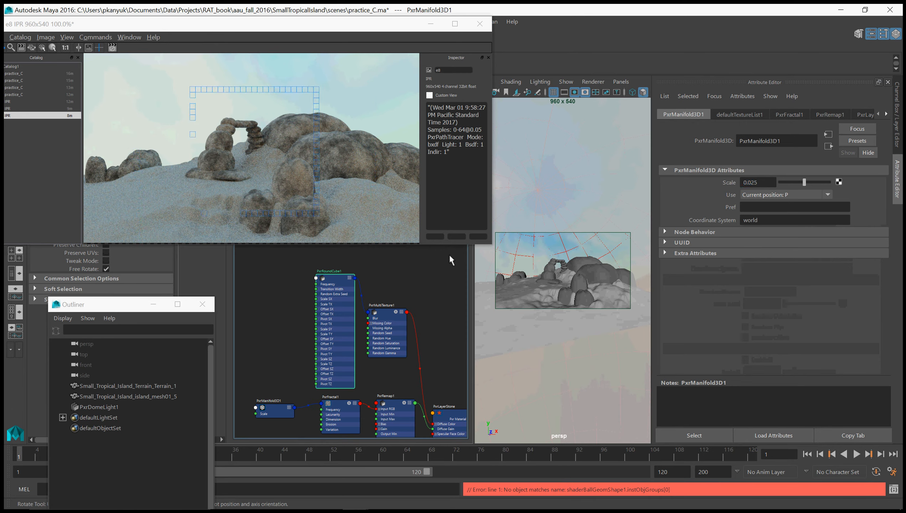
{"action": "double_click", "coordinate": [769, 206]}
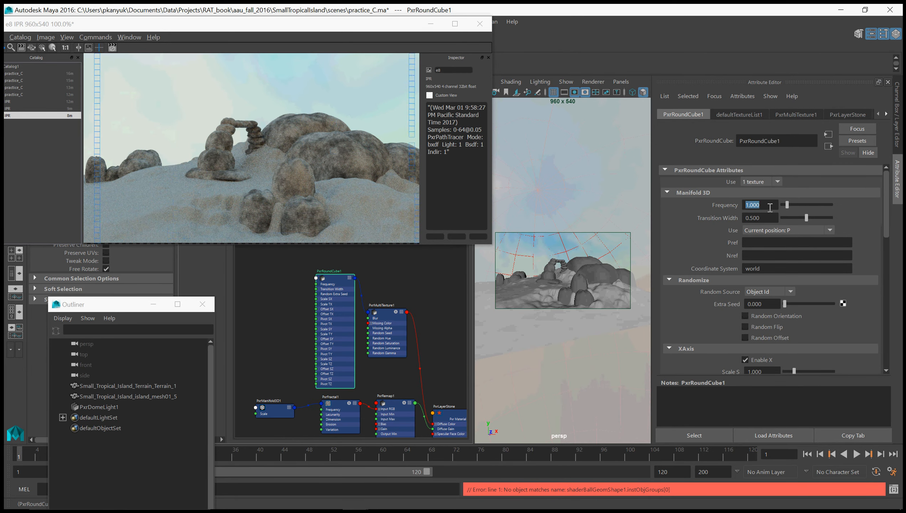
{"action": "key", "text": "ctrl+v"}
{"action": "key", "text": "Return"}
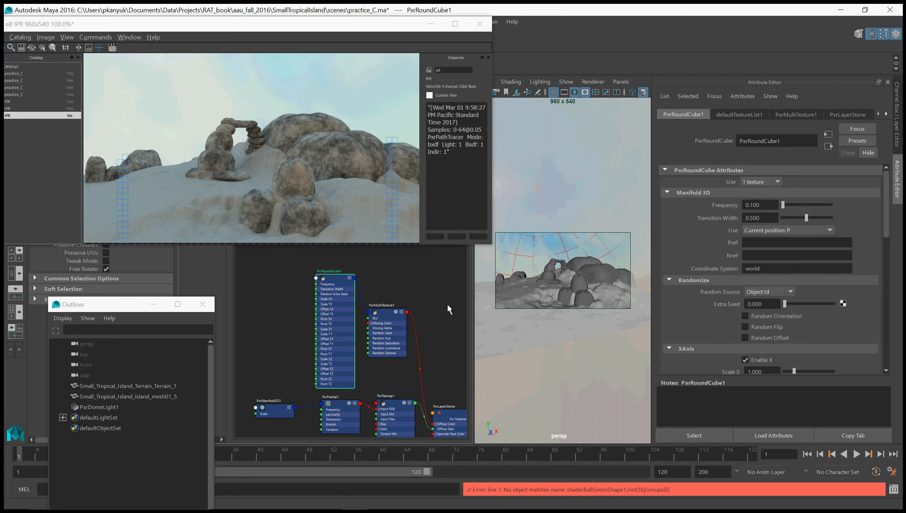
Step: Shift PxrRoundCube1 and PxrMultiTexture1 away from PxrLayerStone and create a second PxrRemap node in the freed space
{"action": "middle_click_drag", "start_coordinate": [448, 305], "coordinate": [422, 313], "text": "alt"}
{"action": "left_click_drag", "start_coordinate": [300, 262], "coordinate": [248, 258]}
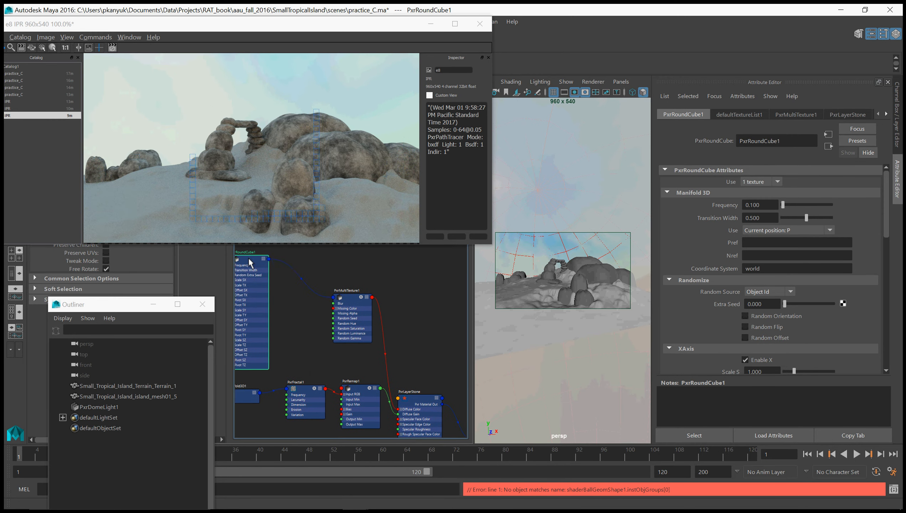
{"action": "left_click_drag", "start_coordinate": [354, 299], "coordinate": [300, 289]}
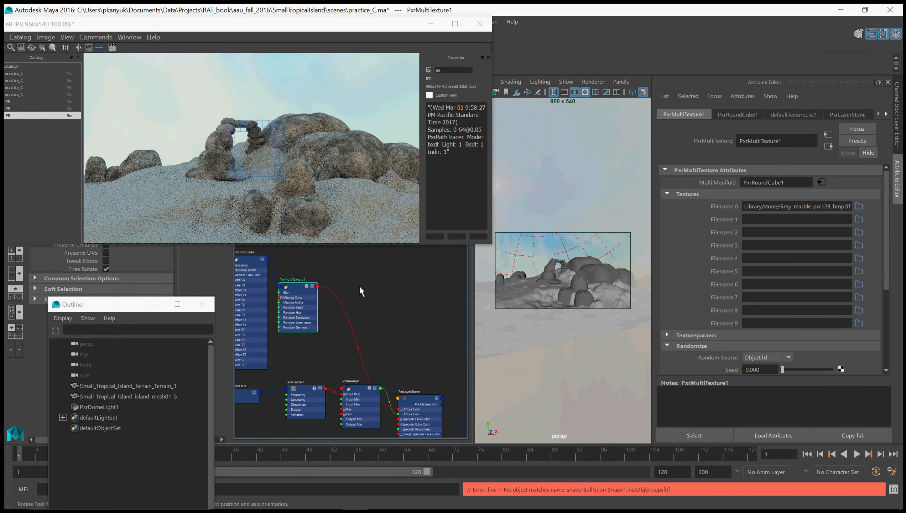
{"action": "key", "text": "Tab"}
{"action": "type", "text": "PxrR"}
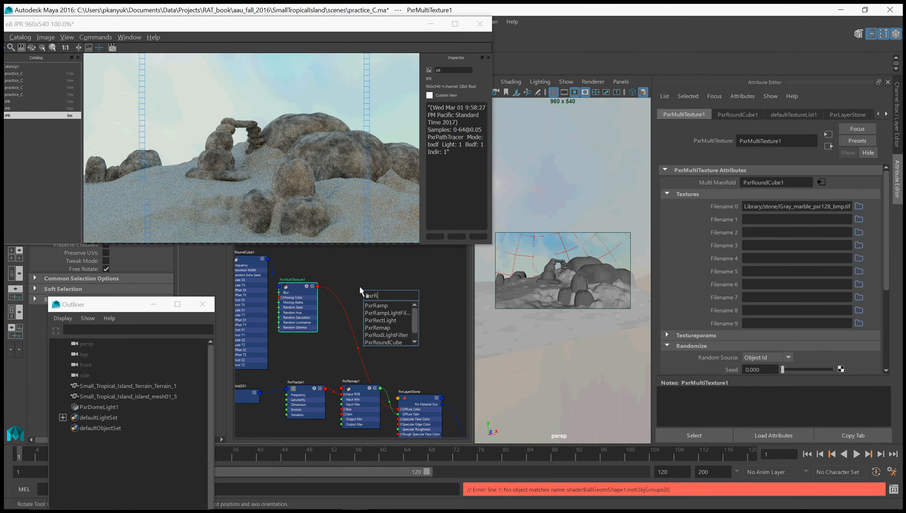
{"action": "type", "text": "emap"}
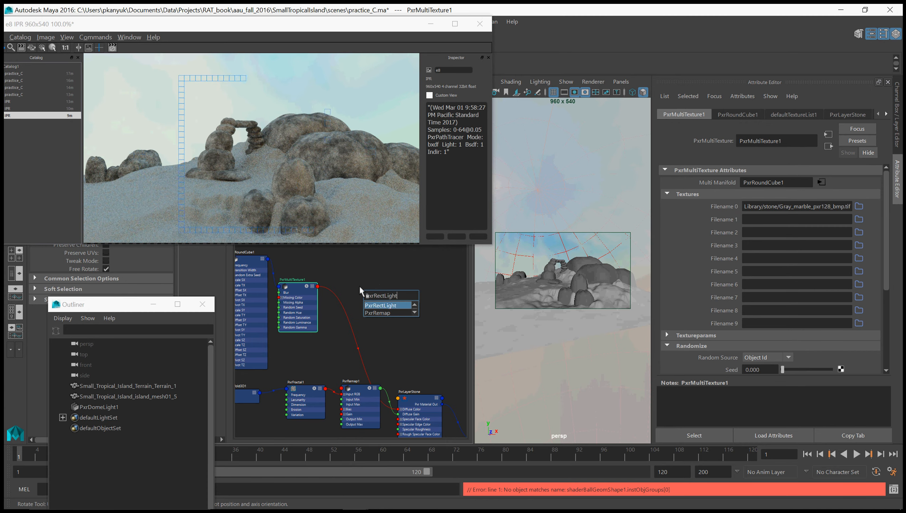
{"action": "key", "text": "Return"}
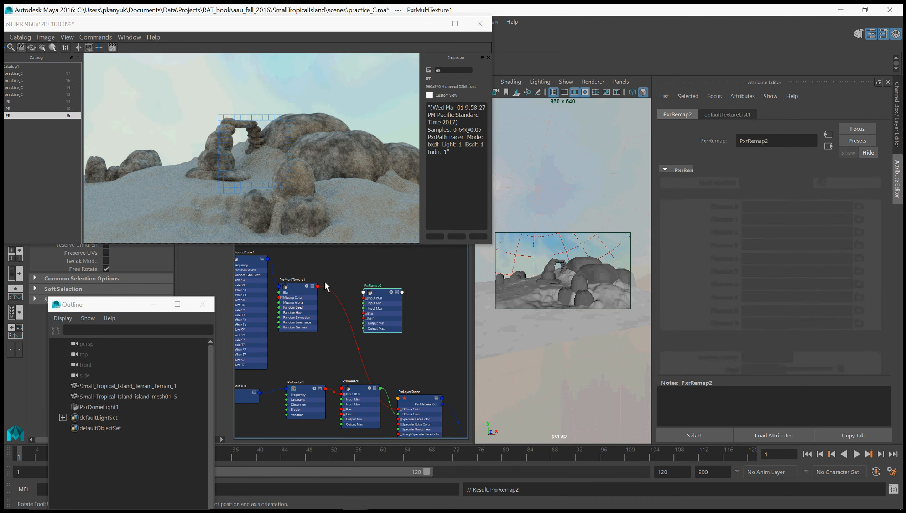
Step: Connect the Result RGB output of PxrMultiTexture1 to the Input RGB of PxrRemap2, and shift the remap node closer
{"action": "left_click", "coordinate": [318, 286]}
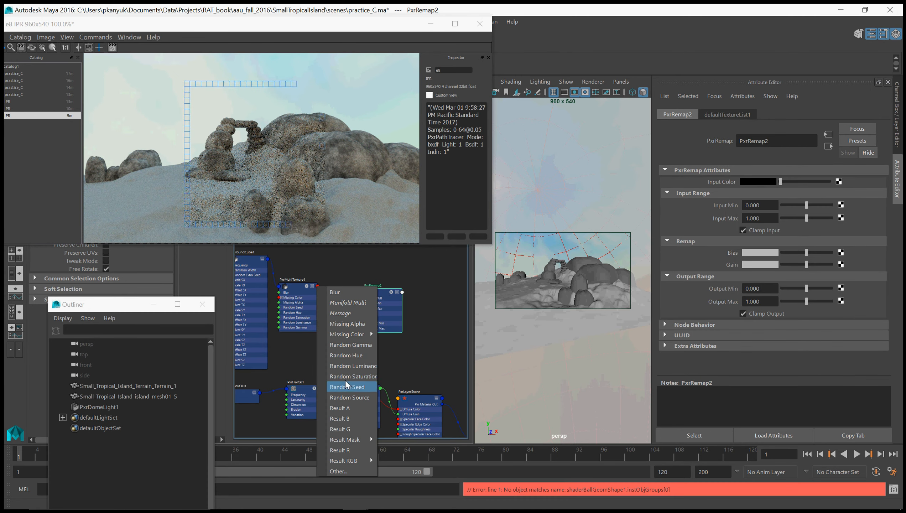
{"action": "mouse_move", "coordinate": [359, 460]}
{"action": "left_click", "coordinate": [401, 461]}
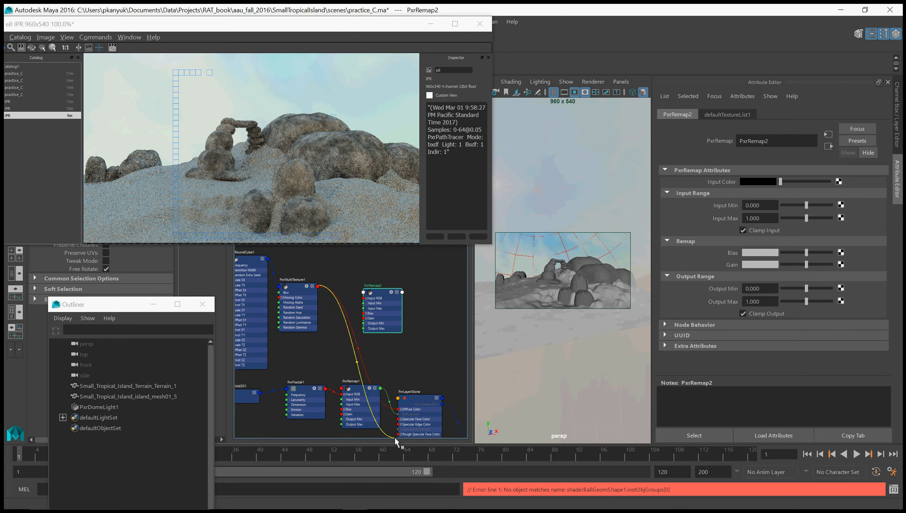
{"action": "left_click", "coordinate": [363, 298]}
{"action": "left_click_drag", "start_coordinate": [402, 296], "coordinate": [389, 294]}
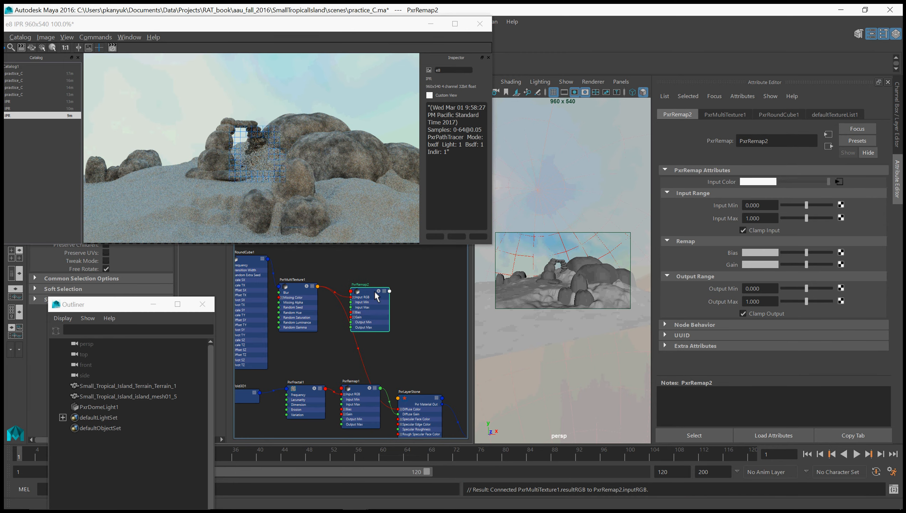
Step: Connect the Result RGB output of PxrRemap2 to the Diffuse Color of PxrLayerStone, and place PxrRemap2 above PxrRemap1
{"action": "left_click", "coordinate": [389, 292]}
{"action": "mouse_move", "coordinate": [417, 413]}
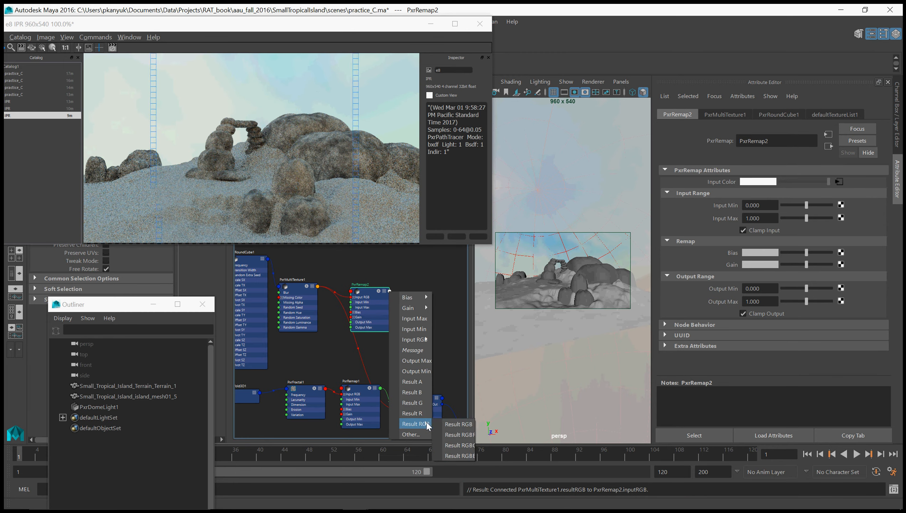
{"action": "left_click", "coordinate": [454, 425]}
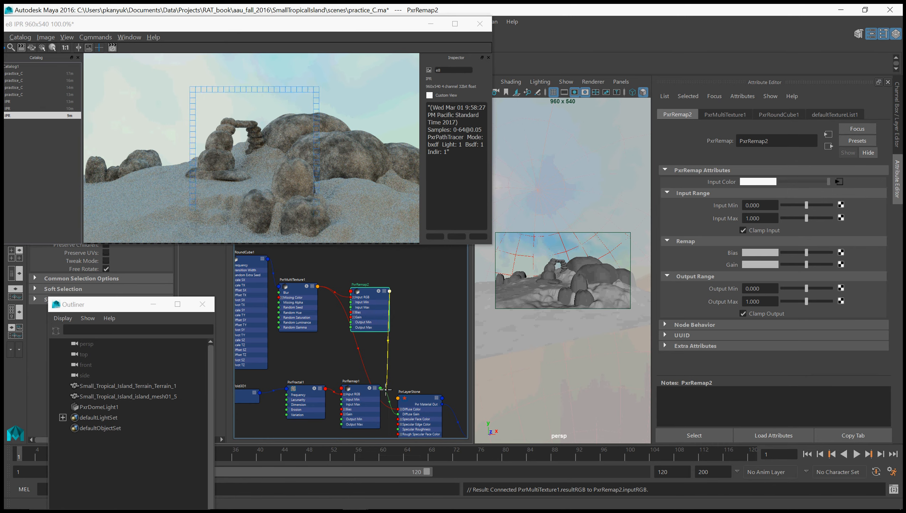
{"action": "left_click", "coordinate": [398, 409]}
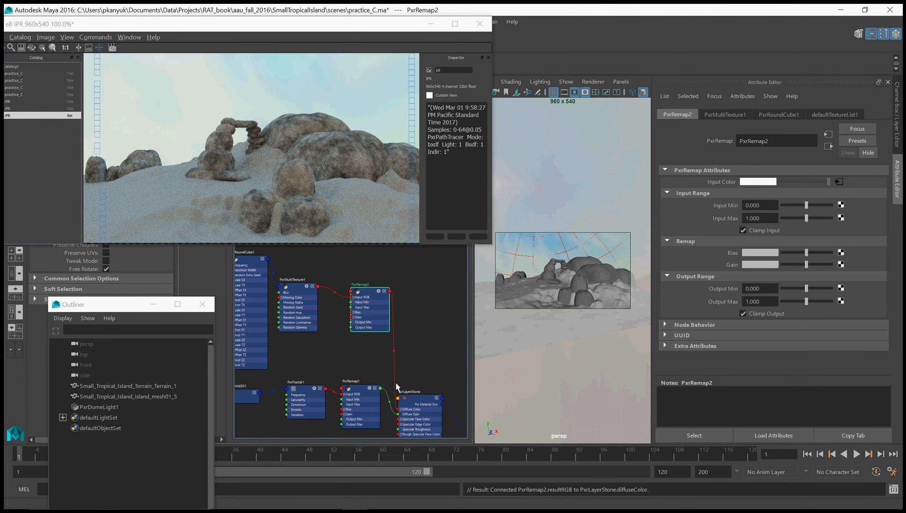
{"action": "left_click_drag", "start_coordinate": [370, 285], "coordinate": [361, 312]}
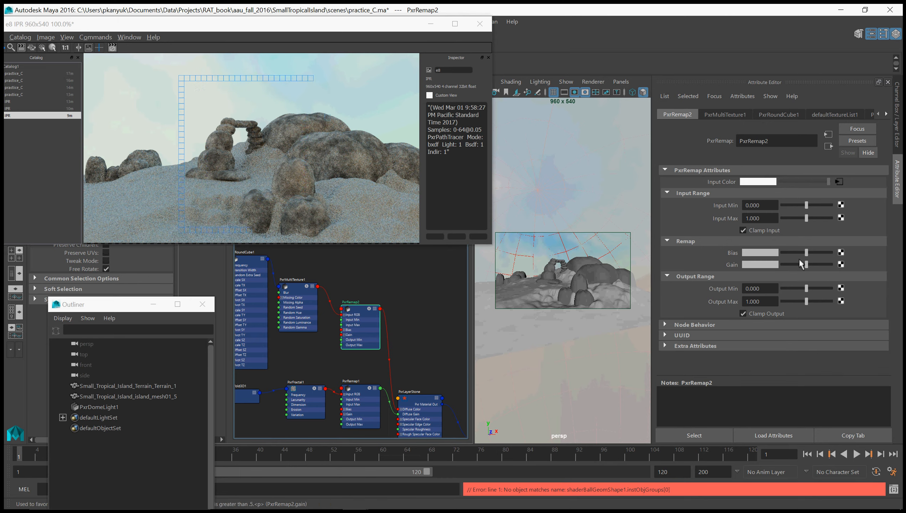
Step: Try lowering the Bias of PxrRemap2 in two stages to darken the marble diffuse texture
{"action": "left_click_drag", "start_coordinate": [806, 253], "coordinate": [796, 252]}
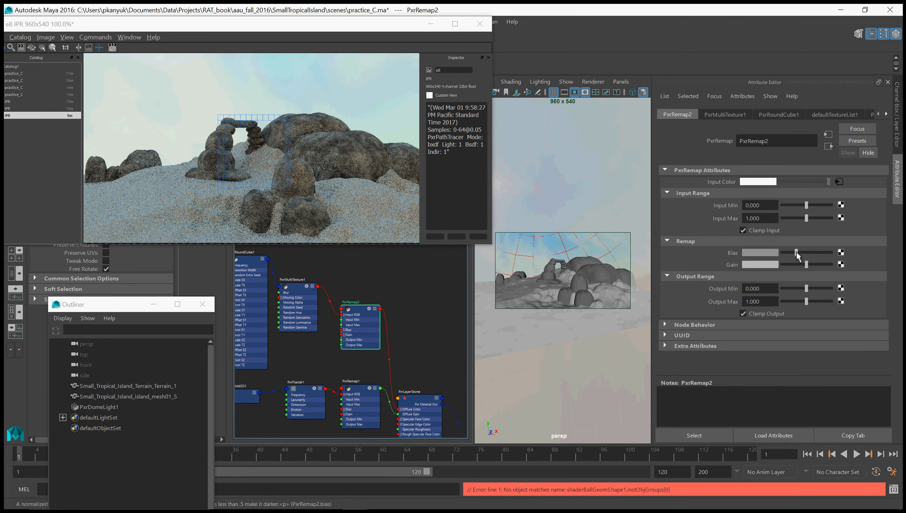
{"action": "left_click_drag", "start_coordinate": [796, 252], "coordinate": [792, 253]}
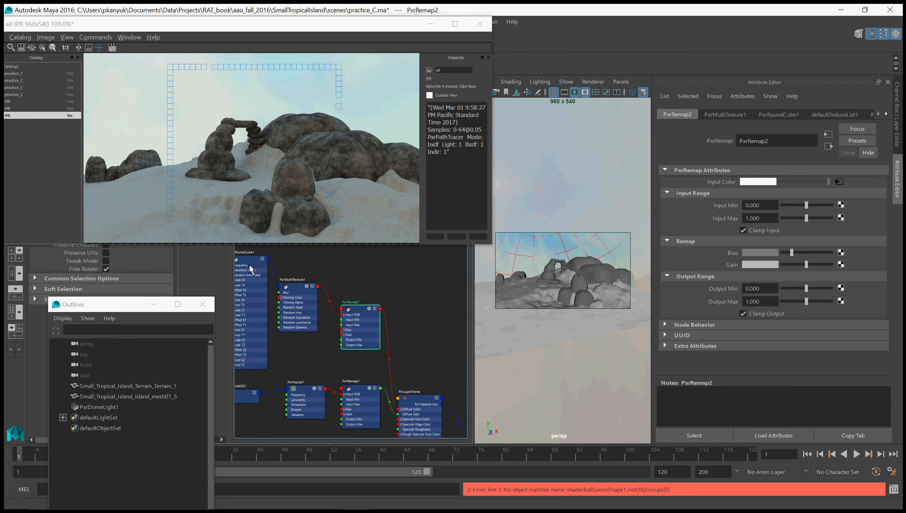
Step: Set the Frequency of PxrRoundCube1 to 0.05
{"action": "left_click", "coordinate": [251, 276]}
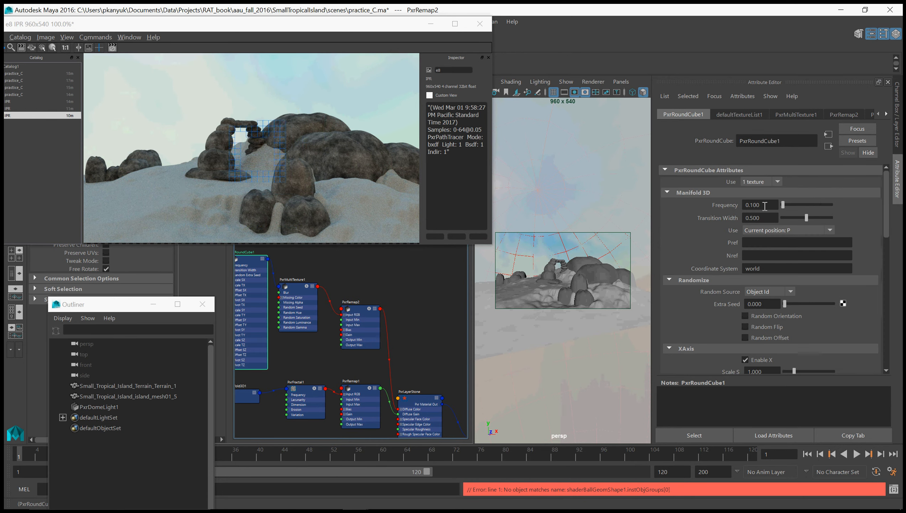
{"action": "key", "text": "BackSpace"}
{"action": "key", "text": "BackSpace"}
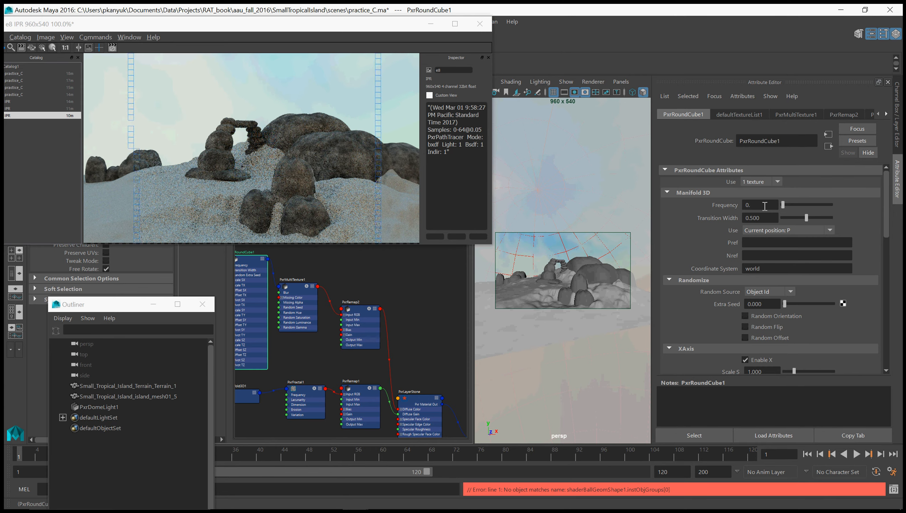
{"action": "type", "text": "05"}
{"action": "key", "text": "Return"}
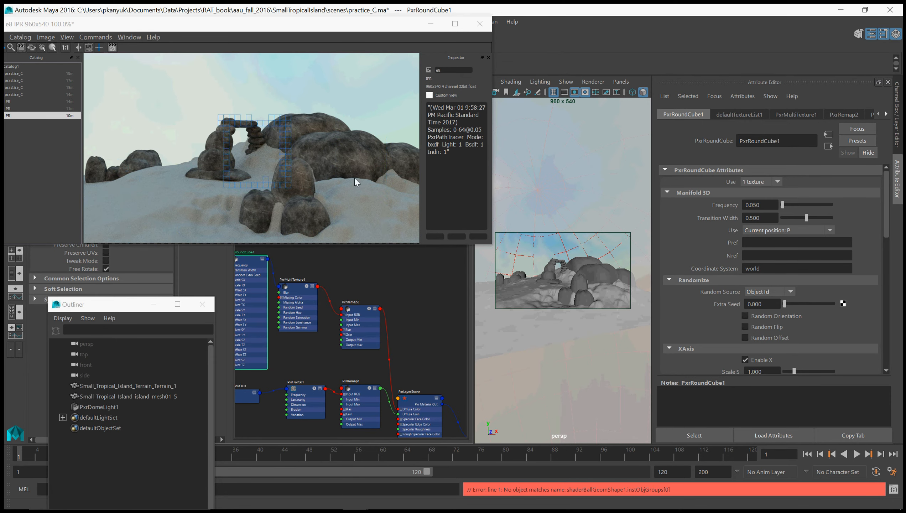
Step: Restore the Bias of PxrRemap2 to its original midpoint level and lower its Gain slightly to reduce the marble contrast
{"action": "left_click", "coordinate": [358, 313]}
{"action": "mouse_move", "coordinate": [806, 252]}
{"action": "left_mouse_down"}
{"action": "mouse_move", "coordinate": [796, 253]}
{"action": "mouse_move", "coordinate": [816, 257]}
{"action": "mouse_move", "coordinate": [806, 253]}
{"action": "left_mouse_up"}
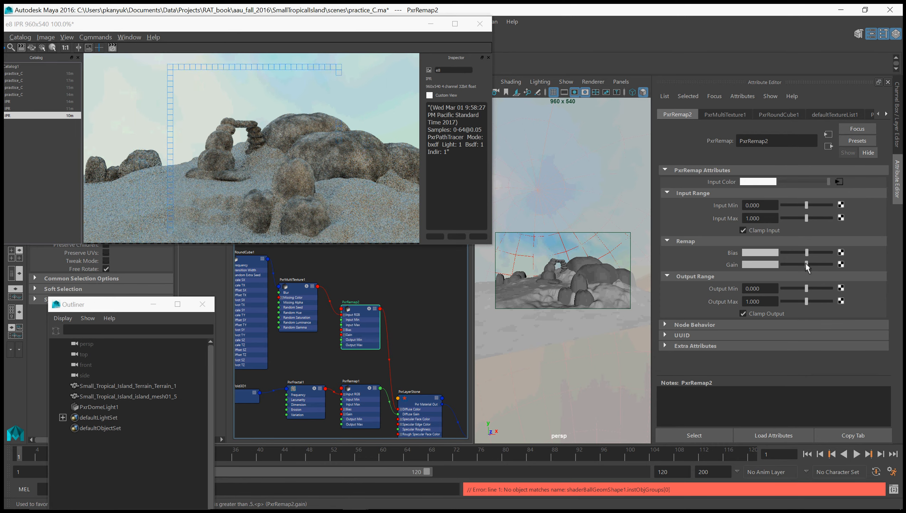
{"action": "left_click_drag", "start_coordinate": [807, 264], "coordinate": [796, 266]}
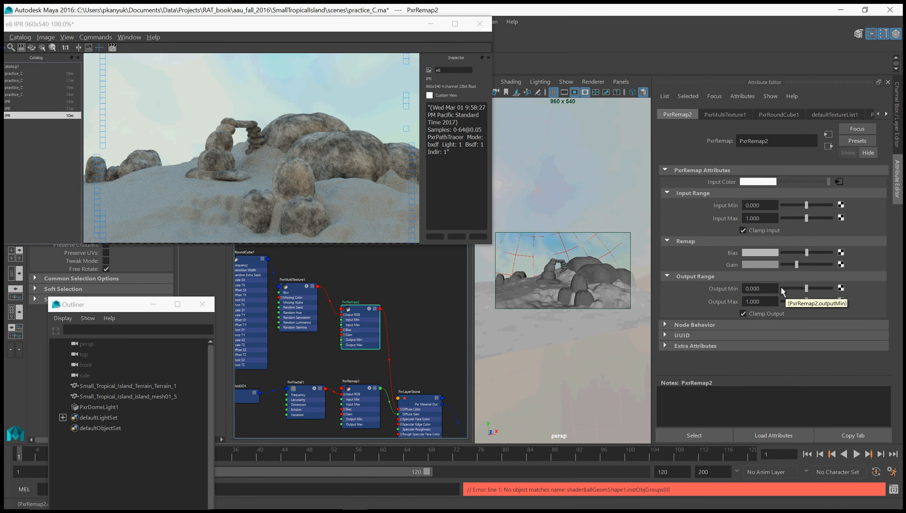
Step: Set the Output Max of PxrRemap2 to 0.8
{"action": "double_click", "coordinate": [765, 301]}
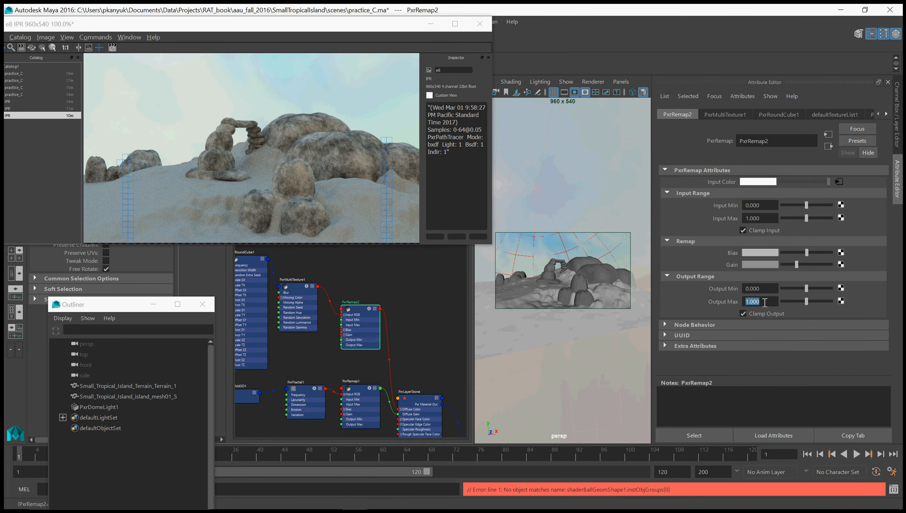
{"action": "type", "text": "0"}
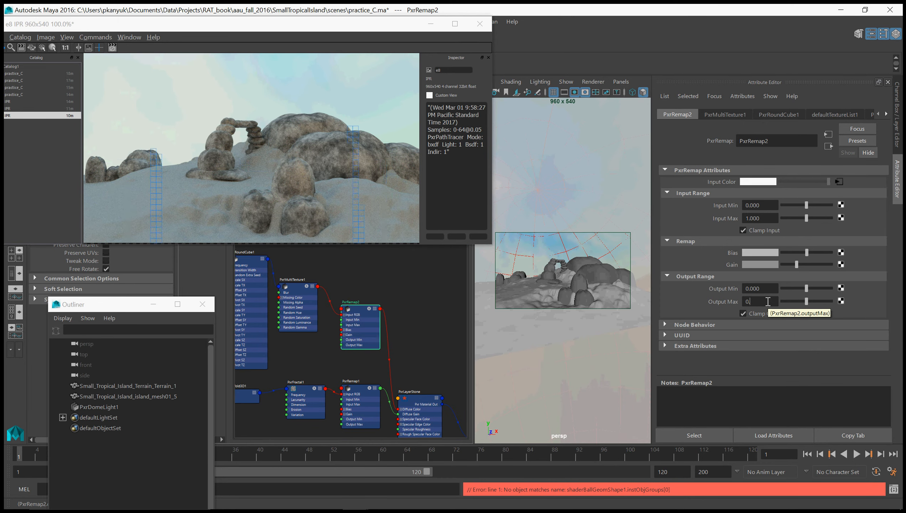
{"action": "type", "text": ".8"}
{"action": "key", "text": "Return"}
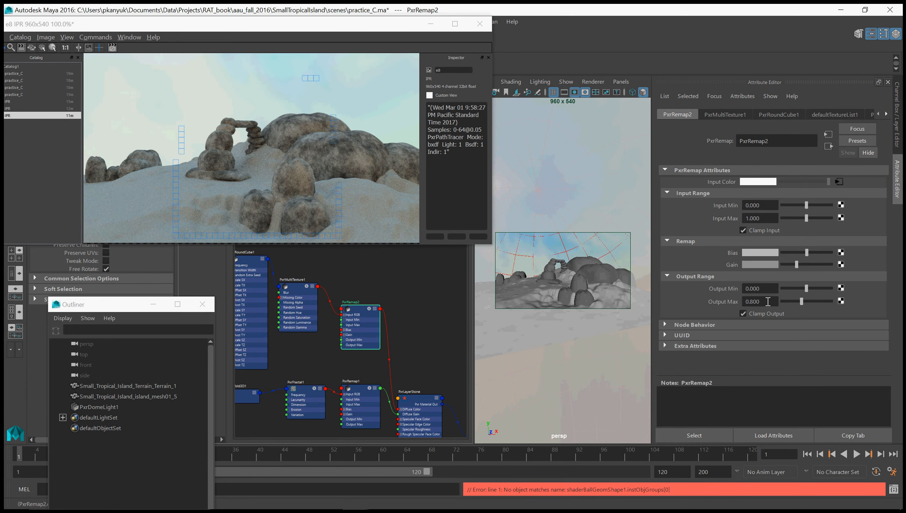
Step: Raise the Output Min of PxrRemap1 to 0.2, and settle it at 0.1
{"action": "left_click", "coordinate": [357, 392]}
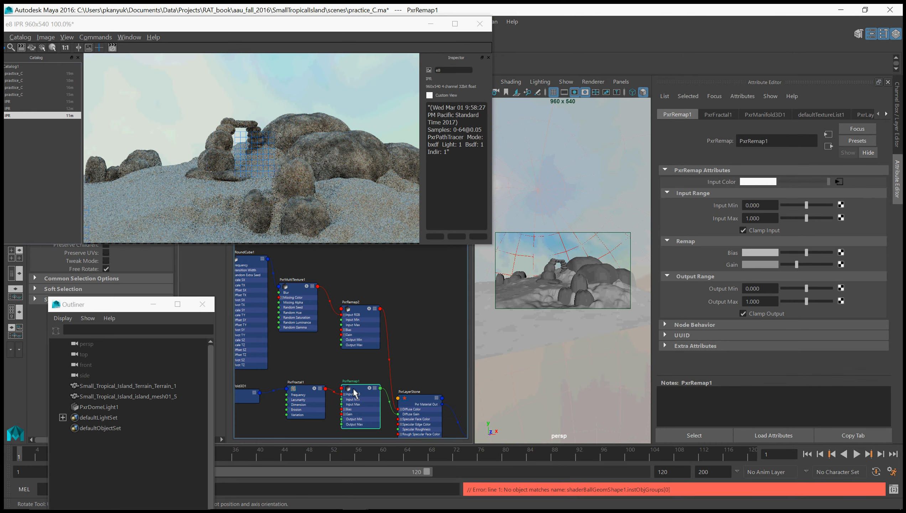
{"action": "left_click", "coordinate": [757, 289]}
{"action": "type", "text": "0.2"}
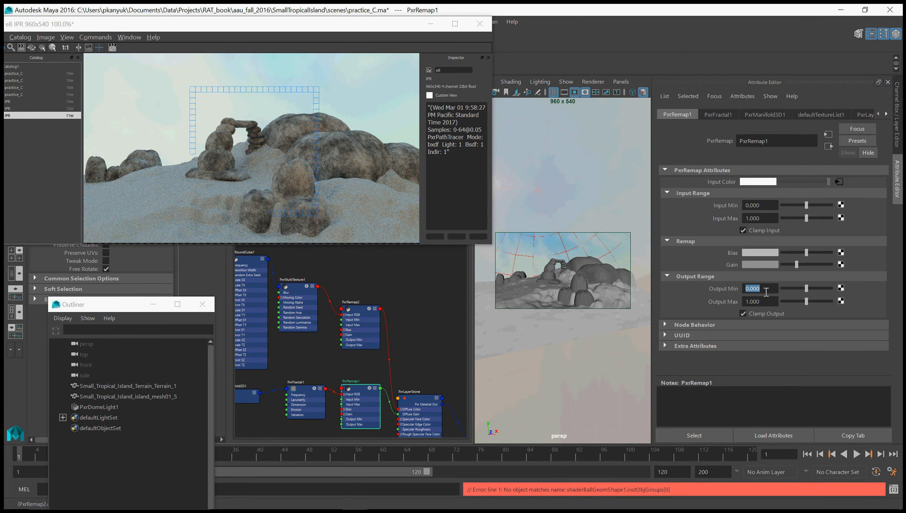
{"action": "key", "text": "Return"}
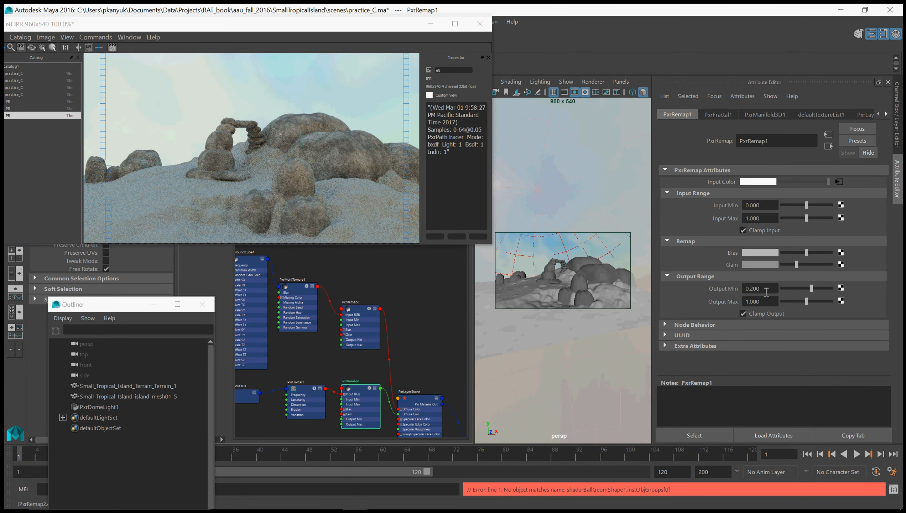
{"action": "left_click", "coordinate": [770, 302]}
{"action": "double_click", "coordinate": [769, 302]}
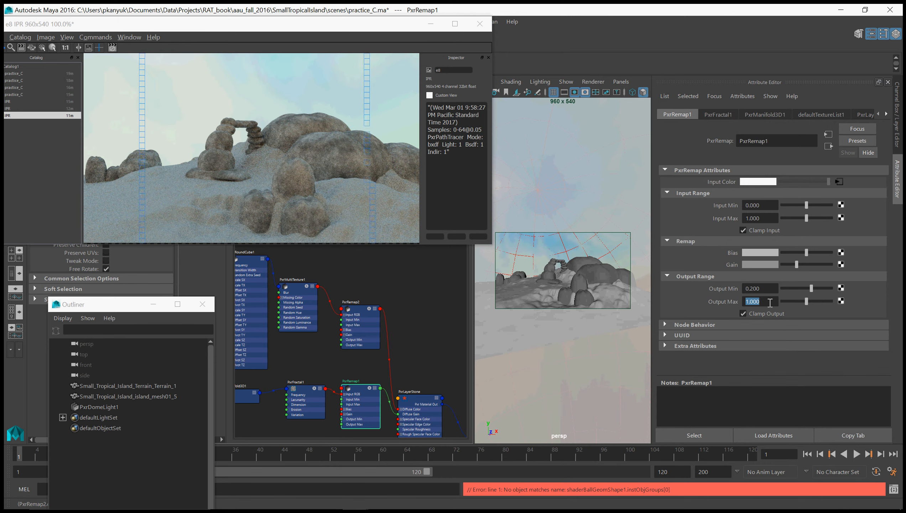
{"action": "double_click", "coordinate": [768, 289]}
{"action": "type", "text": "0.1"}
{"action": "key", "text": "Return"}
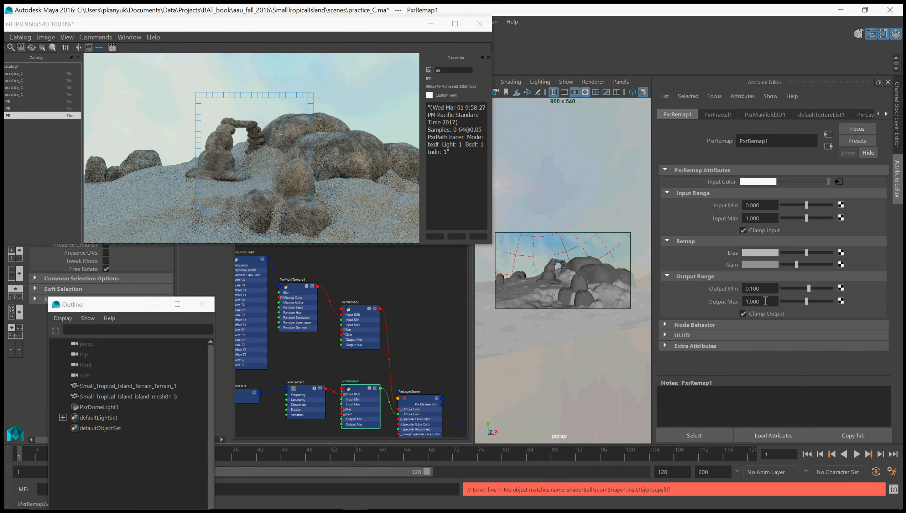
Step: Set the Output Max of PxrRemap1 to 0.95
{"action": "double_click", "coordinate": [764, 301]}
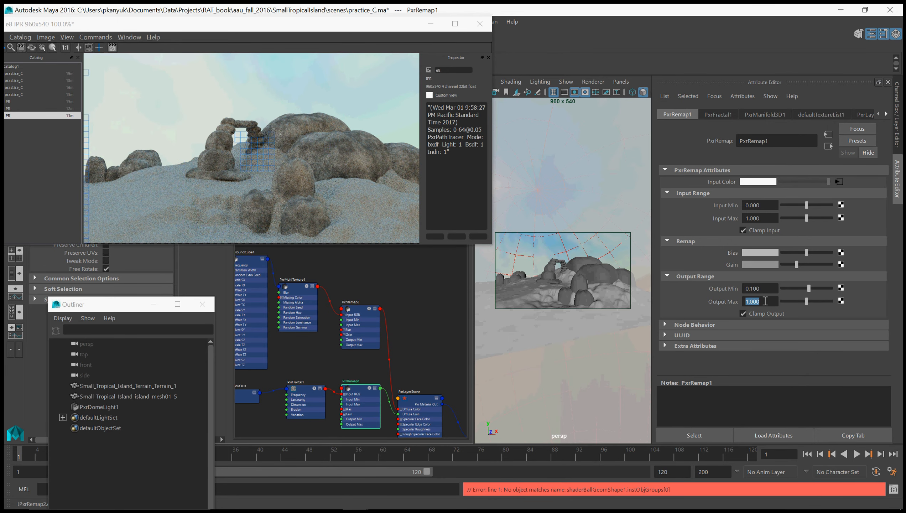
{"action": "type", "text": "0.9"}
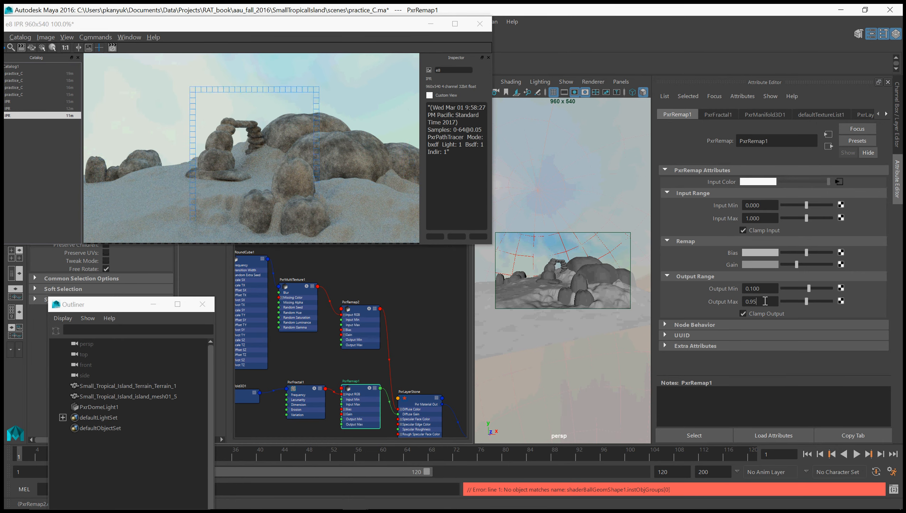
{"action": "type", "text": "5"}
{"action": "key", "text": "Return"}
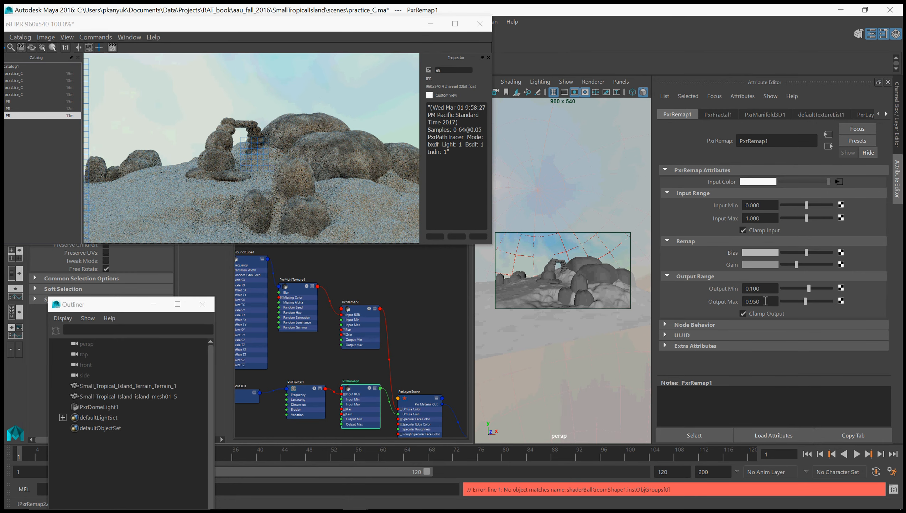
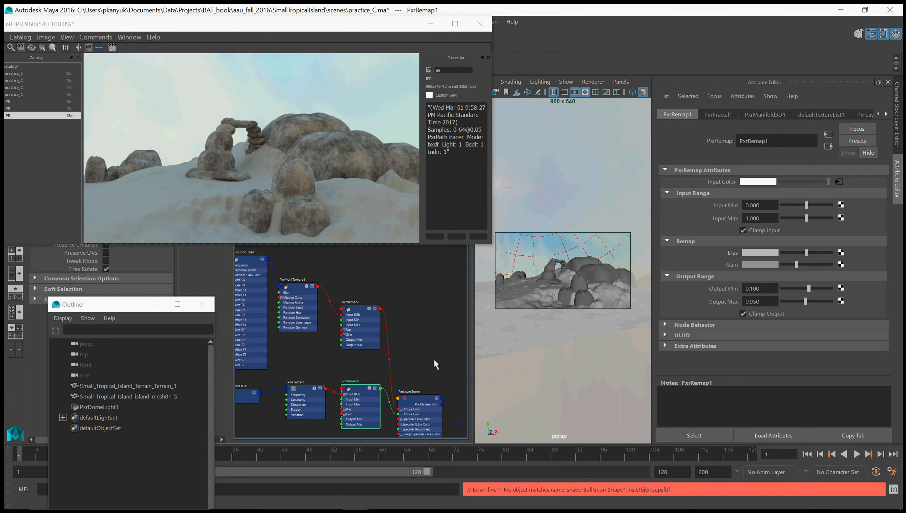
Step: Move the IPR render window clear of the main menus and save the scene
{"action": "middle_click_drag", "start_coordinate": [433, 358], "coordinate": [344, 310], "text": "alt"}
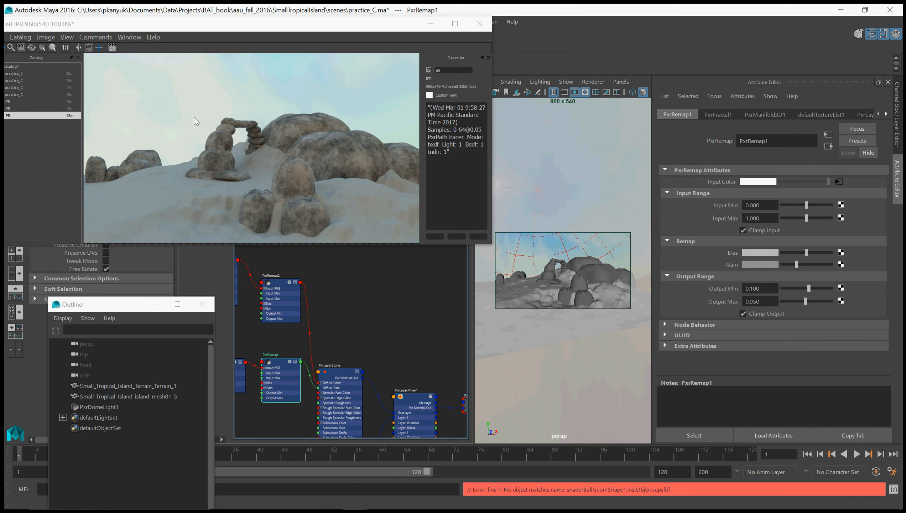
{"action": "left_click", "coordinate": [115, 47]}
{"action": "left_click_drag", "start_coordinate": [145, 29], "coordinate": [194, 82]}
{"action": "left_click", "coordinate": [13, 22]}
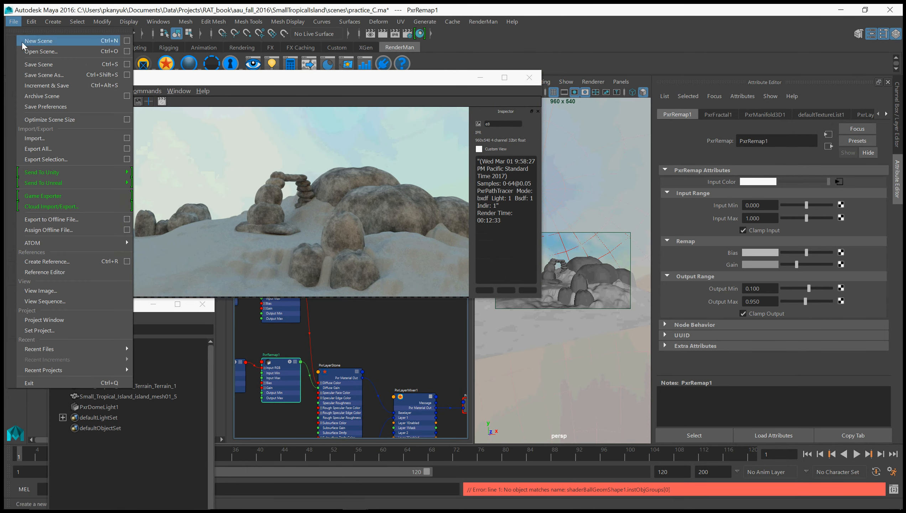
{"action": "left_click", "coordinate": [32, 65]}
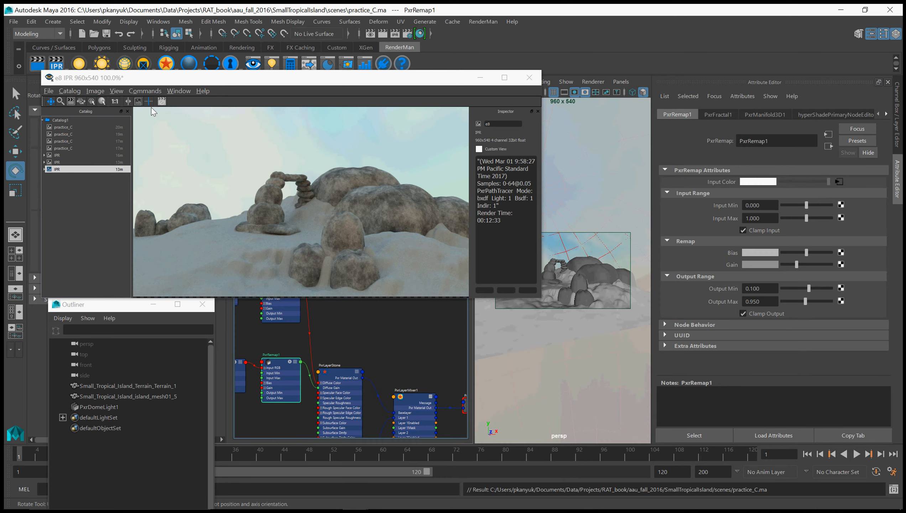
{"action": "left_click_drag", "start_coordinate": [222, 79], "coordinate": [215, 43]}
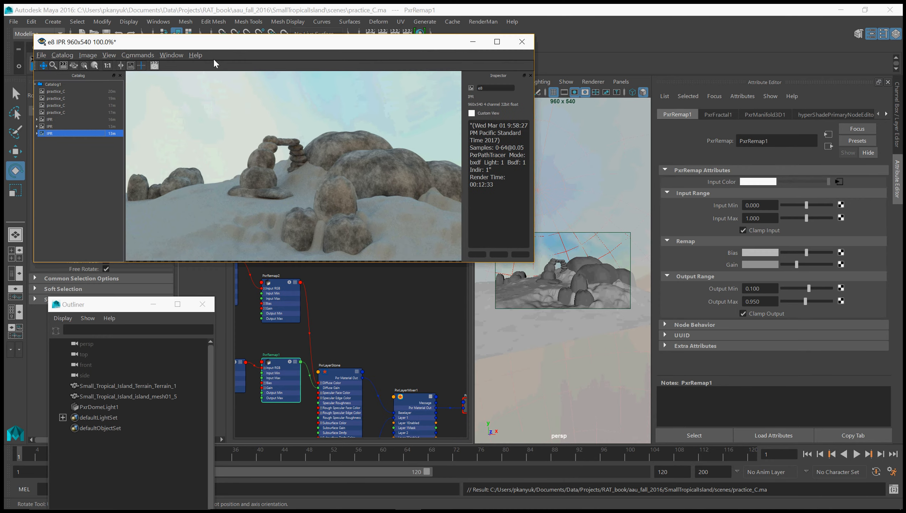
Step: Create a PxrDisplace node in the empty graph area above the PxrLayerMixer1 node
{"action": "middle_click_drag", "start_coordinate": [378, 335], "coordinate": [353, 358], "text": "alt"}
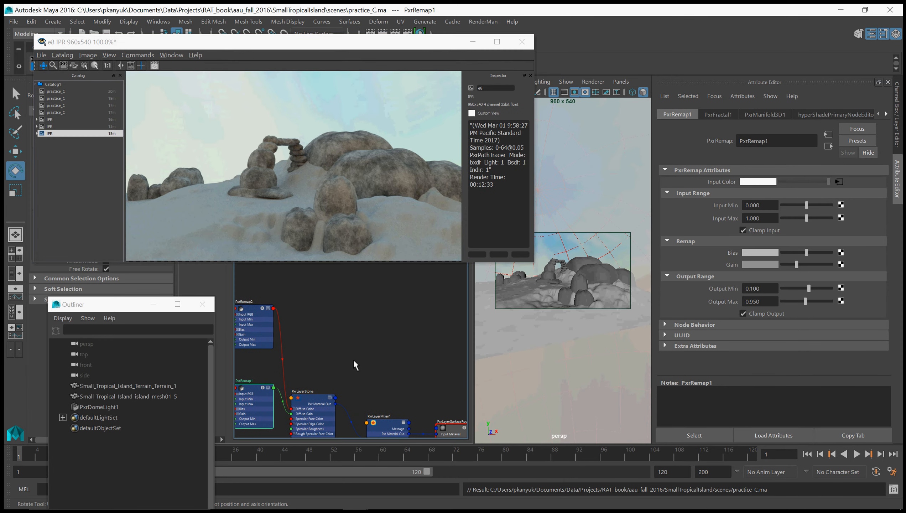
{"action": "key", "text": "Tab"}
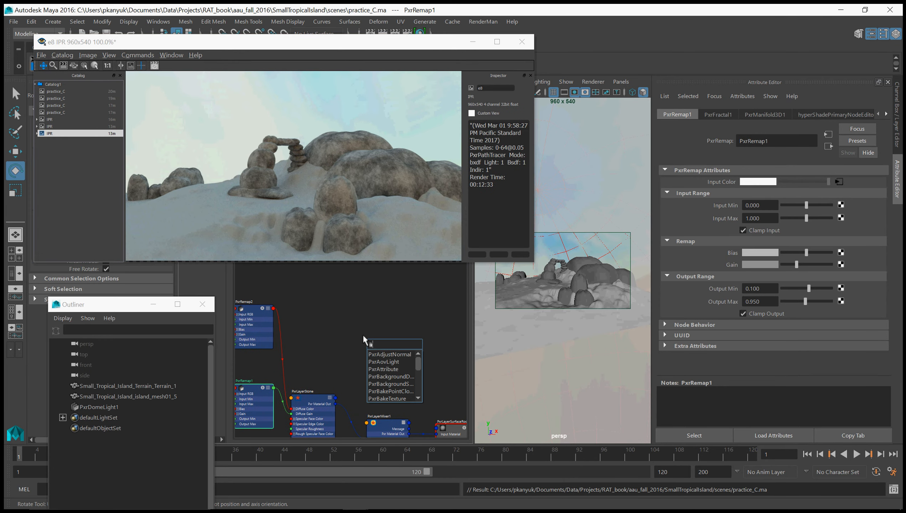
{"action": "type", "text": "pxrD"}
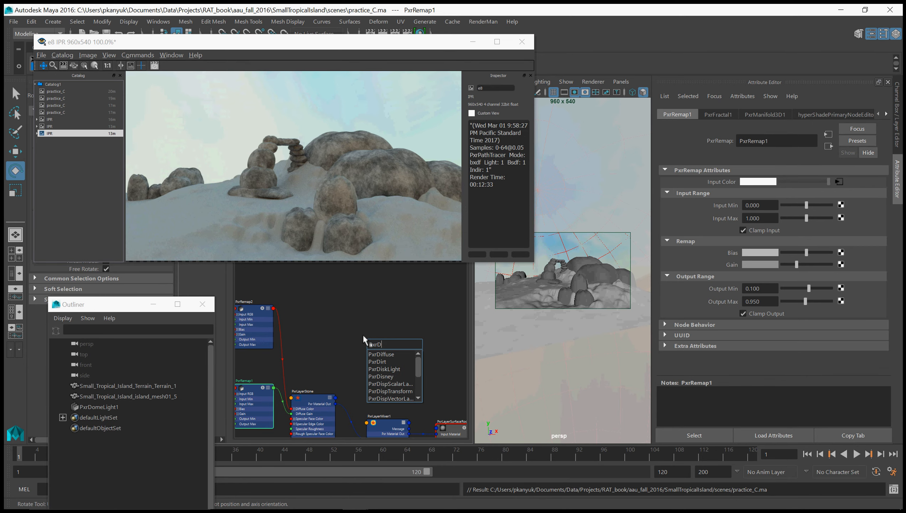
{"action": "type", "text": "isp"}
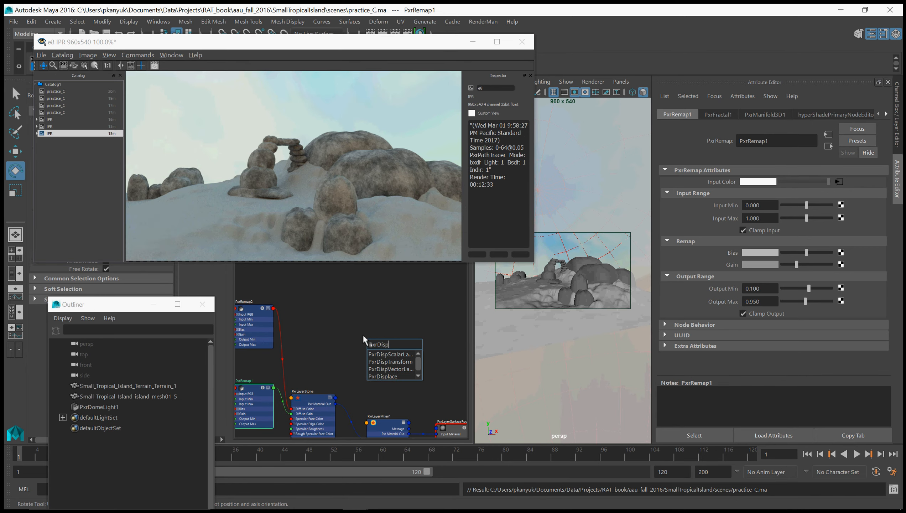
{"action": "type", "text": "lace"}
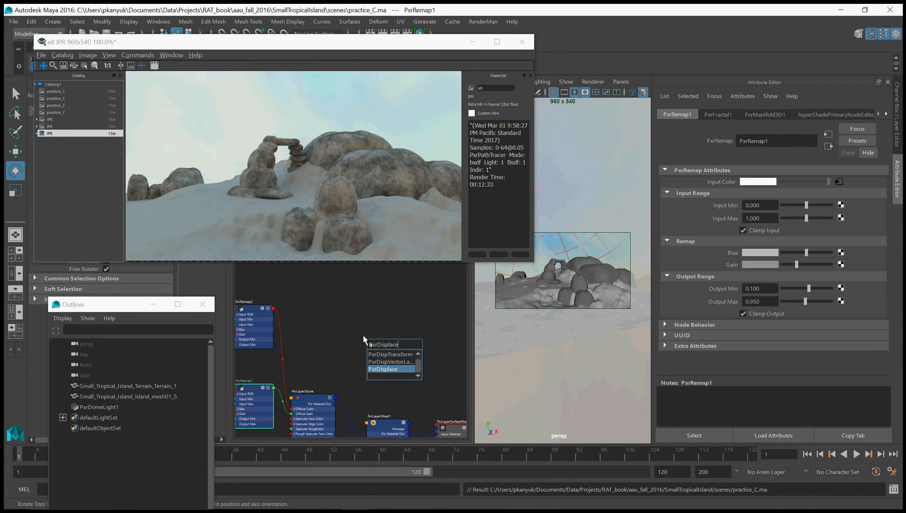
{"action": "key", "text": "Return"}
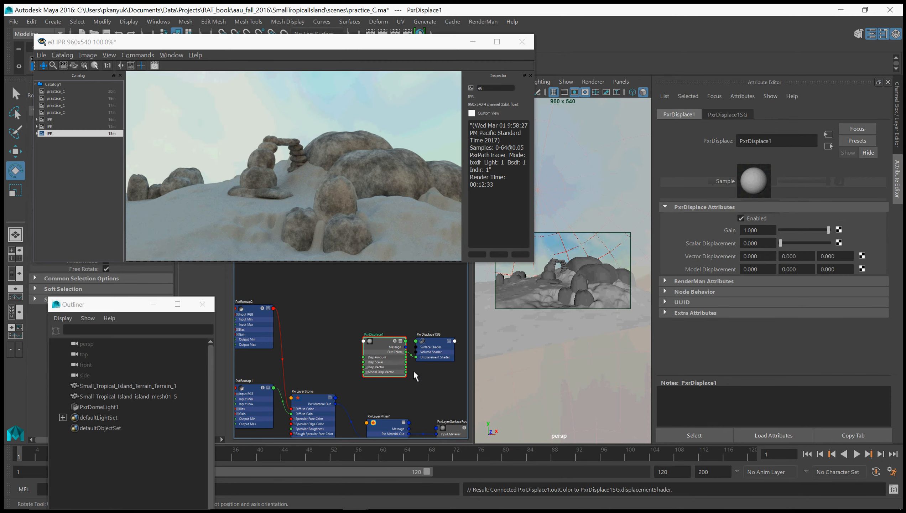
Step: Arrange the PxrDisplace1 node and its shading group above the PxrLayerSurfaceRock node and its shading group
{"action": "middle_click_drag", "start_coordinate": [415, 375], "coordinate": [342, 356], "text": "alt"}
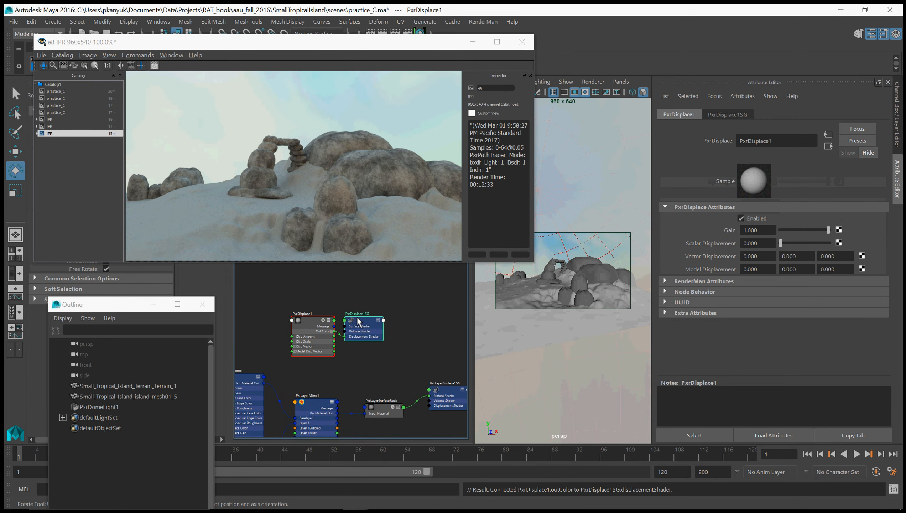
{"action": "left_click_drag", "start_coordinate": [358, 317], "coordinate": [411, 316]}
{"action": "left_click_drag", "start_coordinate": [314, 323], "coordinate": [451, 320]}
{"action": "left_click_drag", "start_coordinate": [356, 330], "coordinate": [376, 325]}
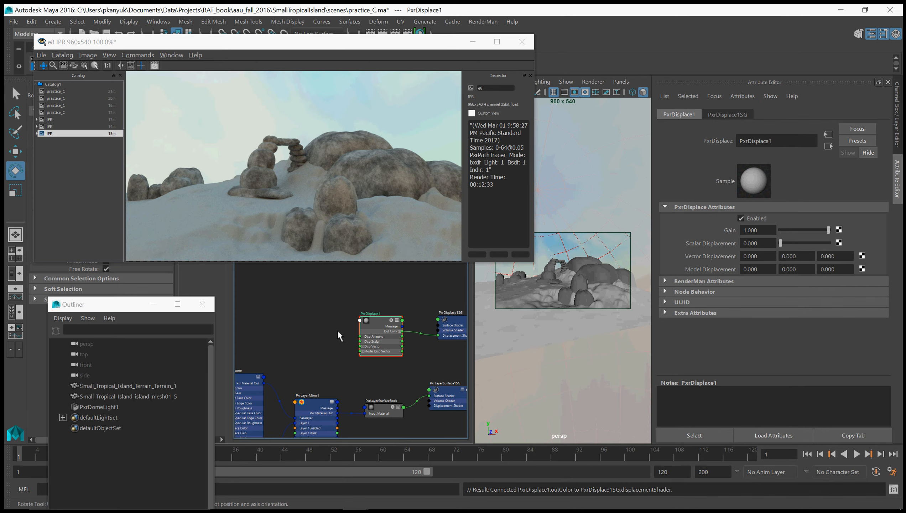
Step: Create a PxrMix node in the graph between the PxrRemap2 and PxrDisplace1 nodes
{"action": "middle_click_drag", "start_coordinate": [321, 337], "coordinate": [365, 321], "text": "alt"}
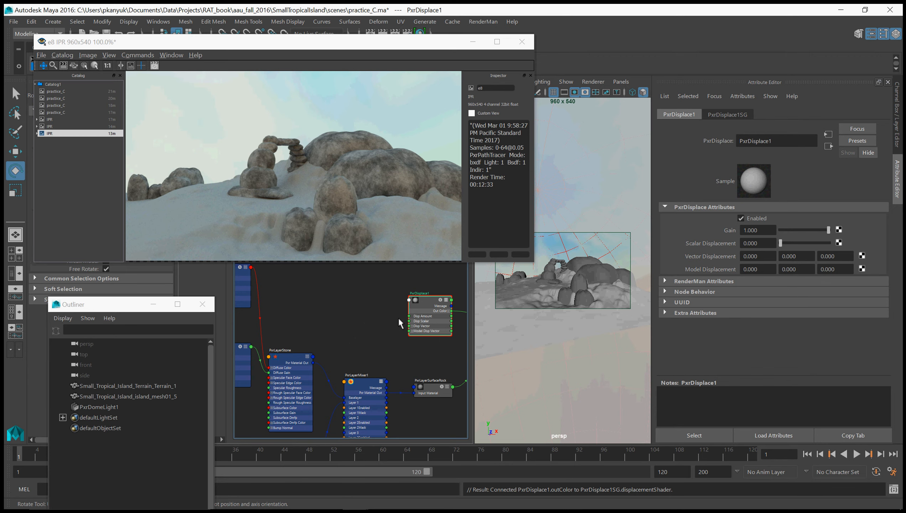
{"action": "middle_click_drag", "start_coordinate": [342, 316], "coordinate": [357, 338], "text": "alt"}
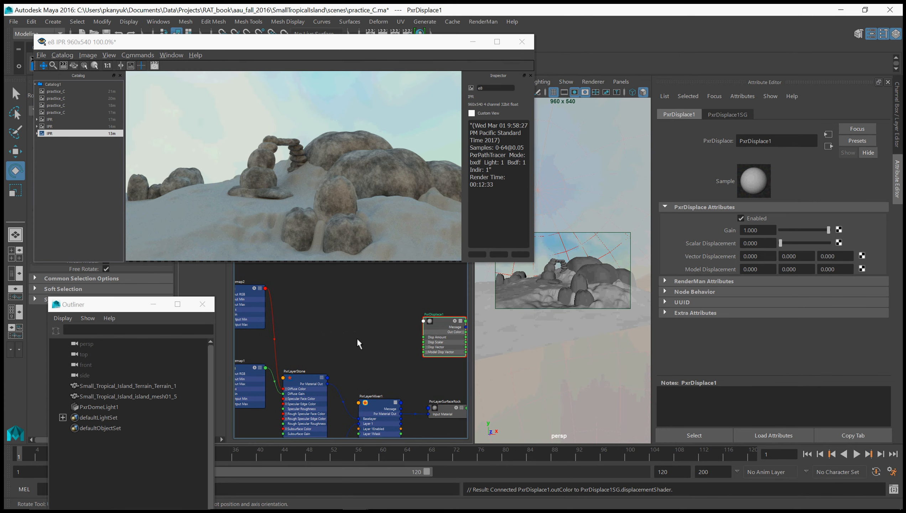
{"action": "key", "text": "Tab"}
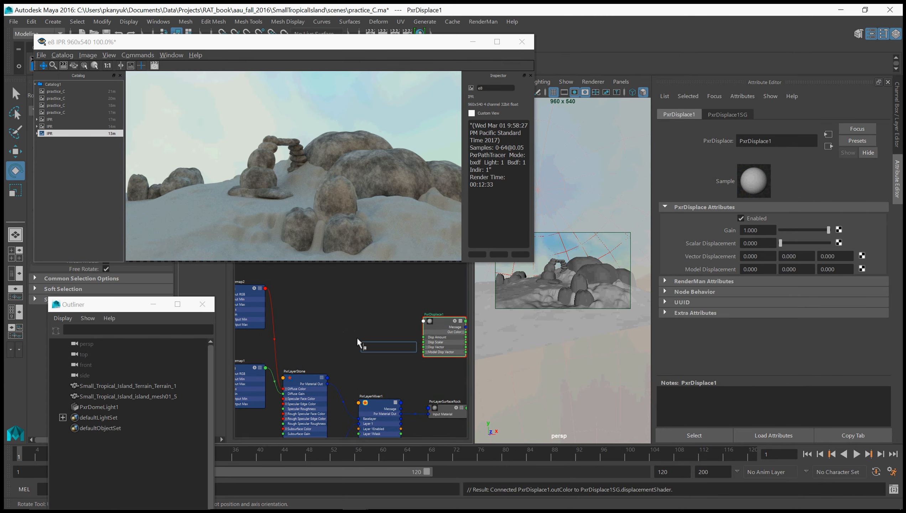
{"action": "type", "text": "PxrMix"}
{"action": "key", "text": "Return"}
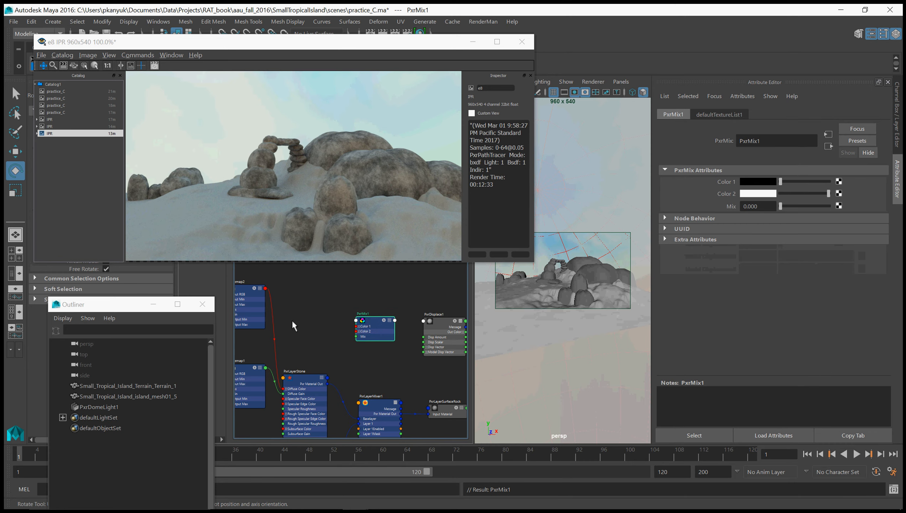
Step: Connect the Result RGB output of PxrRemap2 to the Color 1 input of PxrMix1
{"action": "middle_click_drag", "start_coordinate": [291, 319], "coordinate": [325, 353], "text": "alt"}
{"action": "left_click", "coordinate": [332, 315]}
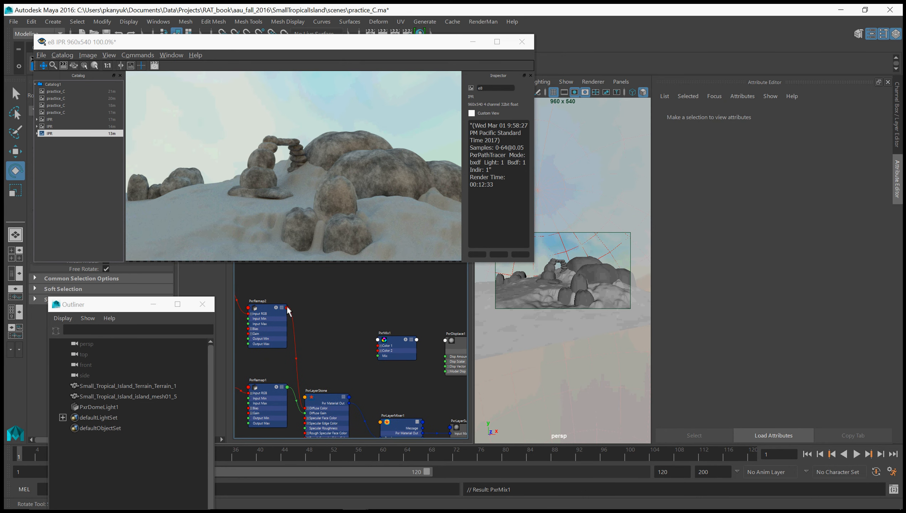
{"action": "left_click", "coordinate": [287, 308]}
{"action": "mouse_move", "coordinate": [316, 440]}
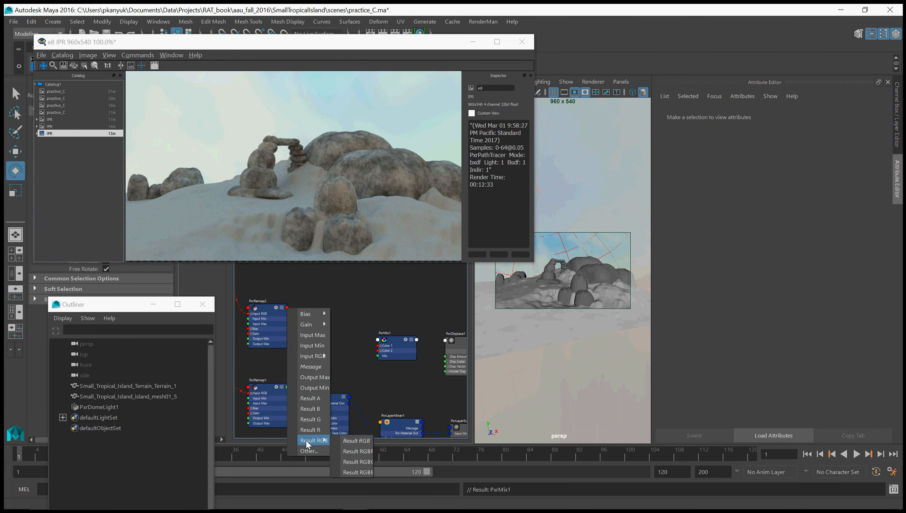
{"action": "left_click", "coordinate": [353, 440]}
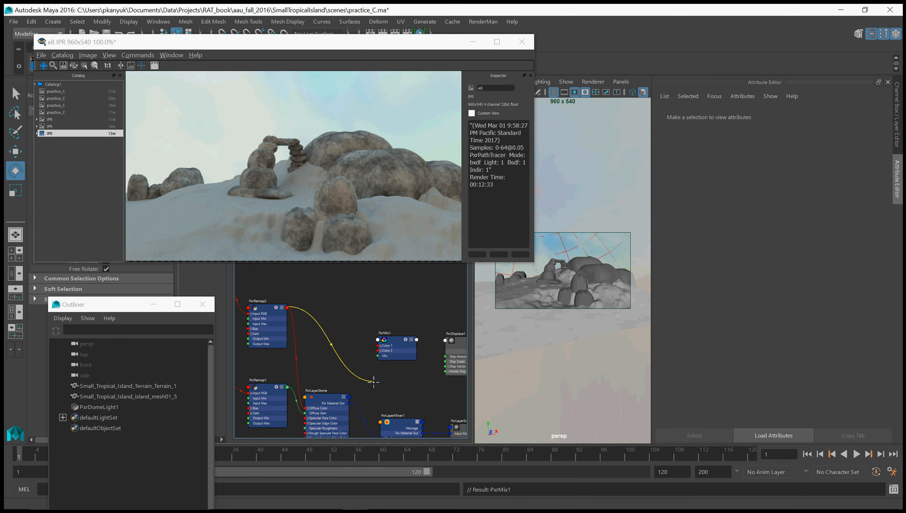
{"action": "left_click", "coordinate": [377, 345]}
Step: Connect the Result RGB output of PxrRemap1 to the Color 2 input of PxrMix1
{"action": "middle_click_drag", "start_coordinate": [353, 357], "coordinate": [328, 310], "text": "alt"}
{"action": "middle_click_drag", "start_coordinate": [340, 348], "coordinate": [378, 367], "text": "alt"}
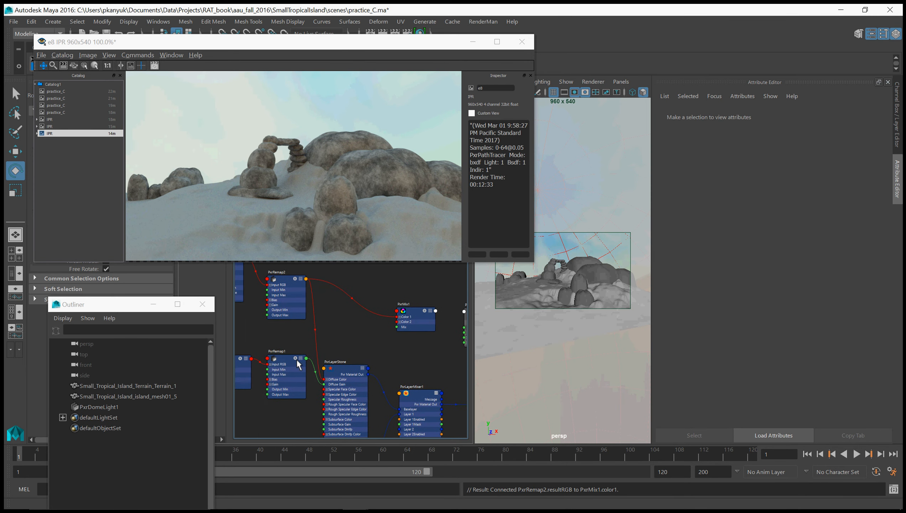
{"action": "left_click", "coordinate": [283, 358]}
{"action": "left_click", "coordinate": [306, 358]}
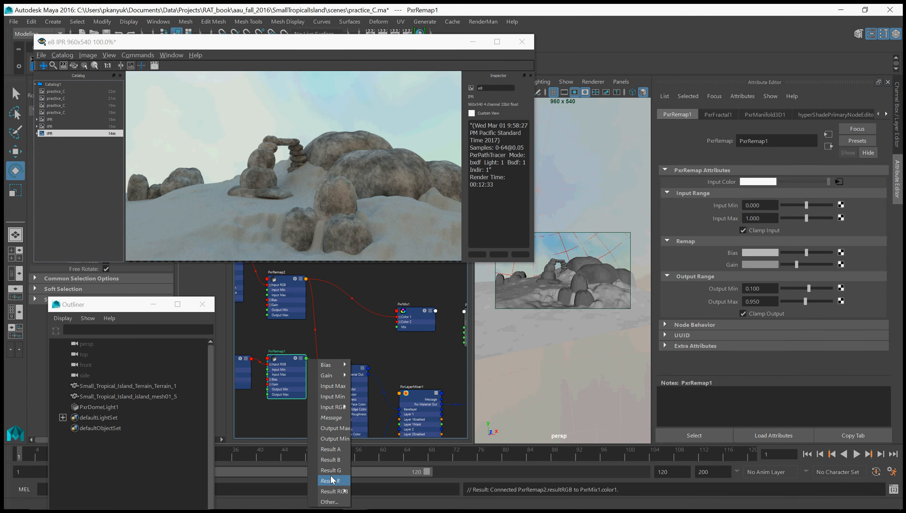
{"action": "mouse_move", "coordinate": [344, 495]}
{"action": "left_click", "coordinate": [377, 473]}
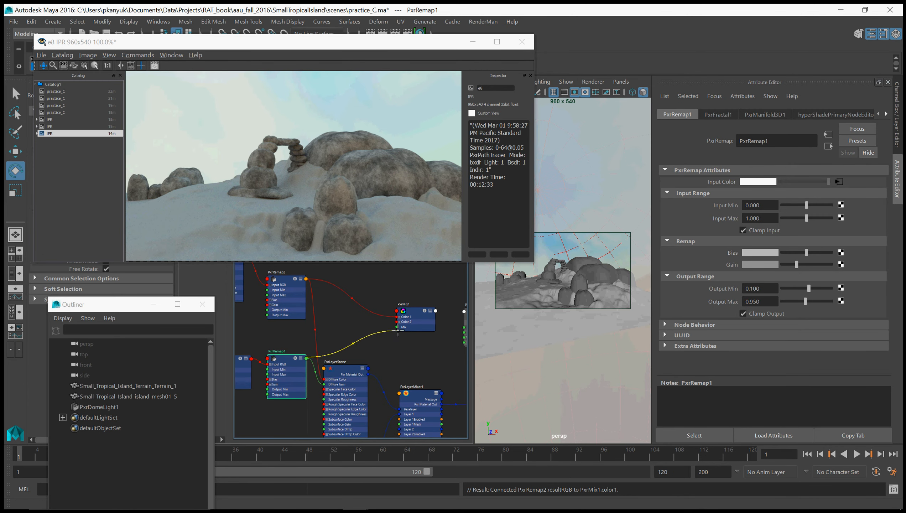
{"action": "left_click", "coordinate": [396, 321]}
Step: Set the Mix value of the PxrMix1 node to 0.5
{"action": "left_click", "coordinate": [417, 311]}
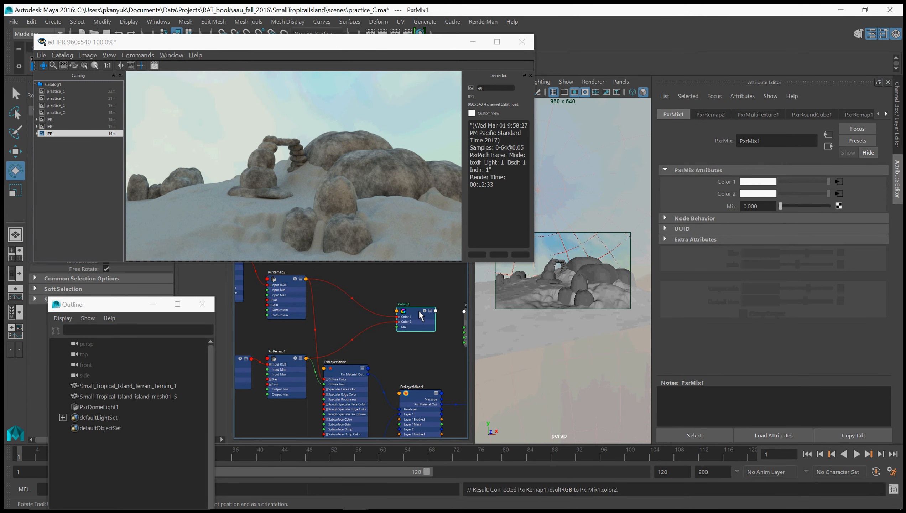
{"action": "left_click", "coordinate": [749, 207]}
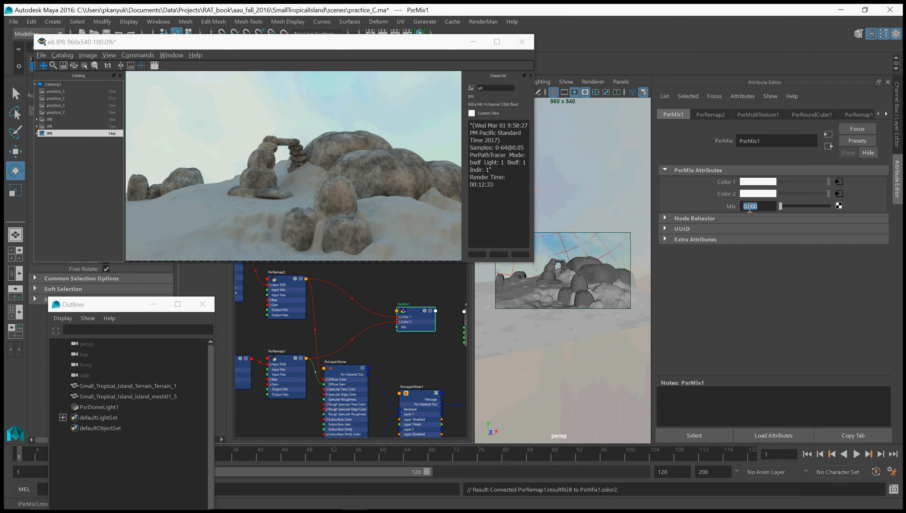
{"action": "type", "text": "-"}
{"action": "key", "text": "Return"}
Step: Make room beside PxrMix1 and place a new PxrRemap node between it and PxrDisplace1
{"action": "middle_click_drag", "start_coordinate": [439, 360], "coordinate": [377, 369], "text": "alt"}
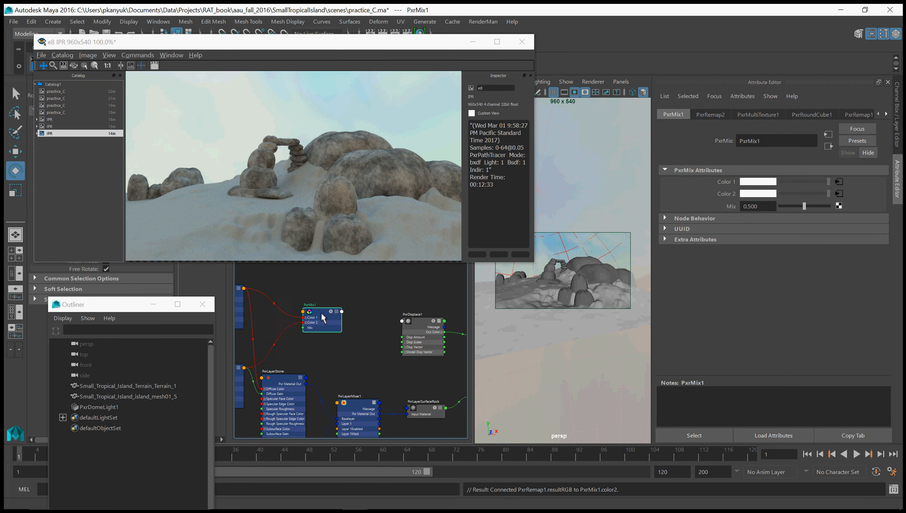
{"action": "left_click", "coordinate": [339, 328]}
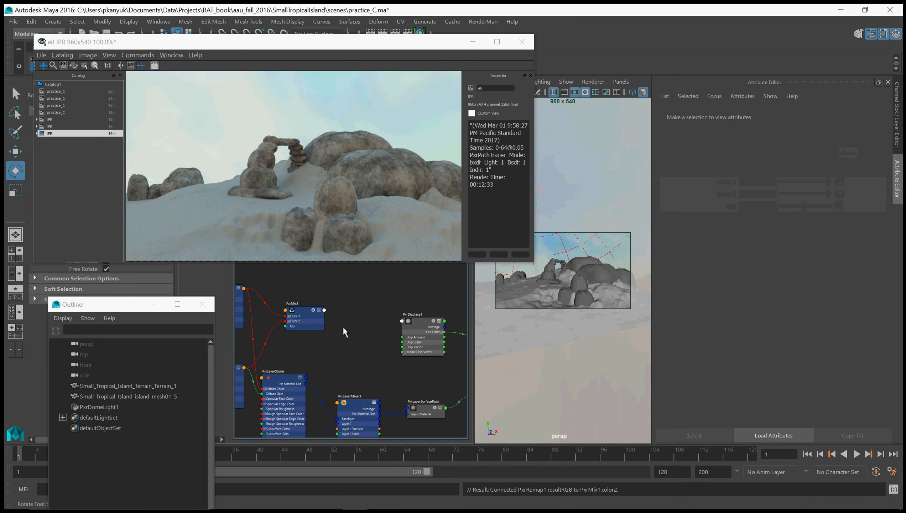
{"action": "key", "text": "Tab"}
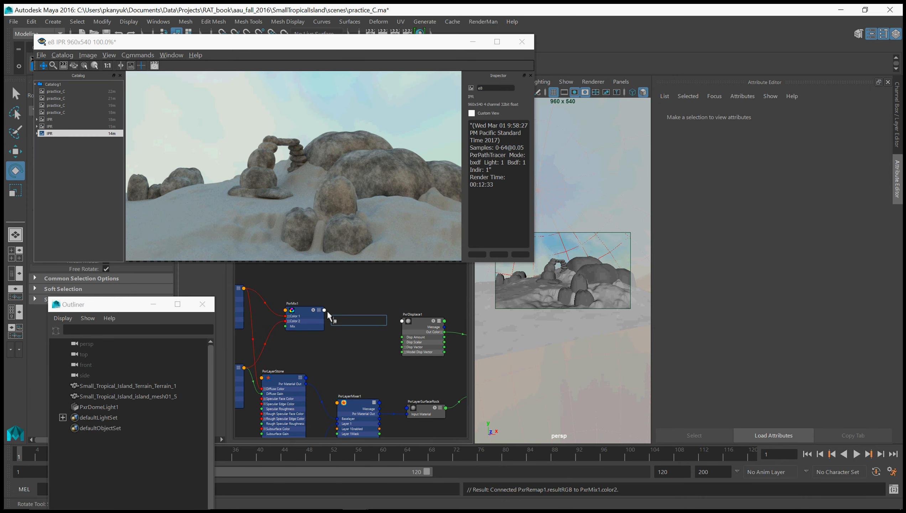
{"action": "type", "text": "Pxr"}
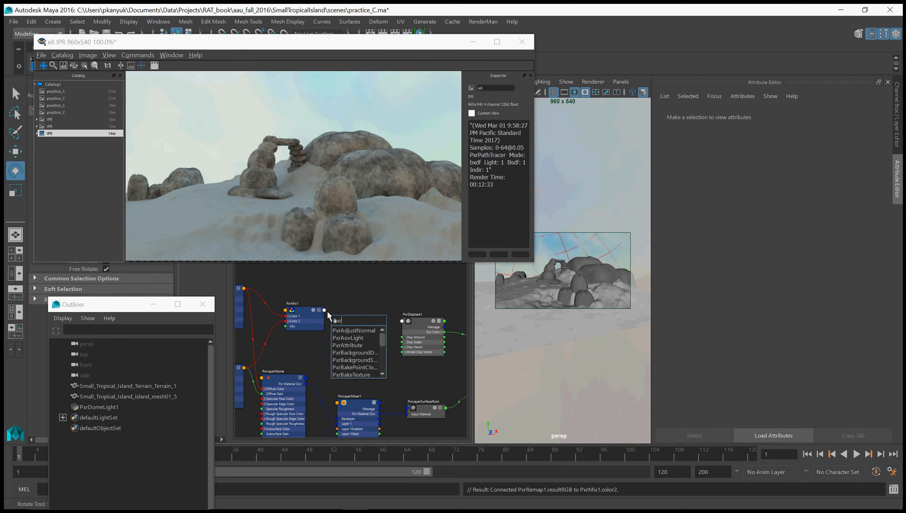
{"action": "type", "text": "Remap"}
{"action": "key", "text": "Return"}
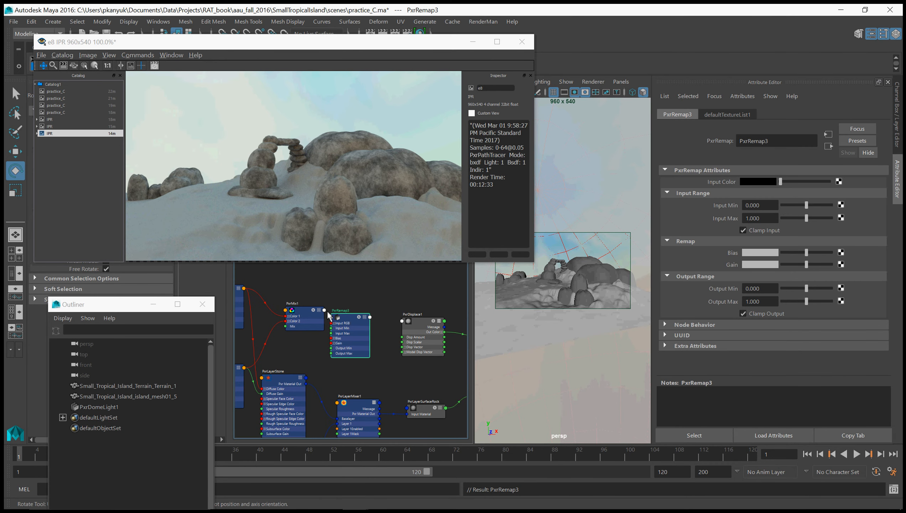
{"action": "left_click_drag", "start_coordinate": [354, 319], "coordinate": [360, 313]}
Step: Connect the Result RGB output of PxrMix1 to the Input RGB of PxrRemap3
{"action": "left_click", "coordinate": [324, 309]}
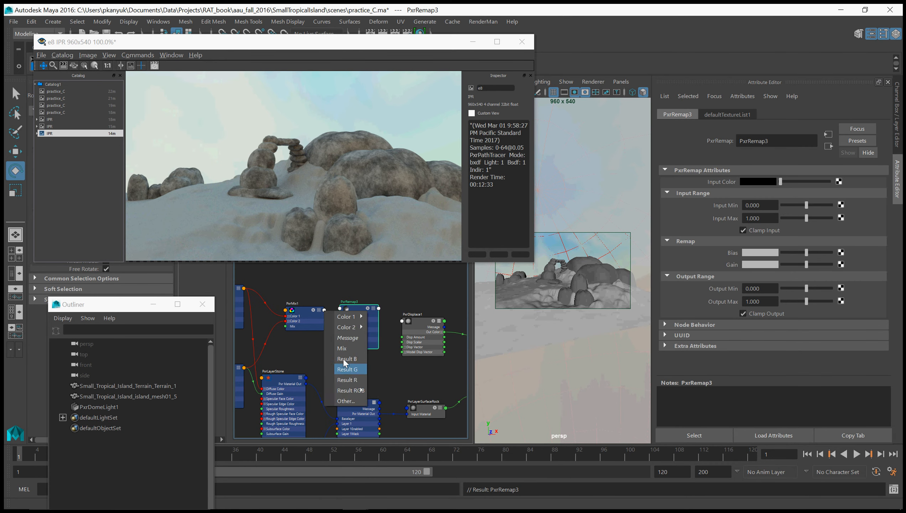
{"action": "mouse_move", "coordinate": [346, 392]}
{"action": "left_click", "coordinate": [394, 390]}
{"action": "left_click", "coordinate": [350, 315]}
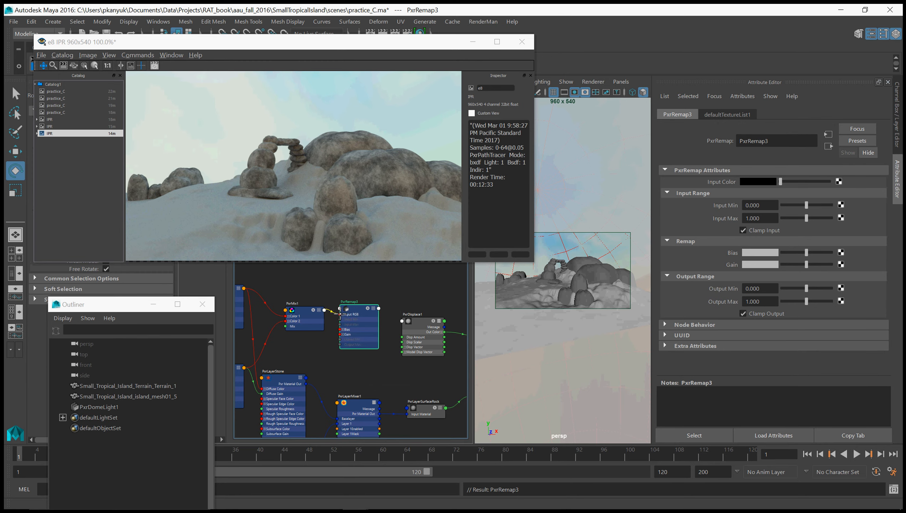
{"action": "left_click", "coordinate": [379, 308]}
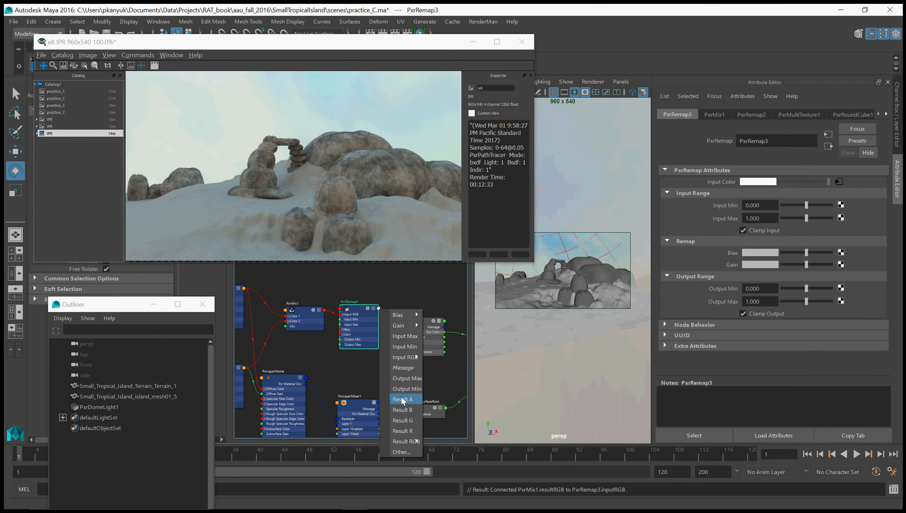
{"action": "mouse_move", "coordinate": [405, 441]}
{"action": "left_click", "coordinate": [439, 440]}
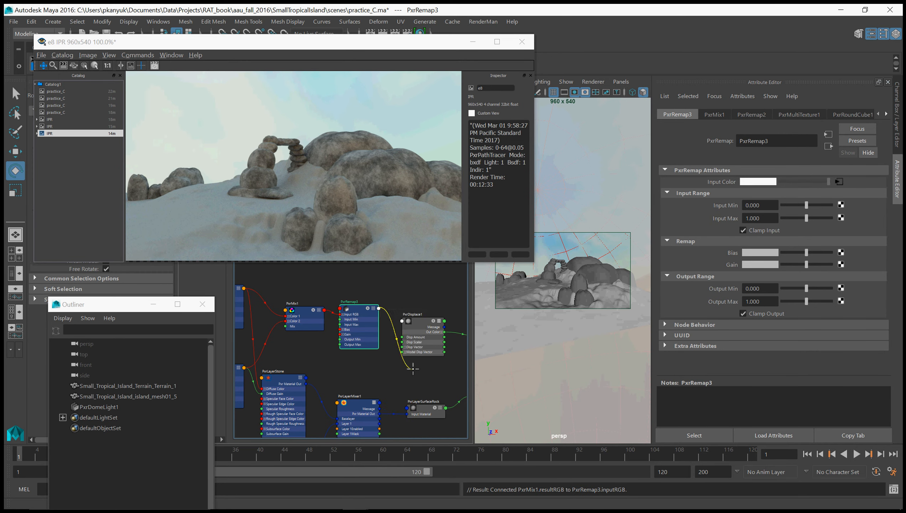
{"action": "scroll", "coordinate": [413, 360], "scroll_direction": "up", "scroll_amount": 2}
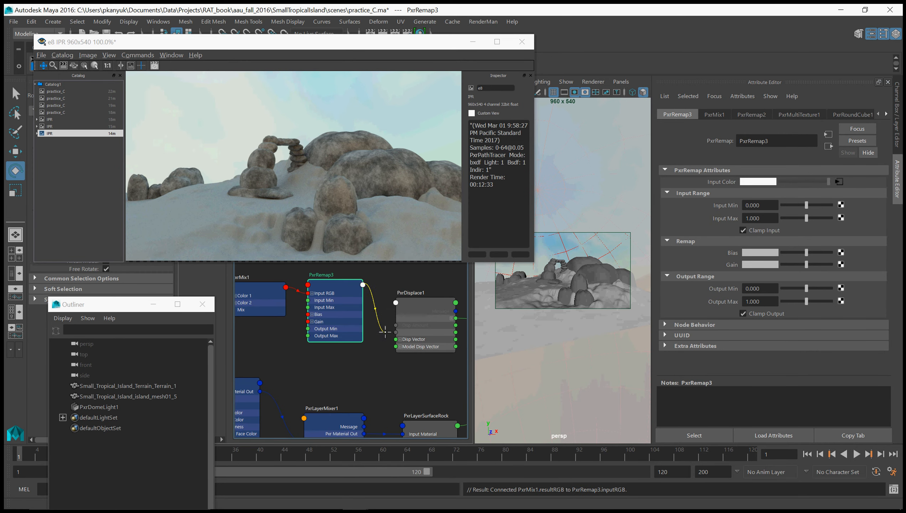
{"action": "left_click", "coordinate": [377, 311]}
Step: Connect the Result R output of PxrRemap3 to the Disp Scalar input of PxrDisplace1
{"action": "left_click", "coordinate": [363, 285]}
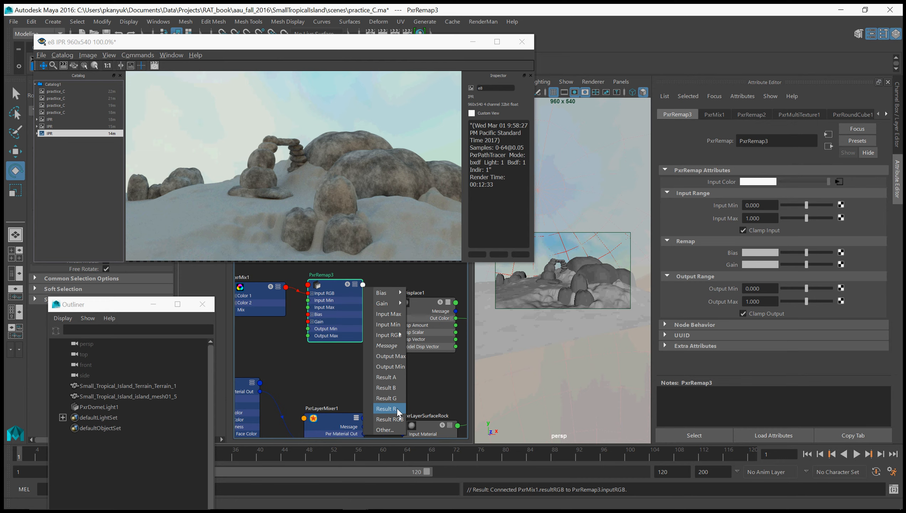
{"action": "left_click", "coordinate": [387, 409]}
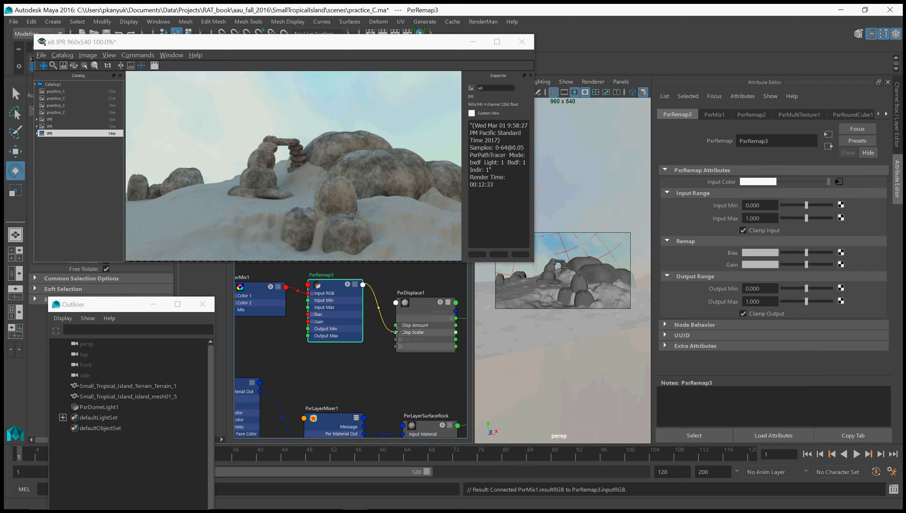
{"action": "left_click", "coordinate": [396, 332]}
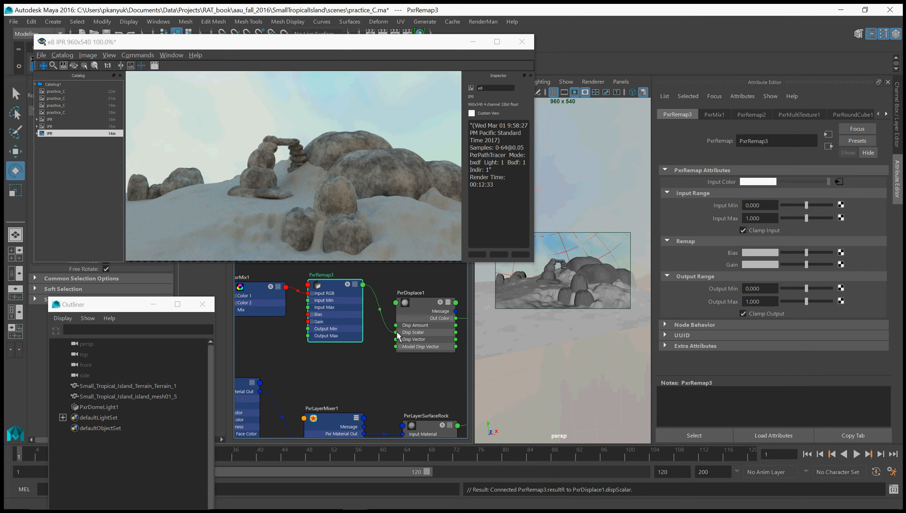
Step: Connect the Out Color of PxrDisplace1 to the Displacement Shader input of PxrLayerSurface1SG
{"action": "left_click", "coordinate": [424, 304]}
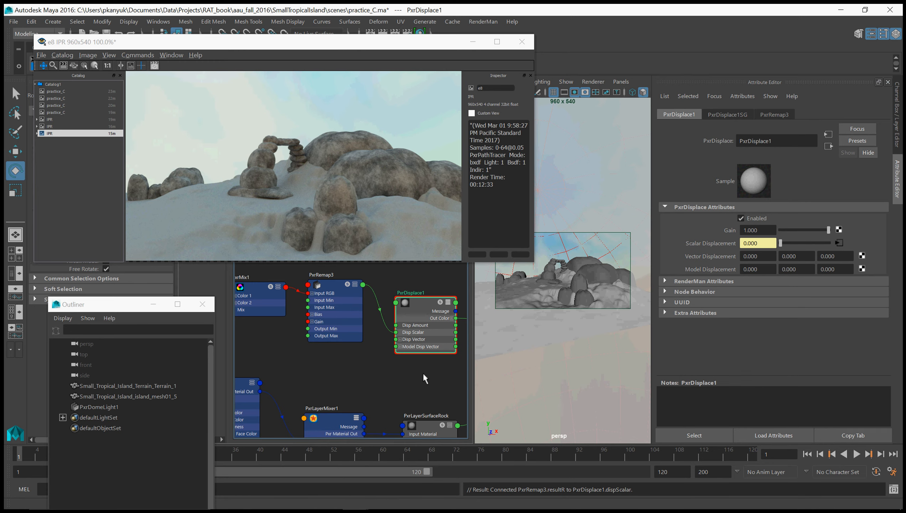
{"action": "middle_click_drag", "start_coordinate": [422, 372], "coordinate": [332, 355], "text": "alt"}
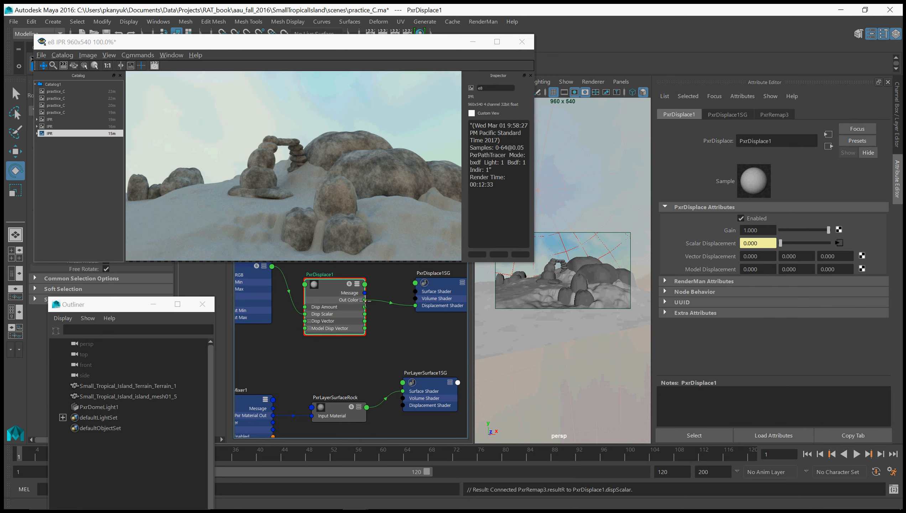
{"action": "left_click_drag", "start_coordinate": [365, 299], "coordinate": [405, 405]}
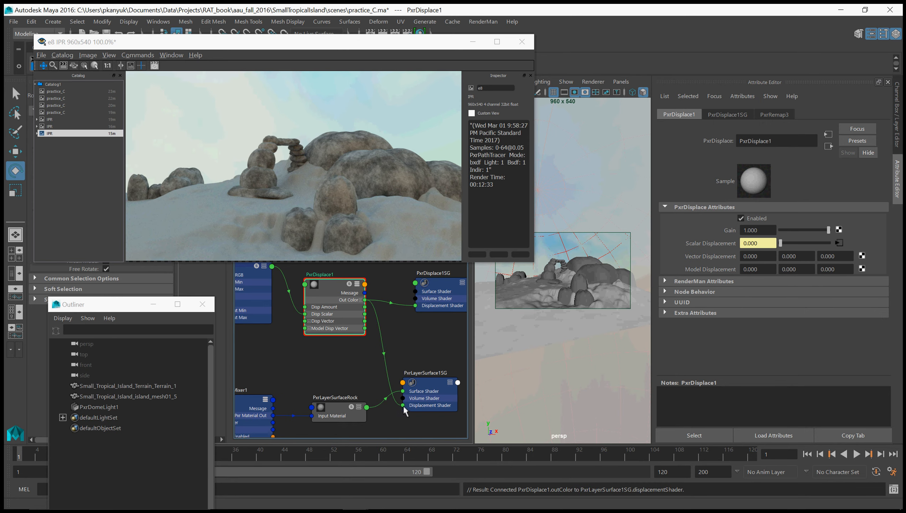
{"action": "scroll", "coordinate": [313, 374], "scroll_direction": "down", "scroll_amount": 3}
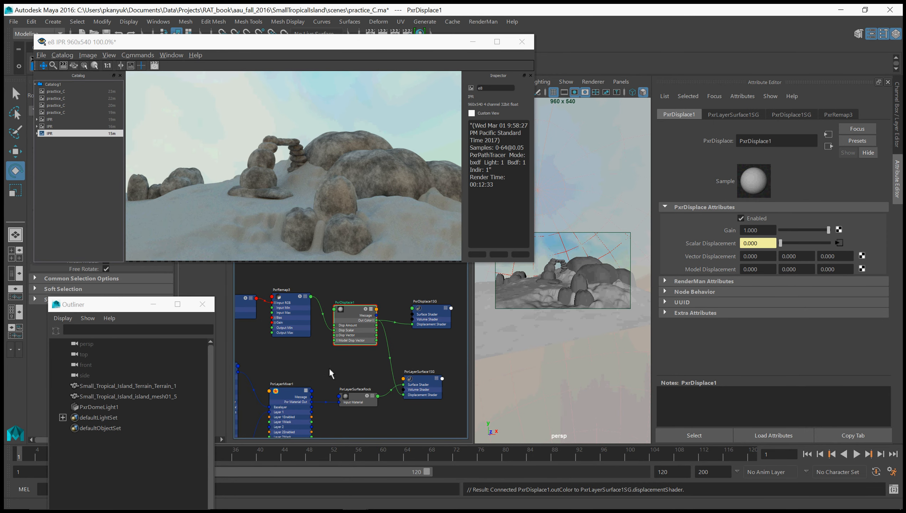
Step: Render the scene and compare the new practice_C render with the latest IPR render by switching between them
{"action": "left_click_drag", "start_coordinate": [100, 45], "coordinate": [144, 45]}
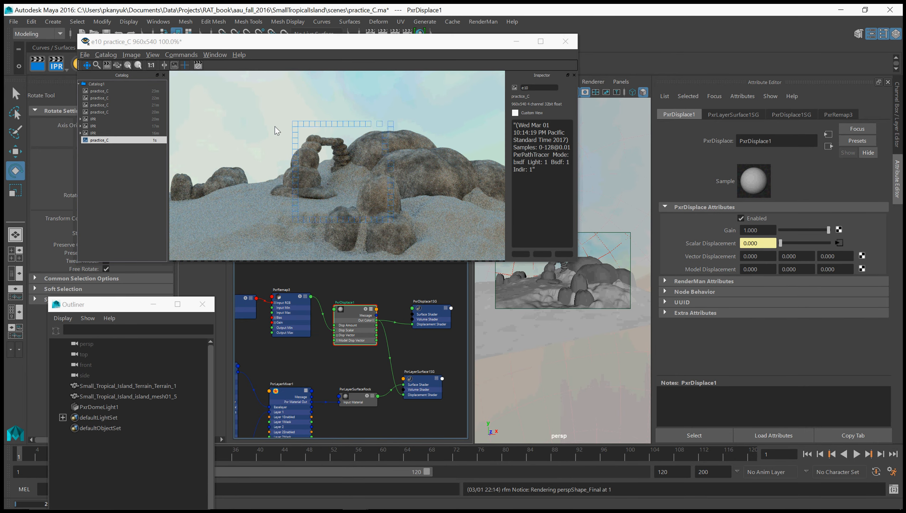
{"action": "left_click", "coordinate": [108, 140]}
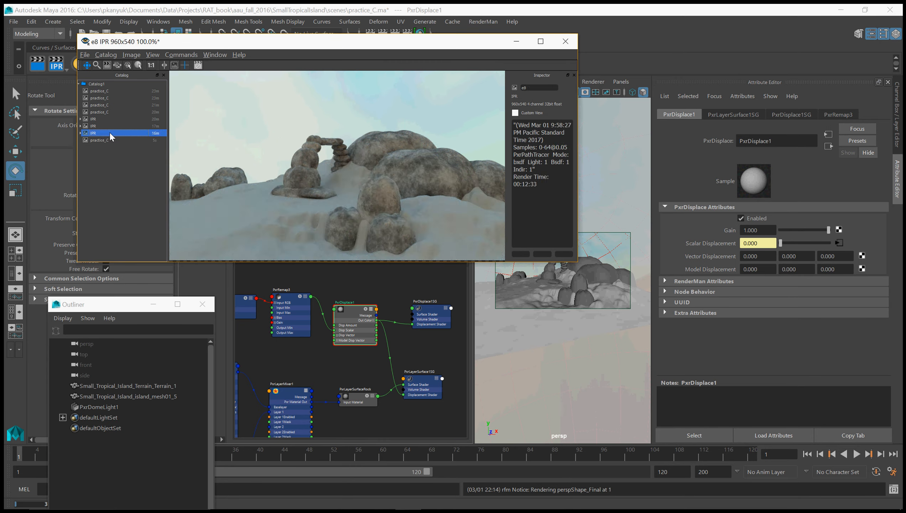
{"action": "left_click", "coordinate": [107, 134]}
{"action": "left_click", "coordinate": [106, 139]}
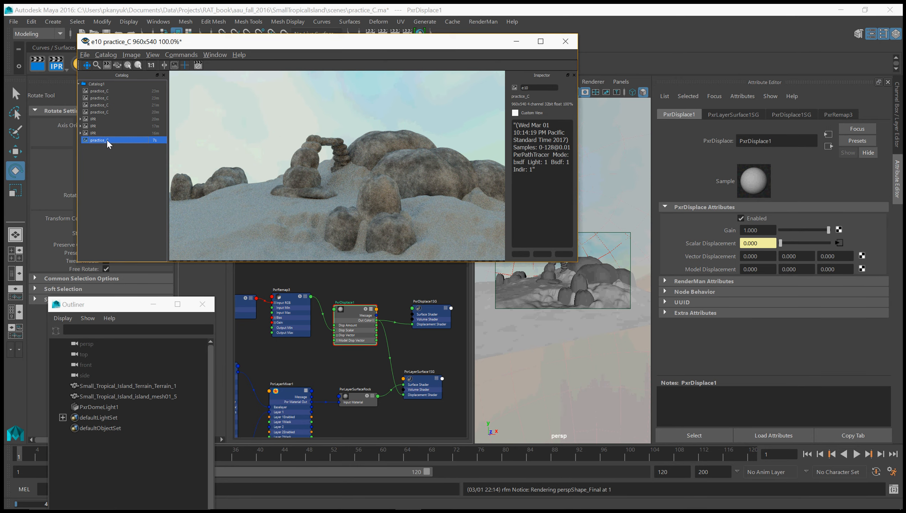
{"action": "left_click", "coordinate": [106, 133]}
{"action": "left_click", "coordinate": [106, 140]}
{"action": "left_click", "coordinate": [105, 134]}
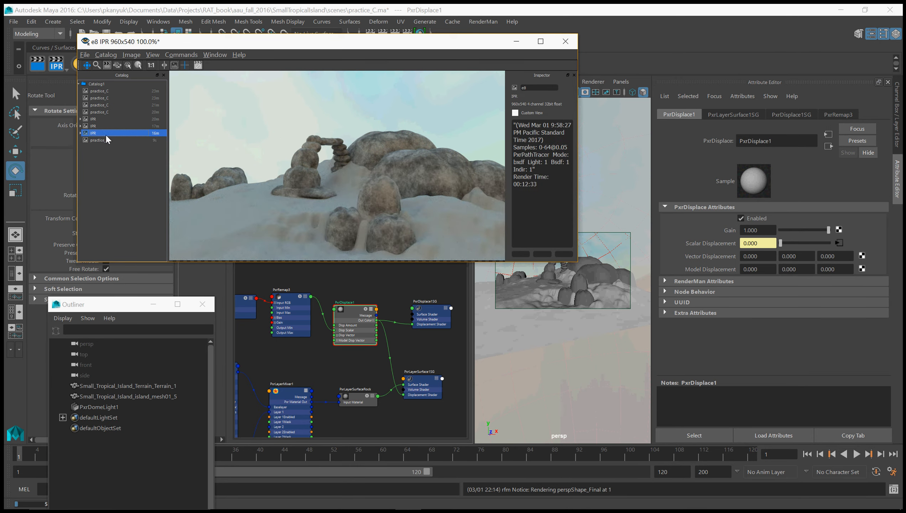
{"action": "left_click", "coordinate": [105, 139]}
{"action": "left_click", "coordinate": [106, 132]}
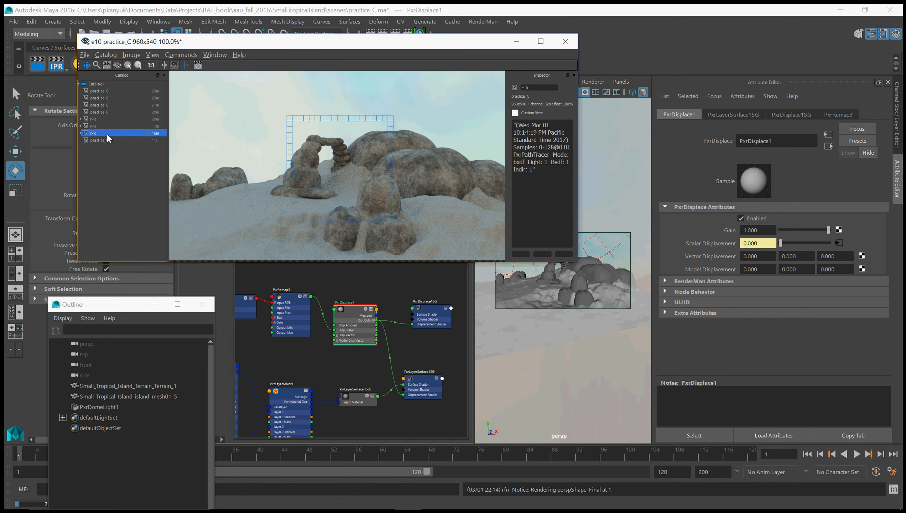
{"action": "left_click", "coordinate": [107, 138]}
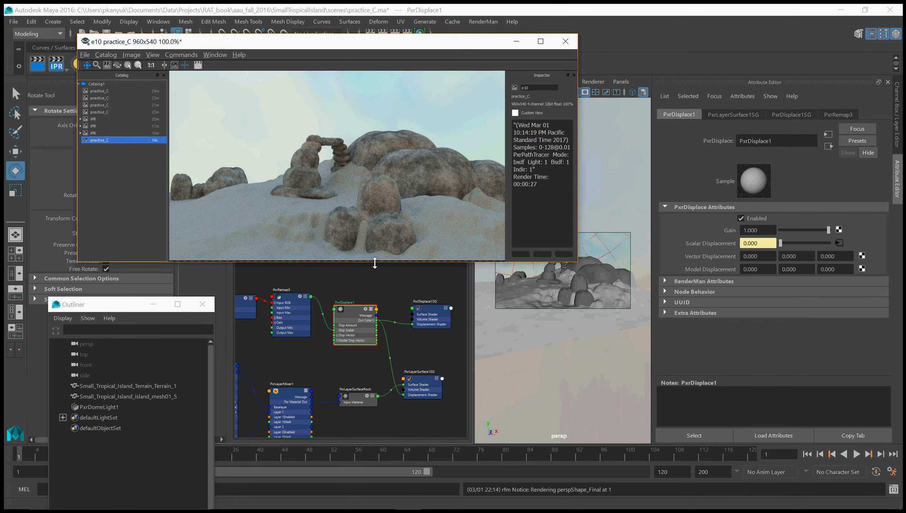
Step: Set the Gain of PxrDisplace1 to 10 and render the scene again
{"action": "left_click", "coordinate": [763, 230]}
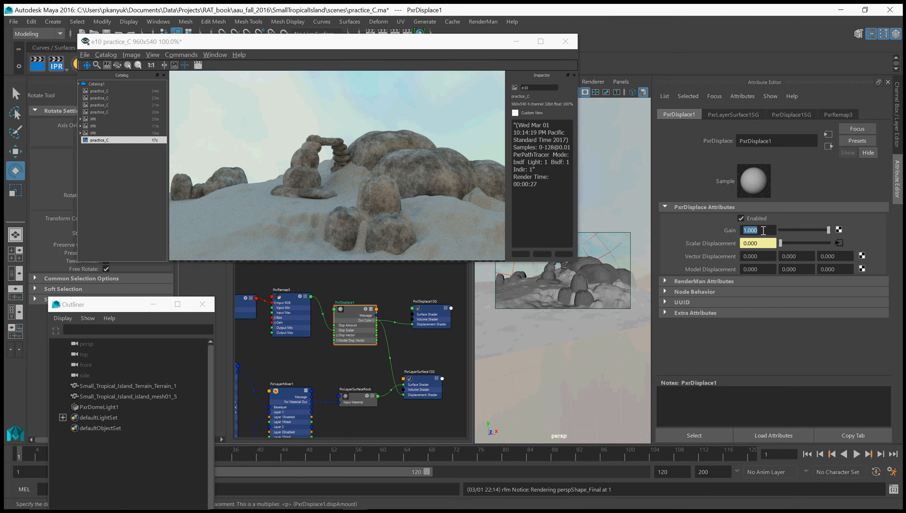
{"action": "type", "text": "10"}
{"action": "key", "text": "Return"}
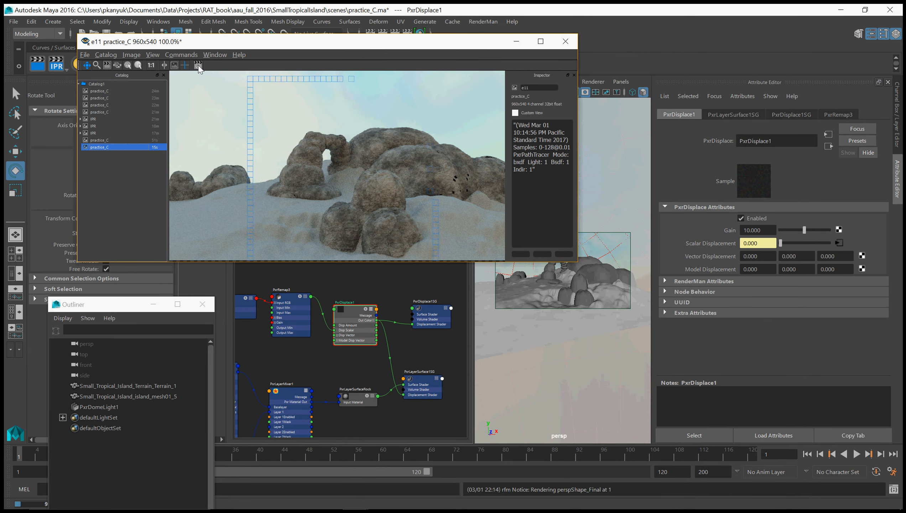
Step: Set the Displacement Bound in the RenderMan attributes of PxrDisplace1 to 10 and re-render the scene
{"action": "left_click", "coordinate": [355, 310]}
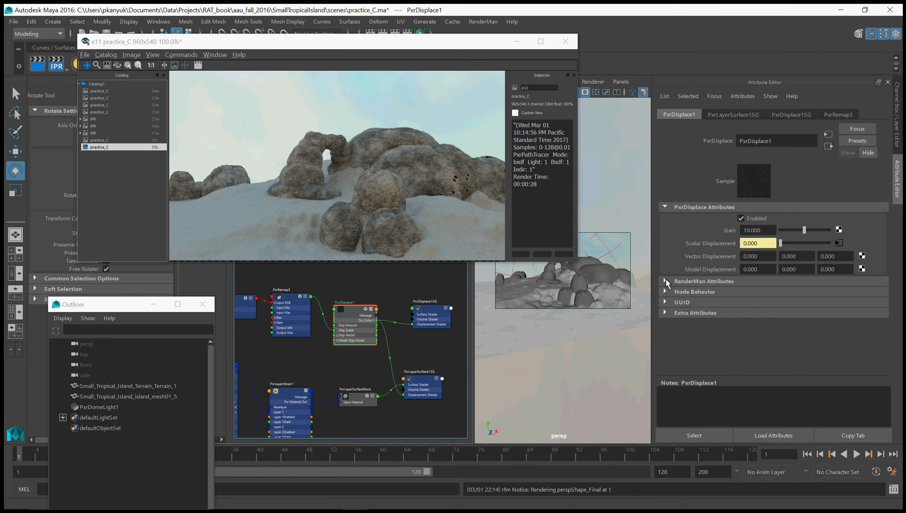
{"action": "left_click", "coordinate": [666, 282]}
{"action": "double_click", "coordinate": [761, 293]}
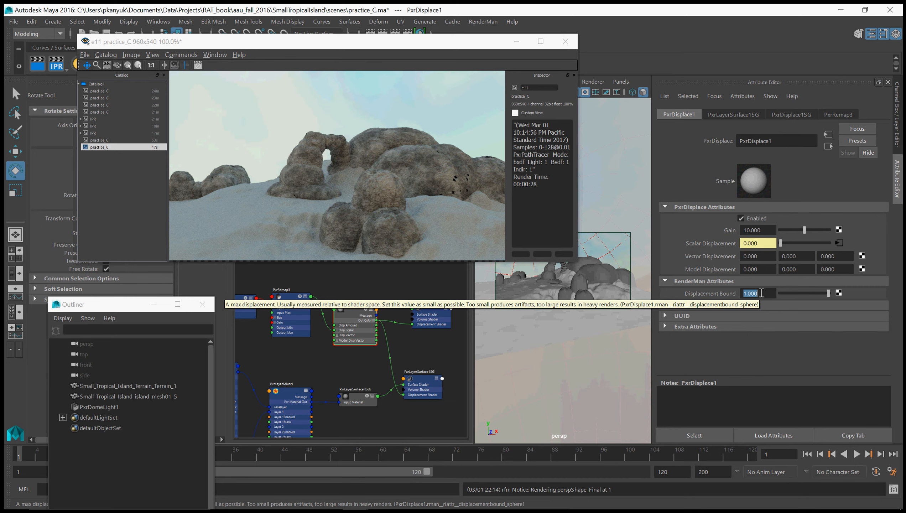
{"action": "type", "text": "10"}
{"action": "key", "text": "Return"}
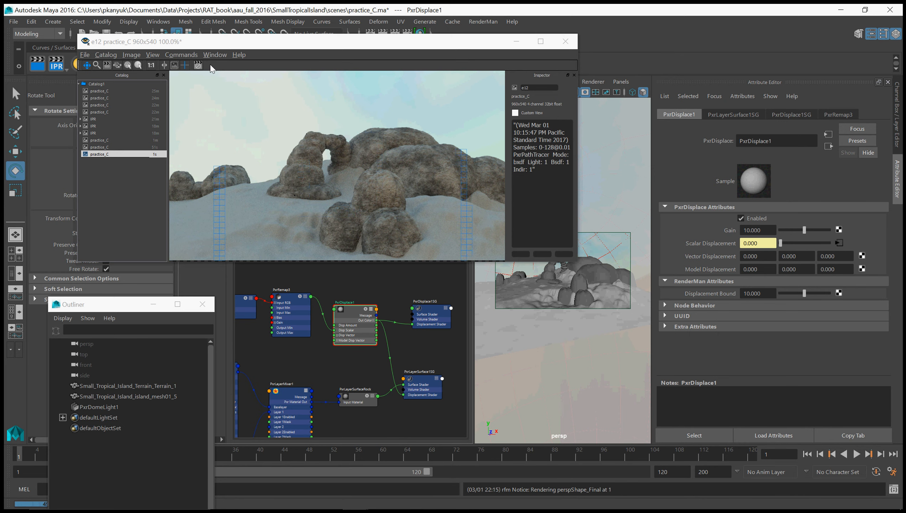
{"action": "left_click", "coordinate": [198, 65]}
Step: Set the output range of PxrRemap3 to a minimum of -0.5 and a maximum of 0.5
{"action": "left_click", "coordinate": [295, 302]}
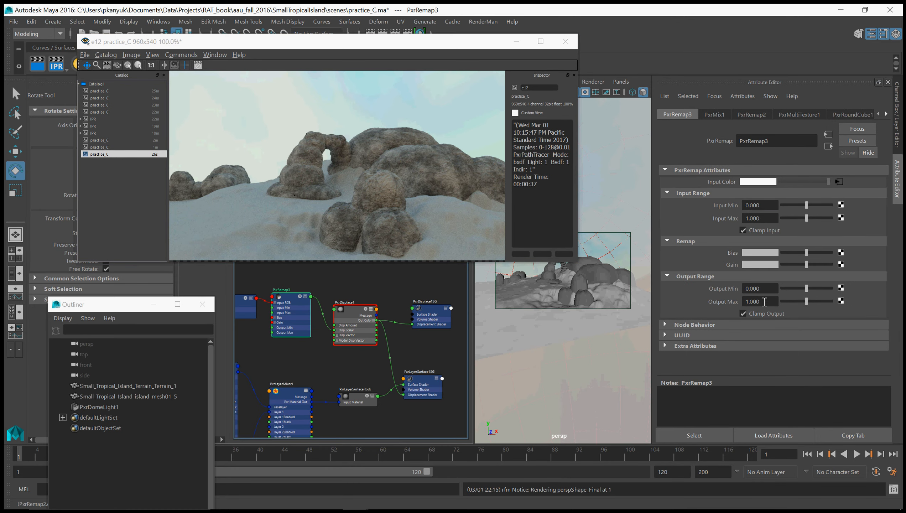
{"action": "left_click", "coordinate": [753, 288]}
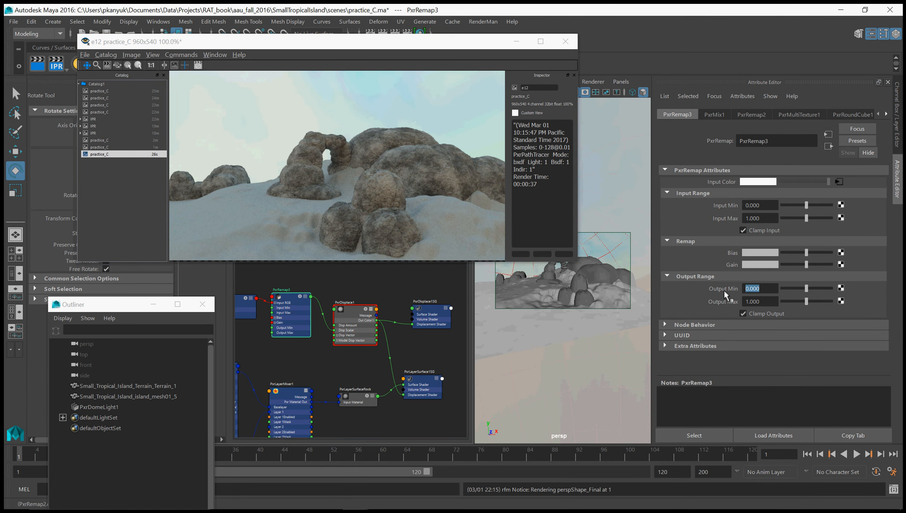
{"action": "type", "text": "-0"}
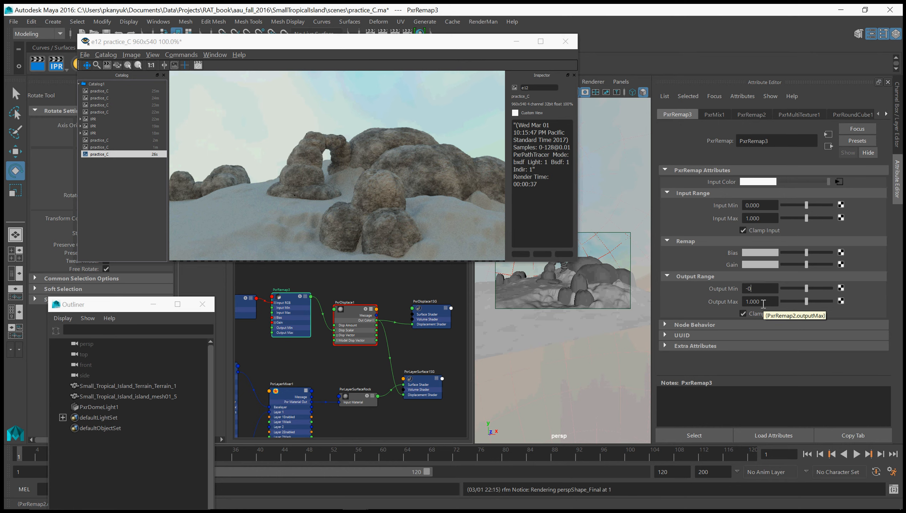
{"action": "type", "text": ".5"}
{"action": "key", "text": "Return"}
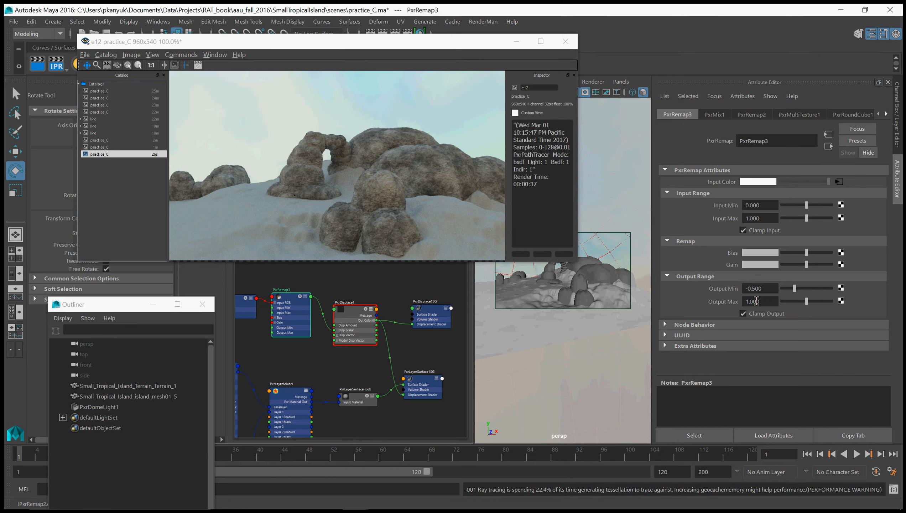
{"action": "left_click_drag", "start_coordinate": [762, 301], "coordinate": [730, 301]}
{"action": "type", "text": "0.5"}
{"action": "key", "text": "Return"}
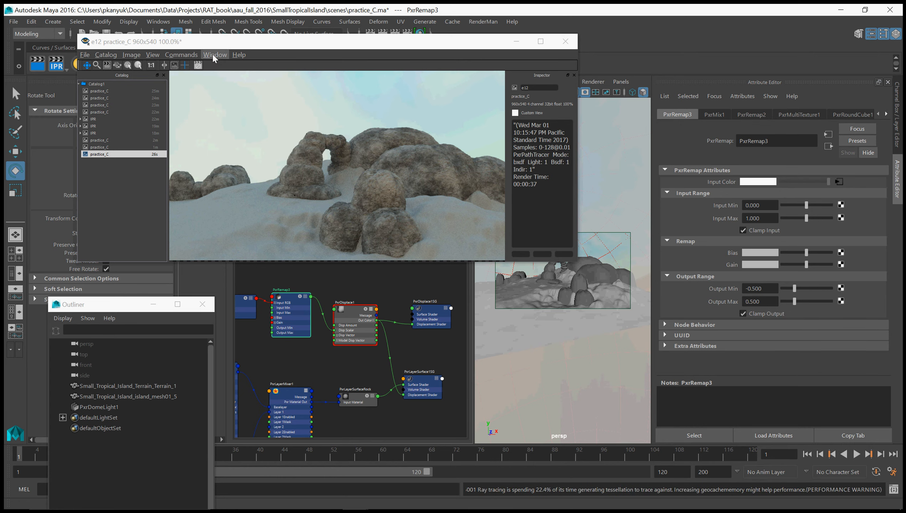
Step: Render the scene with the remapped displacement range and save the scene file practice_C.ma
{"action": "left_click", "coordinate": [32, 67]}
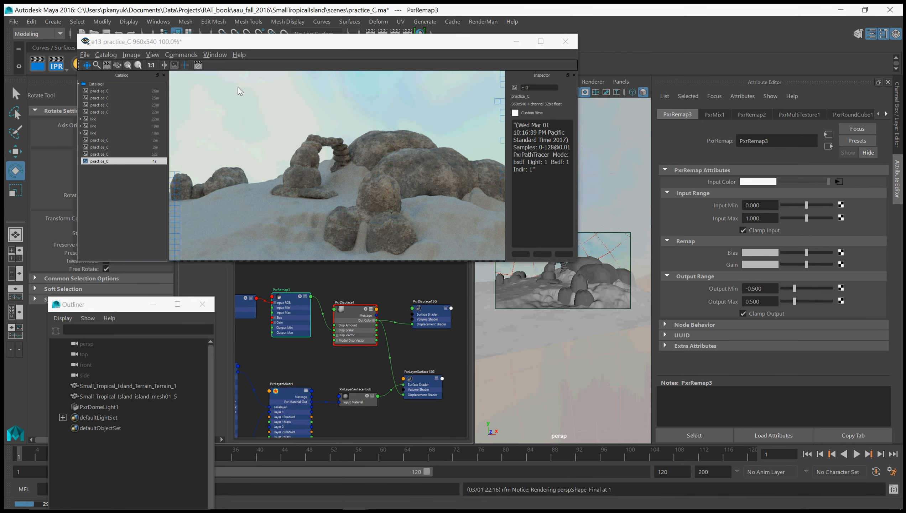
{"action": "left_click", "coordinate": [199, 67]}
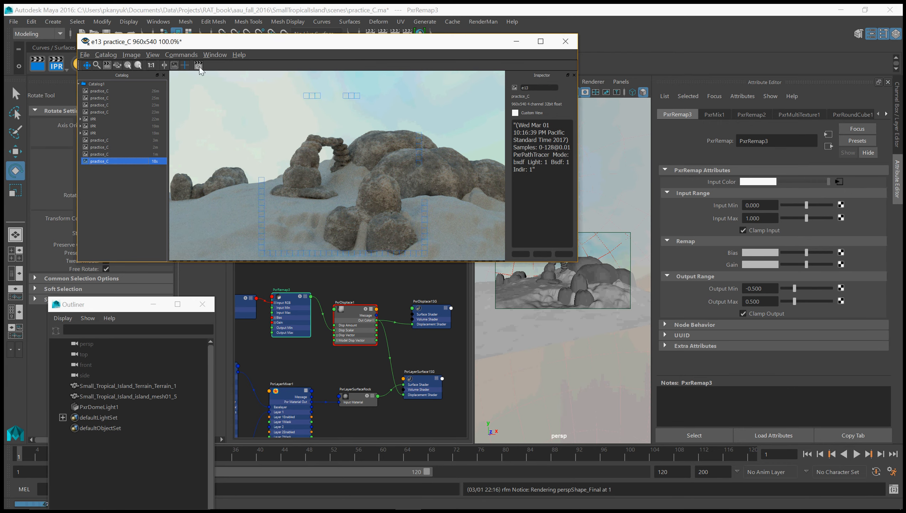
{"action": "left_click", "coordinate": [13, 22]}
{"action": "left_click", "coordinate": [24, 65]}
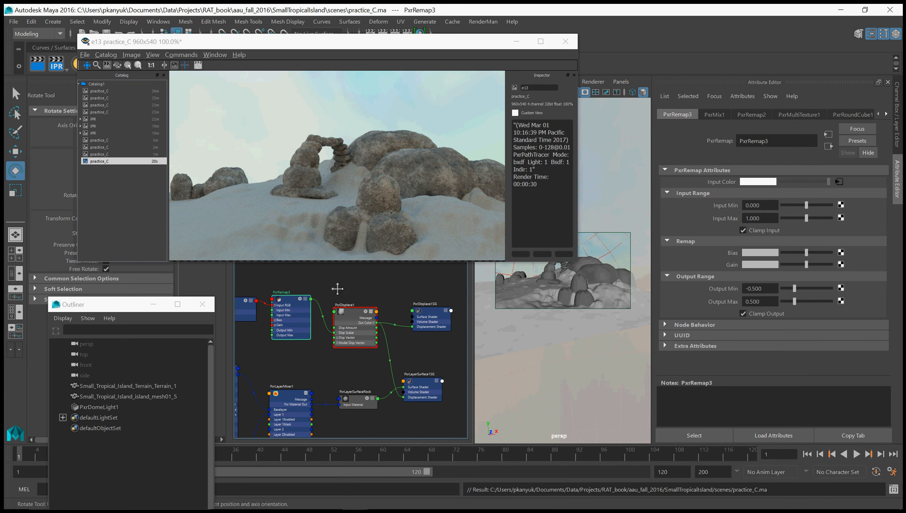
Step: Create a new PxrLayerSurface node in an empty area of the node graph above the rock network
{"action": "middle_click_drag", "start_coordinate": [337, 286], "coordinate": [381, 368], "text": "alt"}
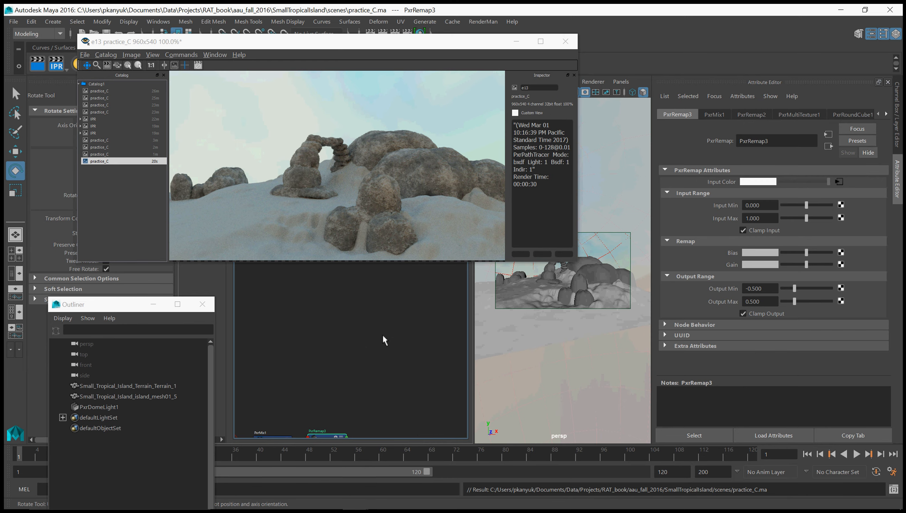
{"action": "key", "text": "Tab"}
{"action": "type", "text": "Px"}
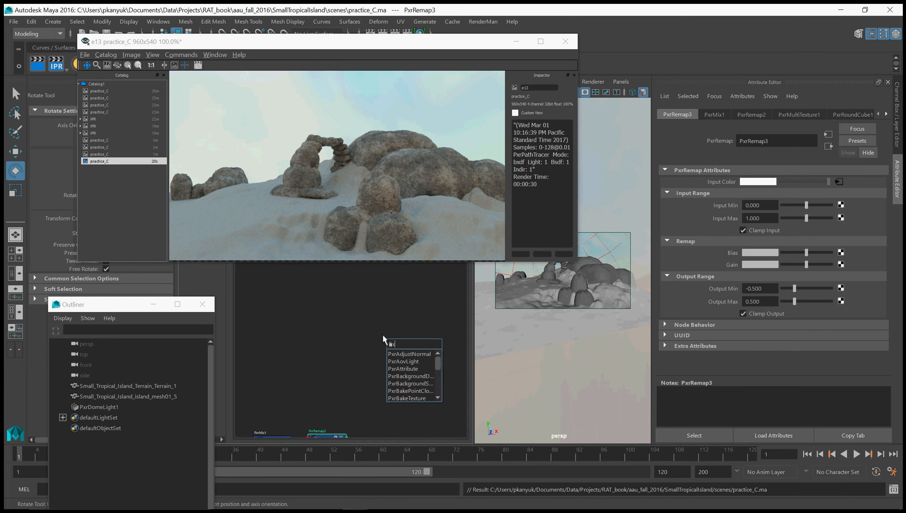
{"action": "type", "text": "rLa"}
{"action": "key", "text": "Down"}
{"action": "key", "text": "Down"}
{"action": "key", "text": "Down"}
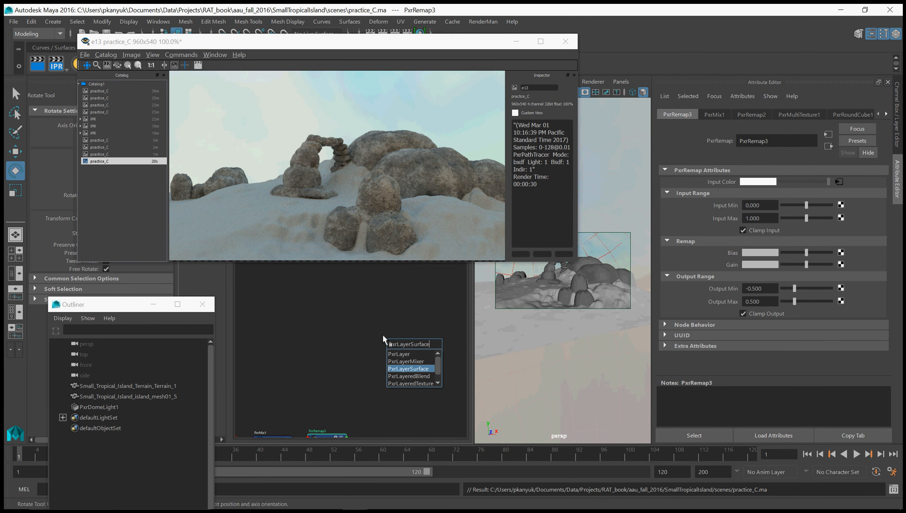
{"action": "key", "text": "Return"}
Step: Move the PxrLayerMixer2 and PxrLayer1 nodes down beside the lower part of the rock material network
{"action": "scroll", "coordinate": [362, 330], "scroll_direction": "down", "scroll_amount": 4}
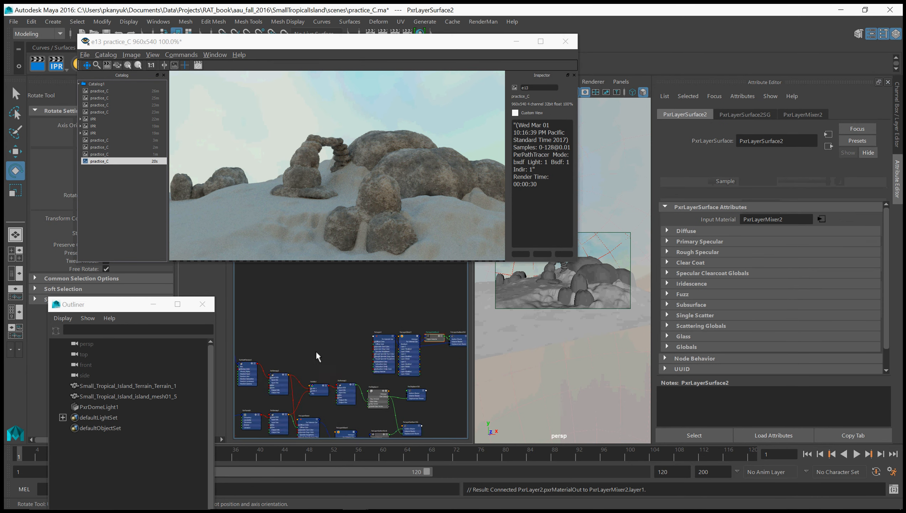
{"action": "middle_click_drag", "start_coordinate": [316, 353], "coordinate": [304, 302], "text": "alt"}
{"action": "scroll", "coordinate": [326, 377], "scroll_direction": "up", "scroll_amount": 6}
{"action": "scroll", "coordinate": [326, 376], "scroll_direction": "down", "scroll_amount": 4}
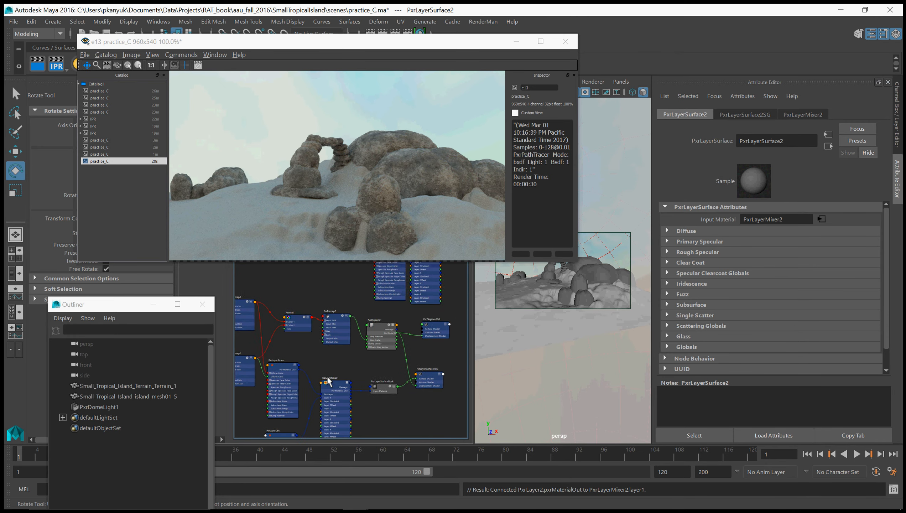
{"action": "middle_click_drag", "start_coordinate": [328, 376], "coordinate": [355, 308], "text": "alt"}
{"action": "middle_click_drag", "start_coordinate": [415, 362], "coordinate": [401, 391], "text": "alt"}
{"action": "left_click_drag", "start_coordinate": [344, 302], "coordinate": [399, 411]}
{"action": "middle_click_drag", "start_coordinate": [435, 413], "coordinate": [438, 394], "text": "alt"}
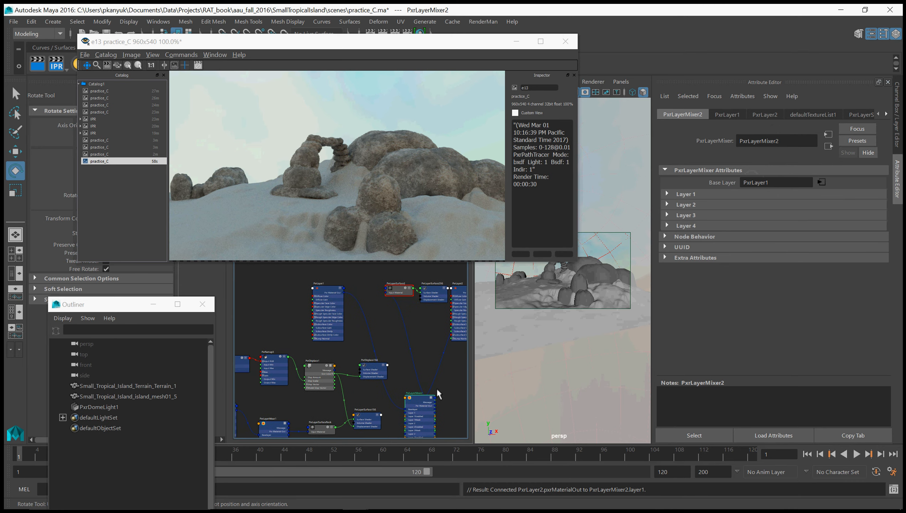
{"action": "left_click_drag", "start_coordinate": [320, 286], "coordinate": [347, 422]}
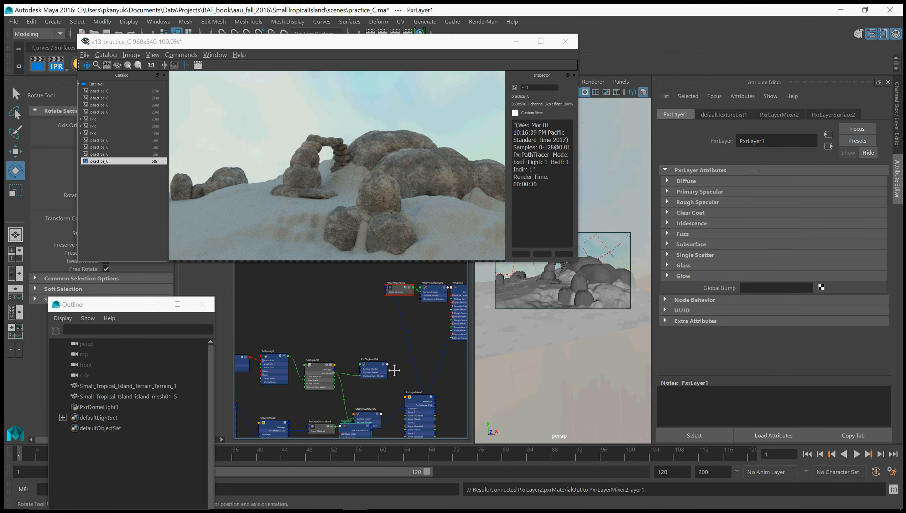
{"action": "middle_click_drag", "start_coordinate": [391, 374], "coordinate": [394, 295], "text": "alt"}
{"action": "left_click_drag", "start_coordinate": [354, 349], "coordinate": [308, 421]}
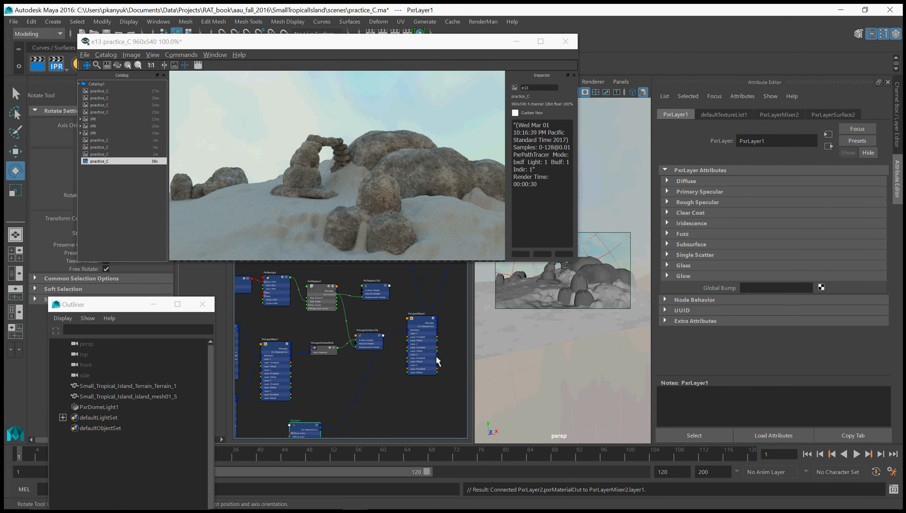
{"action": "left_click_drag", "start_coordinate": [420, 321], "coordinate": [388, 392]}
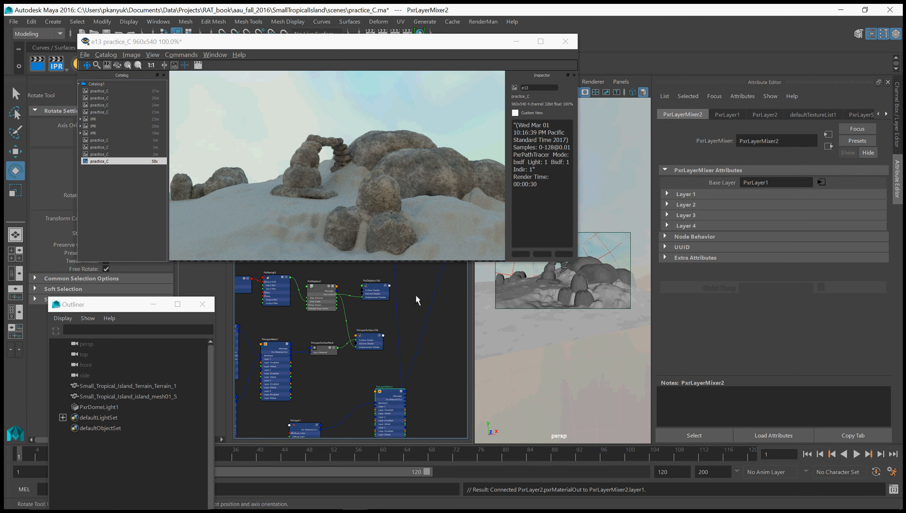
Step: Bring PxrLayer2 down toward the new material's nodes and shift PxrLayerMixer2 and PxrLayer1 further below the rock network
{"action": "middle_click_drag", "start_coordinate": [416, 296], "coordinate": [386, 365], "text": "alt"}
{"action": "left_click_drag", "start_coordinate": [437, 280], "coordinate": [428, 393]}
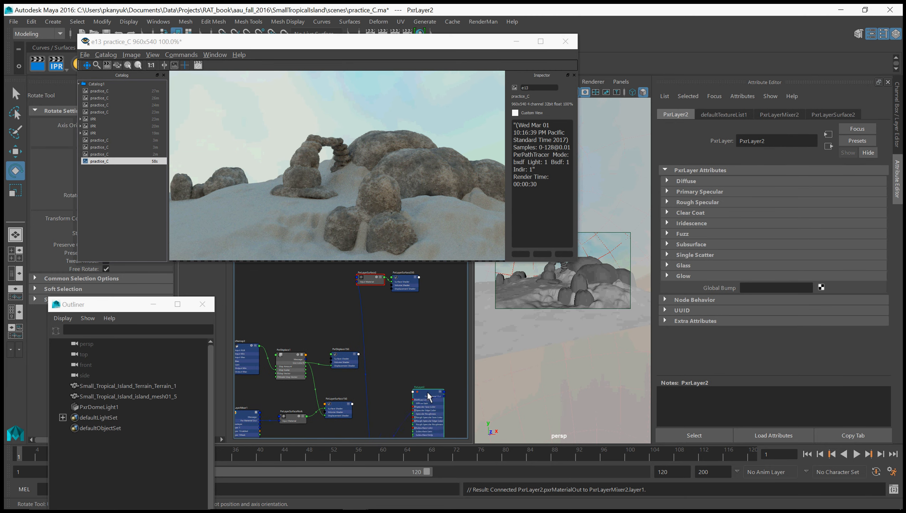
{"action": "middle_click_drag", "start_coordinate": [394, 397], "coordinate": [388, 317], "text": "alt"}
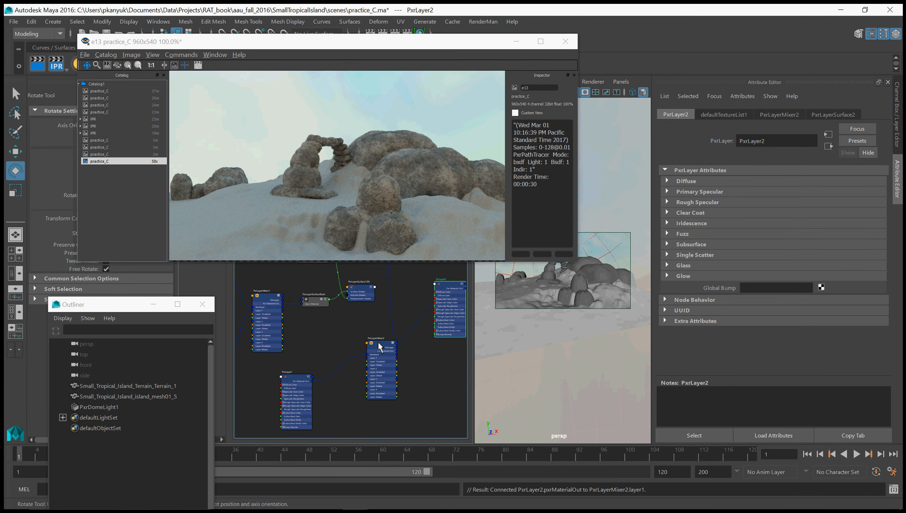
{"action": "left_click_drag", "start_coordinate": [377, 341], "coordinate": [350, 386]}
{"action": "left_click_drag", "start_coordinate": [289, 380], "coordinate": [273, 398]}
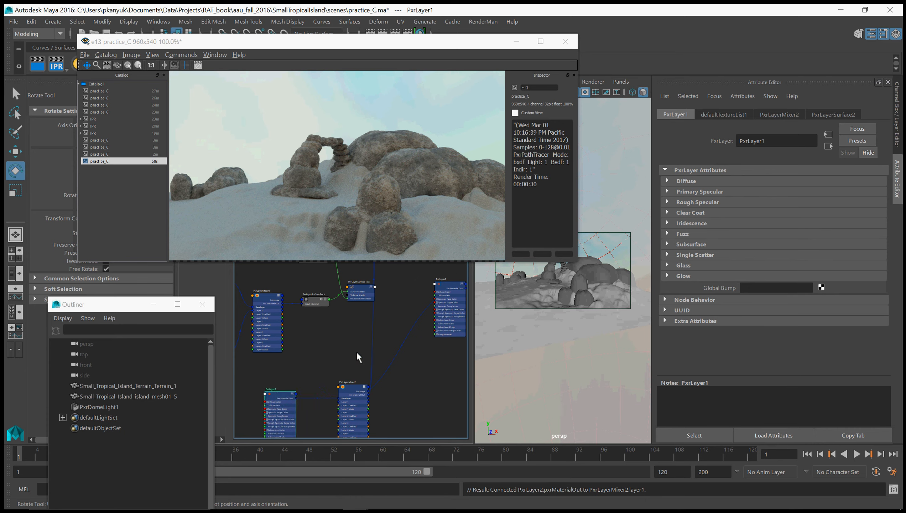
{"action": "middle_click_drag", "start_coordinate": [402, 328], "coordinate": [376, 404], "text": "alt"}
{"action": "left_click_drag", "start_coordinate": [411, 372], "coordinate": [416, 416]}
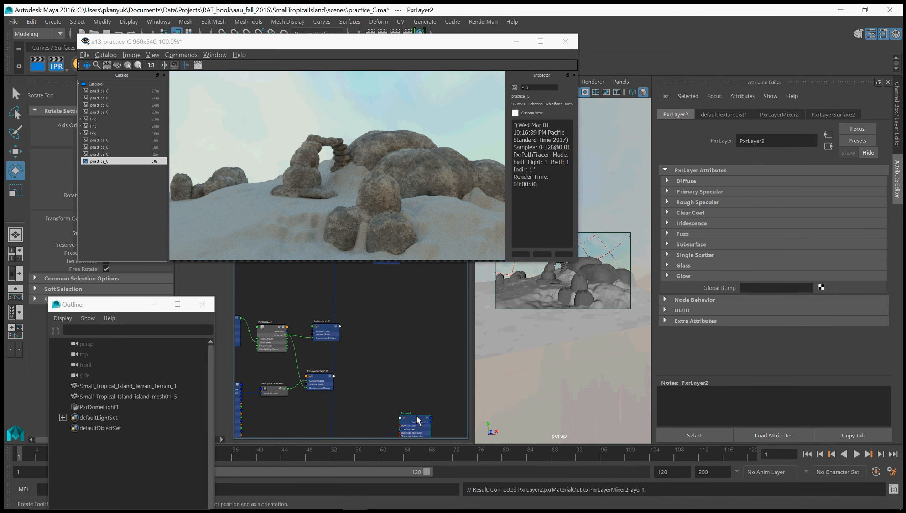
Step: Move the PxrLayerSurface2SG and PxrLayerSurface2 nodes down beside the rock network's shading groups
{"action": "middle_click_drag", "start_coordinate": [403, 337], "coordinate": [386, 409], "text": "alt"}
{"action": "left_click_drag", "start_coordinate": [367, 322], "coordinate": [389, 416]}
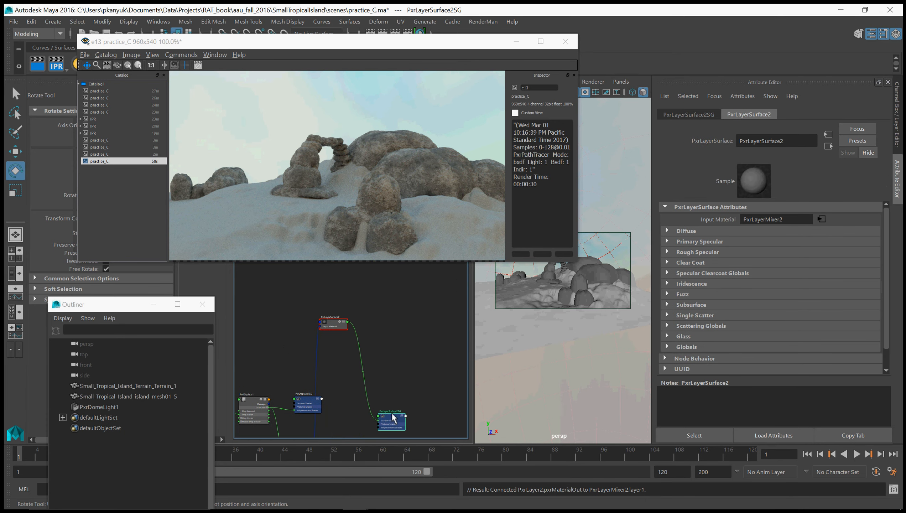
{"action": "middle_click_drag", "start_coordinate": [434, 415], "coordinate": [440, 405], "text": "alt"}
{"action": "left_click_drag", "start_coordinate": [340, 311], "coordinate": [359, 420]}
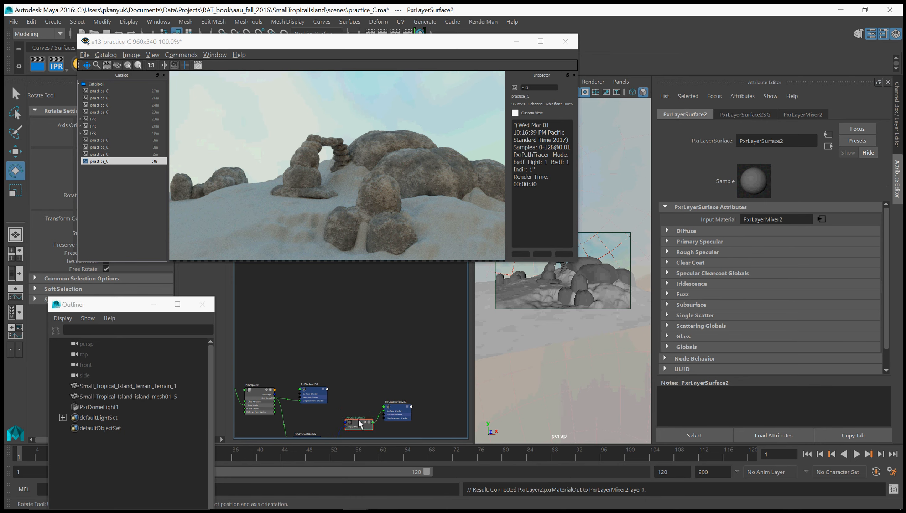
Step: Place PxrLayer2 under PxrLayer1, and line up PxrLayerSurface2 and its shading group after PxrLayerMixer2
{"action": "middle_click_drag", "start_coordinate": [351, 387], "coordinate": [369, 263], "text": "alt"}
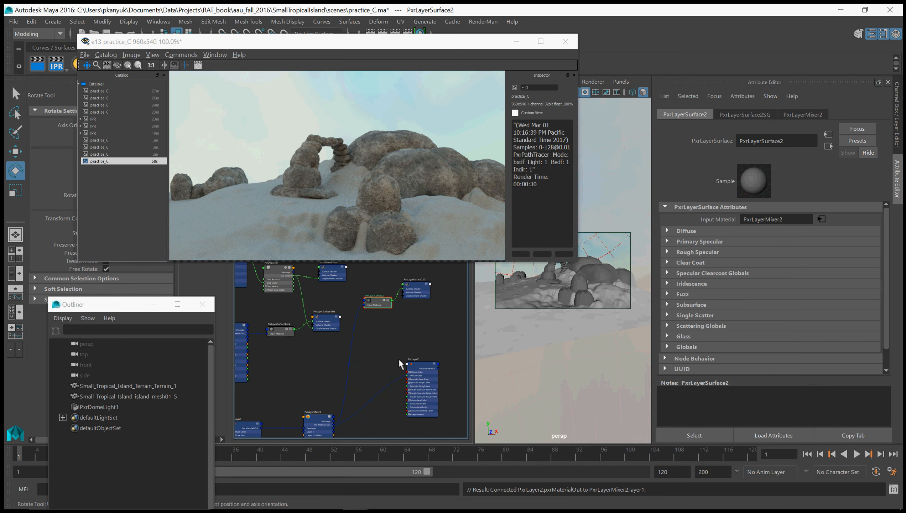
{"action": "middle_click_drag", "start_coordinate": [399, 358], "coordinate": [414, 285], "text": "alt"}
{"action": "left_click_drag", "start_coordinate": [456, 290], "coordinate": [296, 439]}
{"action": "middle_click_drag", "start_coordinate": [406, 335], "coordinate": [352, 407], "text": "alt"}
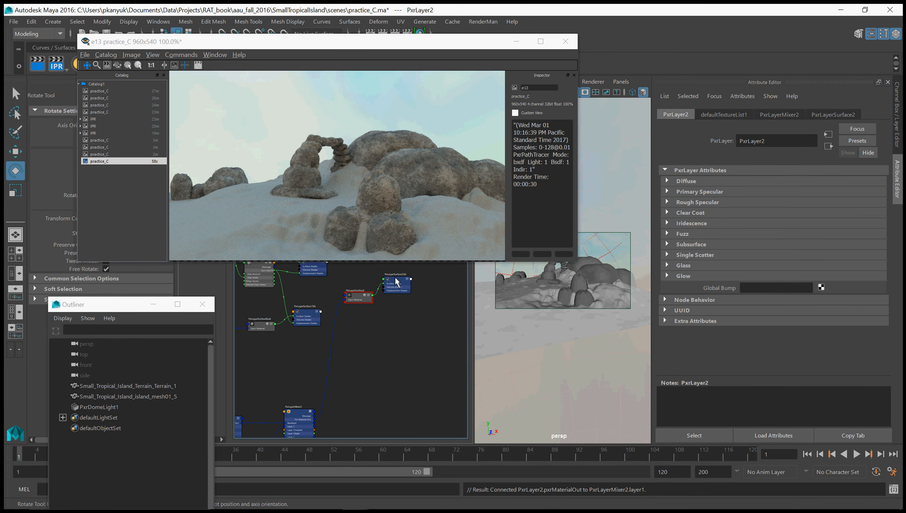
{"action": "left_click_drag", "start_coordinate": [397, 283], "coordinate": [422, 417]}
{"action": "left_click_drag", "start_coordinate": [355, 295], "coordinate": [350, 421]}
{"action": "middle_click_drag", "start_coordinate": [350, 421], "coordinate": [346, 397], "text": "alt"}
{"action": "scroll", "coordinate": [346, 397], "scroll_direction": "up", "scroll_amount": 4}
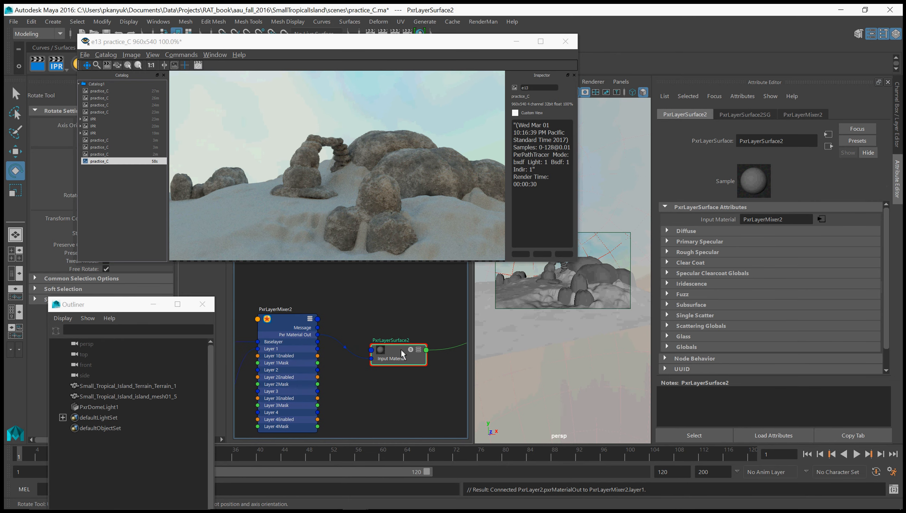
Step: Rename the PxrLayerSurface2 node as PxrLayerSurfaceGround
{"action": "left_click", "coordinate": [411, 339]}
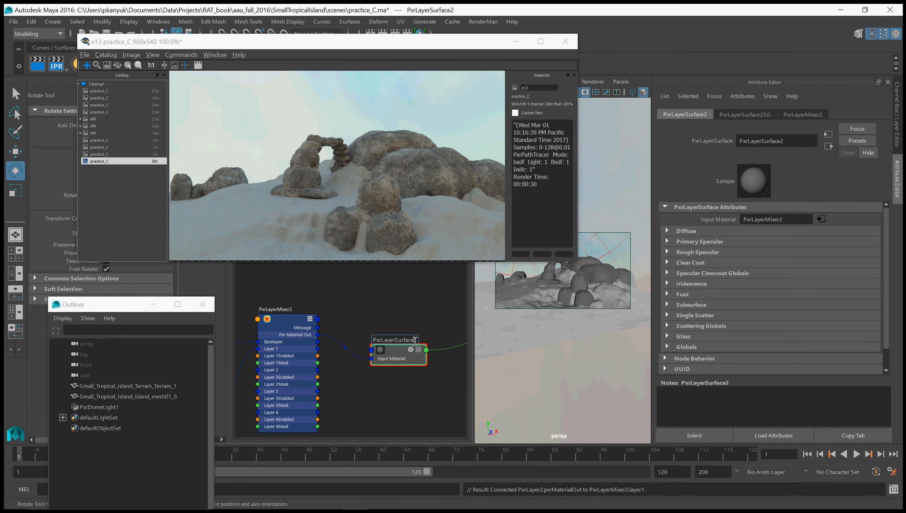
{"action": "type", "text": "Ground"}
{"action": "key", "text": "Return"}
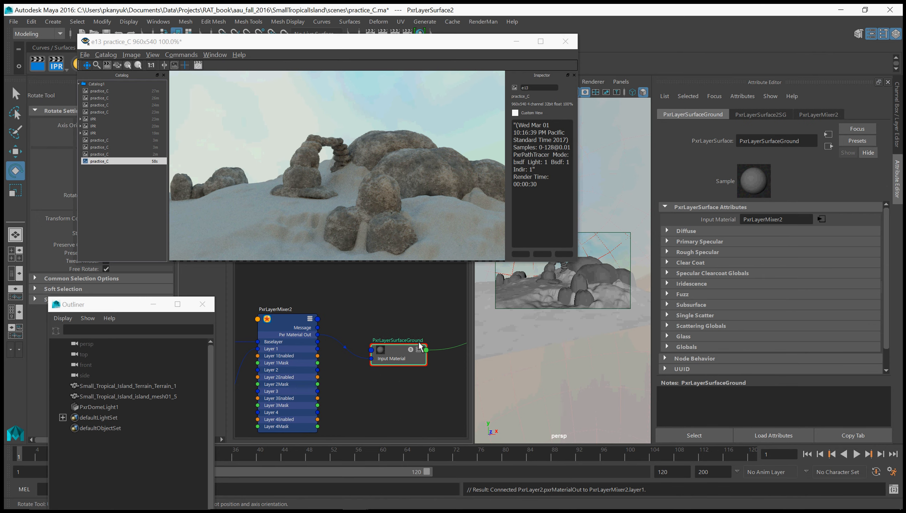
Step: Rename the PxrLayer1 node feeding the base layer of PxrLayerMixer2 as PxrLayerGround
{"action": "middle_click_drag", "start_coordinate": [382, 313], "coordinate": [464, 309], "text": "alt"}
{"action": "scroll", "coordinate": [340, 312], "scroll_direction": "down", "scroll_amount": 2}
{"action": "middle_click_drag", "start_coordinate": [311, 312], "coordinate": [351, 302], "text": "alt"}
{"action": "double_click", "coordinate": [291, 312]}
{"action": "left_click", "coordinate": [298, 310]}
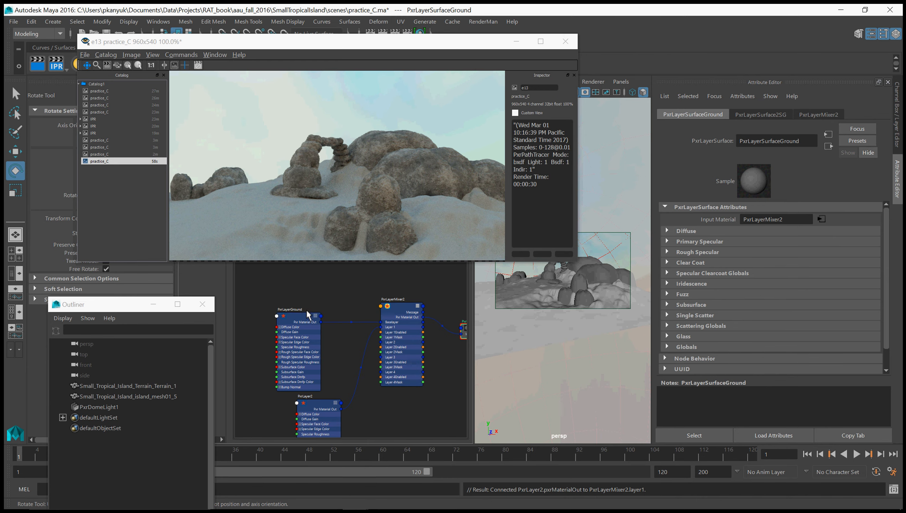
Step: Delete the PxrLayer2 node from the ground material network
{"action": "left_click", "coordinate": [323, 407]}
{"action": "scroll", "coordinate": [344, 381], "scroll_direction": "down", "scroll_amount": 3}
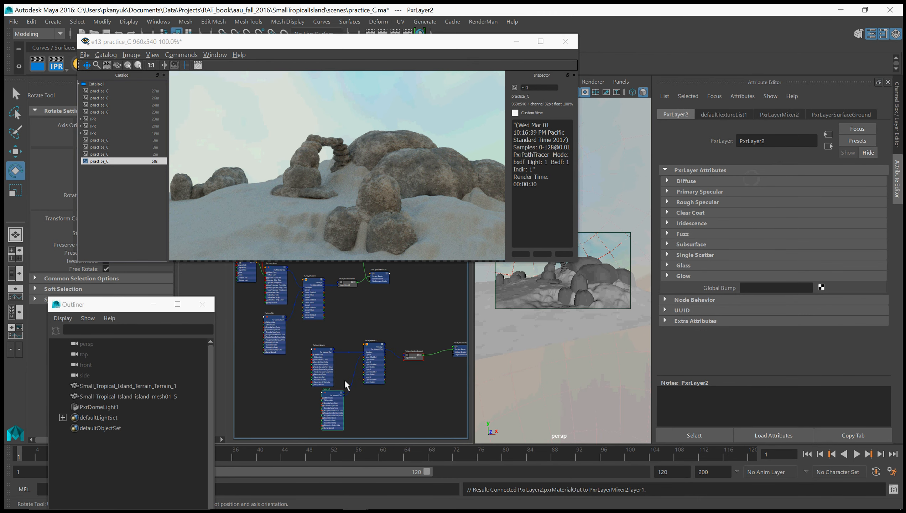
{"action": "scroll", "coordinate": [344, 379], "scroll_direction": "up", "scroll_amount": 3}
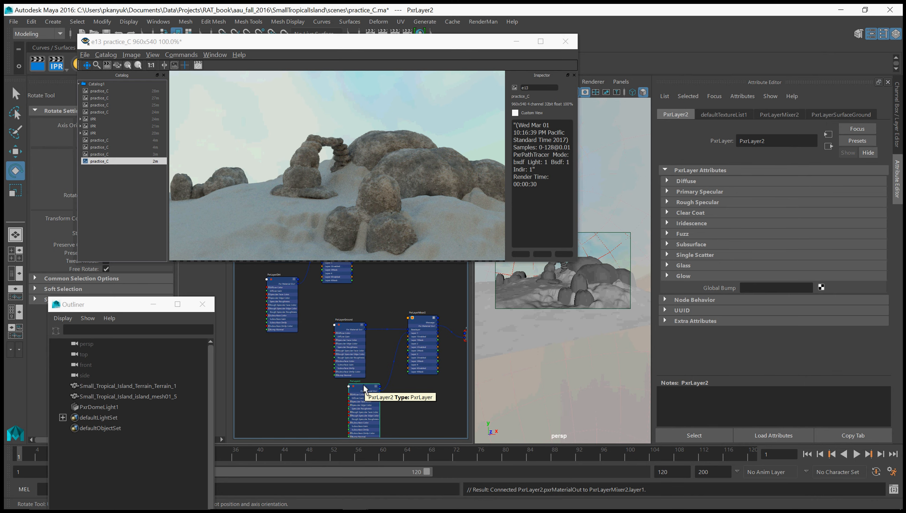
{"action": "key", "text": "Delete"}
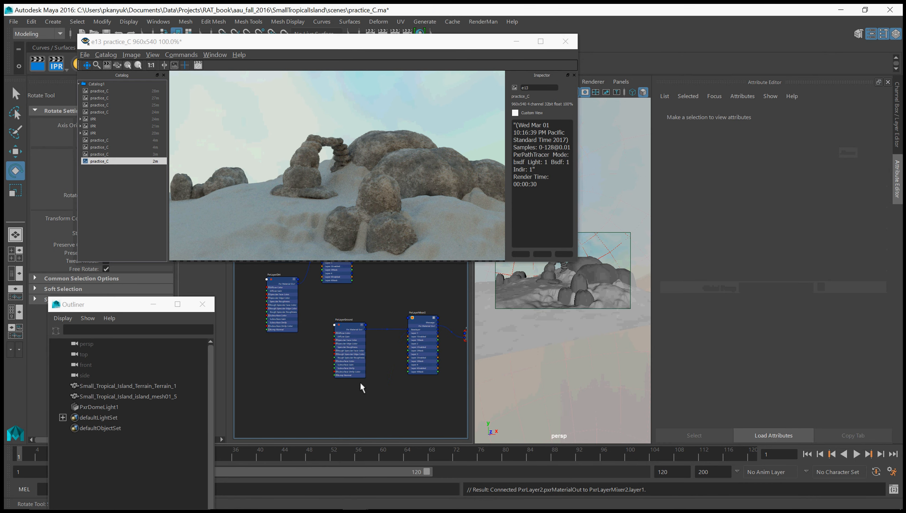
Step: Connect the material output of PxrLayerDirt to Layer 1 of PxrLayerMixer2 and disable that layer
{"action": "scroll", "coordinate": [297, 297], "scroll_direction": "up", "scroll_amount": 2}
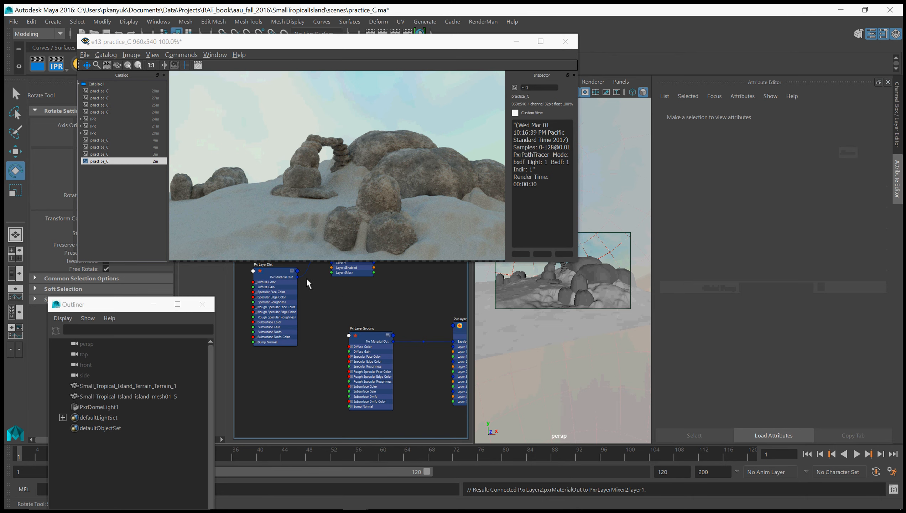
{"action": "left_click_drag", "start_coordinate": [297, 276], "coordinate": [453, 347]}
{"action": "middle_click_drag", "start_coordinate": [419, 329], "coordinate": [337, 316], "text": "alt"}
{"action": "left_click", "coordinate": [391, 317]}
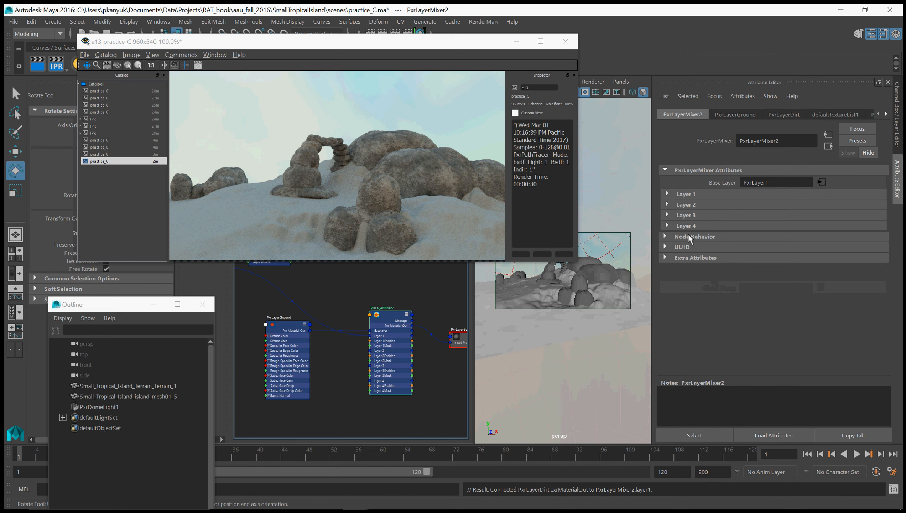
{"action": "left_click", "coordinate": [668, 195]}
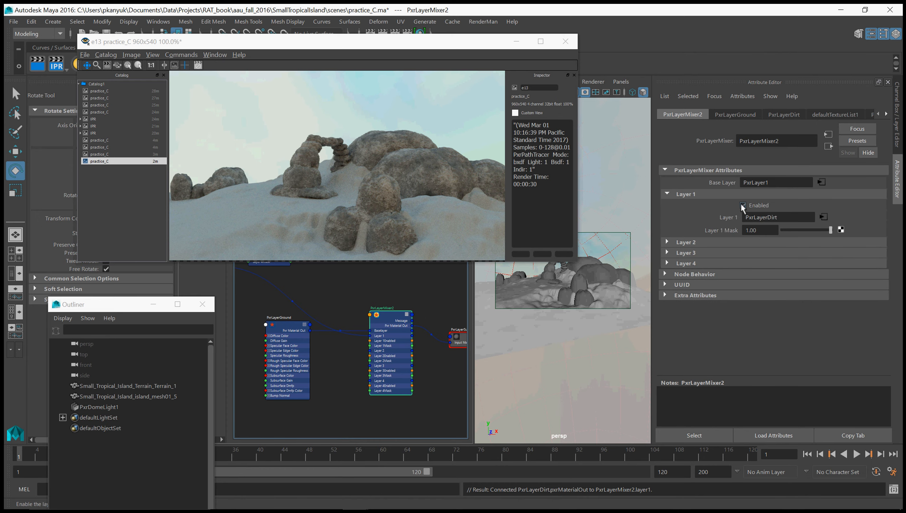
Step: Tidy the ground network with PxrLayerGround below PxrLayerDirt and the mixer, surface and shading group nodes in a compact row
{"action": "scroll", "coordinate": [355, 373], "scroll_direction": "down", "scroll_amount": 5}
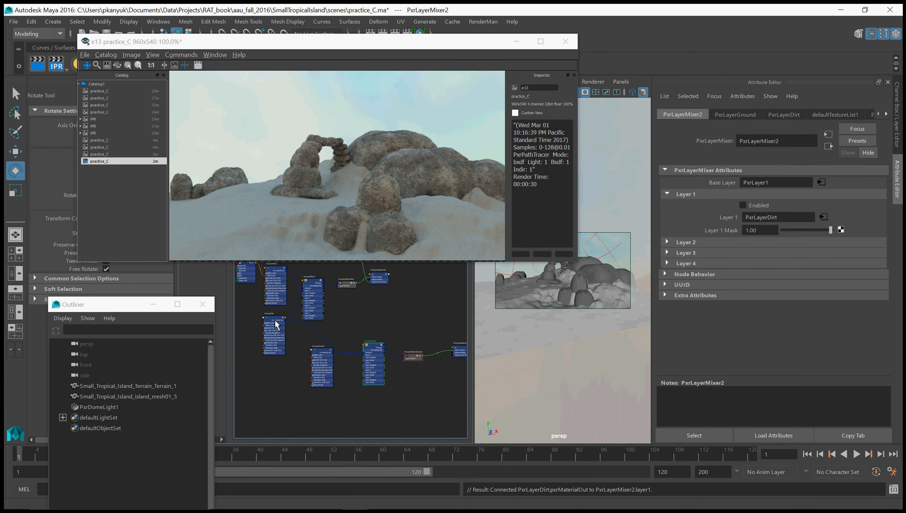
{"action": "left_click", "coordinate": [275, 323]}
{"action": "middle_click_drag", "start_coordinate": [339, 329], "coordinate": [378, 336], "text": "alt"}
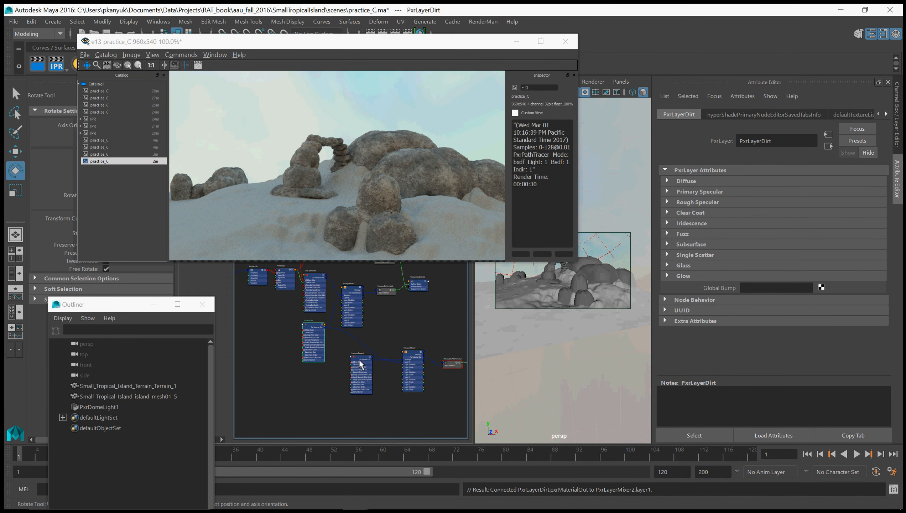
{"action": "left_click_drag", "start_coordinate": [357, 362], "coordinate": [313, 387]}
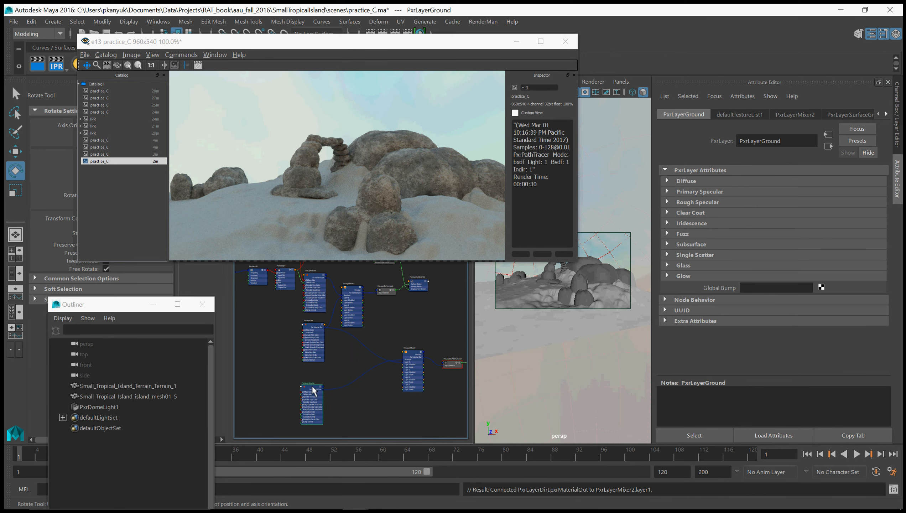
{"action": "left_click", "coordinate": [416, 355]}
{"action": "left_click", "coordinate": [369, 365]}
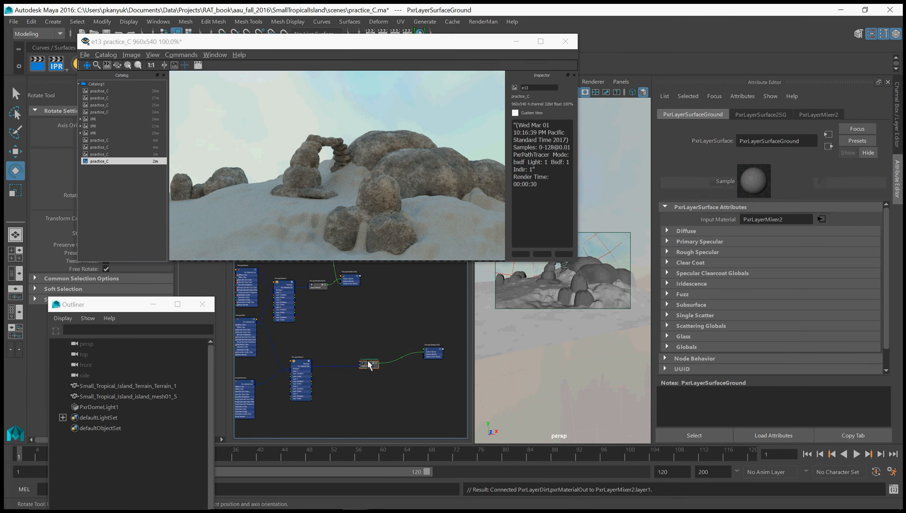
{"action": "left_click", "coordinate": [423, 355]}
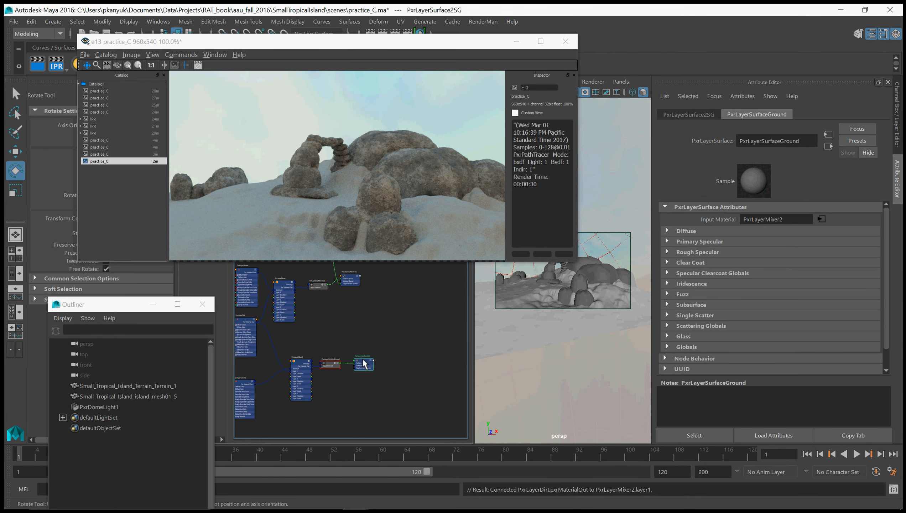
Step: Assign the PxrLayerSurfaceGround material to the terrain mesh Small_Tropical_Island_Terrain_Terrain_1
{"action": "scroll", "coordinate": [336, 340], "scroll_direction": "up", "scroll_amount": 3}
{"action": "scroll", "coordinate": [388, 353], "scroll_direction": "up", "scroll_amount": 2}
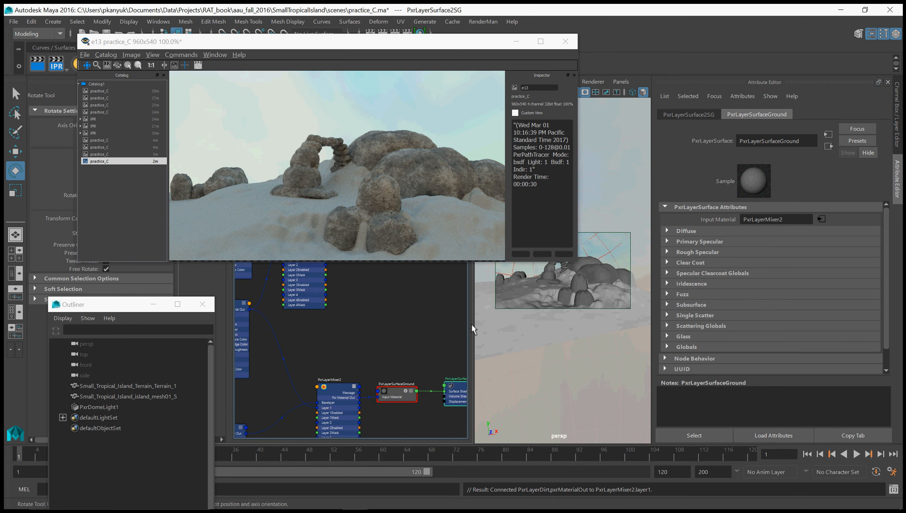
{"action": "left_click", "coordinate": [525, 298]}
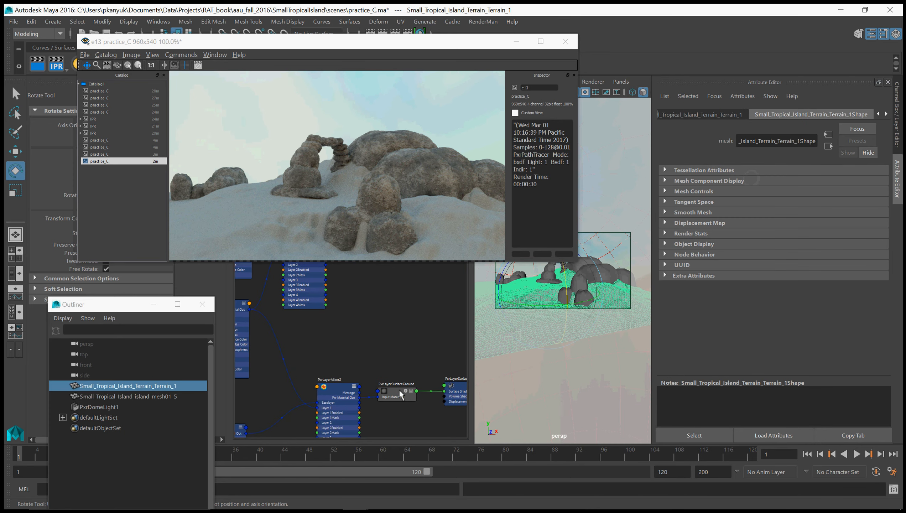
{"action": "right_click_drag", "start_coordinate": [392, 393], "coordinate": [391, 280]}
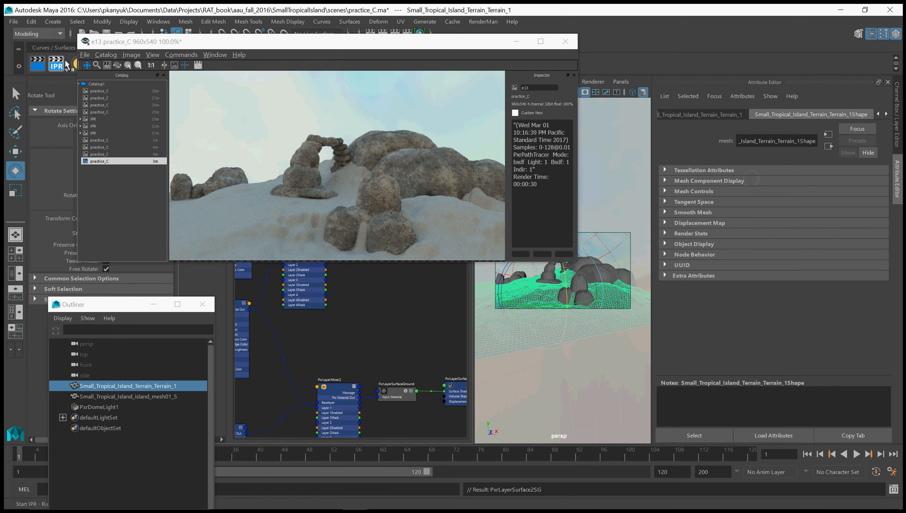
Step: Save the scene file practice_C.ma and start an IPR render
{"action": "left_click", "coordinate": [14, 21]}
{"action": "left_click", "coordinate": [24, 63]}
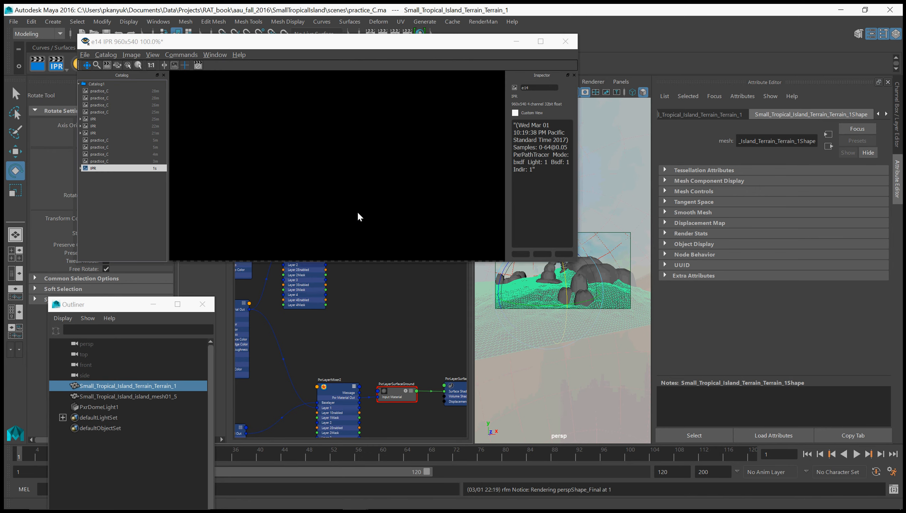
Step: Set the Diffuse color of PxrLayerGround to a saturated yellow-orange with hue 34.839, saturation 0.887 and value 0.562
{"action": "middle_click_drag", "start_coordinate": [355, 328], "coordinate": [432, 270], "text": "alt"}
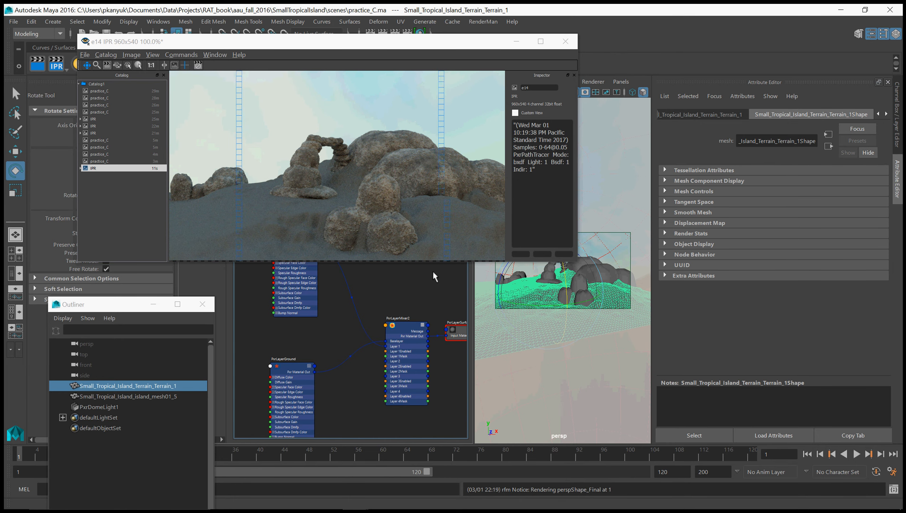
{"action": "left_click", "coordinate": [289, 363]}
{"action": "left_click", "coordinate": [668, 181]}
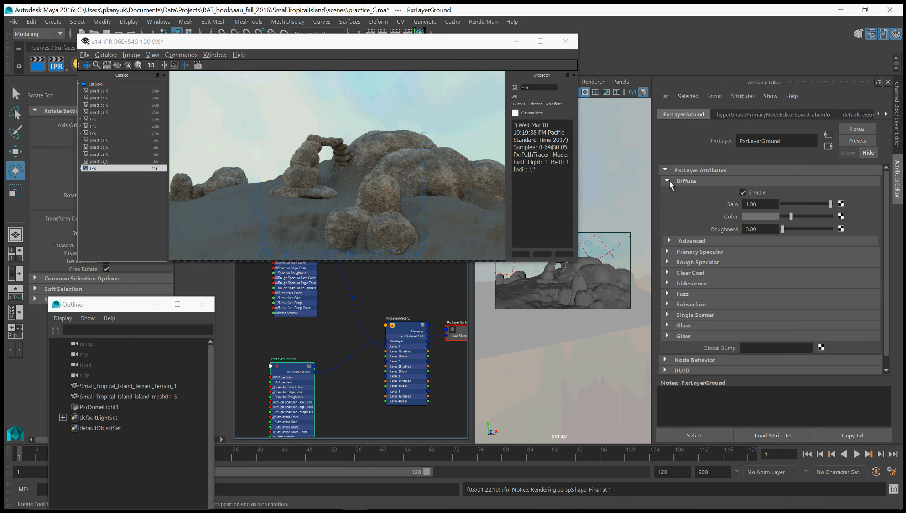
{"action": "left_click", "coordinate": [746, 216]}
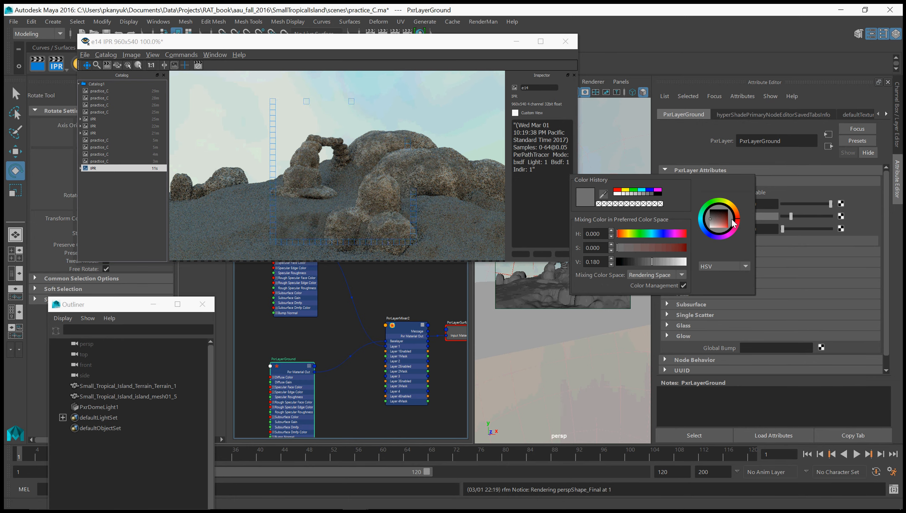
{"action": "left_click_drag", "start_coordinate": [738, 217], "coordinate": [733, 208]}
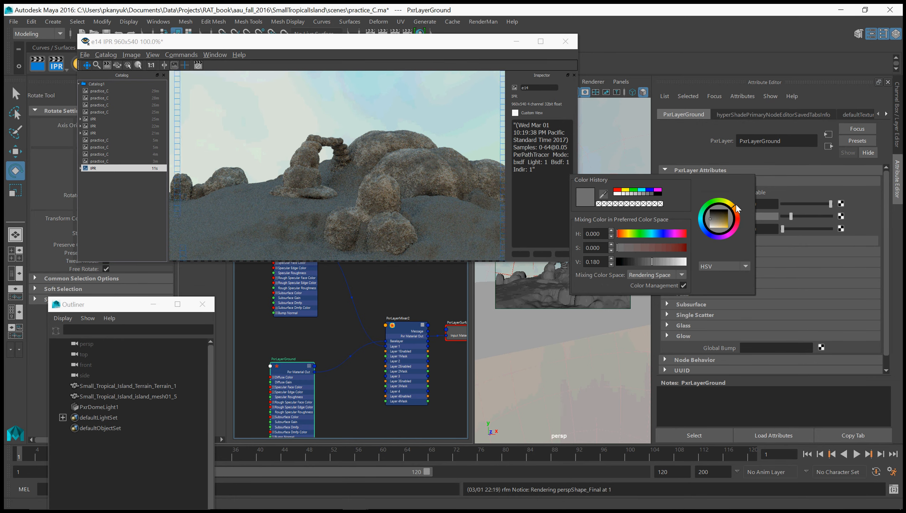
{"action": "left_click", "coordinate": [675, 261]}
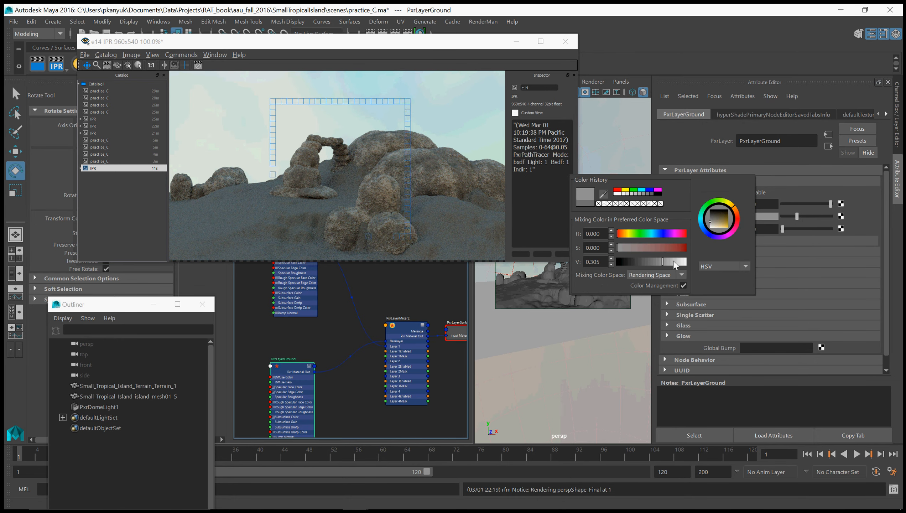
{"action": "left_click", "coordinate": [624, 235]}
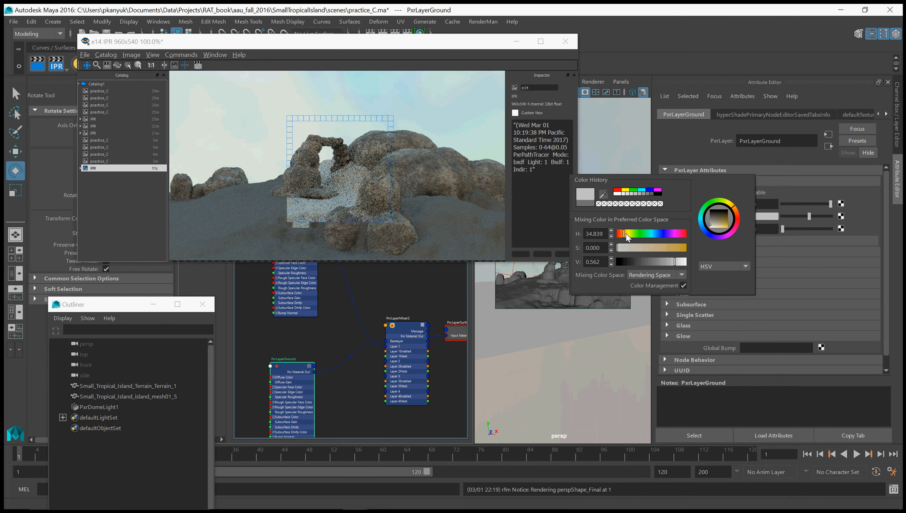
{"action": "left_click", "coordinate": [678, 247]}
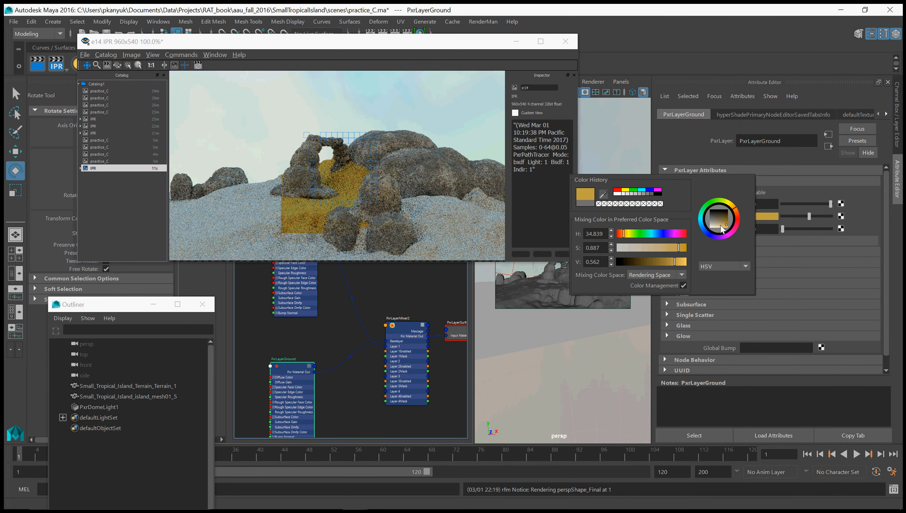
Step: Refine the ground layer's diffuse color to a muted sandy tan with hue about 31, saturation 0.72 and value slightly below 0.54
{"action": "left_click", "coordinate": [735, 210]}
{"action": "left_click_drag", "start_coordinate": [735, 210], "coordinate": [736, 211]}
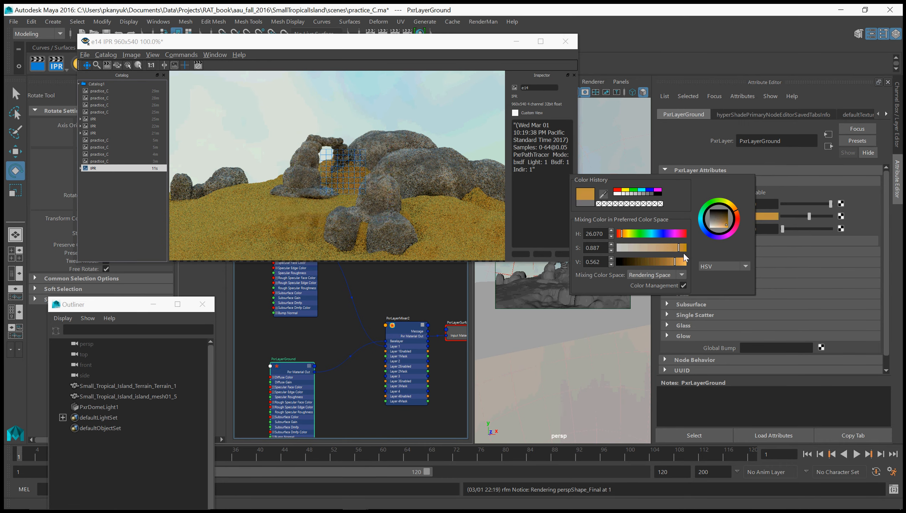
{"action": "left_click", "coordinate": [684, 262]}
{"action": "left_click", "coordinate": [666, 248]}
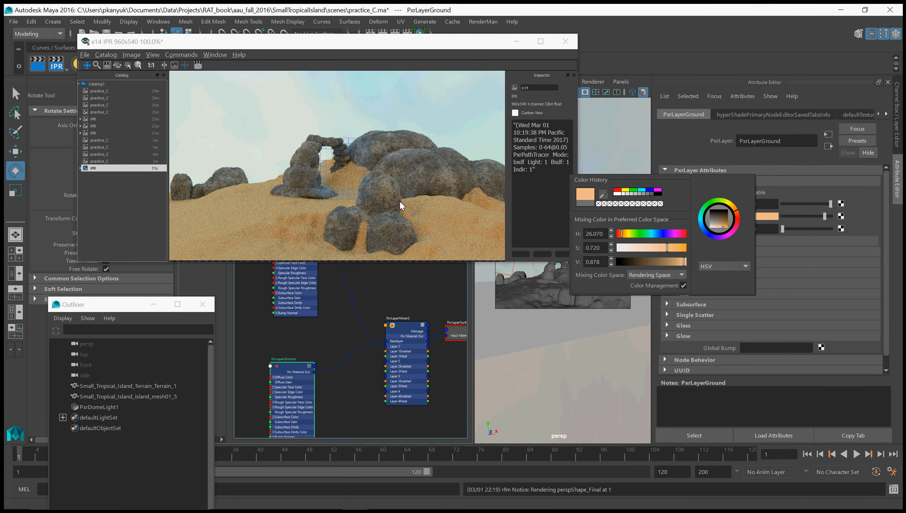
{"action": "left_click", "coordinate": [625, 236]}
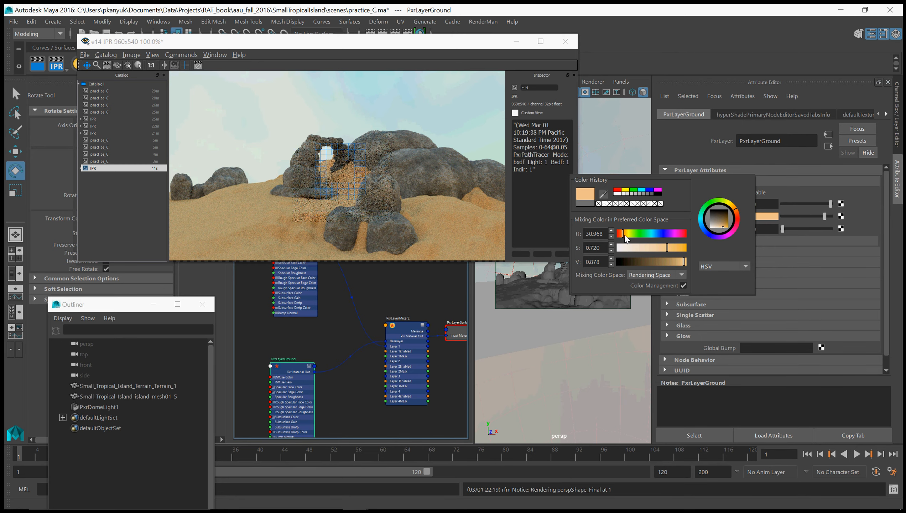
{"action": "left_click", "coordinate": [628, 237]}
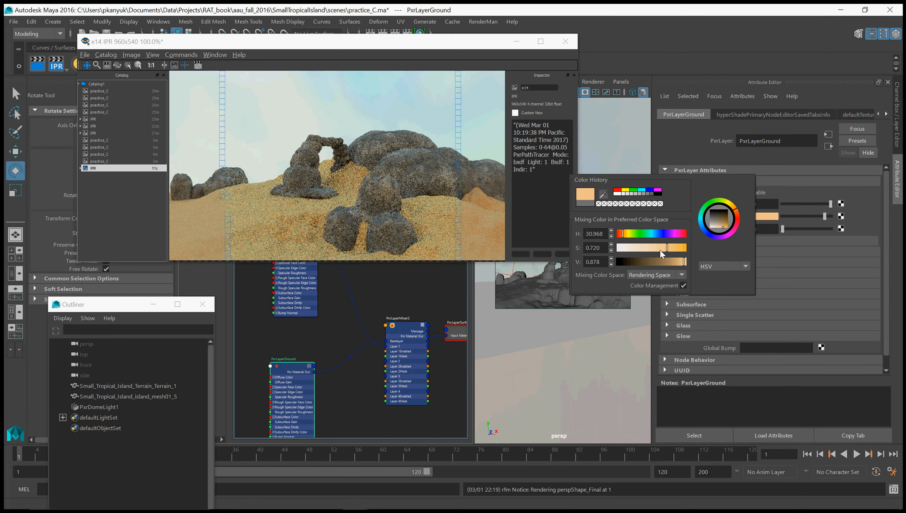
{"action": "left_click", "coordinate": [673, 262]}
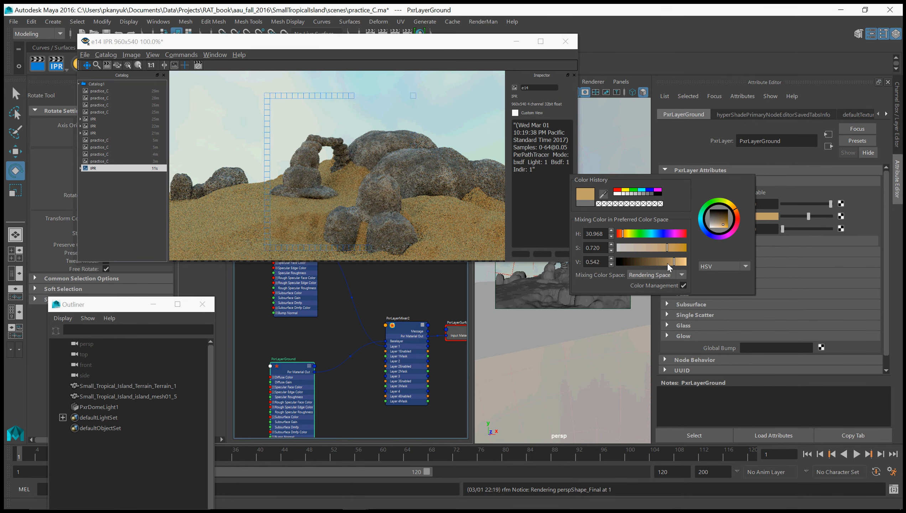
{"action": "left_click_drag", "start_coordinate": [669, 262], "coordinate": [666, 262]}
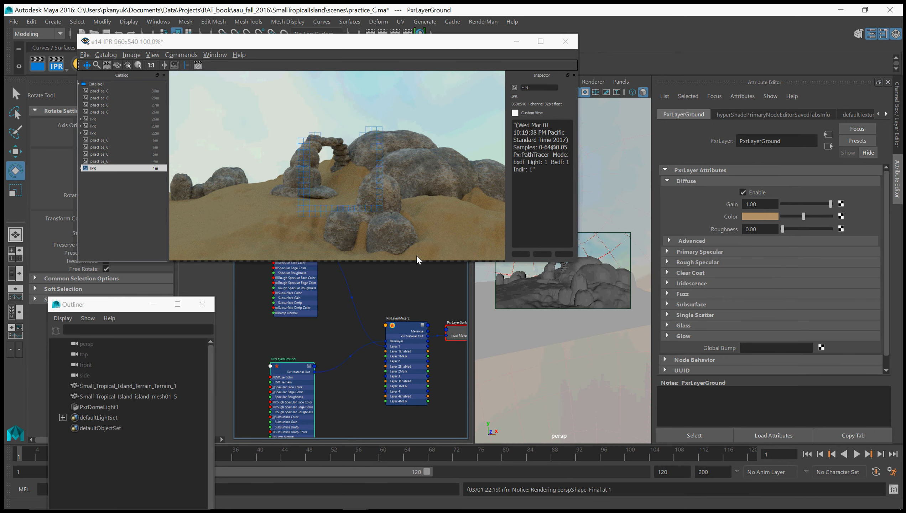
Step: Add a PxrFractal node beside the PxrLayerGround node in the shading graph
{"action": "middle_click_drag", "start_coordinate": [346, 333], "coordinate": [353, 360], "text": "alt"}
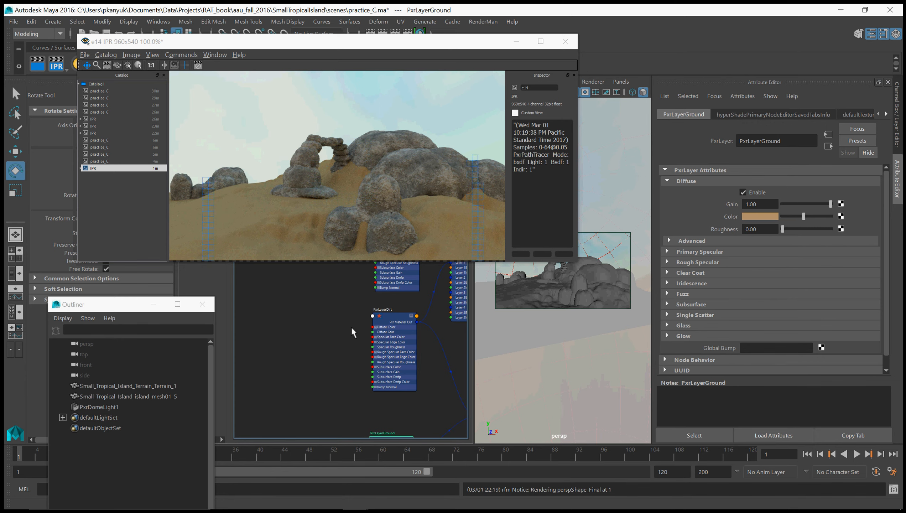
{"action": "middle_click_drag", "start_coordinate": [332, 347], "coordinate": [331, 276], "text": "alt"}
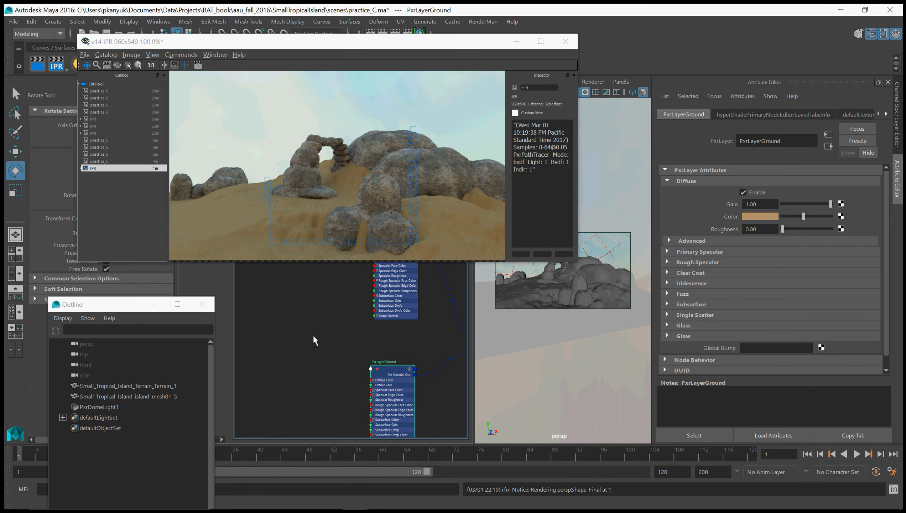
{"action": "middle_click_drag", "start_coordinate": [308, 363], "coordinate": [341, 337], "text": "alt"}
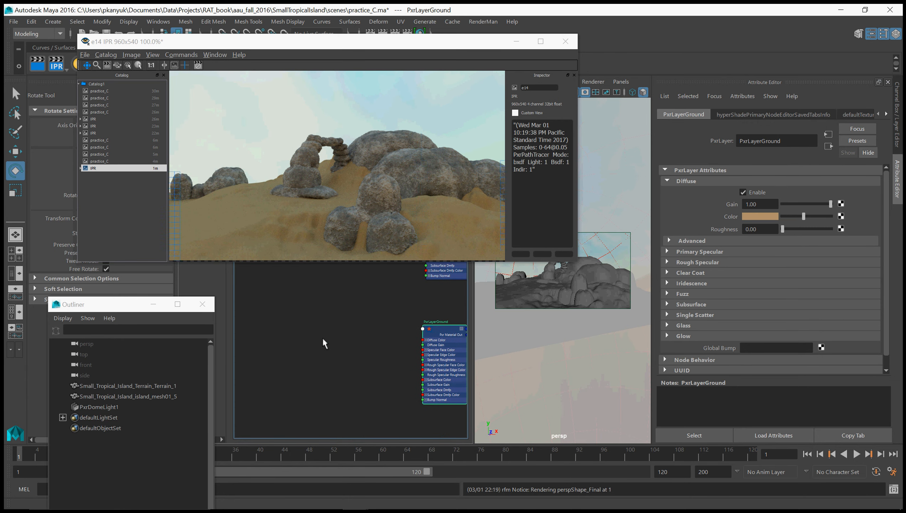
{"action": "key", "text": "Tab"}
{"action": "type", "text": "pxrFractal"}
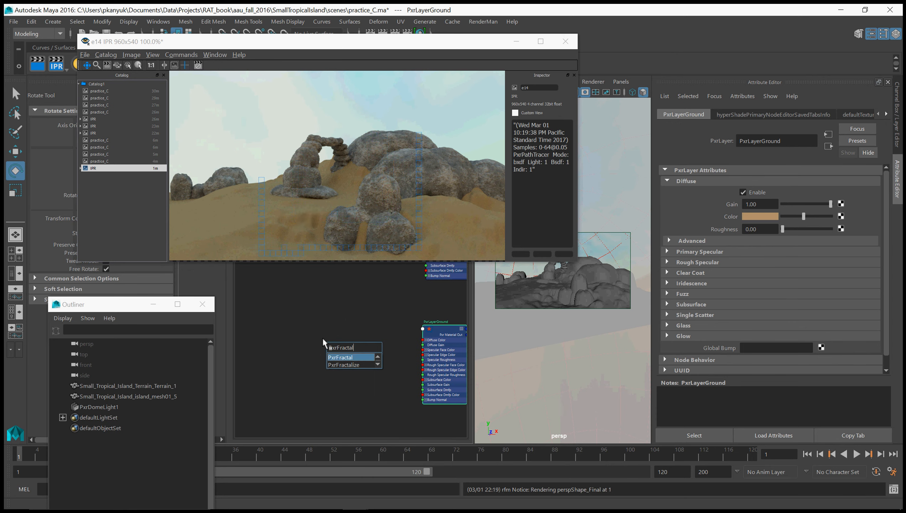
{"action": "key", "text": "Return"}
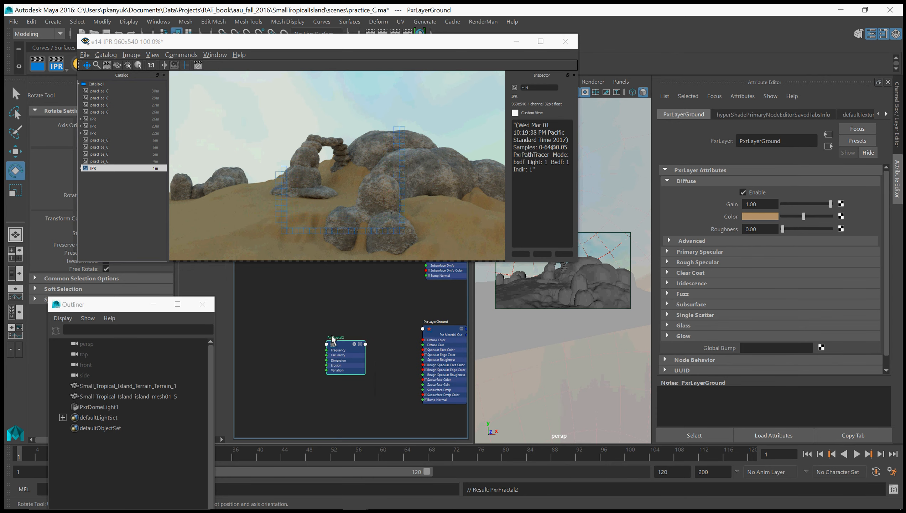
Step: Add a PxrManifold3D node and place it to the left of the new fractal node
{"action": "middle_click_drag", "start_coordinate": [284, 340], "coordinate": [301, 340], "text": "alt"}
{"action": "key", "text": "Tab"}
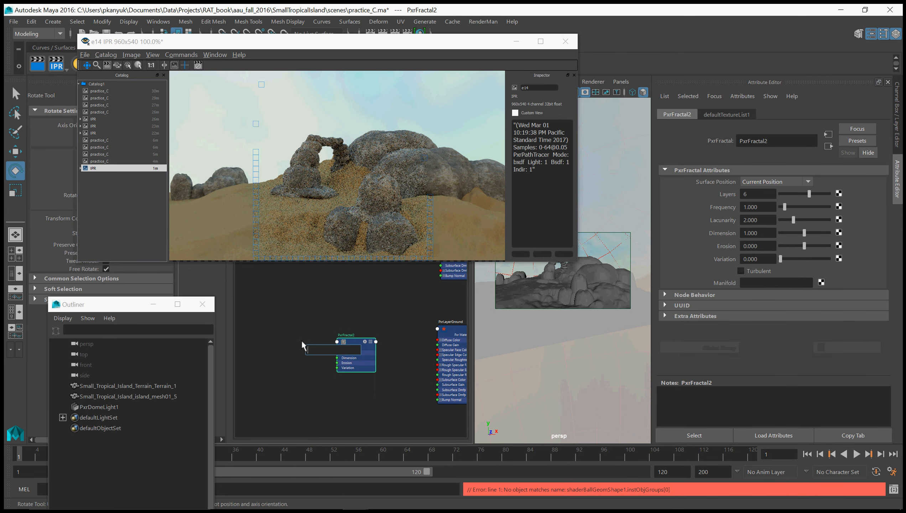
{"action": "type", "text": "pxrManifold3D"}
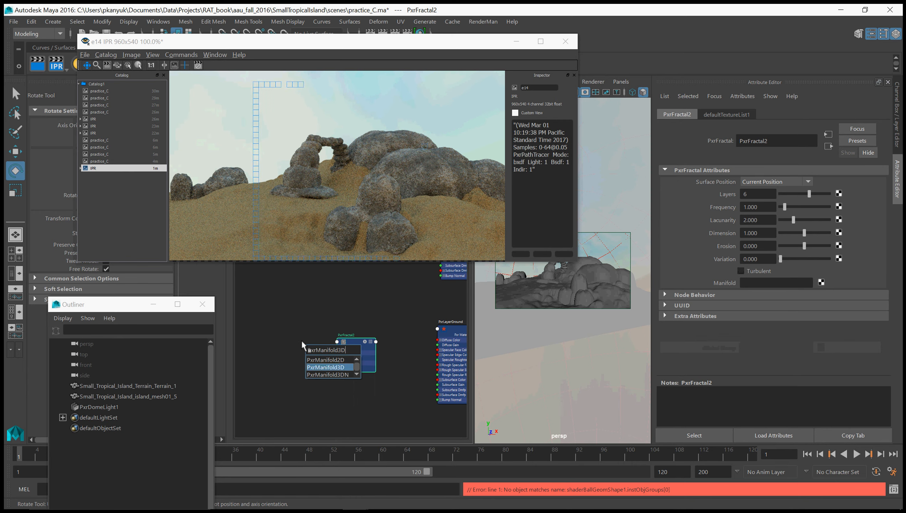
{"action": "key", "text": "Return"}
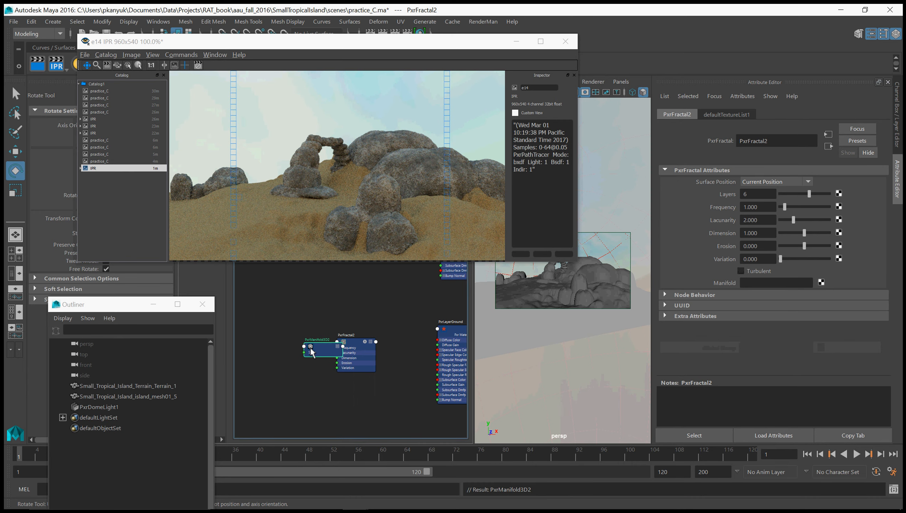
{"action": "left_click_drag", "start_coordinate": [324, 344], "coordinate": [299, 345]}
Step: Set the PxrManifold3D2 coordinate system to world and its scale to 0.1
{"action": "left_click", "coordinate": [747, 220]}
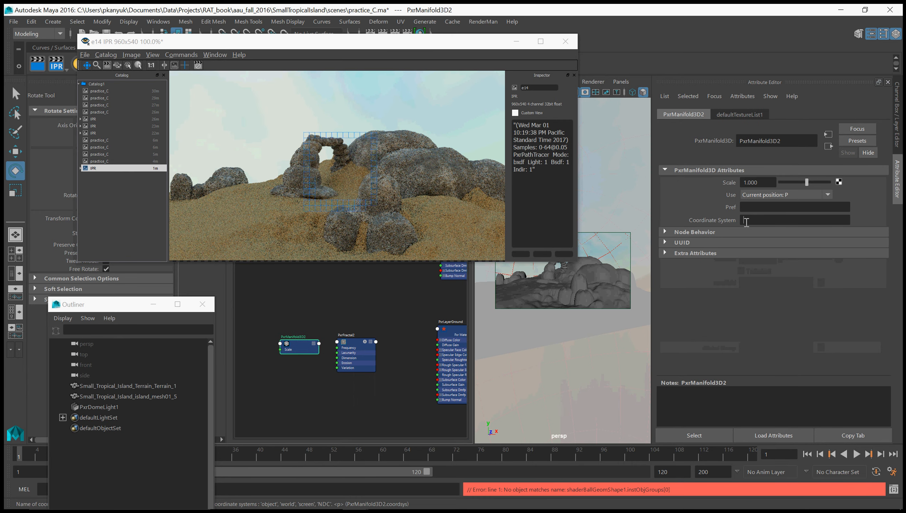
{"action": "type", "text": "world"}
{"action": "key", "text": "Return"}
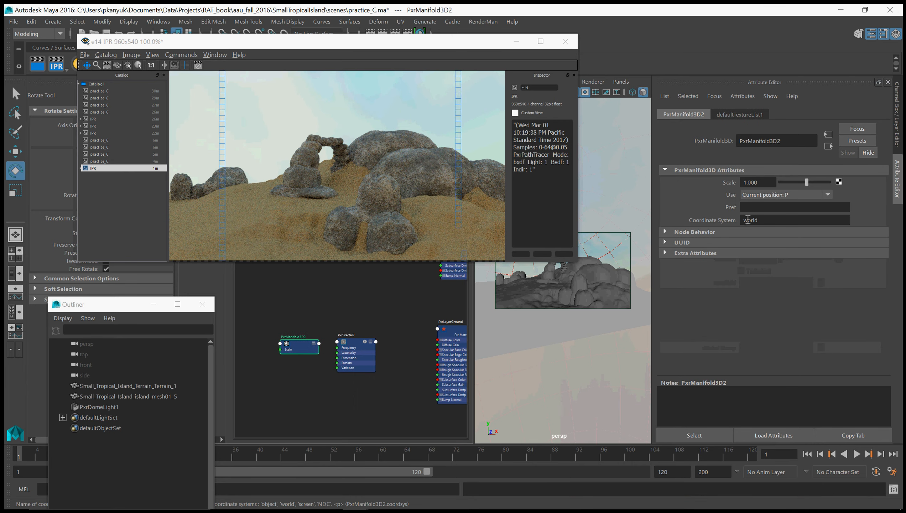
{"action": "left_click", "coordinate": [750, 182]}
{"action": "type", "text": "0.1"}
{"action": "key", "text": "Return"}
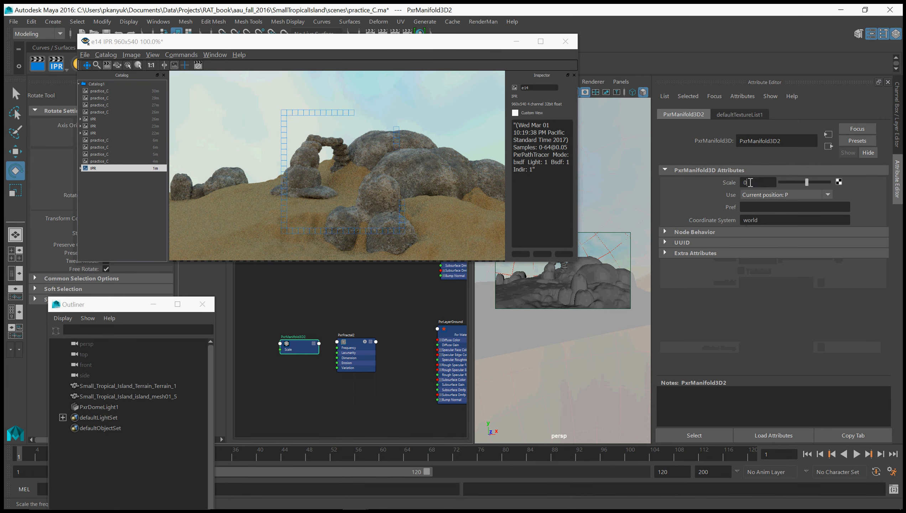
Step: Connect the Result output of PxrManifold3D2 to the Manifold input of PxrFractal2
{"action": "left_click", "coordinate": [320, 343]}
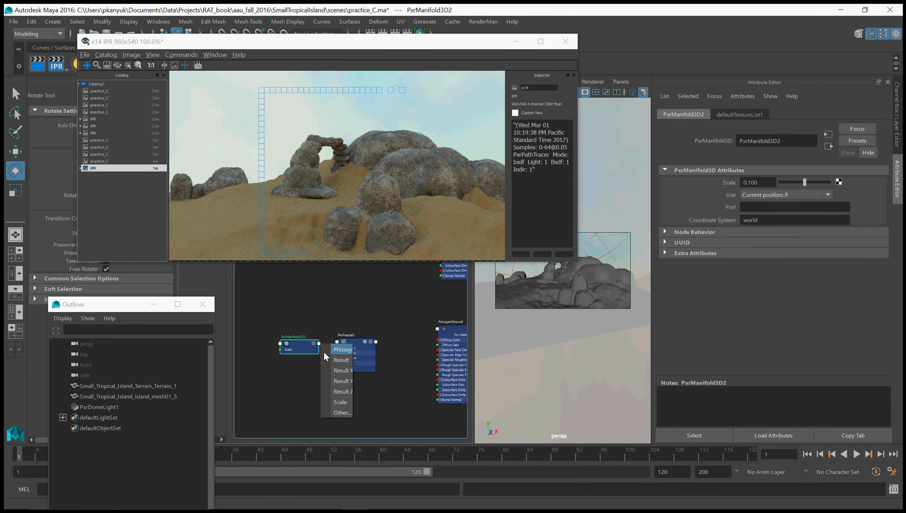
{"action": "left_click", "coordinate": [343, 363]}
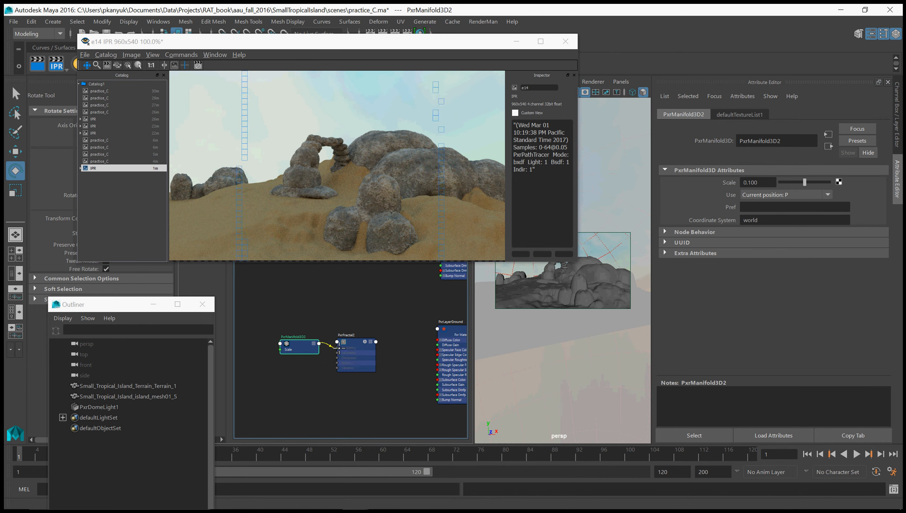
{"action": "left_click", "coordinate": [341, 346]}
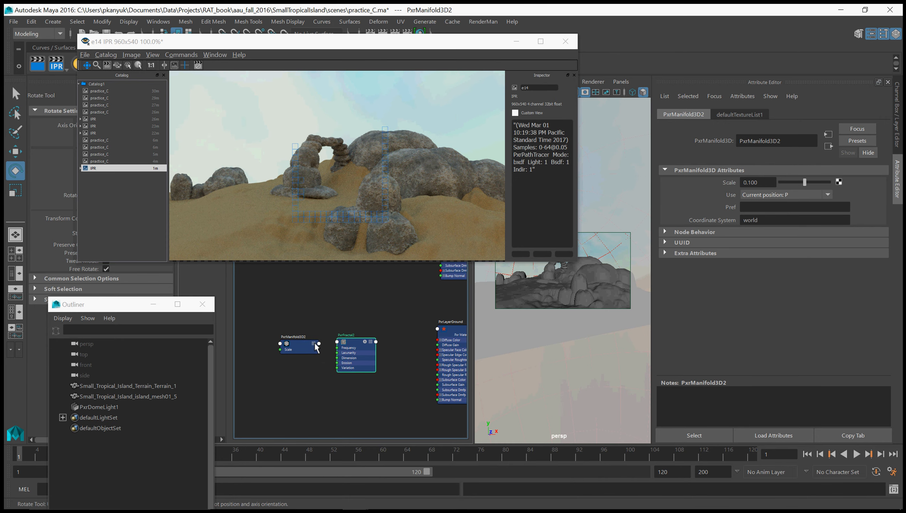
{"action": "left_click", "coordinate": [318, 343]}
{"action": "left_click", "coordinate": [339, 364]}
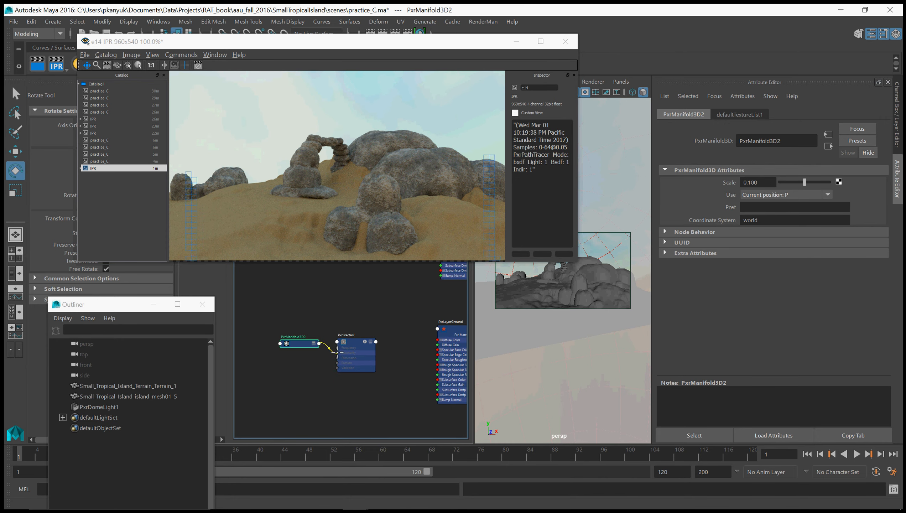
{"action": "left_click", "coordinate": [337, 341]}
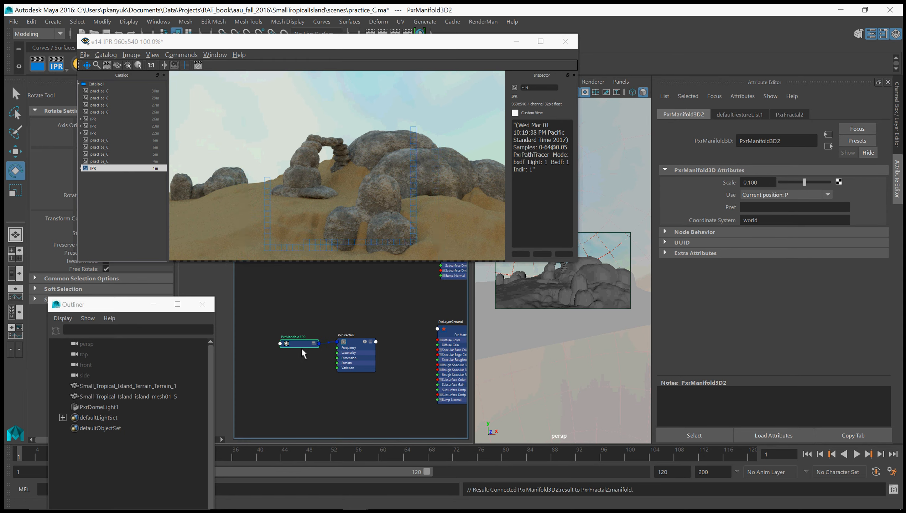
Step: Arrange the manifold and fractal nodes in a row further left, leaving space before PxrLayerGround
{"action": "left_click_drag", "start_coordinate": [301, 344], "coordinate": [291, 340]}
{"action": "left_click_drag", "start_coordinate": [356, 341], "coordinate": [333, 339]}
{"action": "middle_click_drag", "start_coordinate": [385, 359], "coordinate": [347, 361], "text": "alt"}
{"action": "left_click_drag", "start_coordinate": [300, 344], "coordinate": [315, 347]}
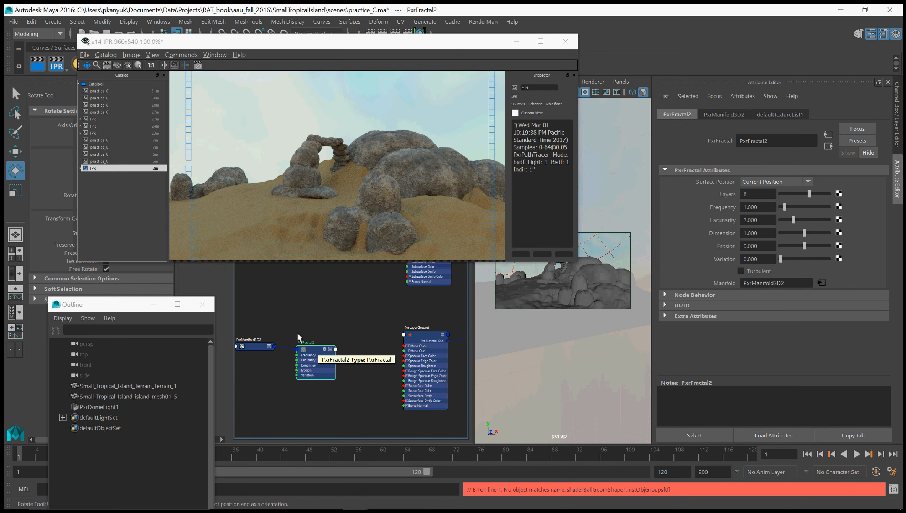
{"action": "middle_click_drag", "start_coordinate": [297, 330], "coordinate": [320, 330], "text": "alt"}
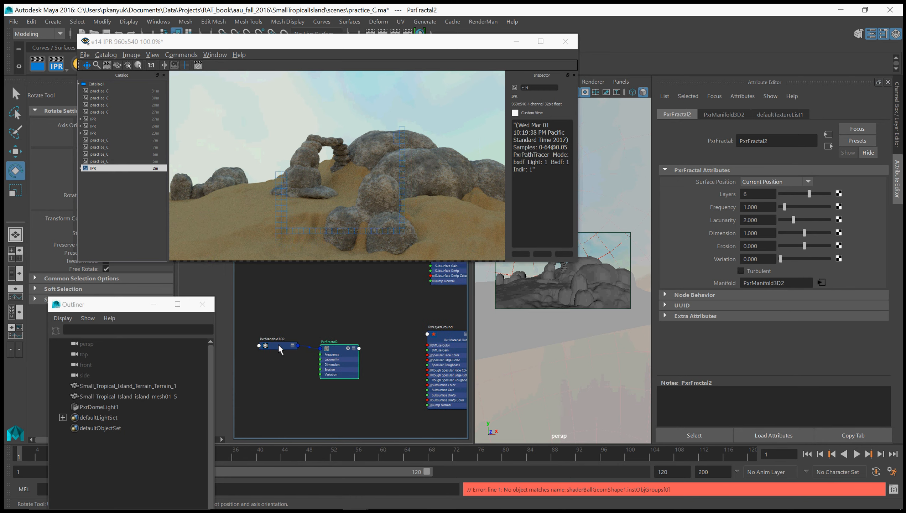
{"action": "left_click_drag", "start_coordinate": [278, 345], "coordinate": [260, 350]}
{"action": "left_click_drag", "start_coordinate": [339, 346], "coordinate": [324, 349]}
Step: Add a PxrMix node between PxrFractal2 and PxrLayerGround, and connect the fractal's Result F output to its Mix input
{"action": "left_click", "coordinate": [375, 329]}
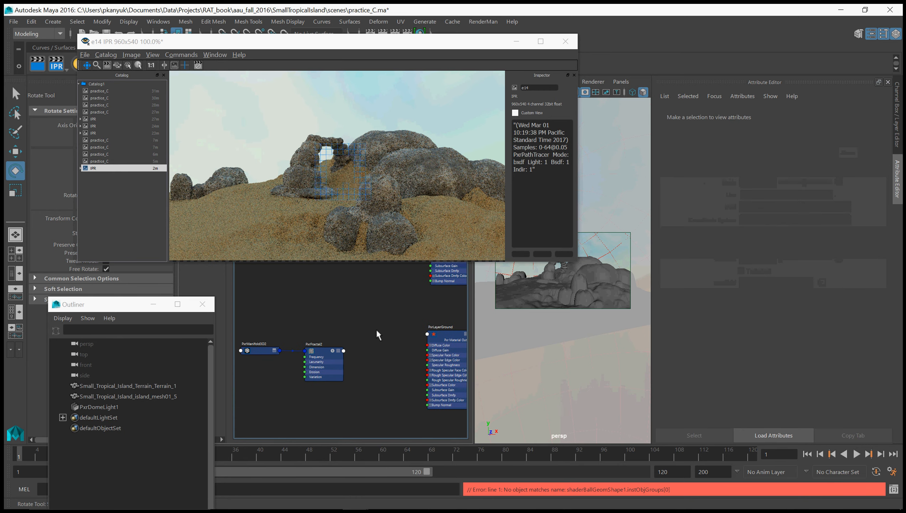
{"action": "key", "text": "Tab"}
{"action": "type", "text": "pxrMix"}
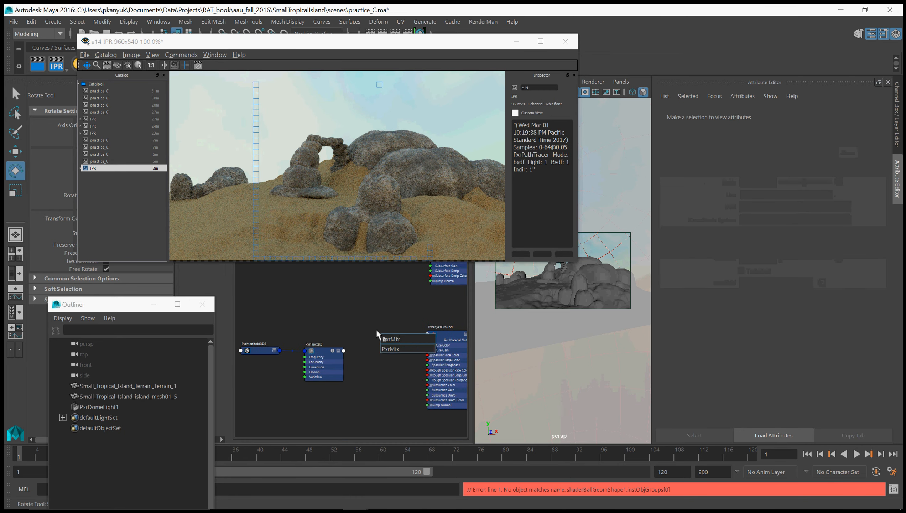
{"action": "key", "text": "Return"}
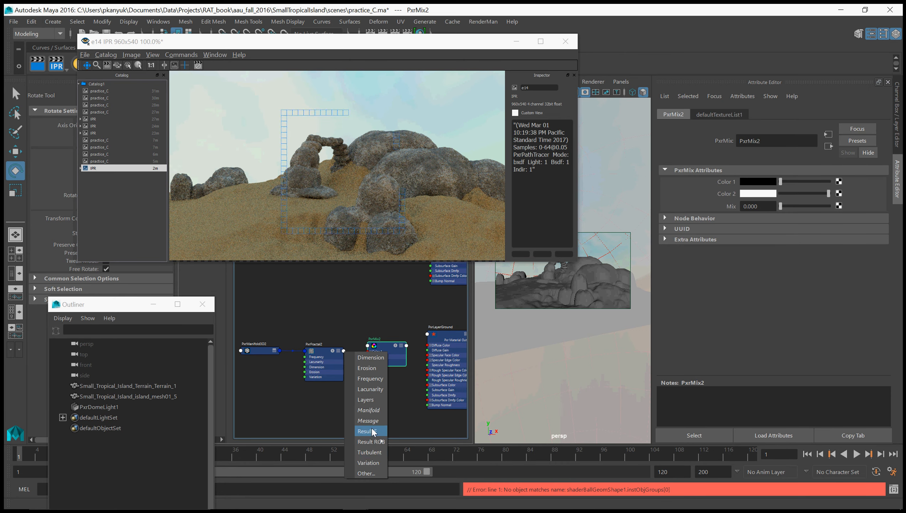
{"action": "left_click", "coordinate": [371, 451]}
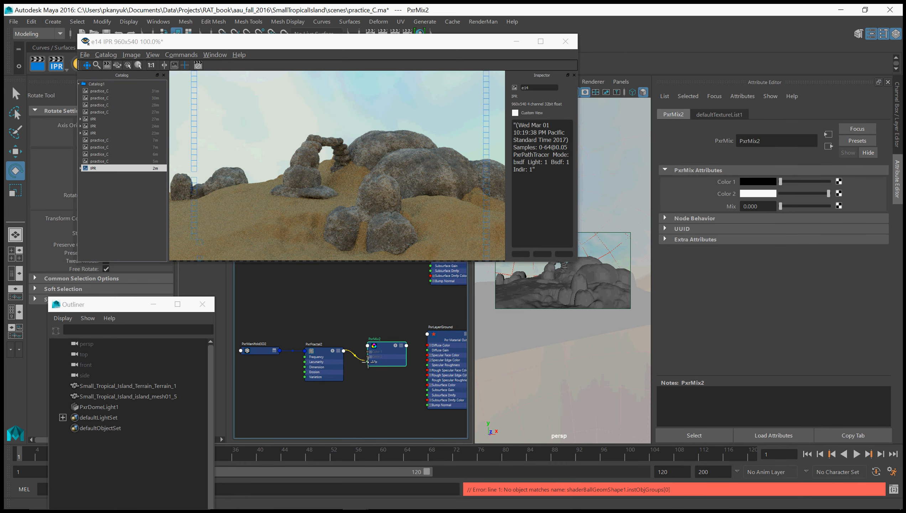
{"action": "left_click", "coordinate": [371, 361]}
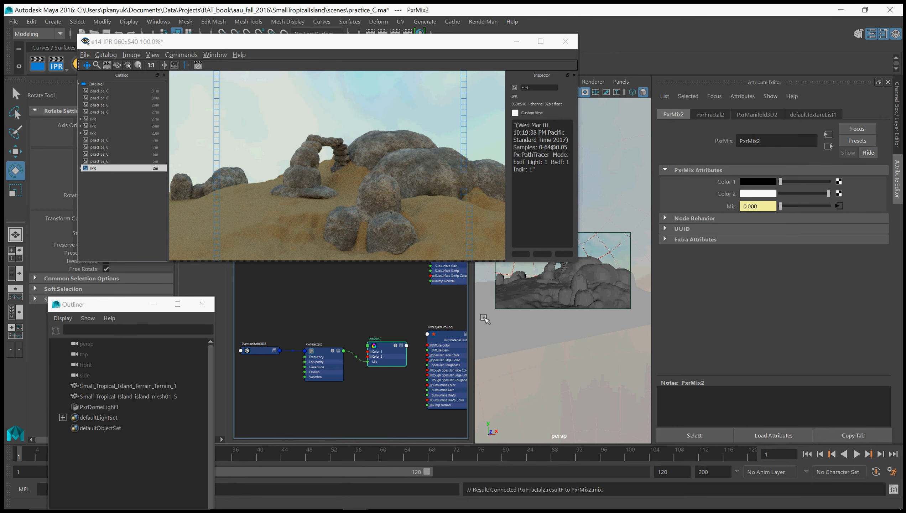
Step: Connect the Result RGB output of PxrMix2 to the Diffuse Color input of PxrLayerGround
{"action": "left_click", "coordinate": [406, 346]}
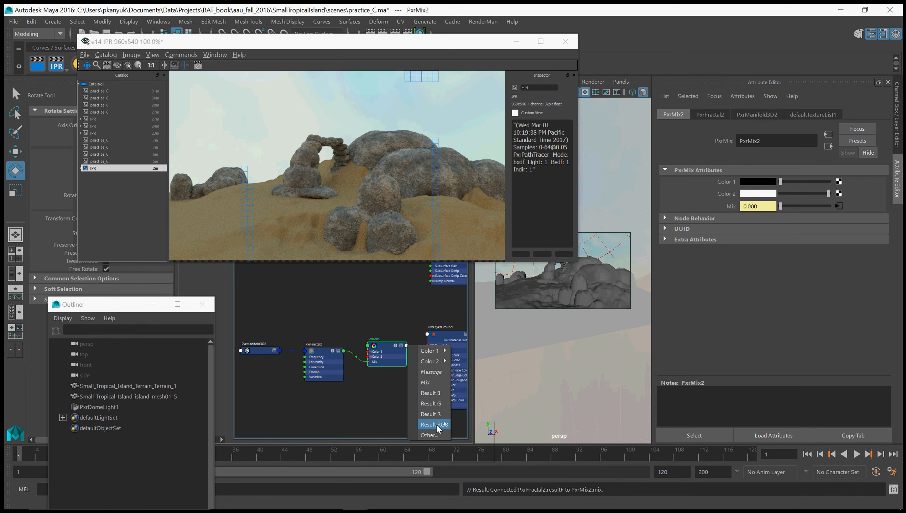
{"action": "mouse_move", "coordinate": [436, 424]}
{"action": "left_click", "coordinate": [471, 425]}
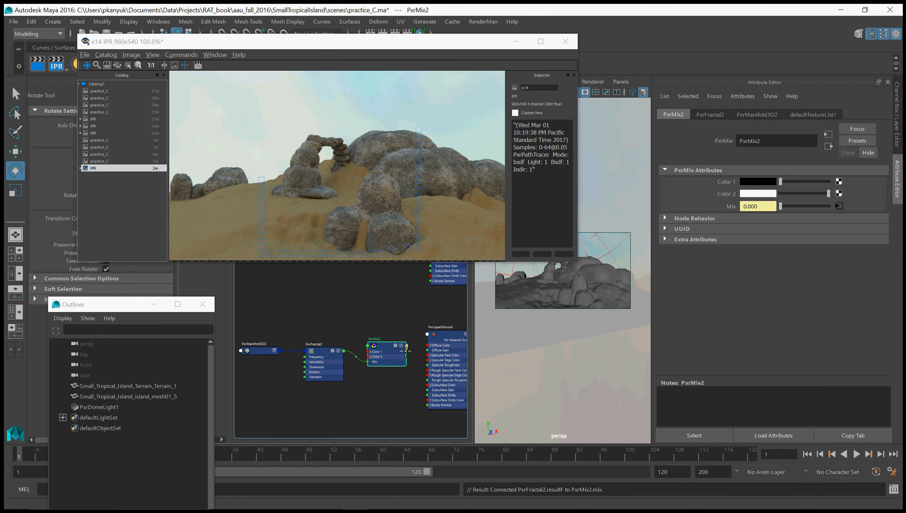
{"action": "left_click", "coordinate": [429, 346]}
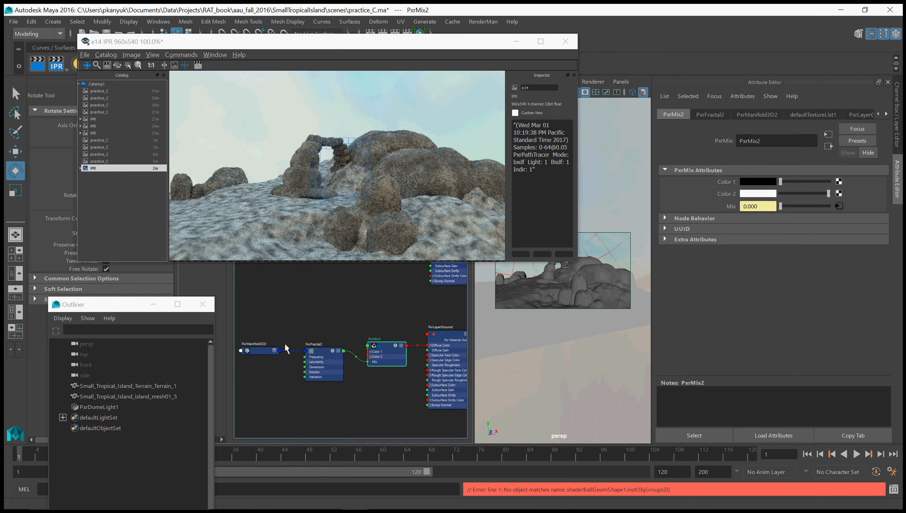
Step: Lower the PxrManifold3D2 scale to 0.025 and finally to 0.01
{"action": "left_click", "coordinate": [260, 349]}
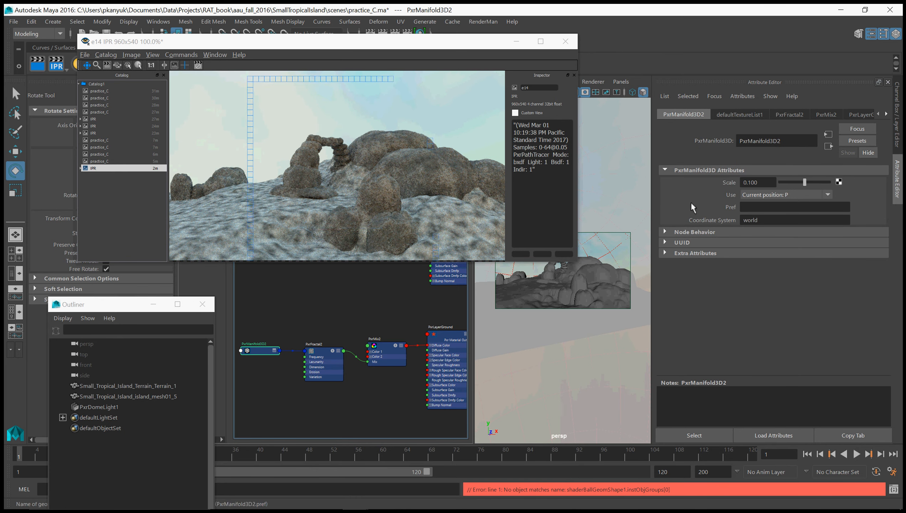
{"action": "double_click", "coordinate": [755, 182]}
{"action": "type", "text": "0"}
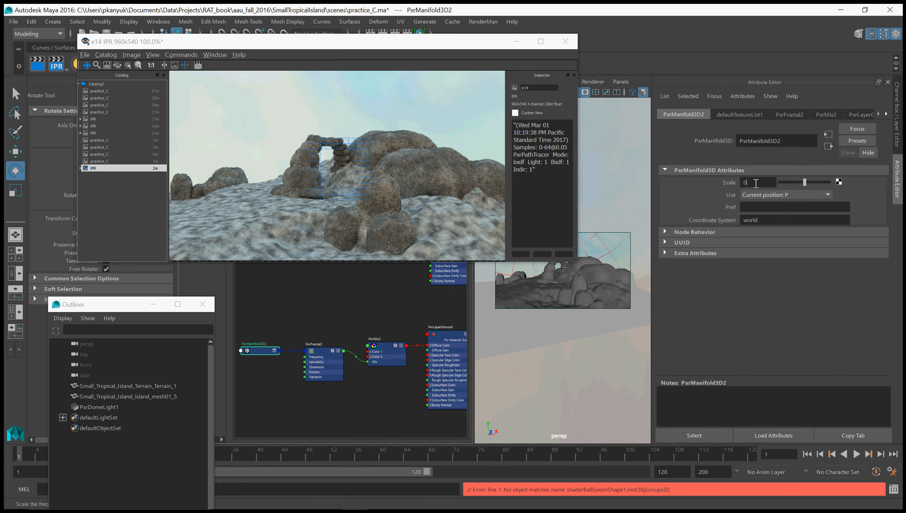
{"action": "type", "text": ".025"}
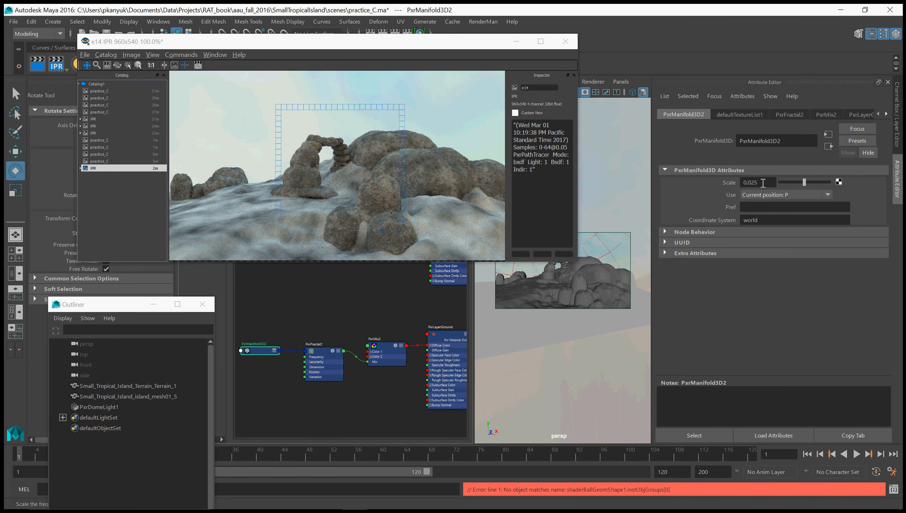
{"action": "key", "text": "BackSpace"}
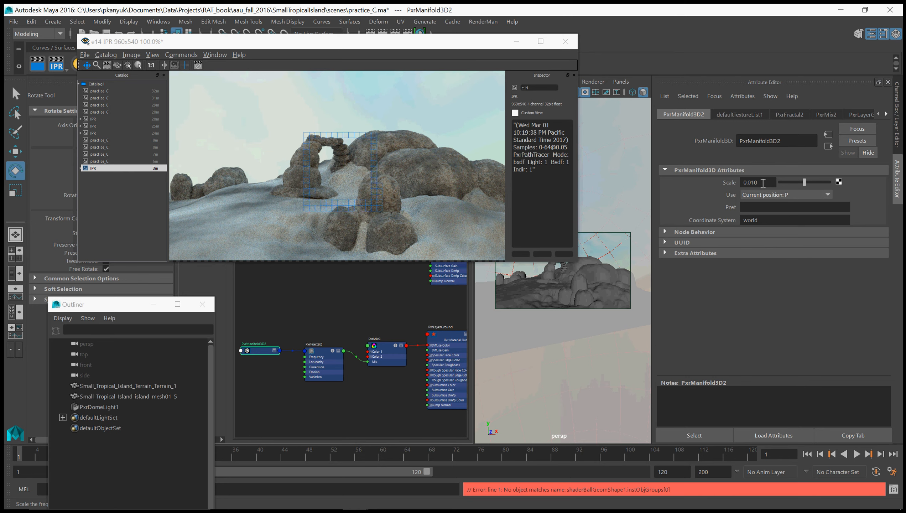
Step: Set the Dimension of PxrFractal2 to 1.1
{"action": "left_click", "coordinate": [328, 355]}
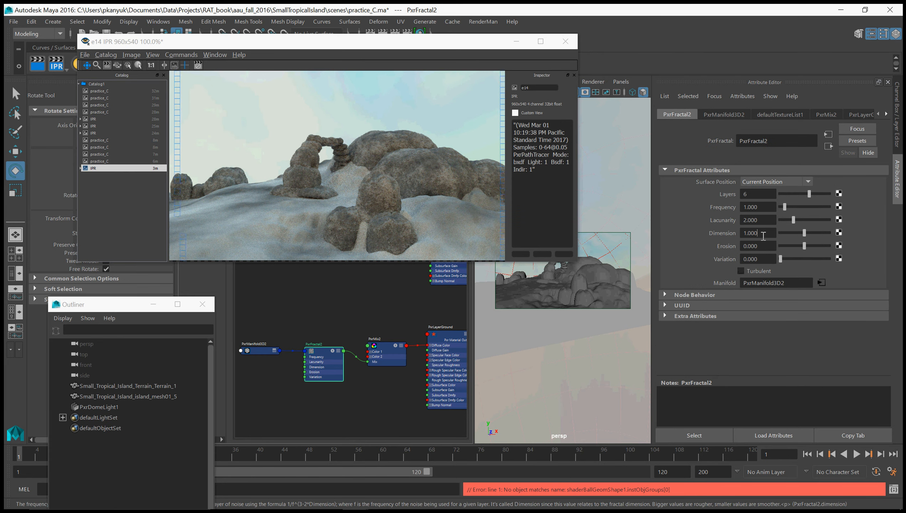
{"action": "key", "text": "BackSpace"}
{"action": "key", "text": "BackSpace"}
{"action": "key", "text": "BackSpace"}
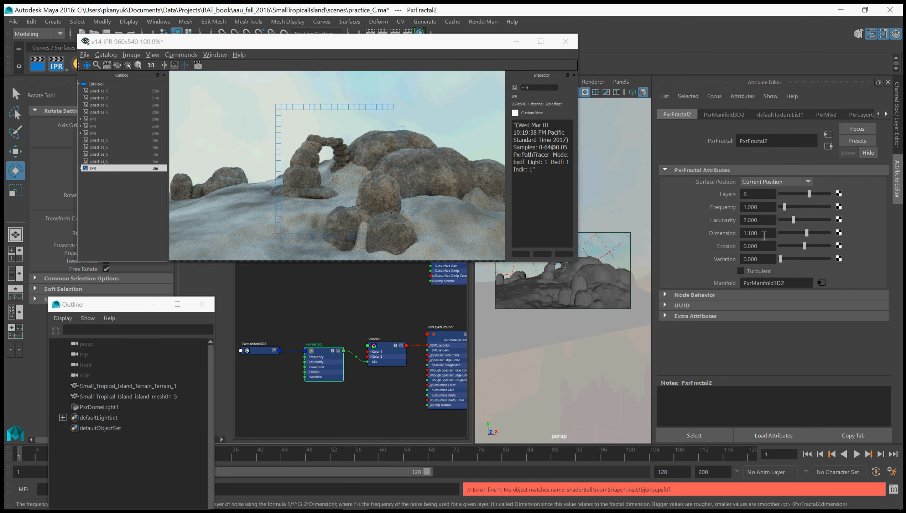
Step: Set Color 2 and Color 1 of PxrMix2 to the sandy tan stored in the color history
{"action": "left_click", "coordinate": [386, 345]}
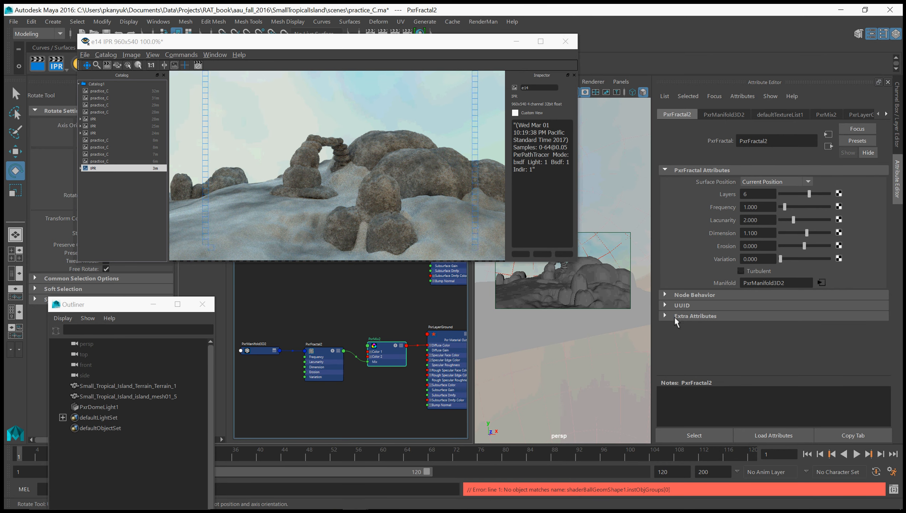
{"action": "left_click", "coordinate": [755, 194]}
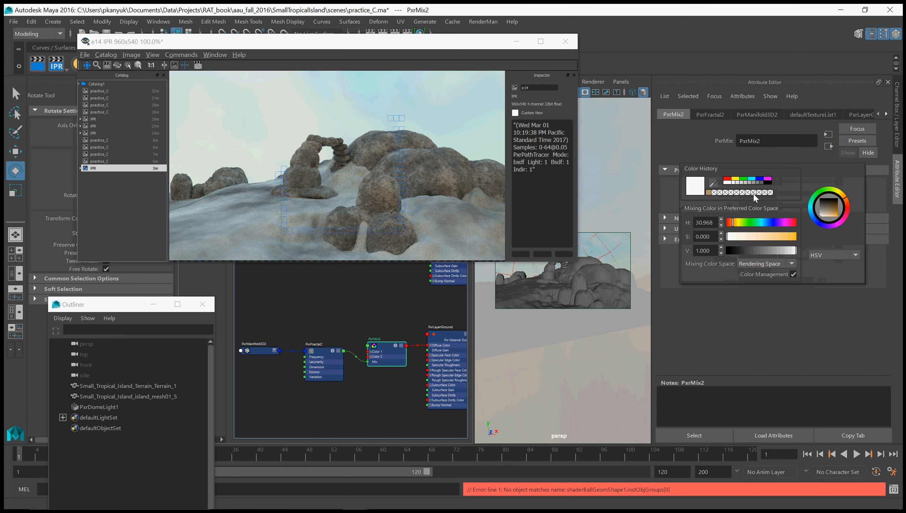
{"action": "left_click", "coordinate": [708, 192]}
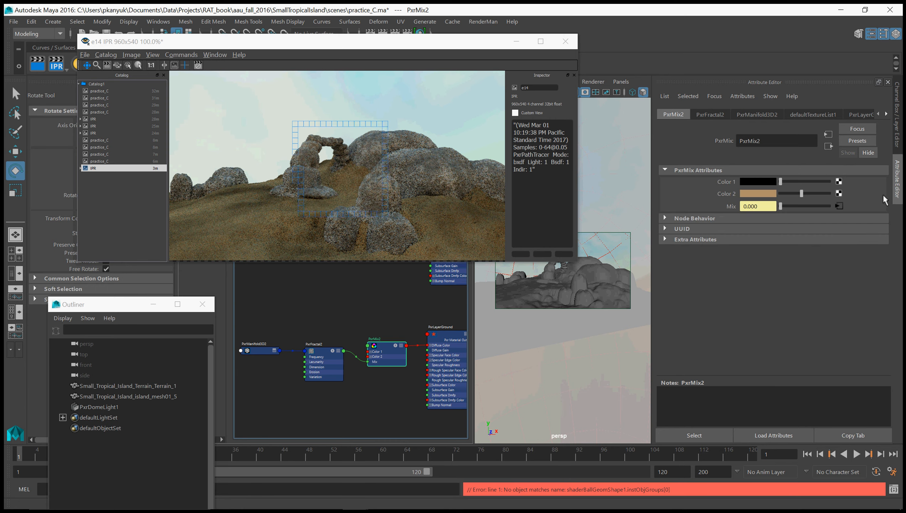
{"action": "left_click", "coordinate": [765, 181]}
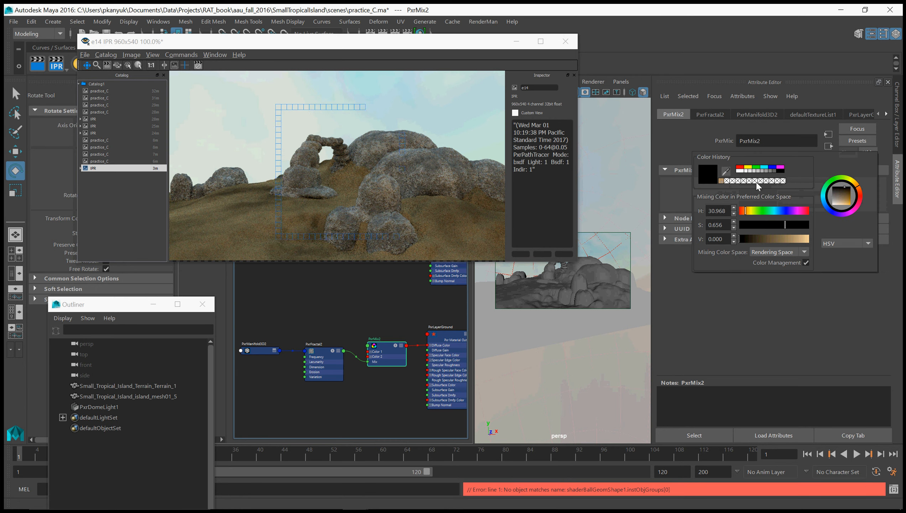
{"action": "left_click", "coordinate": [723, 181]}
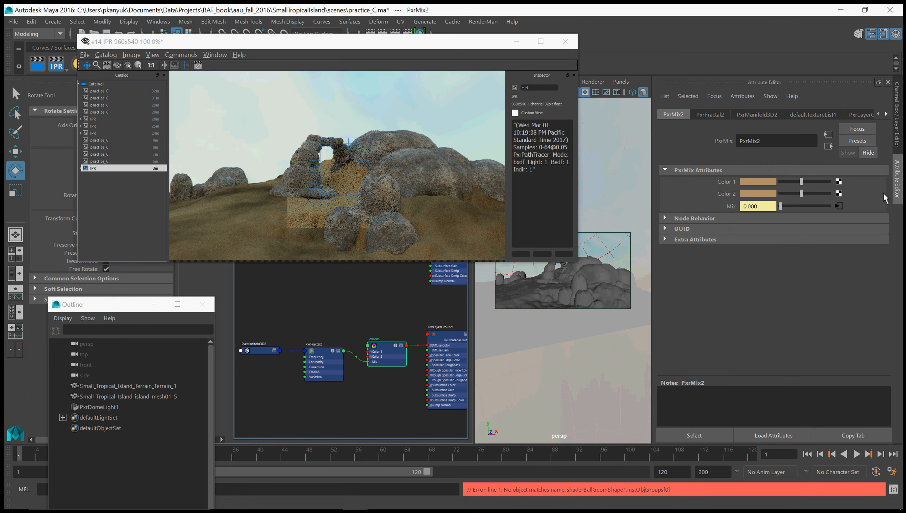
Step: Lighten Color 2 of PxrMix2 to a pale tan and turn Color 1 into a darker olive with saturation 0.559 and value 0.299
{"action": "left_click", "coordinate": [758, 193]}
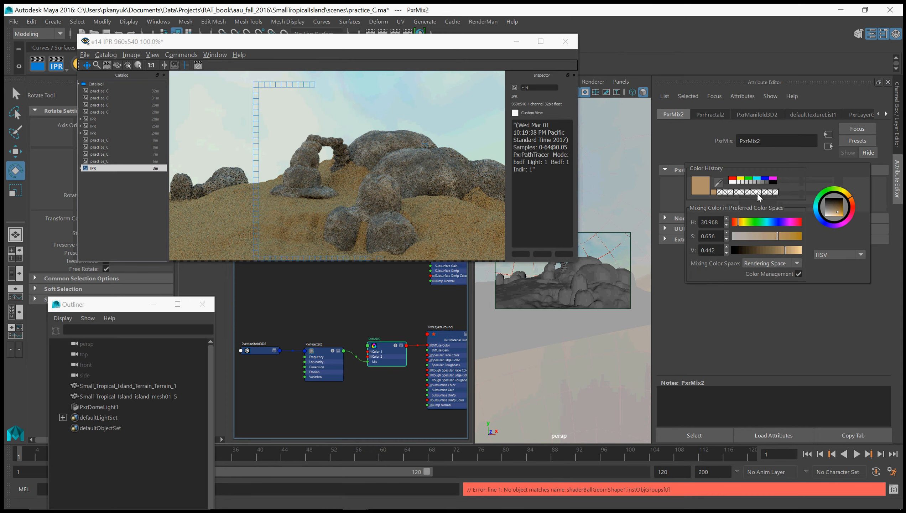
{"action": "left_click_drag", "start_coordinate": [785, 250], "coordinate": [769, 236]}
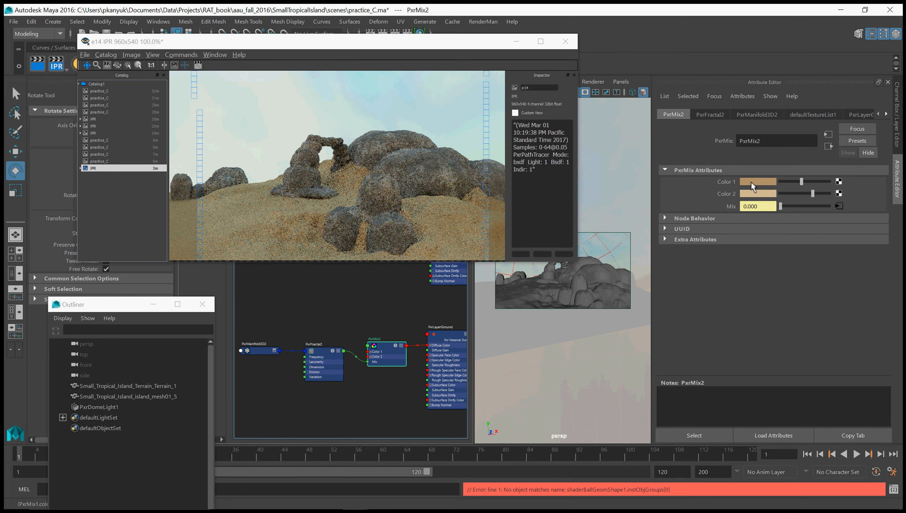
{"action": "left_click", "coordinate": [751, 181]}
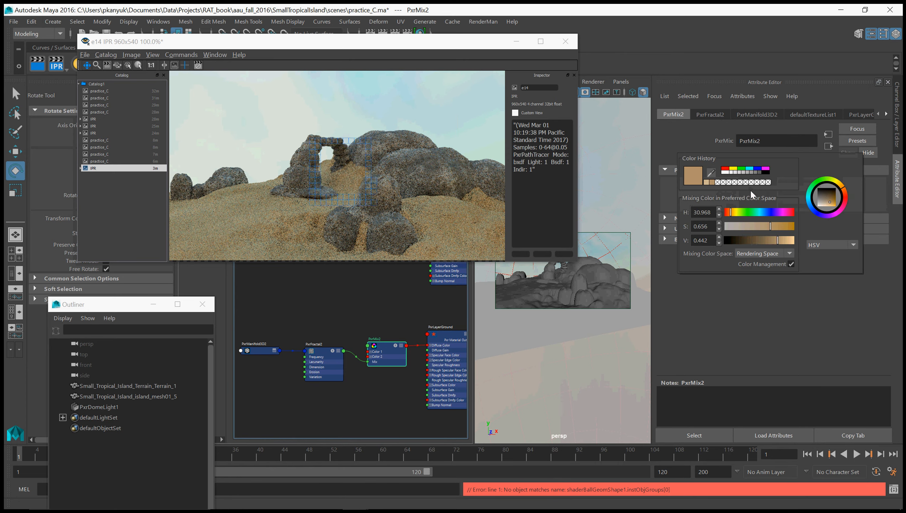
{"action": "left_click", "coordinate": [769, 239]}
{"action": "left_click", "coordinate": [769, 241]}
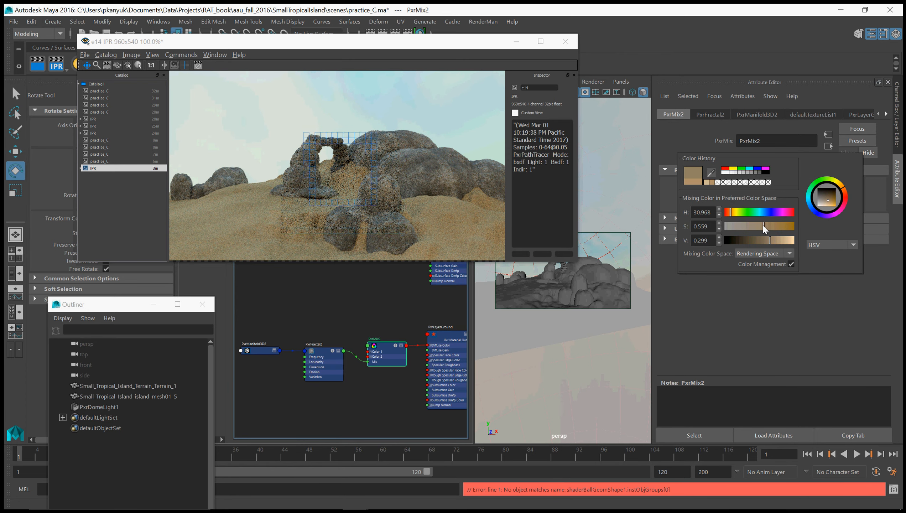
{"action": "left_click", "coordinate": [763, 226]}
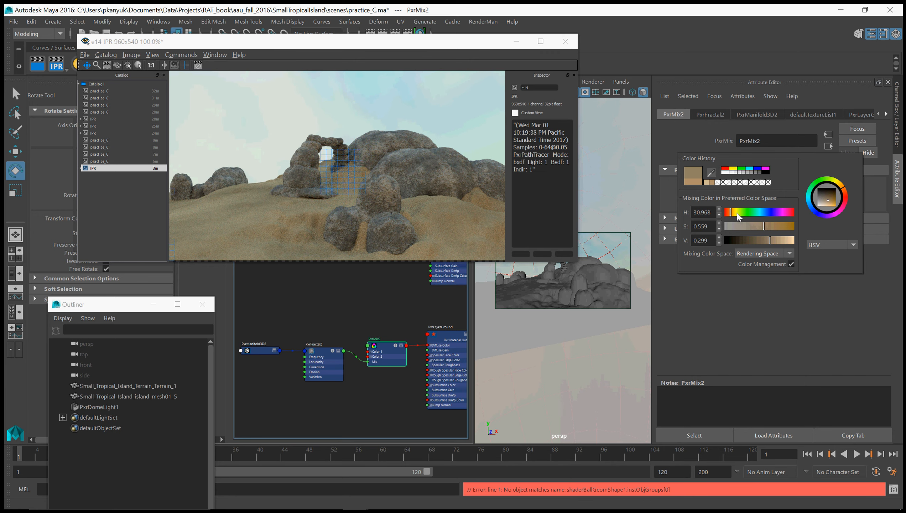
{"action": "left_click_drag", "start_coordinate": [737, 215], "coordinate": [740, 215]}
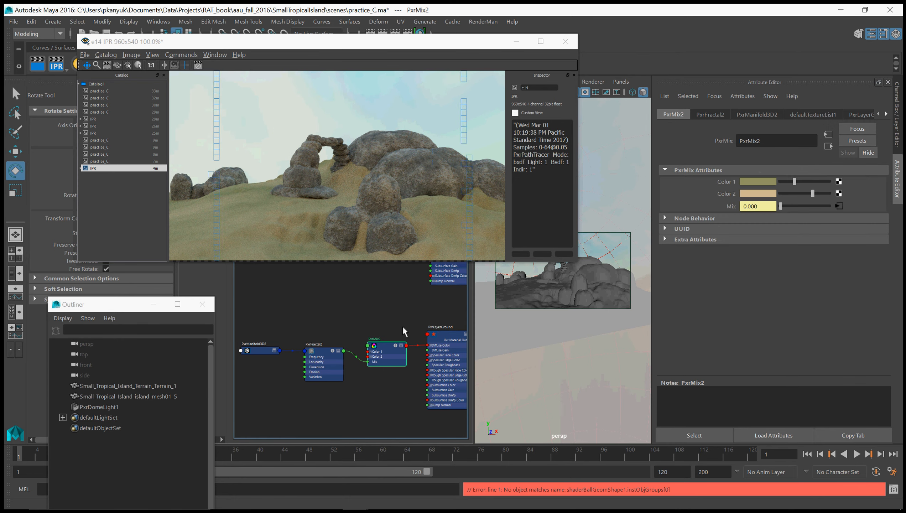
Step: Raise the Dimension of PxrFractal2 to 1.15
{"action": "left_click", "coordinate": [324, 348]}
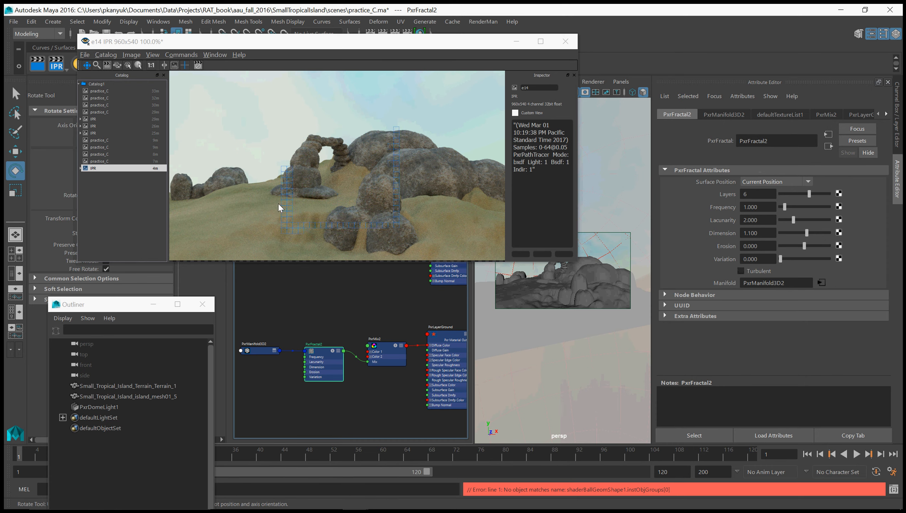
{"action": "left_click", "coordinate": [768, 232]}
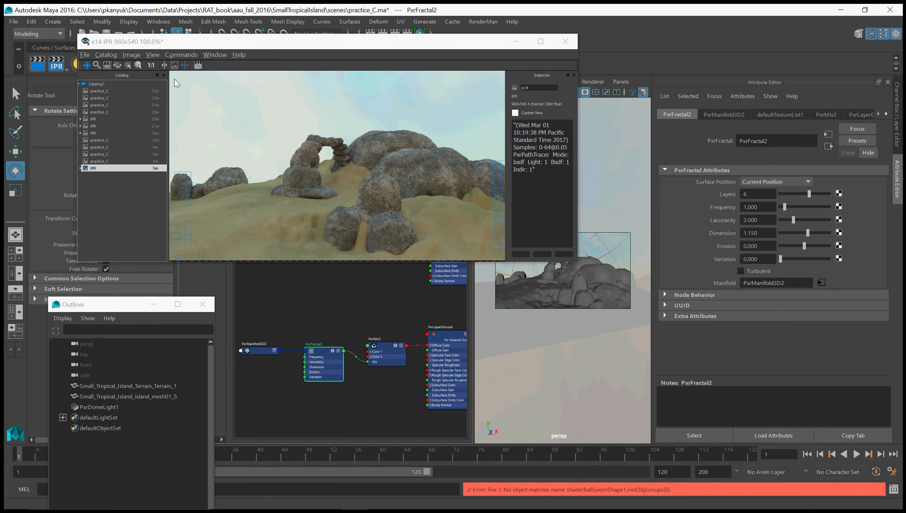
Step: Create a PxrFacingRatio node in the empty graph area beside PxrLayerDirt
{"action": "middle_click_drag", "start_coordinate": [334, 299], "coordinate": [307, 372], "text": "alt"}
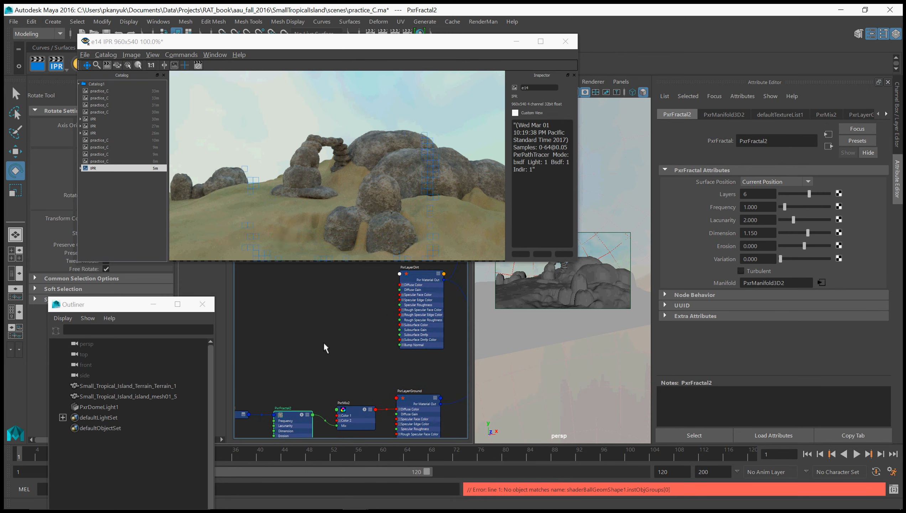
{"action": "scroll", "coordinate": [323, 343], "scroll_direction": "down", "scroll_amount": 2}
{"action": "middle_click_drag", "start_coordinate": [331, 324], "coordinate": [353, 351], "text": "alt"}
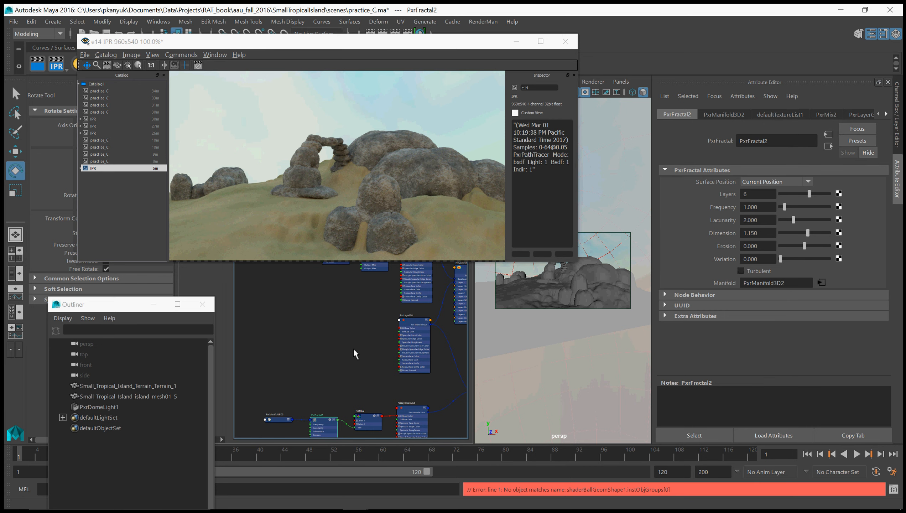
{"action": "scroll", "coordinate": [343, 328], "scroll_direction": "up", "scroll_amount": 4}
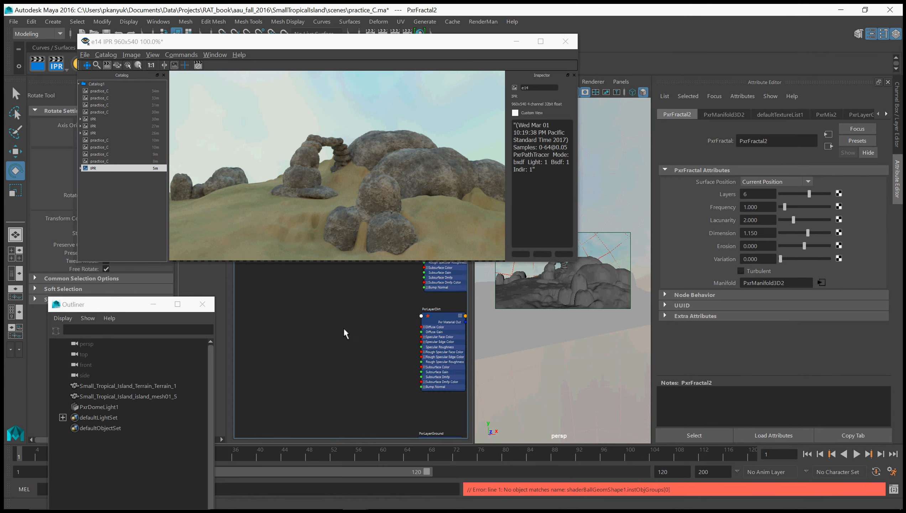
{"action": "key", "text": "Tab"}
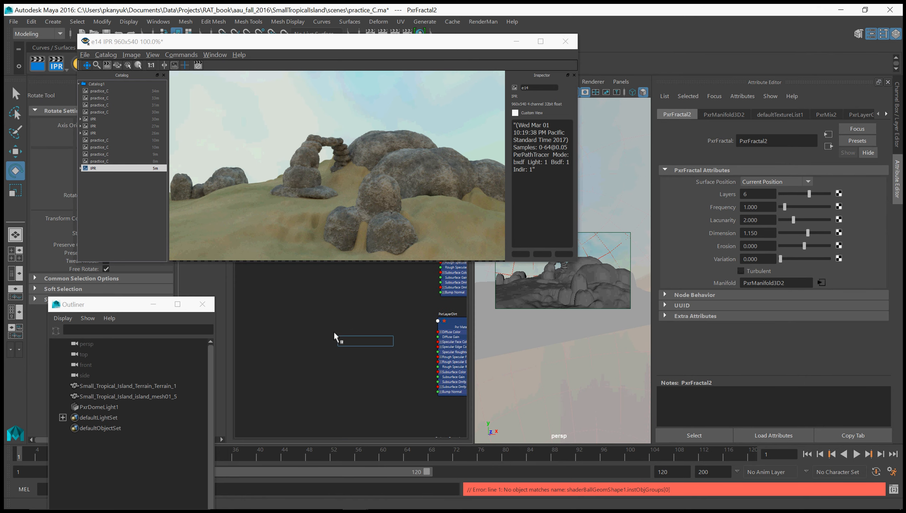
{"action": "type", "text": "pxrDir"}
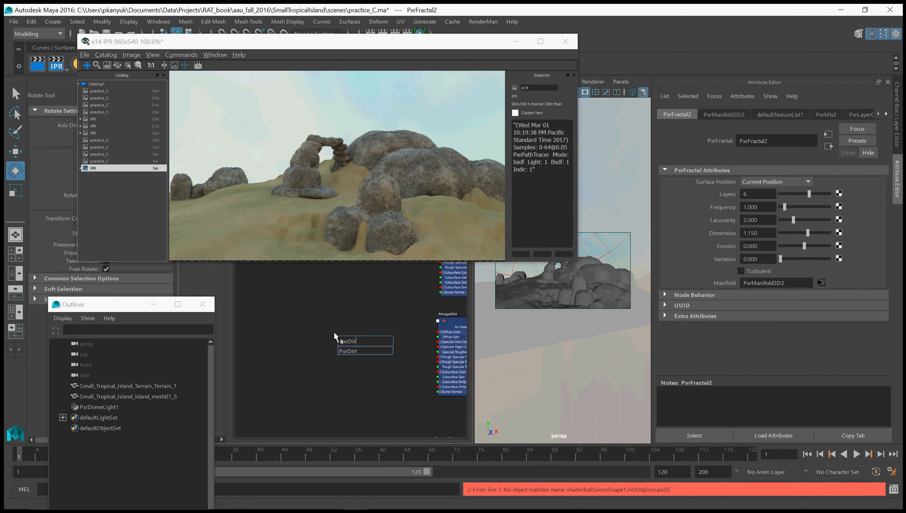
{"action": "key", "text": "BackSpace"}
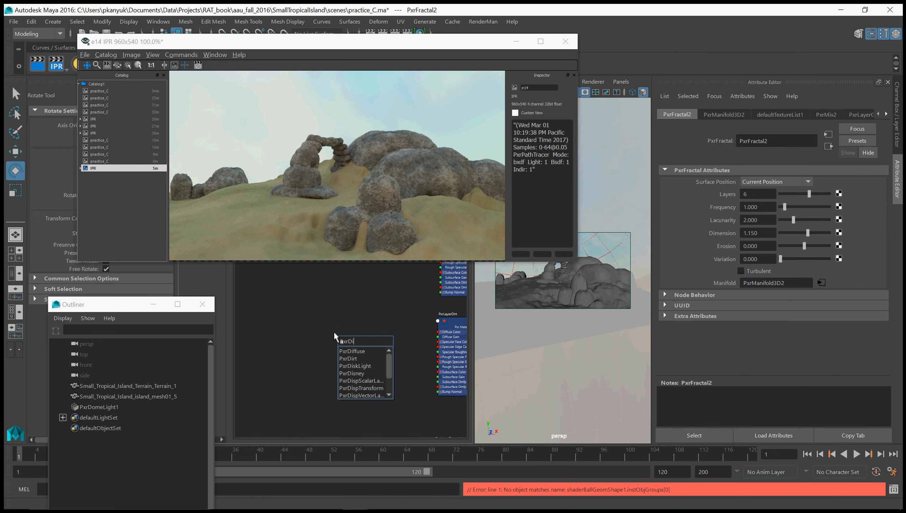
{"action": "type", "text": "rec"}
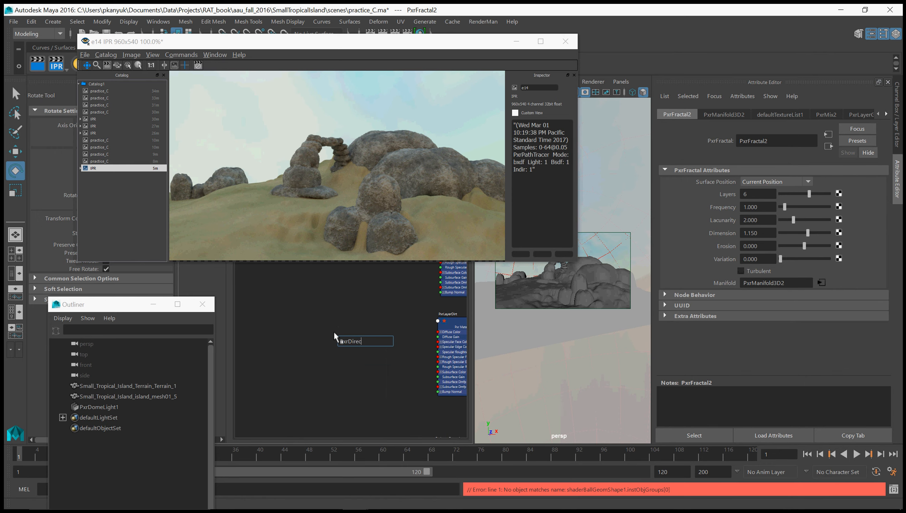
{"action": "key", "text": "BackSpace"}
{"action": "key", "text": "BackSpace"}
{"action": "key", "text": "BackSpace"}
{"action": "key", "text": "BackSpace"}
{"action": "key", "text": "BackSpace"}
{"action": "type", "text": "F"}
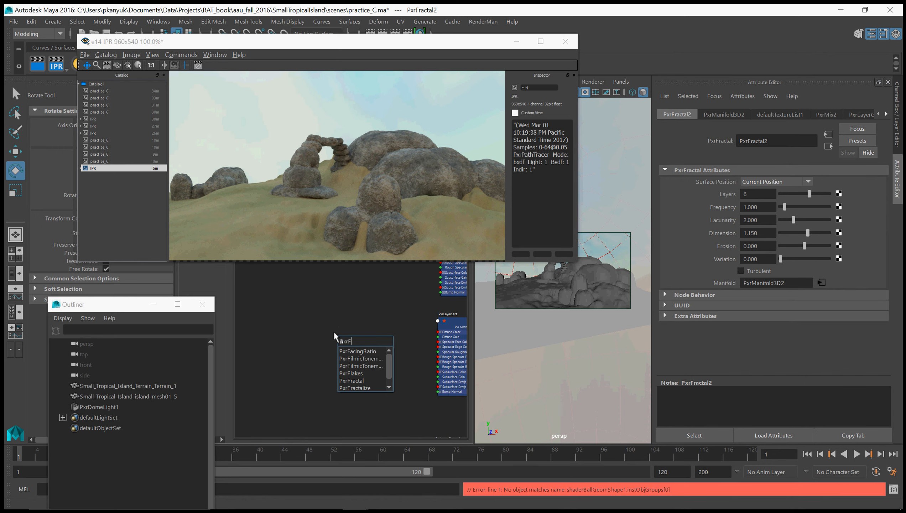
{"action": "key", "text": "Down"}
{"action": "key", "text": "Return"}
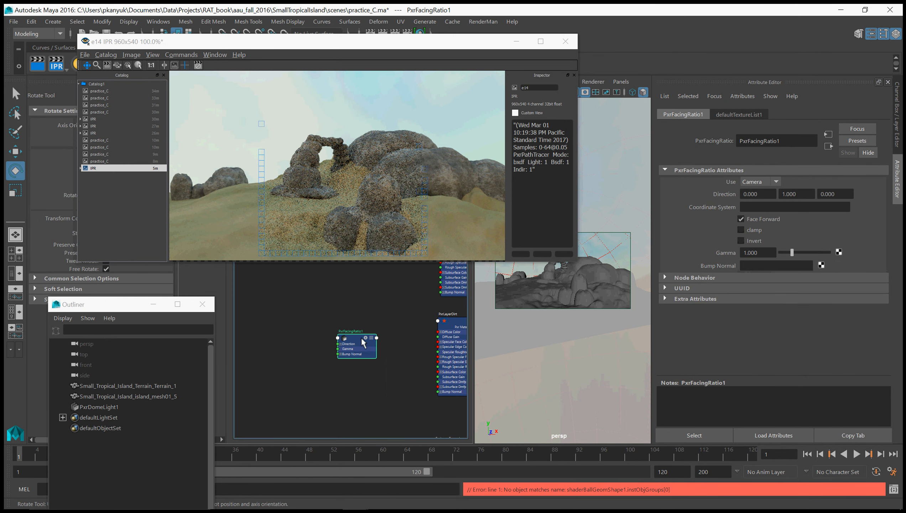
{"action": "left_click_drag", "start_coordinate": [362, 339], "coordinate": [332, 333]}
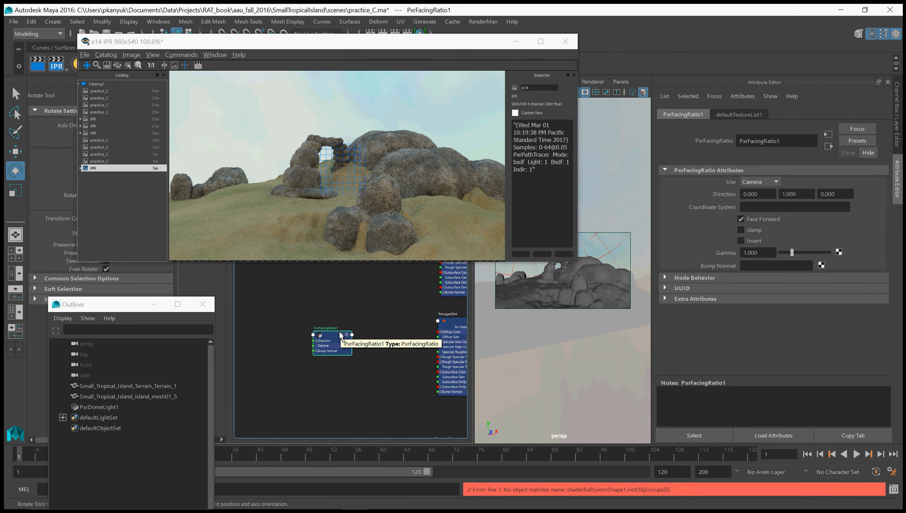
Step: Set PxrFacingRatio1 to use Direction and enter world as its coordinate system
{"action": "left_click", "coordinate": [744, 182]}
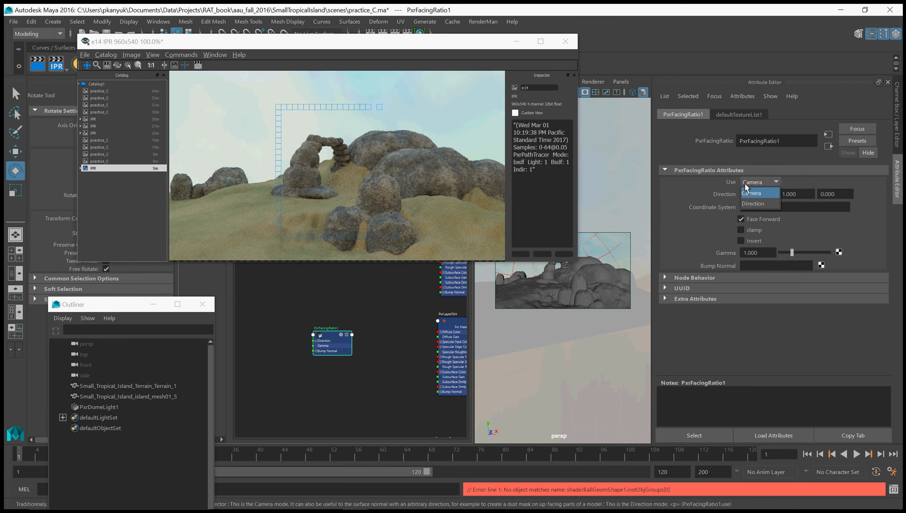
{"action": "left_click", "coordinate": [750, 204]}
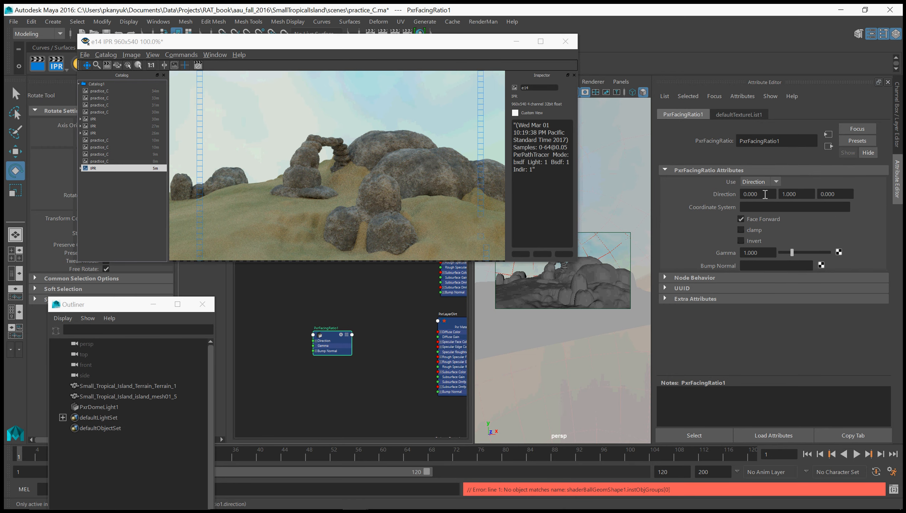
{"action": "left_click", "coordinate": [805, 194]}
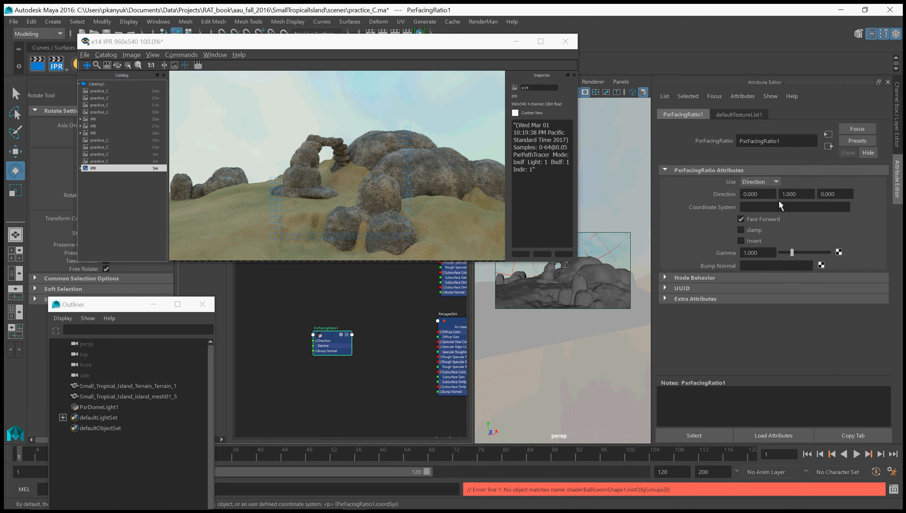
{"action": "type", "text": "world"}
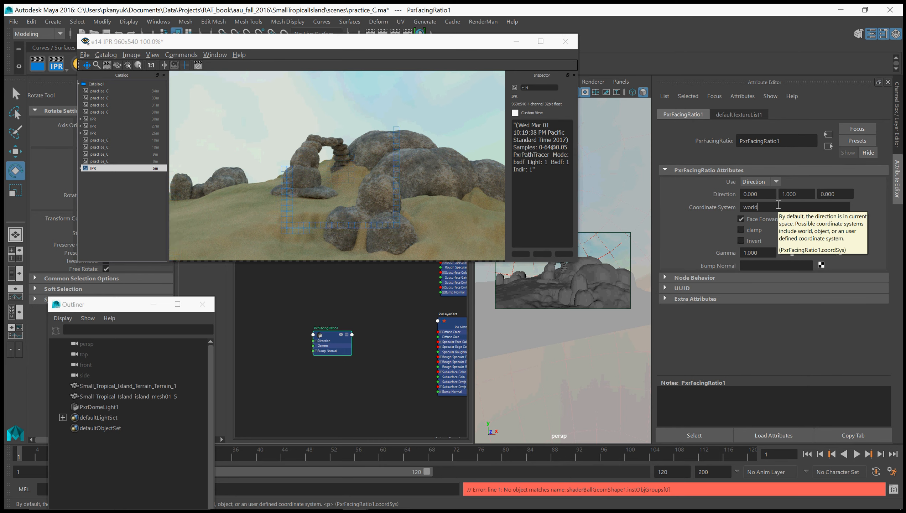
{"action": "key", "text": "Return"}
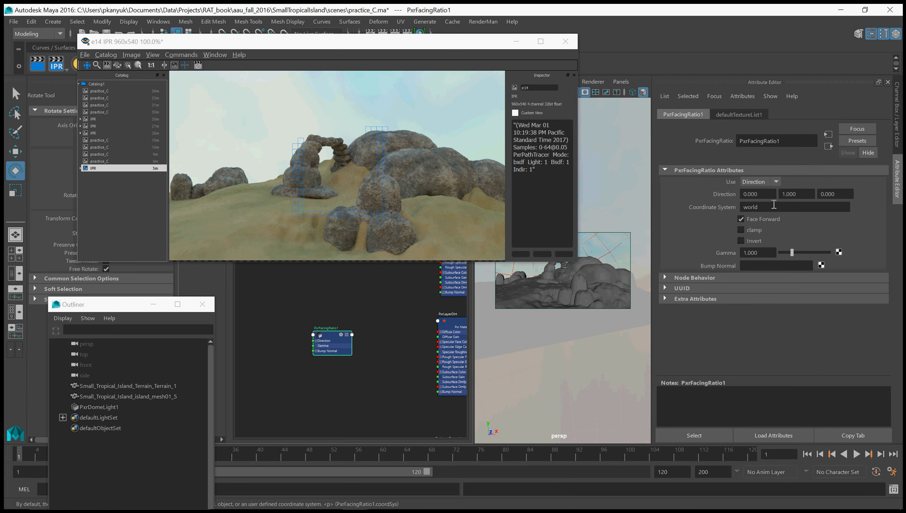
Step: Enable Layer 1, the dirt layer, in both PxrLayerMixer1 and PxrLayerMixer2
{"action": "middle_click_drag", "start_coordinate": [399, 318], "coordinate": [280, 366]}
{"action": "left_click", "coordinate": [421, 325]}
{"action": "left_click", "coordinate": [406, 313]}
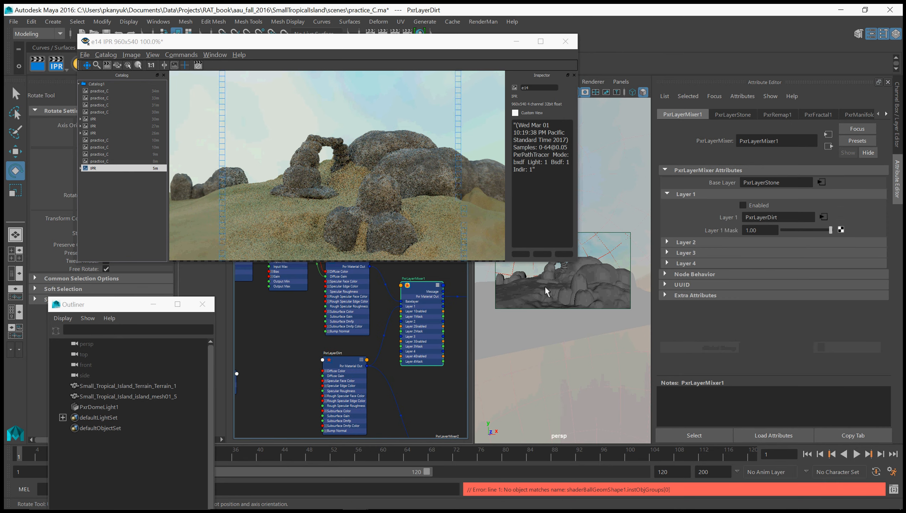
{"action": "left_click", "coordinate": [743, 205]}
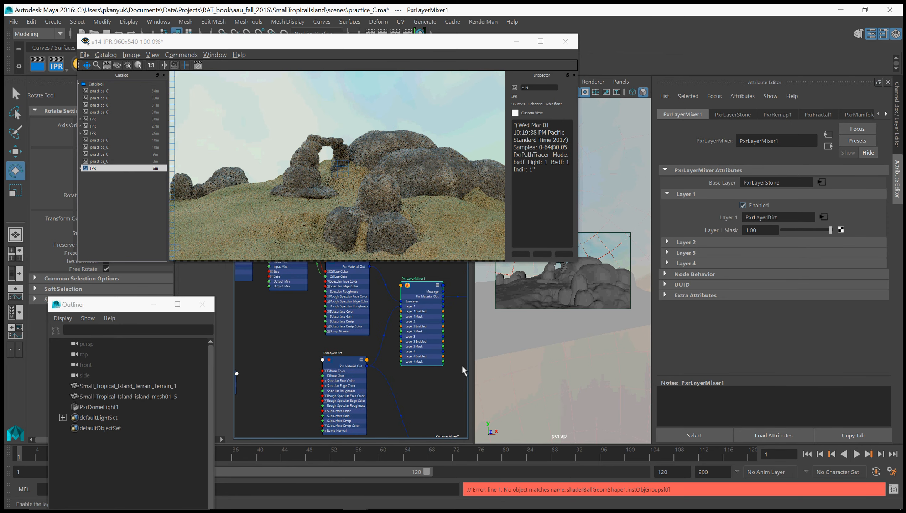
{"action": "middle_click_drag", "start_coordinate": [442, 433], "coordinate": [436, 334]}
{"action": "left_click", "coordinate": [437, 336]}
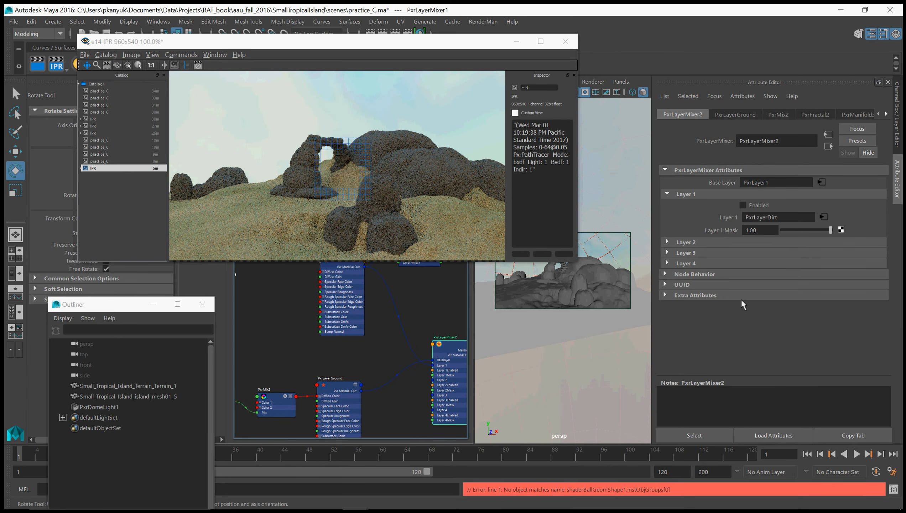
{"action": "left_click", "coordinate": [743, 205]}
{"action": "left_click", "coordinate": [742, 205]}
Step: Change the diffuse color of PxrLayerDirt to a mossy green with saturation 0.839 and value 0.188
{"action": "middle_click_drag", "start_coordinate": [269, 313], "coordinate": [323, 371]}
{"action": "left_click", "coordinate": [392, 320]}
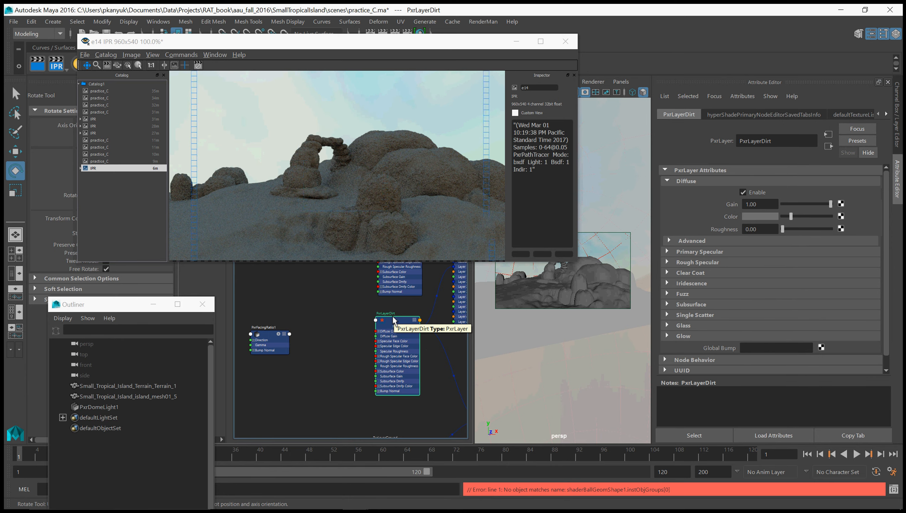
{"action": "left_click", "coordinate": [761, 217]}
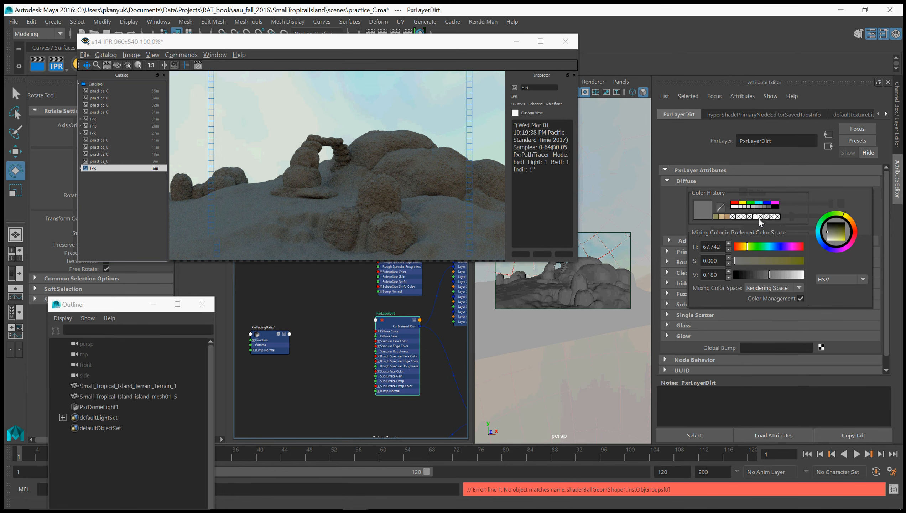
{"action": "left_click", "coordinate": [716, 216]}
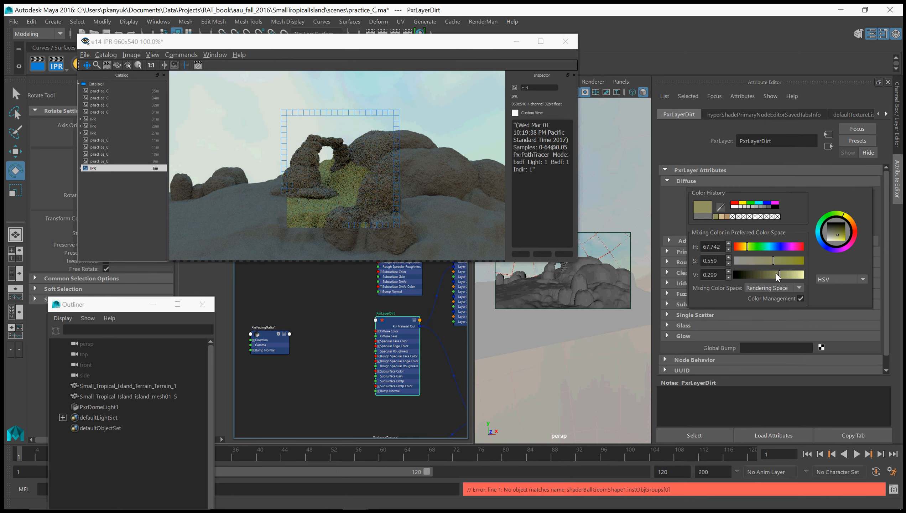
{"action": "left_click", "coordinate": [785, 264]}
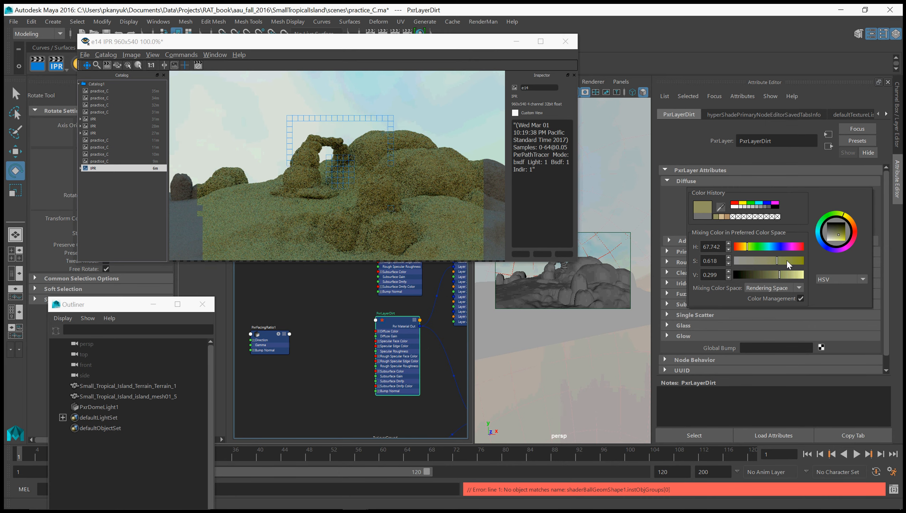
{"action": "left_click_drag", "start_coordinate": [785, 263], "coordinate": [793, 263]}
{"action": "left_click_drag", "start_coordinate": [778, 275], "coordinate": [770, 275]}
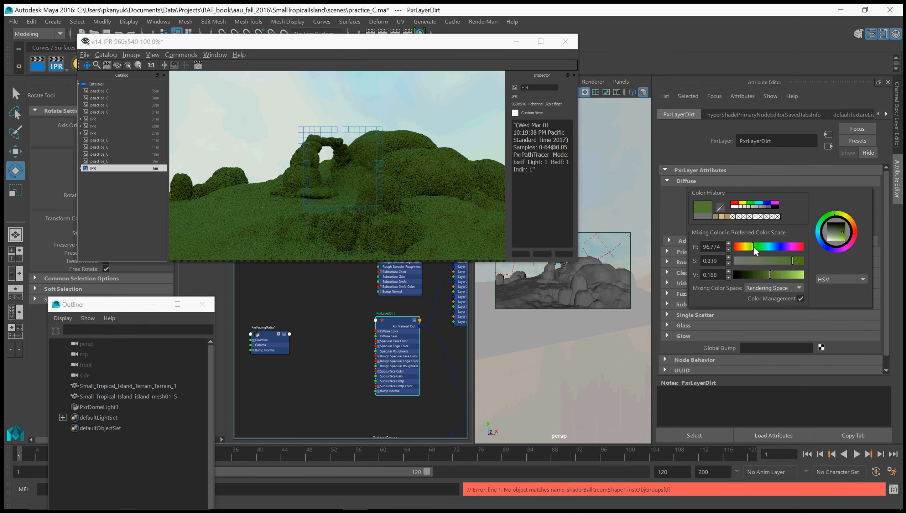
{"action": "mouse_move", "coordinate": [755, 250]}
{"action": "left_mouse_down"}
{"action": "mouse_move", "coordinate": [772, 254]}
{"action": "mouse_move", "coordinate": [751, 251]}
{"action": "left_mouse_up"}
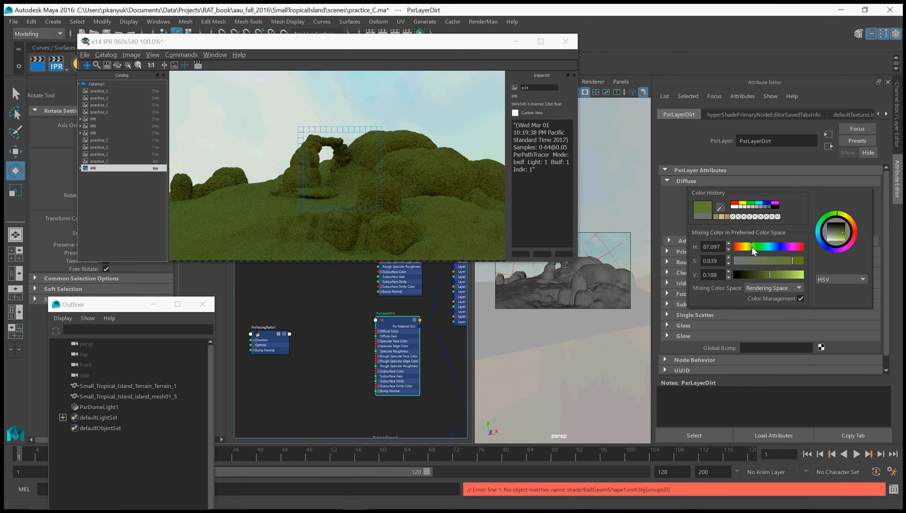
{"action": "left_click", "coordinate": [752, 248]}
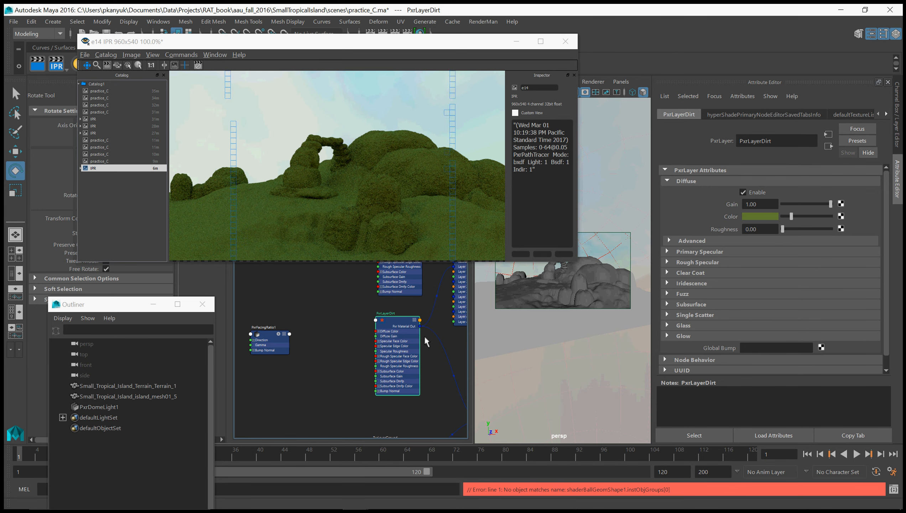
Step: Turn on clamp for PxrFacingRatio1
{"action": "left_click", "coordinate": [321, 335]}
{"action": "left_click", "coordinate": [268, 337]}
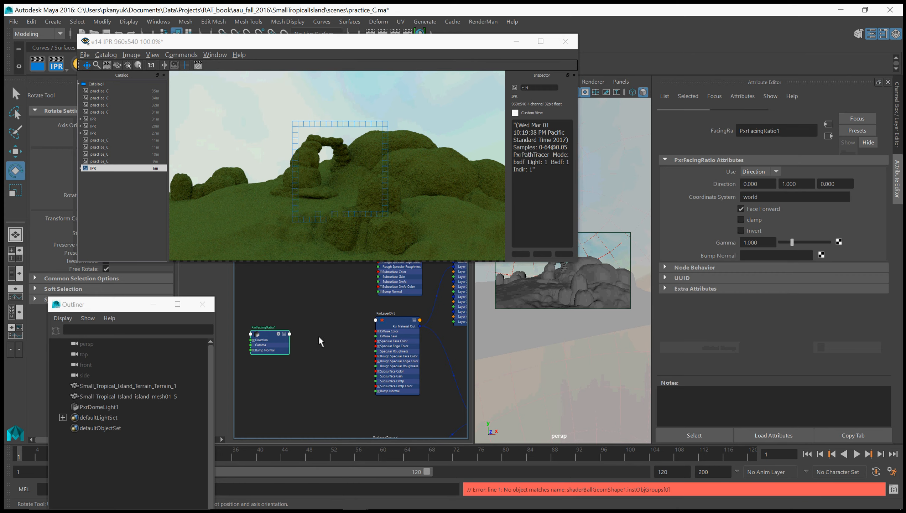
{"action": "middle_click_drag", "start_coordinate": [318, 335], "coordinate": [305, 349], "text": "alt"}
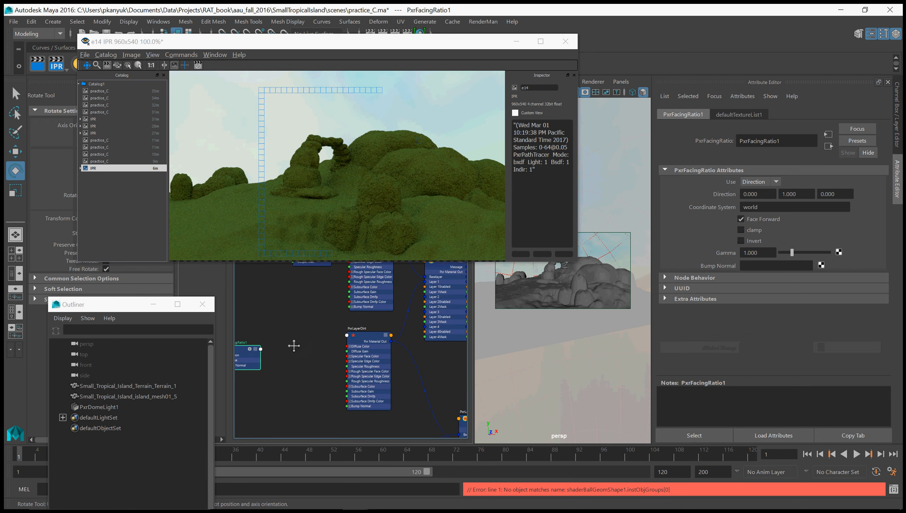
{"action": "middle_click_drag", "start_coordinate": [293, 344], "coordinate": [318, 342], "text": "alt"}
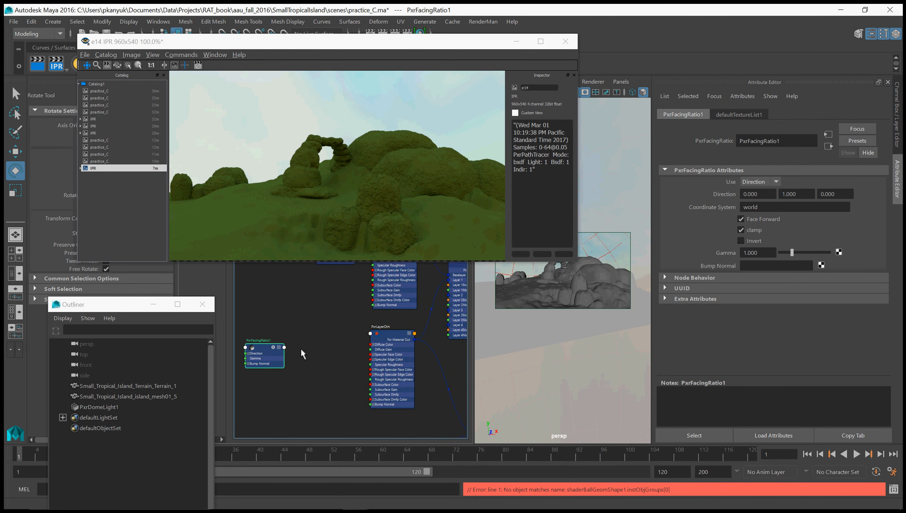
Step: Connect the Result F output of PxrFacingRatio1 to the Layer 1 Mask of PxrLayerMixer1
{"action": "middle_click_drag", "start_coordinate": [301, 347], "coordinate": [283, 359], "text": "alt"}
{"action": "left_click", "coordinate": [271, 363]}
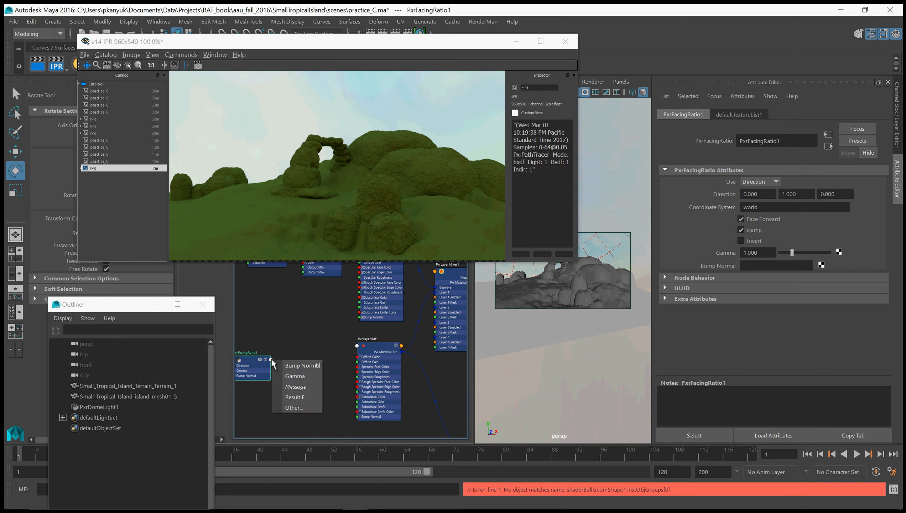
{"action": "left_click", "coordinate": [289, 396]}
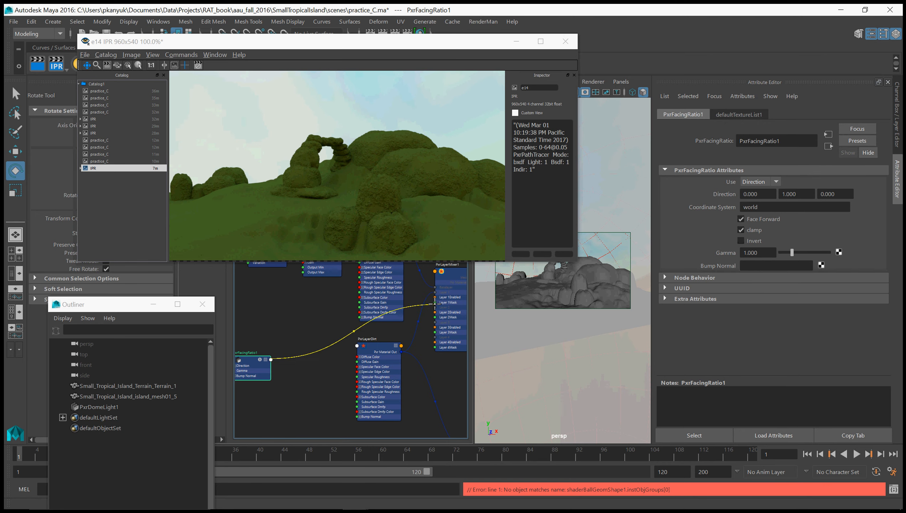
{"action": "left_click", "coordinate": [435, 302]}
Step: Connect the Result F output of PxrFacingRatio1 to the Layer 1 Mask of PxrLayerMixer2 as well
{"action": "scroll", "coordinate": [346, 371], "scroll_direction": "down", "scroll_amount": 3}
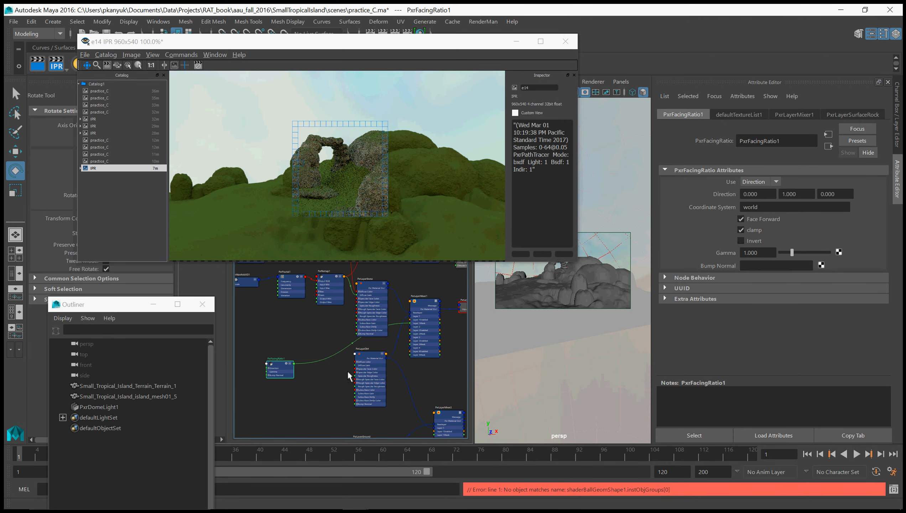
{"action": "middle_click_drag", "start_coordinate": [315, 379], "coordinate": [296, 343], "text": "alt"}
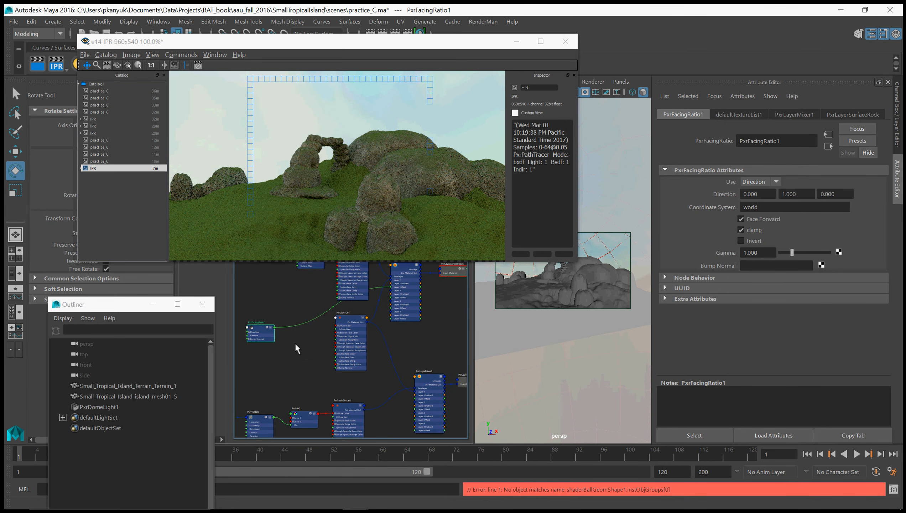
{"action": "scroll", "coordinate": [295, 343], "scroll_direction": "up", "scroll_amount": 3}
{"action": "scroll", "coordinate": [294, 341], "scroll_direction": "down", "scroll_amount": 2}
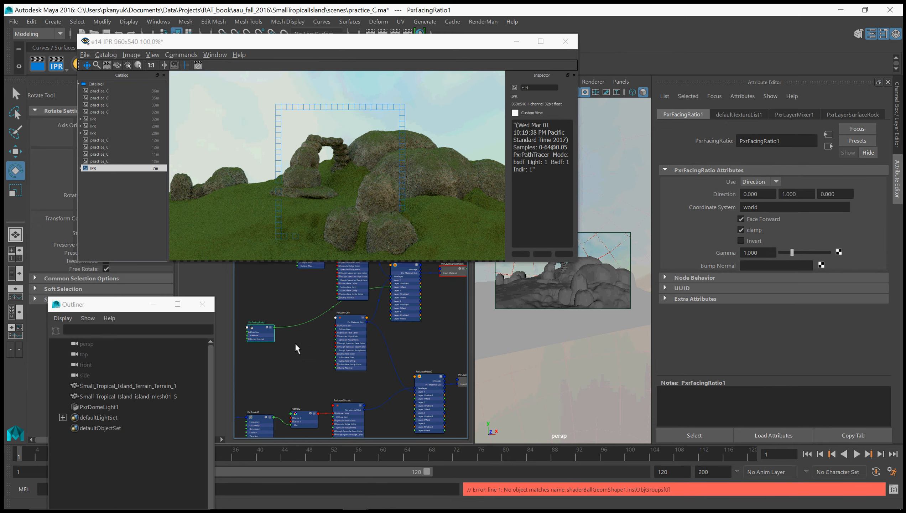
{"action": "left_click", "coordinate": [275, 332]}
{"action": "left_click", "coordinate": [299, 366]}
{"action": "scroll", "coordinate": [374, 384], "scroll_direction": "up", "scroll_amount": 2}
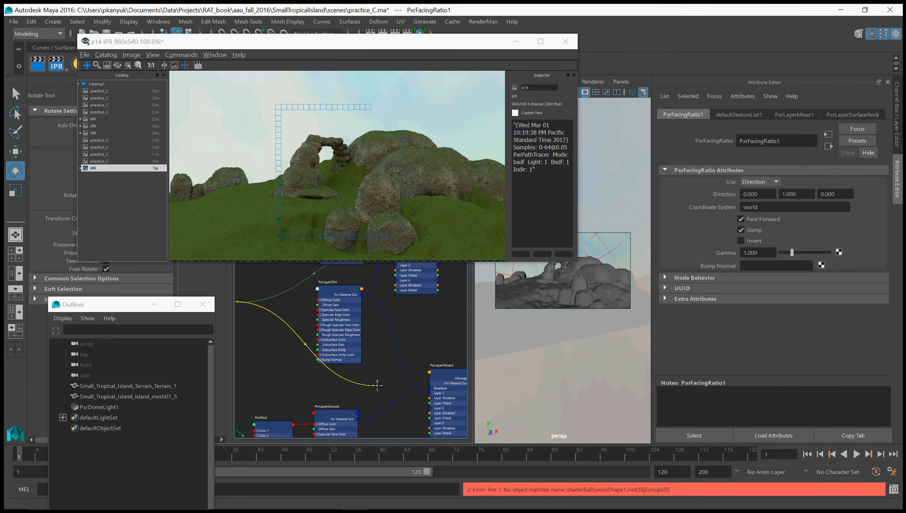
{"action": "left_click", "coordinate": [429, 402]}
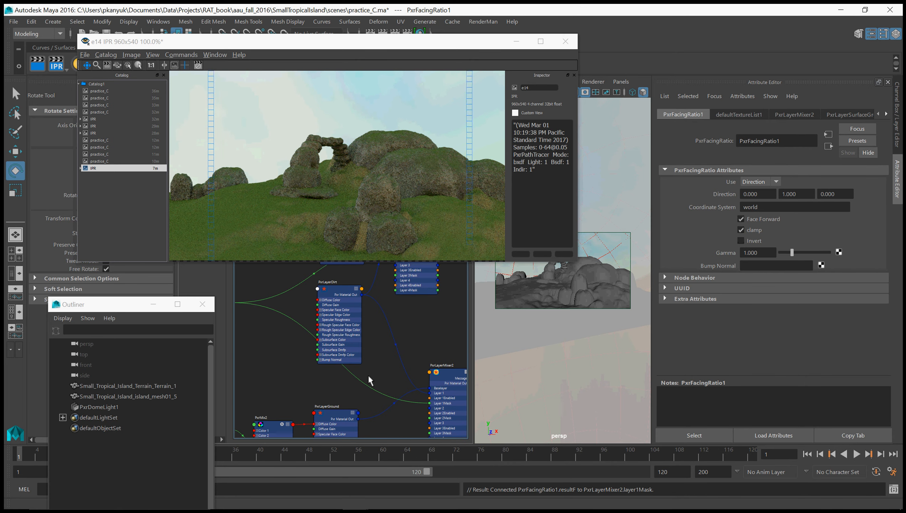
Step: Lower the Gamma of PxrFacingRatio1 to 0.455 to broaden the mossy coverage
{"action": "middle_click_drag", "start_coordinate": [305, 377], "coordinate": [358, 382], "text": "alt"}
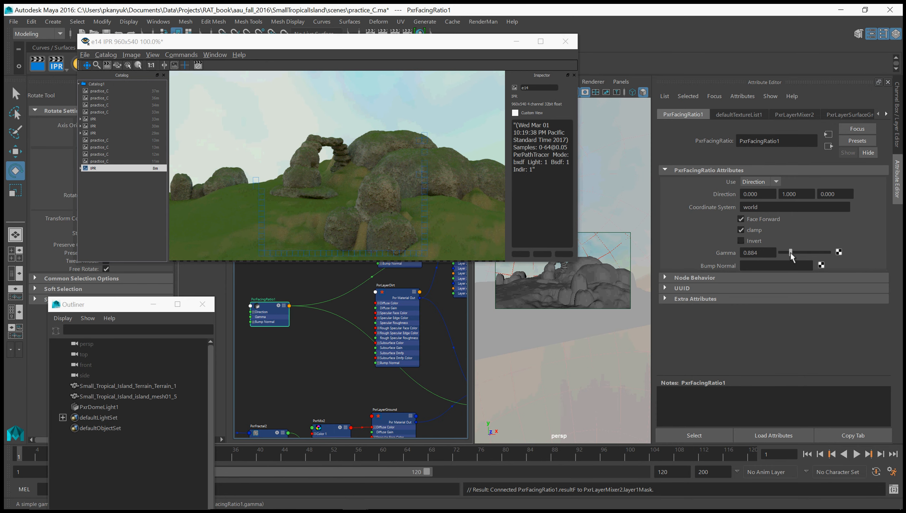
{"action": "left_click_drag", "start_coordinate": [788, 255], "coordinate": [786, 255]}
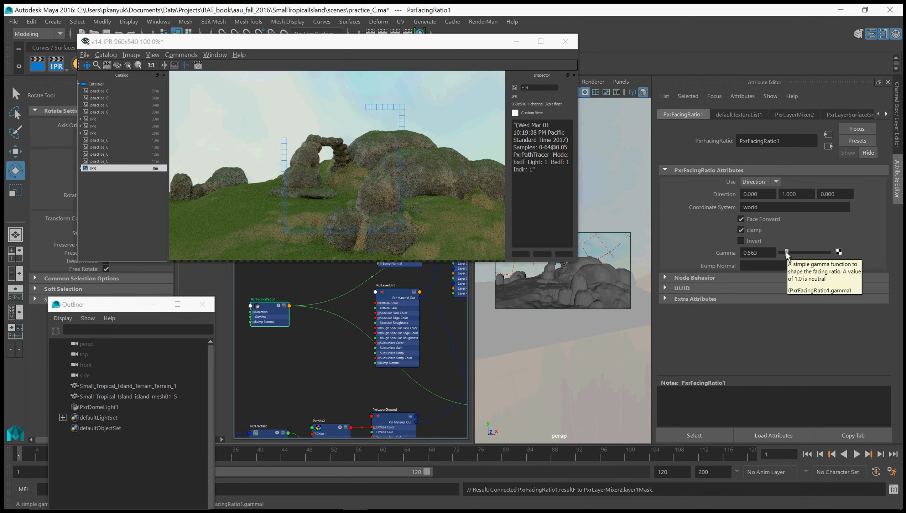
{"action": "left_click", "coordinate": [758, 253]}
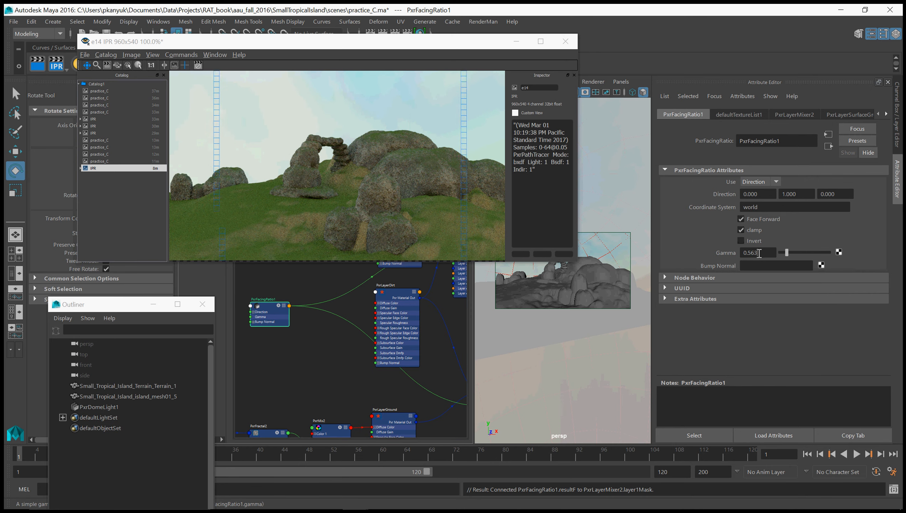
{"action": "type", "text": "0.4545"}
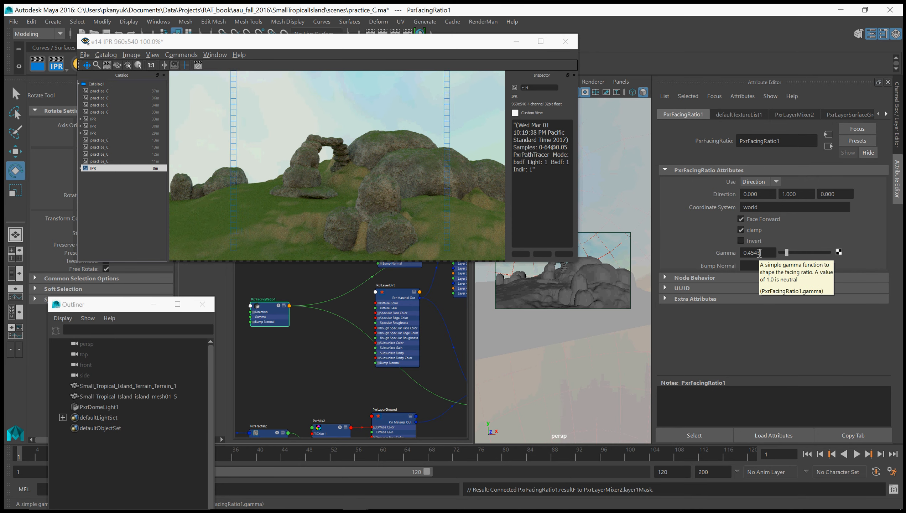
{"action": "type", "text": "45"}
{"action": "key", "text": "Return"}
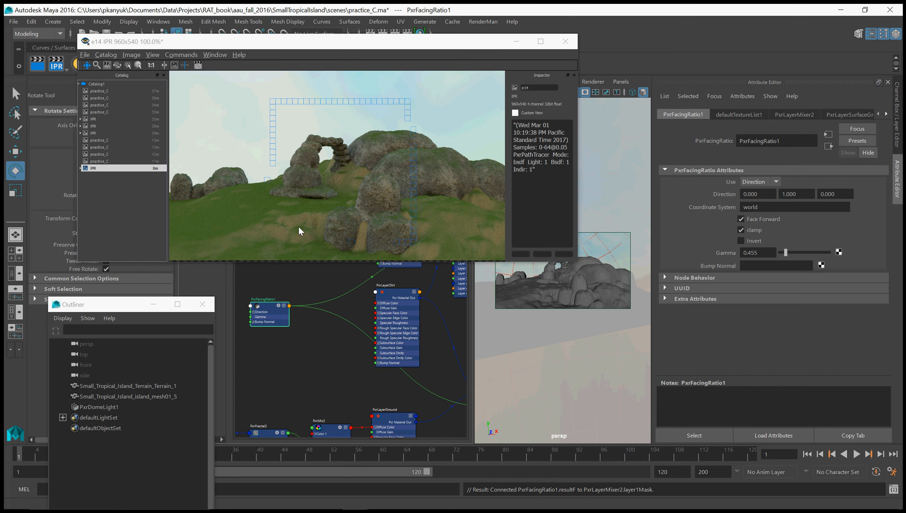
{"action": "middle_click_drag", "start_coordinate": [323, 328], "coordinate": [331, 337], "text": "alt"}
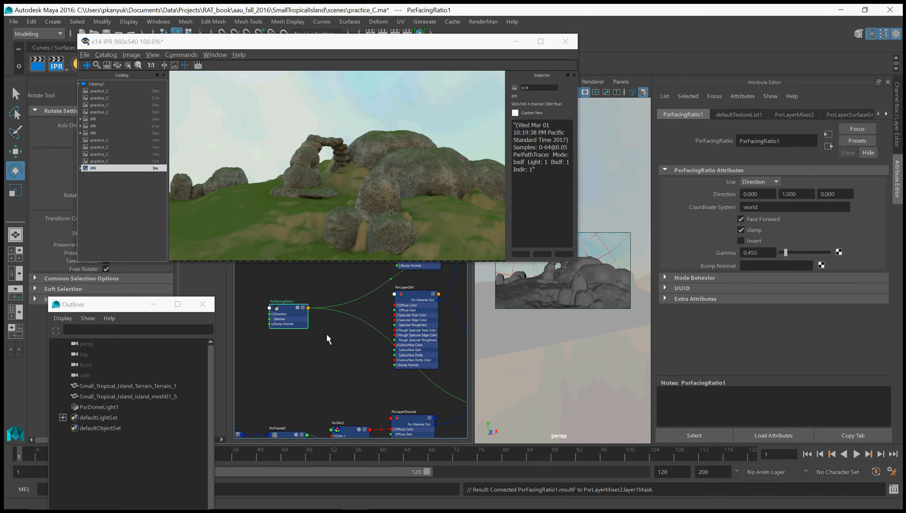
{"action": "left_click", "coordinate": [286, 351]}
{"action": "key", "text": "Tab"}
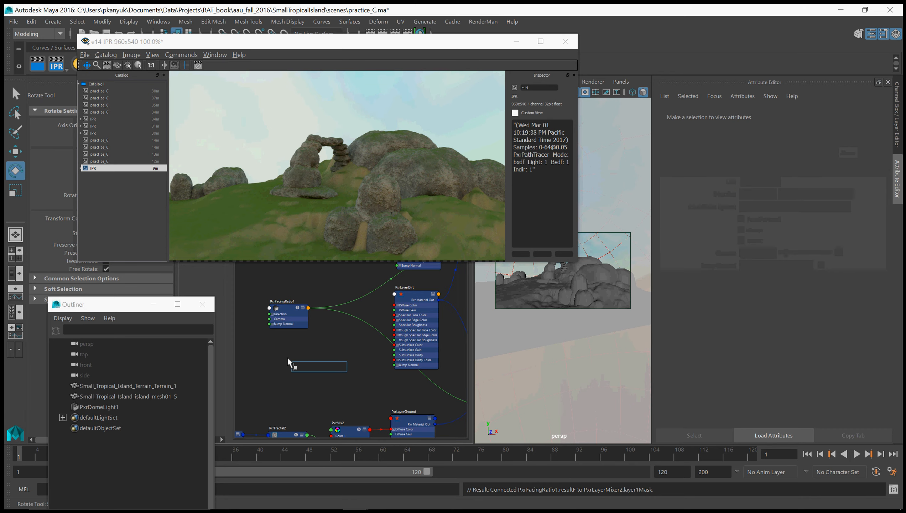
{"action": "type", "text": "PxrF"}
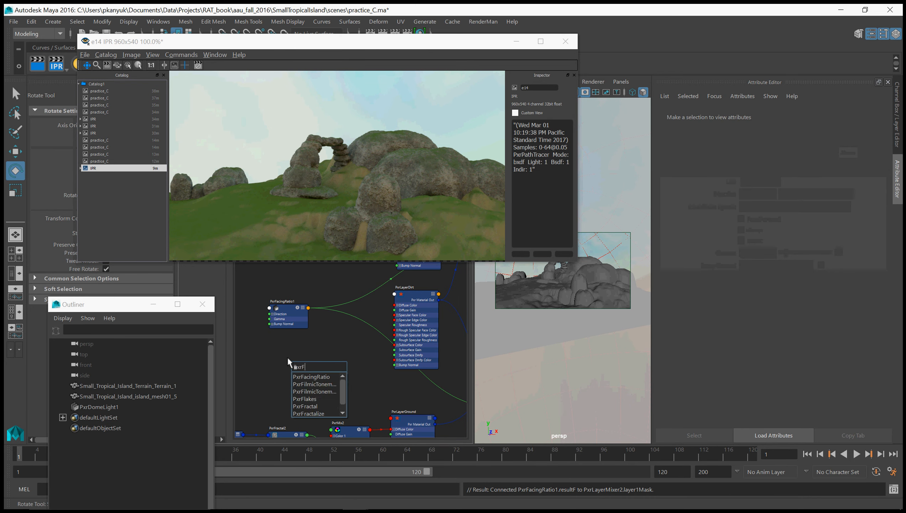
{"action": "type", "text": "acingRatio"}
{"action": "key", "text": "Down"}
{"action": "key", "text": "Return"}
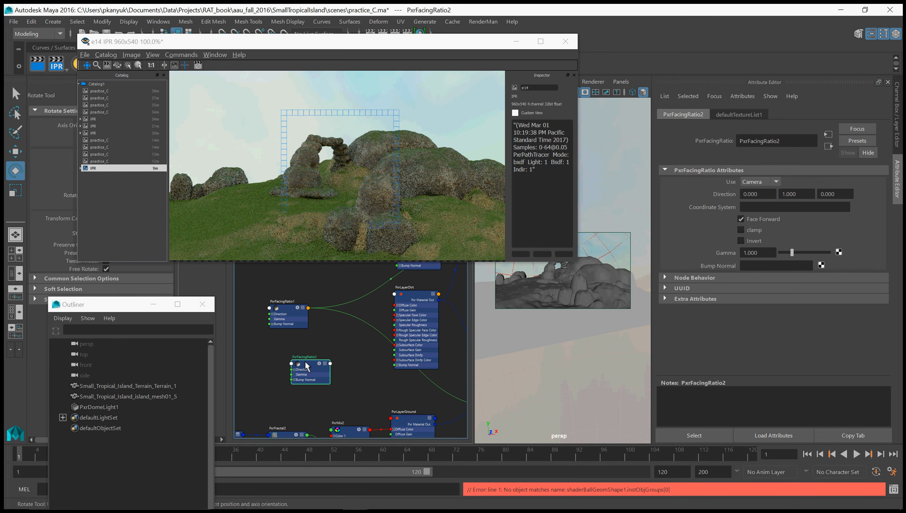
{"action": "key", "text": "Delete"}
Step: Create a PxrDirt node in the shading graph and place it directly below PxrFacingRatio1
{"action": "key", "text": "Tab"}
{"action": "type", "text": "Px"}
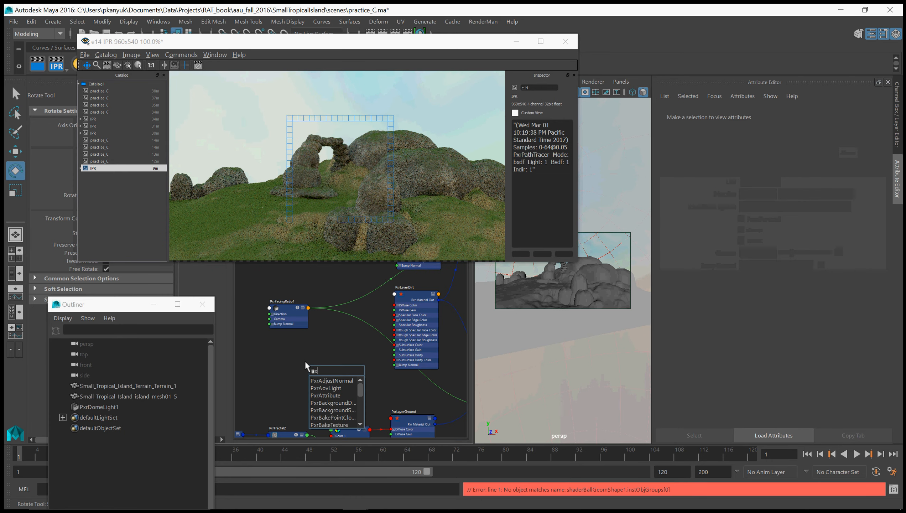
{"action": "type", "text": "rDirt"}
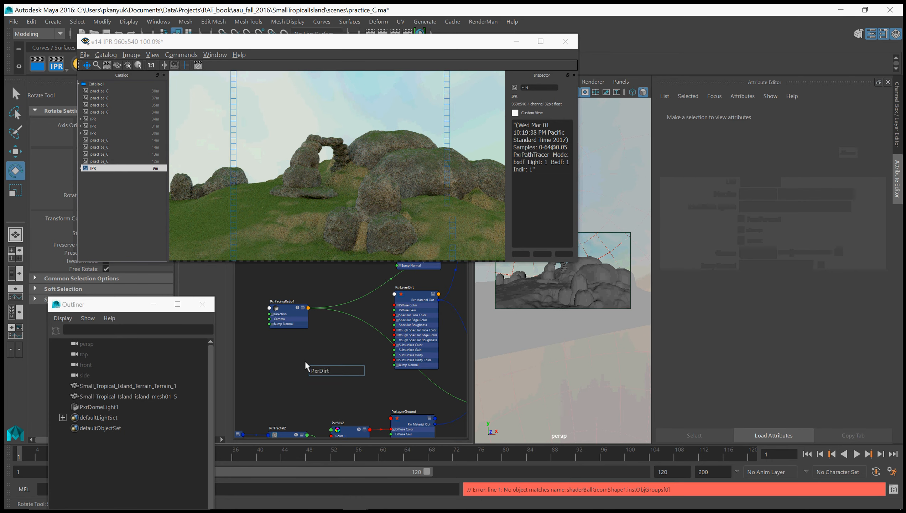
{"action": "key", "text": "Return"}
{"action": "left_click_drag", "start_coordinate": [326, 366], "coordinate": [290, 347]}
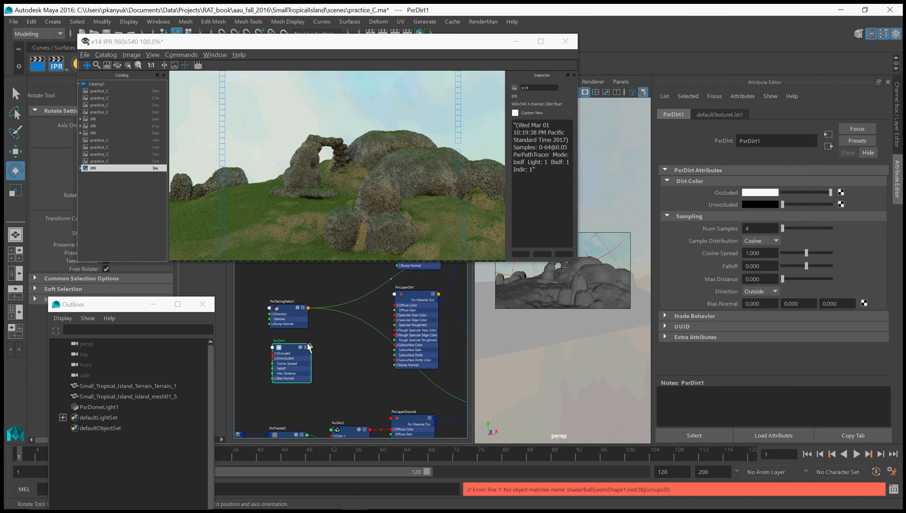
{"action": "middle_click_drag", "start_coordinate": [334, 344], "coordinate": [344, 360], "text": "alt"}
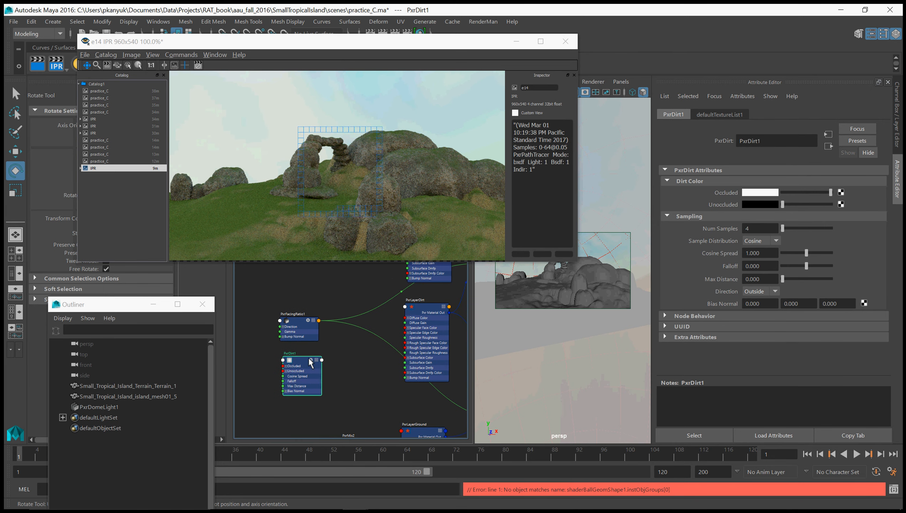
{"action": "left_click_drag", "start_coordinate": [310, 362], "coordinate": [305, 360]}
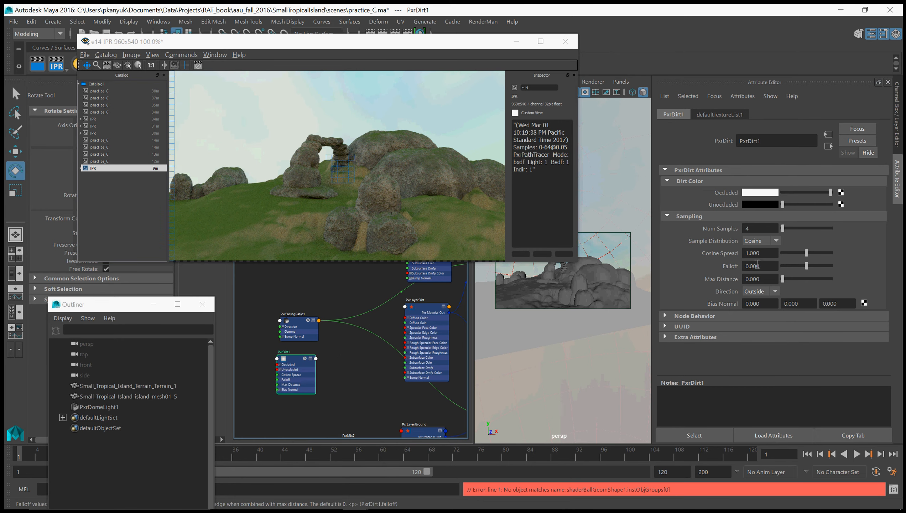
{"action": "left_click", "coordinate": [763, 290]}
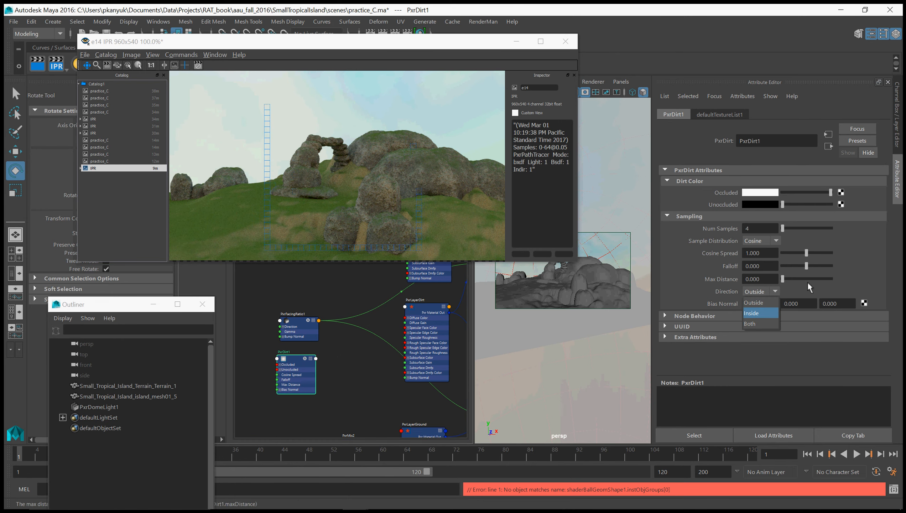
{"action": "left_click", "coordinate": [763, 290]}
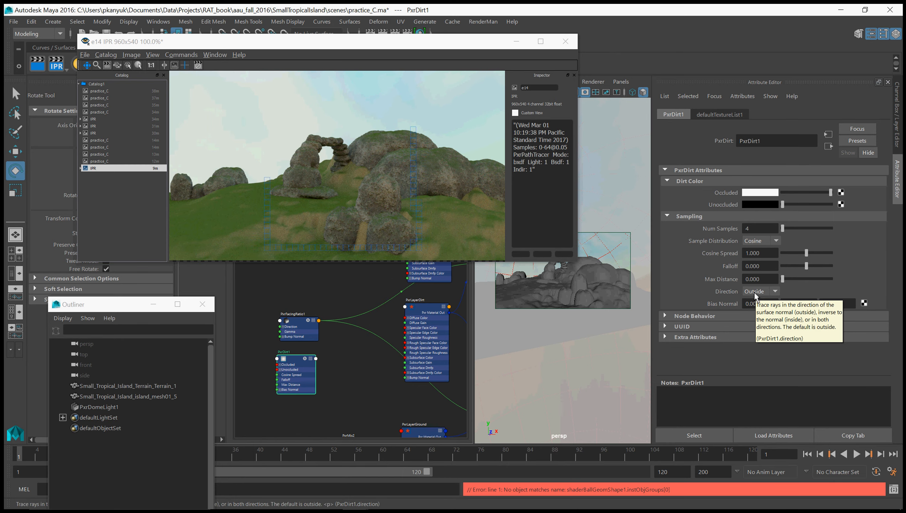
Step: Connect the Result R output of PxrDirt1 to the Layer 1 Mask of PxrLayerMixer1, replacing the facing ratio connection
{"action": "middle_click_drag", "start_coordinate": [334, 367], "coordinate": [276, 387], "text": "alt"}
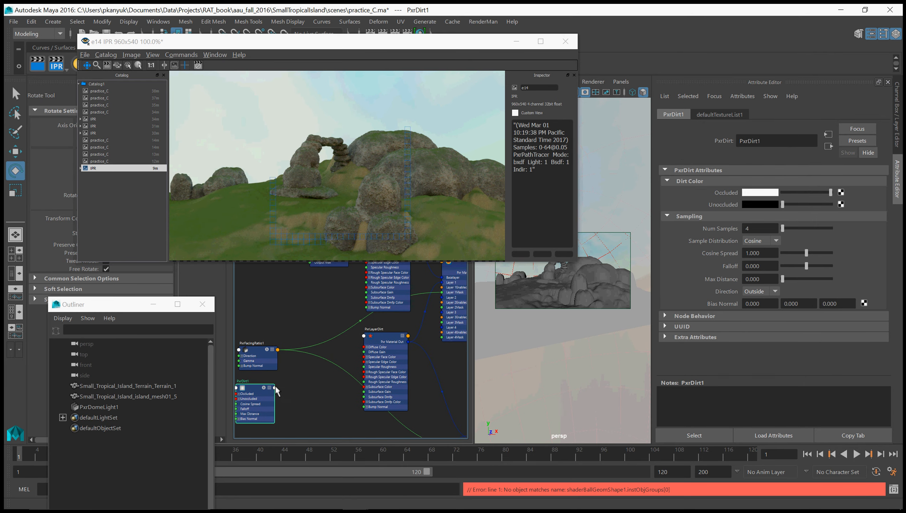
{"action": "left_click", "coordinate": [275, 387]}
{"action": "mouse_move", "coordinate": [314, 459]}
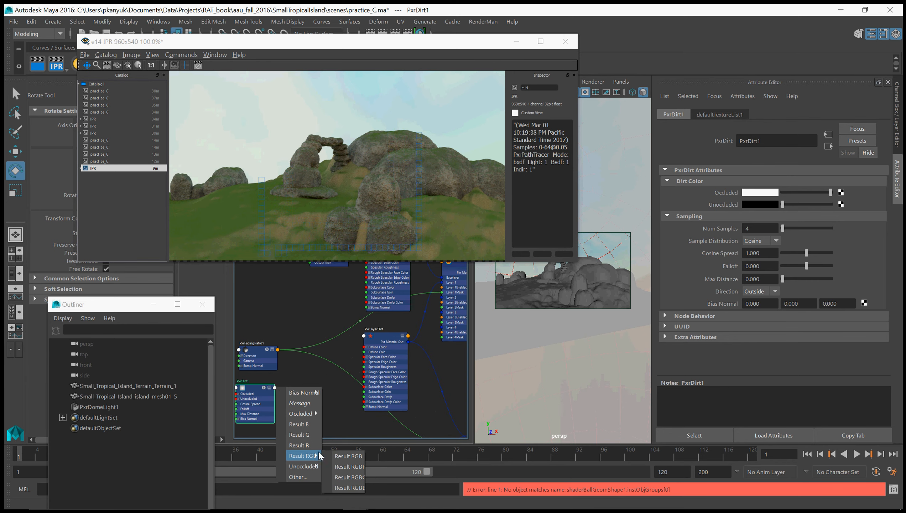
{"action": "left_click", "coordinate": [316, 455]}
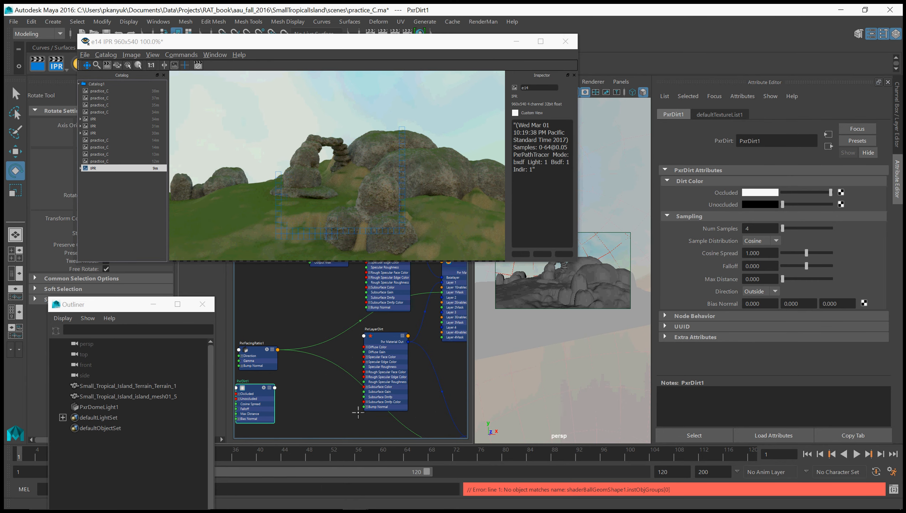
{"action": "left_click", "coordinate": [443, 295]}
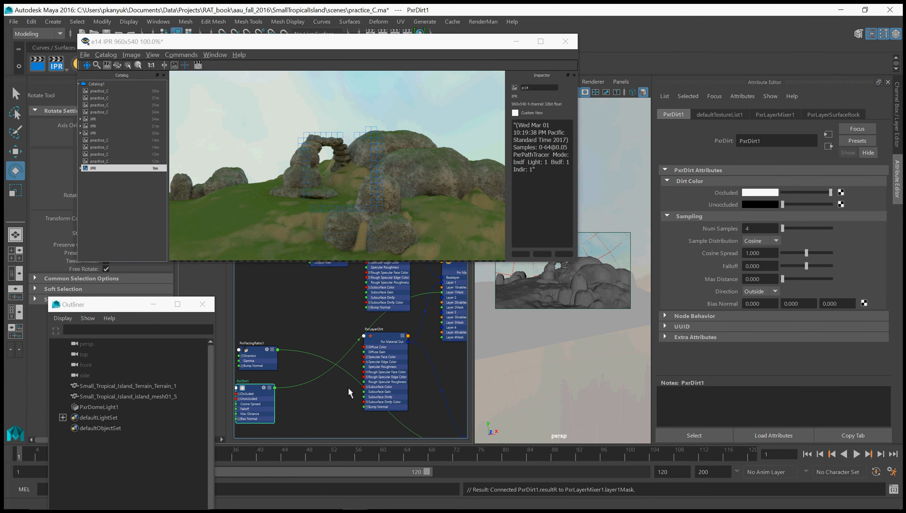
Step: Connect the Result R output of PxrDirt1 to the Layer 1 Mask of PxrLayerMixer2 in place of the facing ratio
{"action": "scroll", "coordinate": [344, 388], "scroll_direction": "down", "scroll_amount": 4}
{"action": "scroll", "coordinate": [309, 381], "scroll_direction": "up", "scroll_amount": 6}
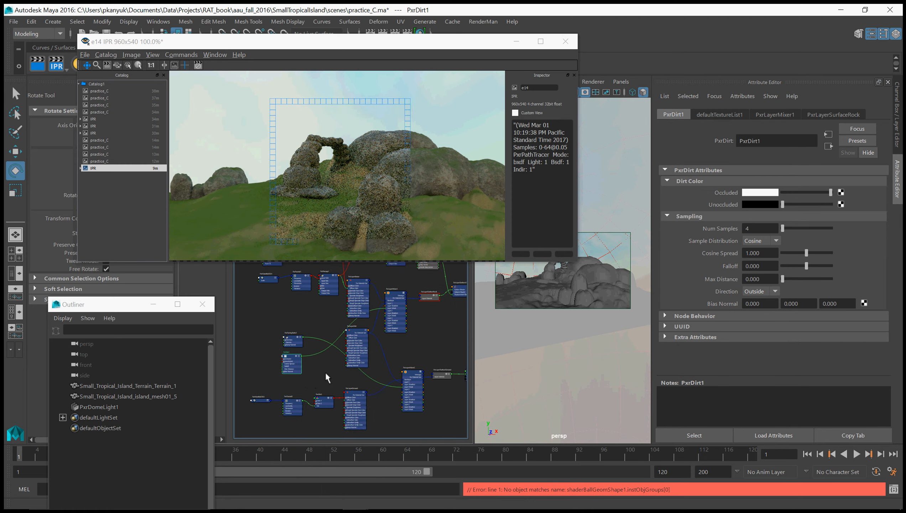
{"action": "scroll", "coordinate": [308, 369], "scroll_direction": "down", "scroll_amount": 3}
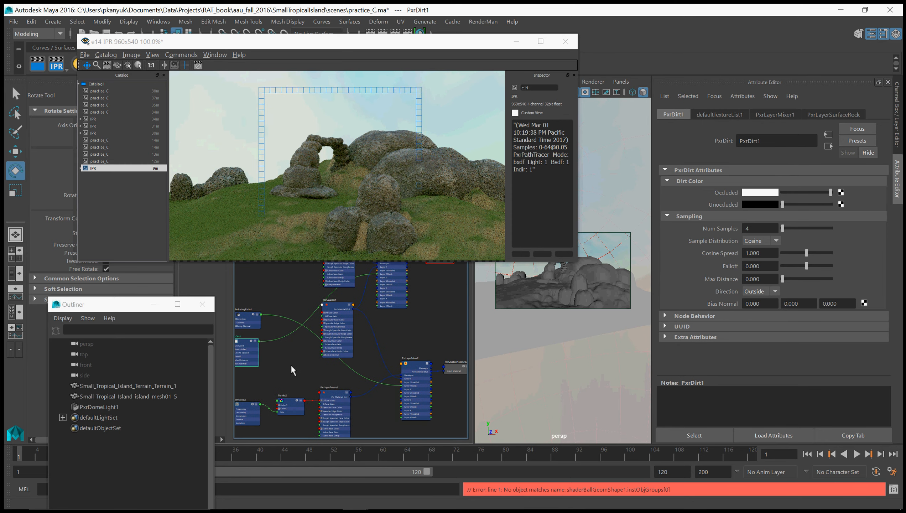
{"action": "left_click", "coordinate": [259, 341]}
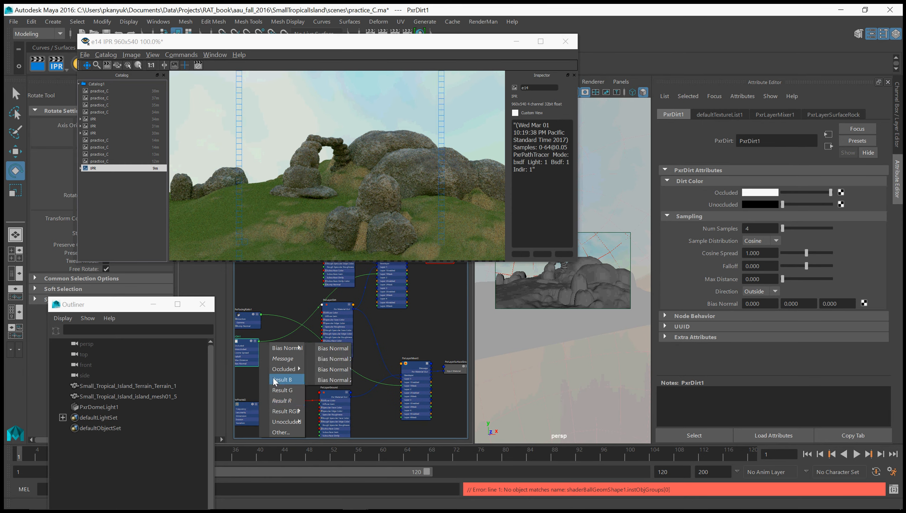
{"action": "left_click", "coordinate": [291, 403]}
{"action": "scroll", "coordinate": [291, 402], "scroll_direction": "up", "scroll_amount": 3}
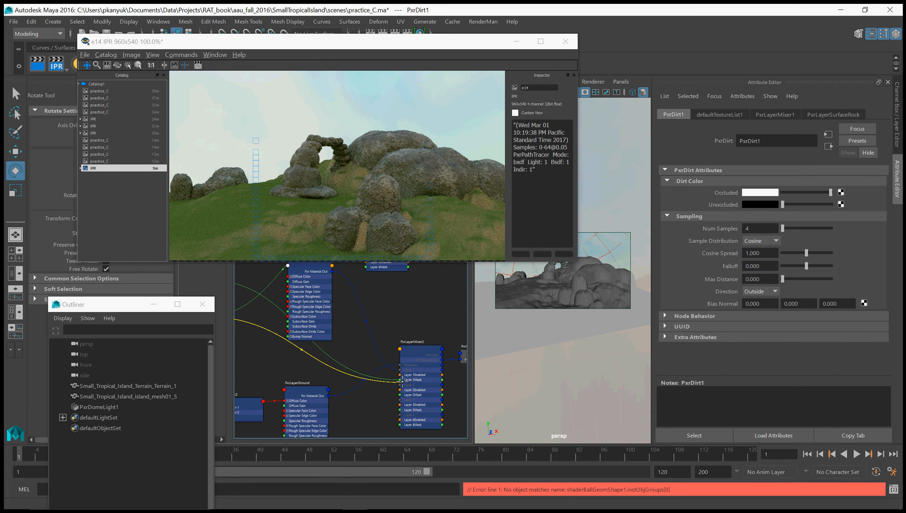
{"action": "left_click", "coordinate": [400, 379]}
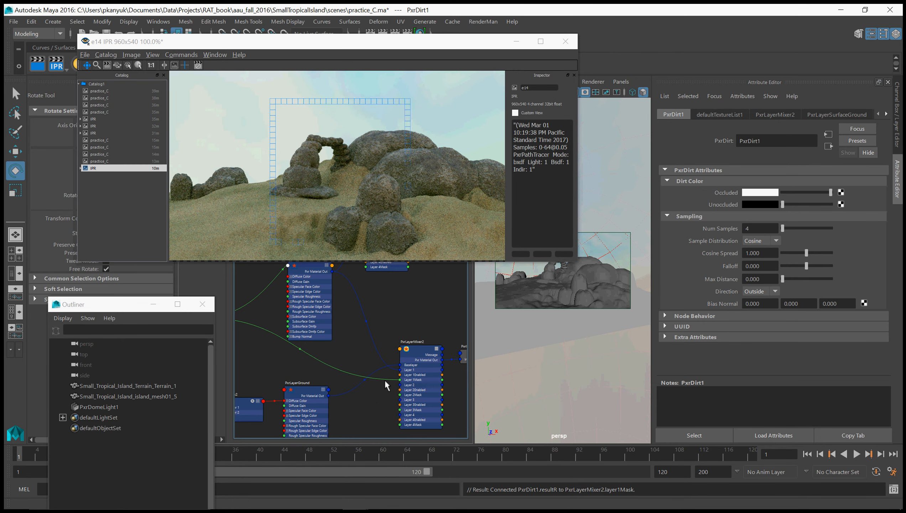
Step: Set PxrDirt1's Num Samples to 16 and its Max Distance to 10
{"action": "middle_click_drag", "start_coordinate": [353, 352], "coordinate": [433, 372], "text": "alt"}
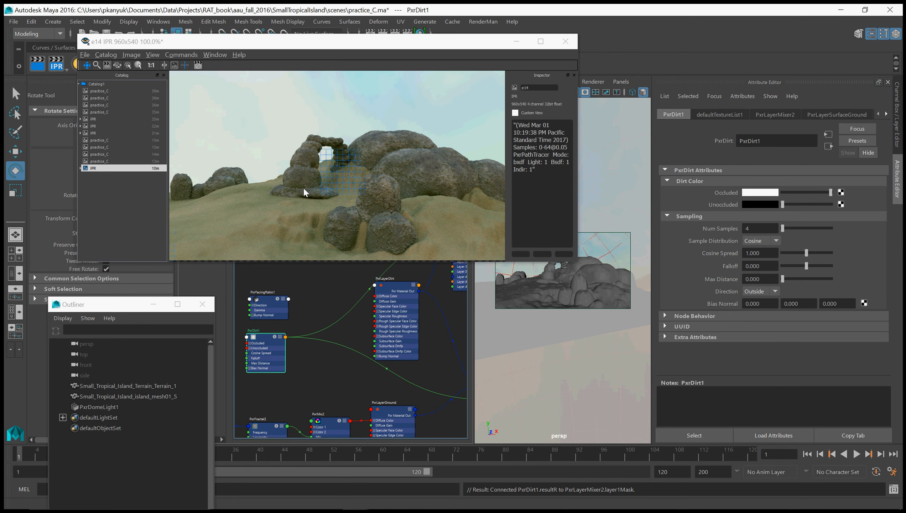
{"action": "left_click", "coordinate": [752, 228]}
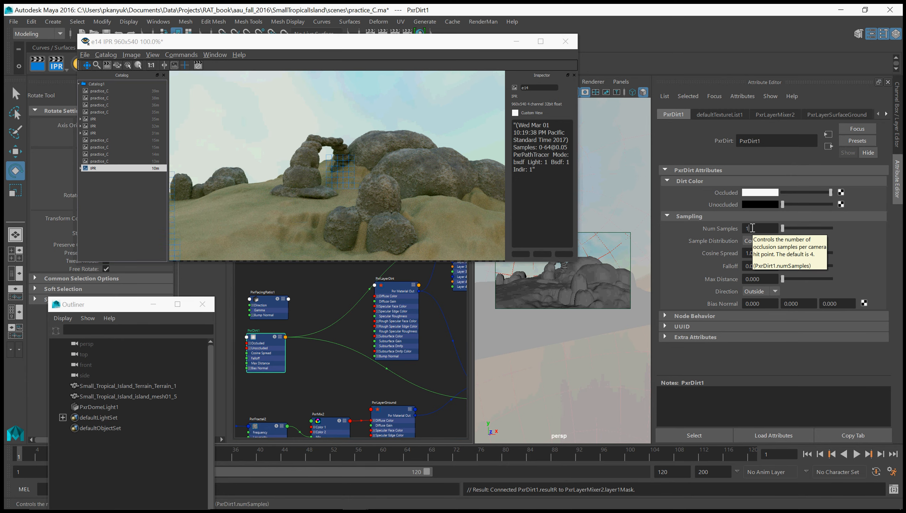
{"action": "key", "text": "Return"}
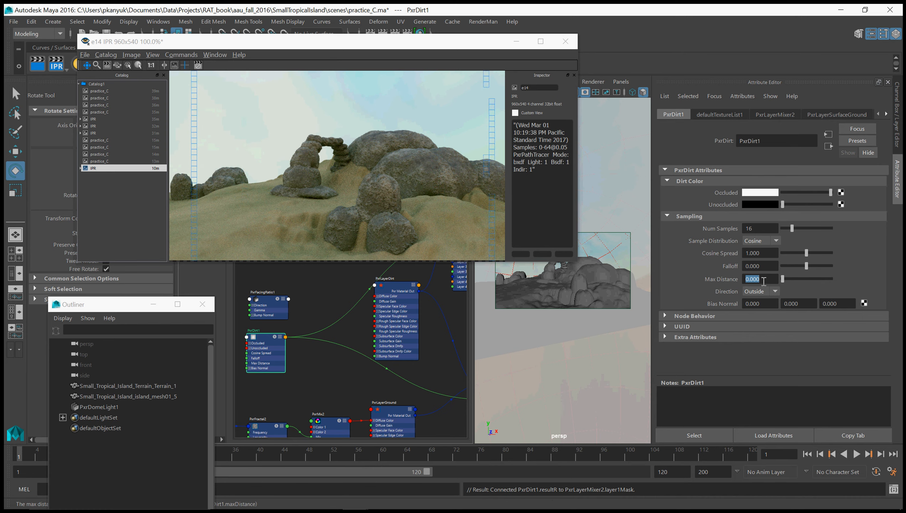
{"action": "key", "text": "Return"}
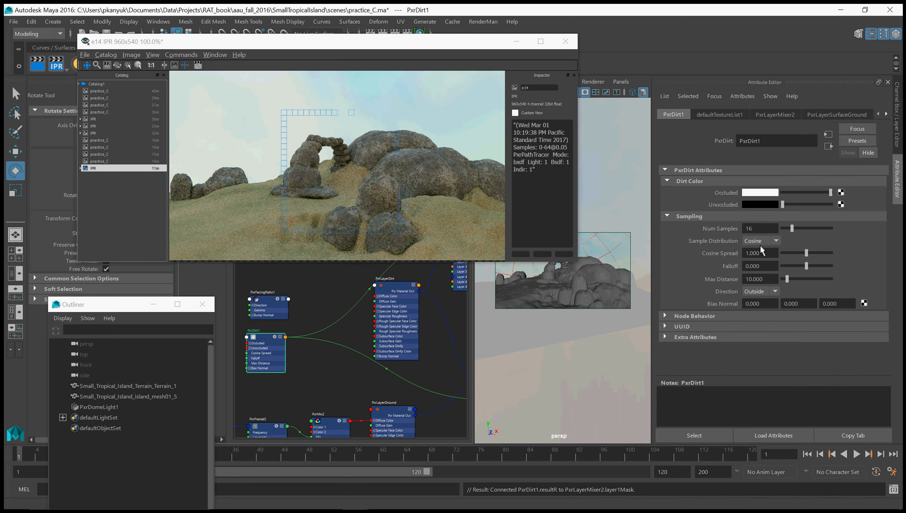
Step: Raise the Max Distance of PxrDirt1 to 20
{"action": "double_click", "coordinate": [764, 228]}
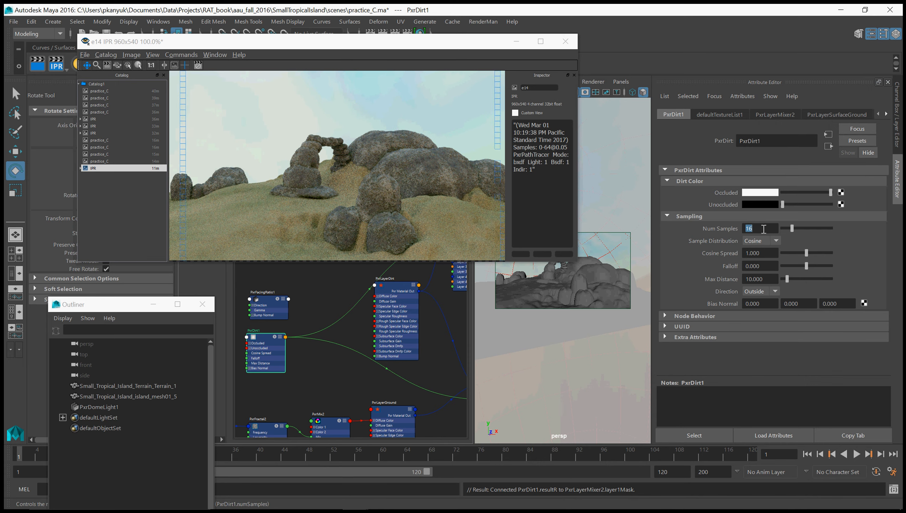
{"action": "double_click", "coordinate": [764, 280]}
{"action": "type", "text": "20"}
{"action": "key", "text": "Return"}
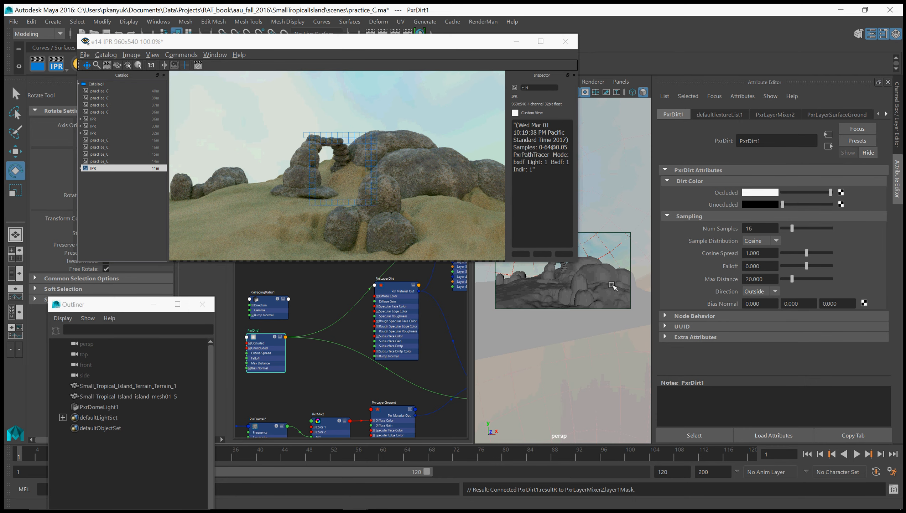
Step: Set PxrDirt1's sampling Direction to Both and its Num Samples to 64
{"action": "left_click", "coordinate": [760, 291]}
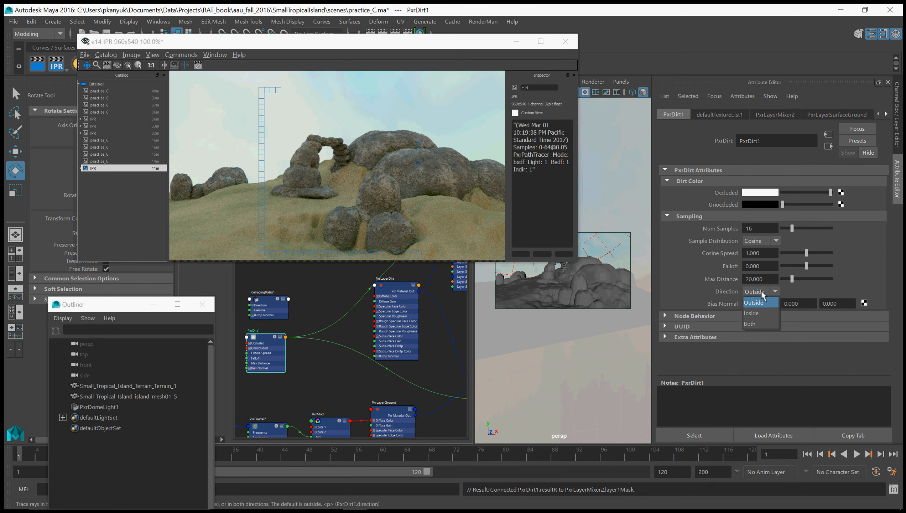
{"action": "left_click", "coordinate": [756, 323]}
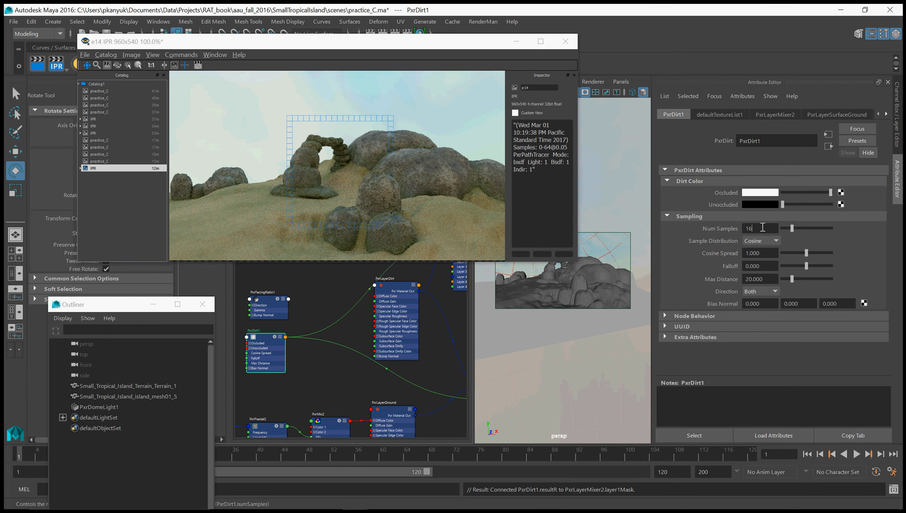
{"action": "type", "text": "64"}
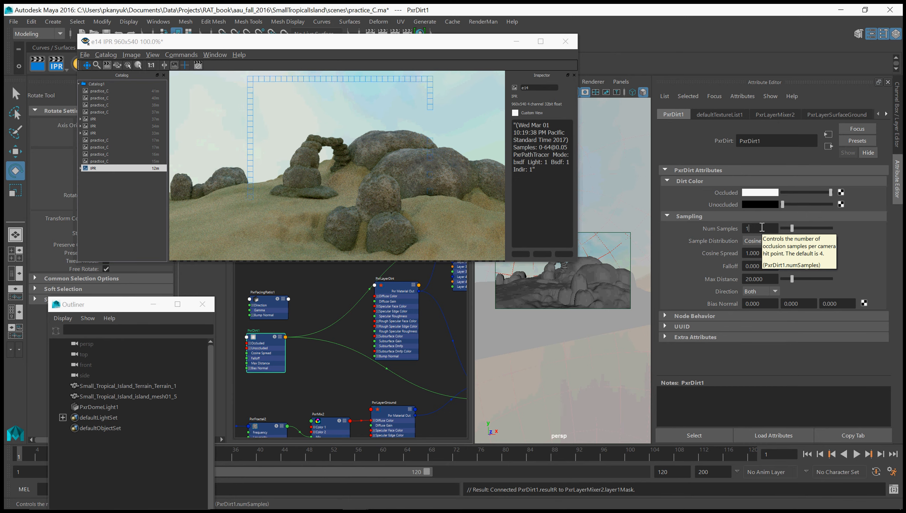
{"action": "key", "text": "Return"}
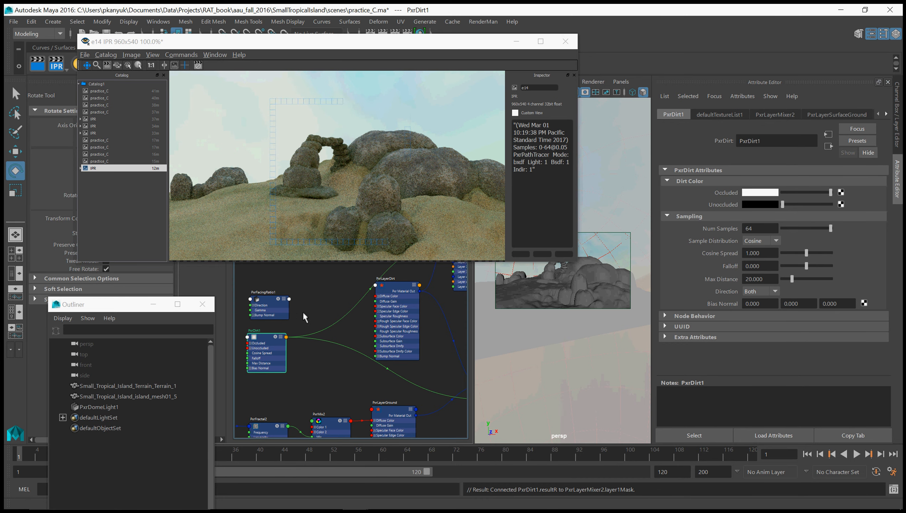
Step: Stop the IPR render and add a PxrMix node beside PxrFacingRatio1, moving PxrDirt1 down to make room
{"action": "left_click", "coordinate": [201, 65]}
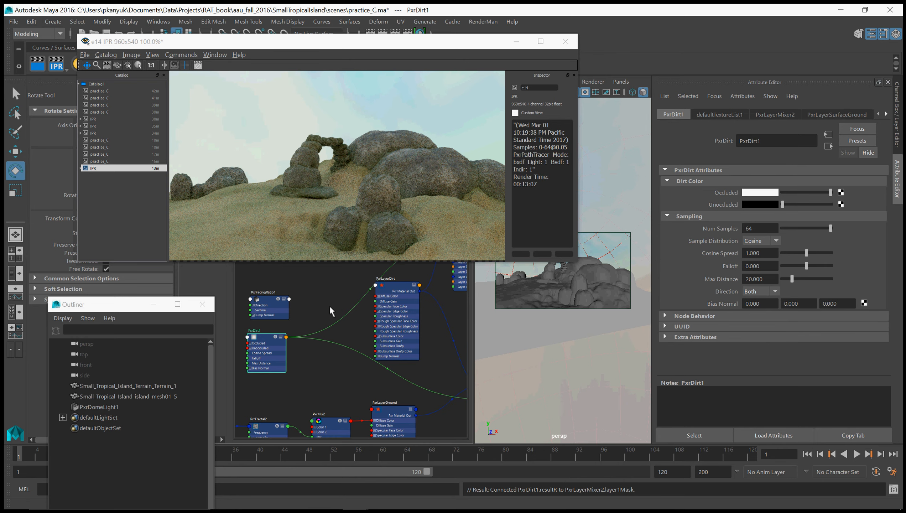
{"action": "middle_click_drag", "start_coordinate": [329, 305], "coordinate": [363, 302], "text": "alt"}
{"action": "left_click", "coordinate": [293, 296]}
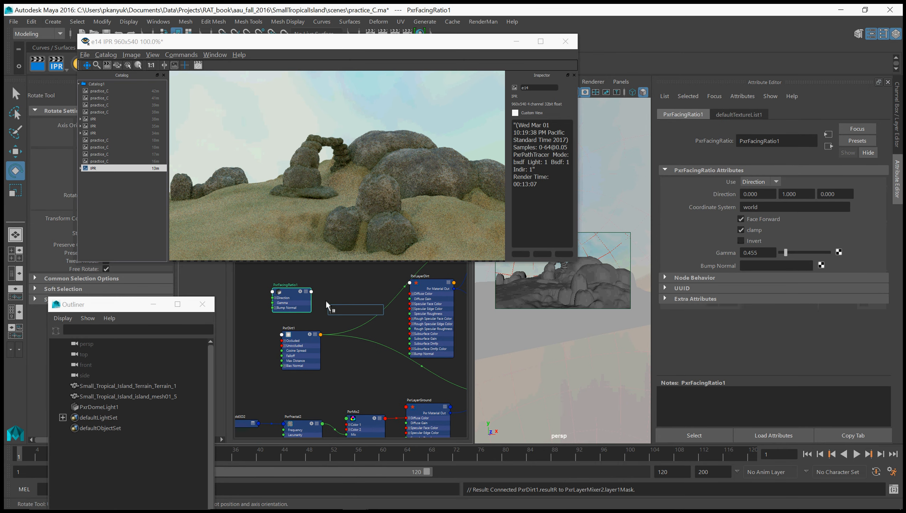
{"action": "key", "text": "Tab"}
{"action": "type", "text": "PxrMix"}
{"action": "key", "text": "Return"}
{"action": "left_click_drag", "start_coordinate": [300, 338], "coordinate": [287, 351]}
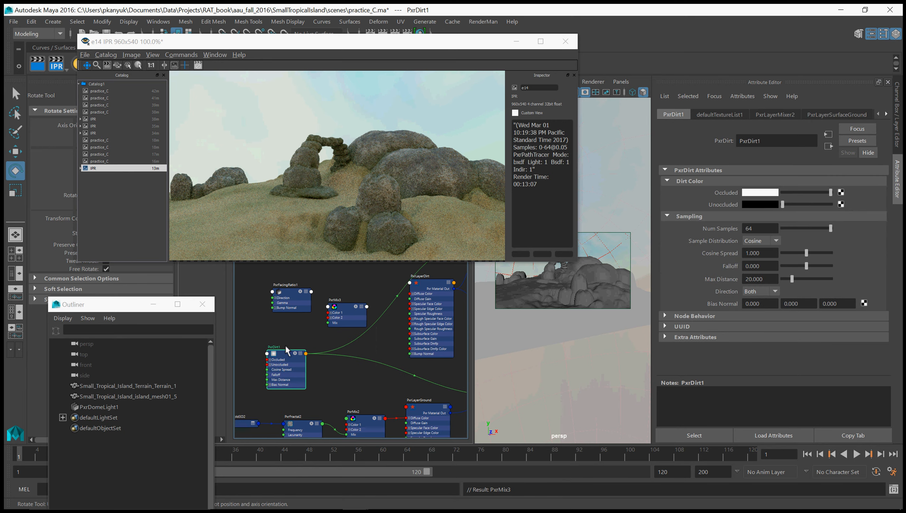
Step: Try to connect the output of PxrFacingRatio1 directly to Color 1 of PxrMix3
{"action": "left_click", "coordinate": [311, 291]}
{"action": "left_click", "coordinate": [325, 331]}
{"action": "left_click_drag", "start_coordinate": [292, 298], "coordinate": [264, 297]}
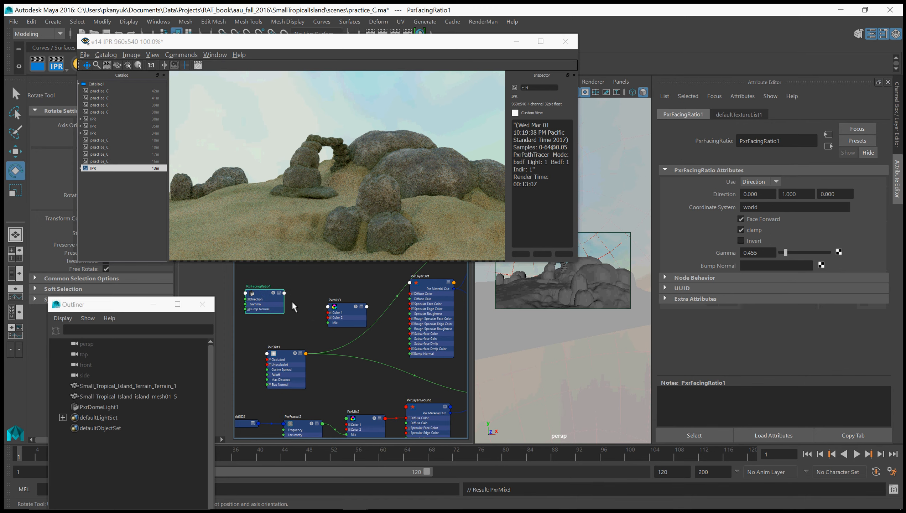
{"action": "left_click", "coordinate": [341, 310]}
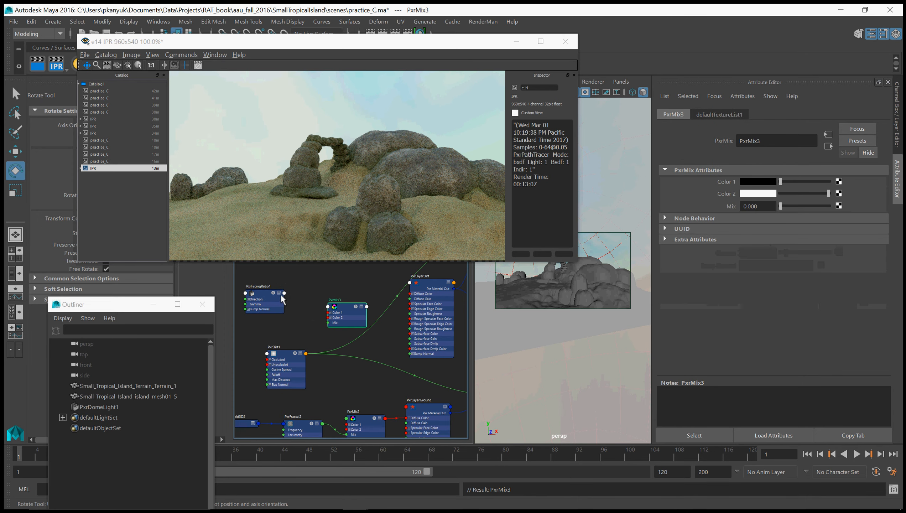
{"action": "left_click", "coordinate": [284, 292]}
{"action": "left_click", "coordinate": [353, 294]}
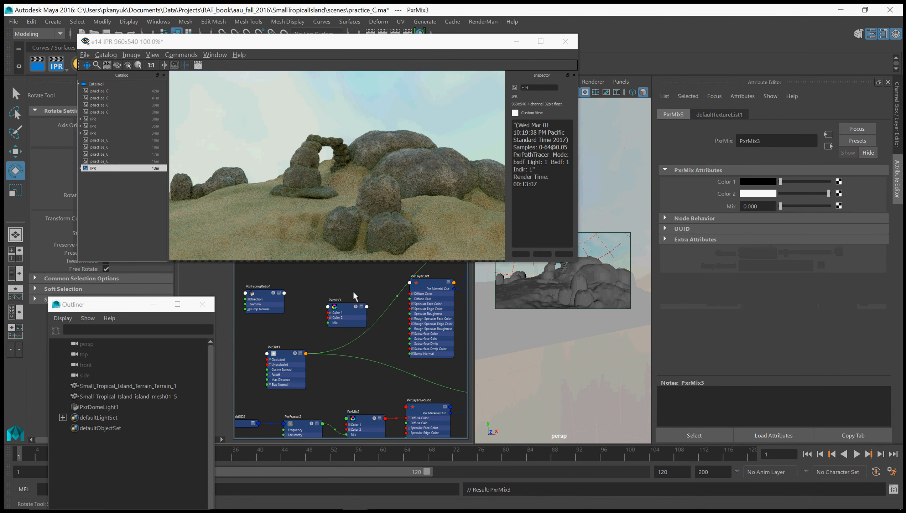
{"action": "left_click", "coordinate": [333, 311]}
{"action": "left_click", "coordinate": [265, 297]}
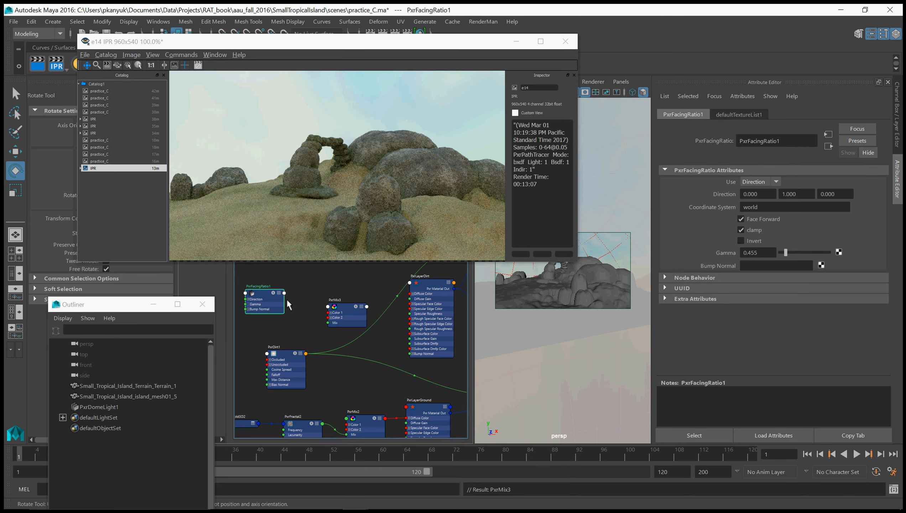
Step: Add a PxrToFloat3 node between PxrFacingRatio1 and PxrMix3
{"action": "middle_click_drag", "start_coordinate": [286, 298], "coordinate": [301, 303]}
{"action": "type", "text": "pxr"}
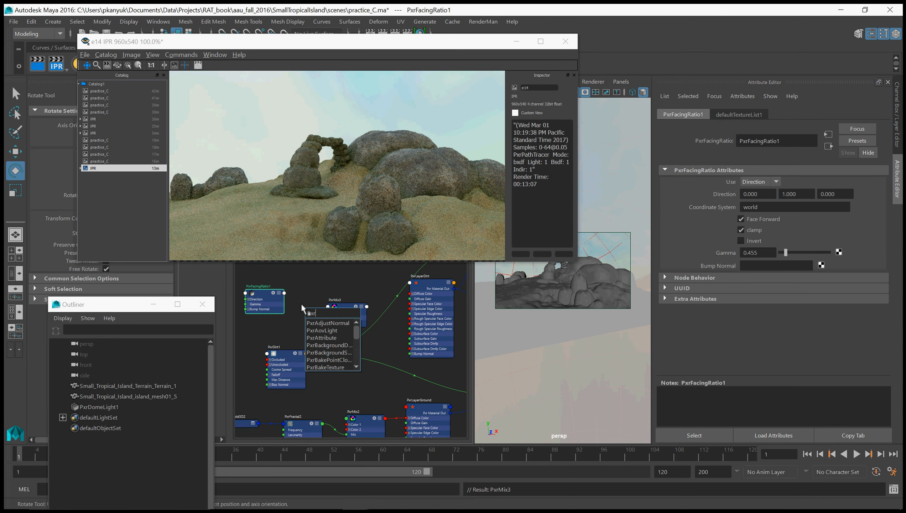
{"action": "type", "text": "ToFloat3"}
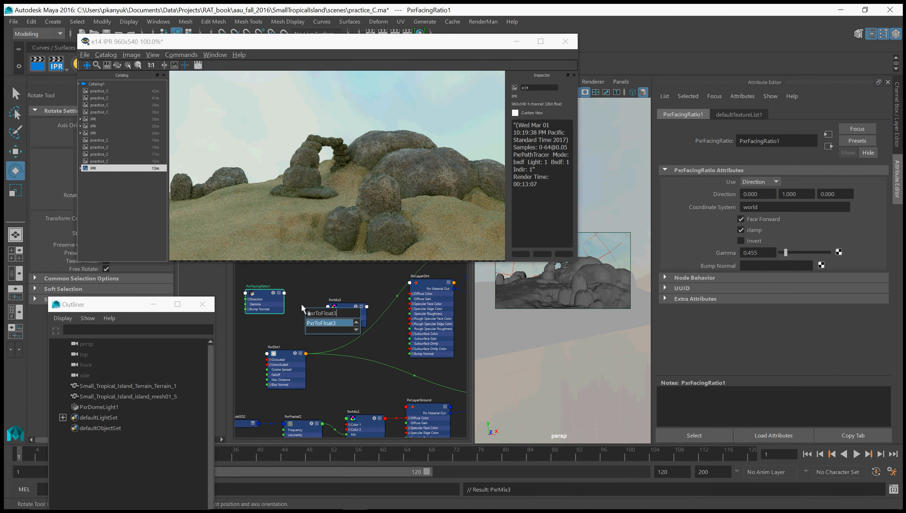
{"action": "key", "text": "Return"}
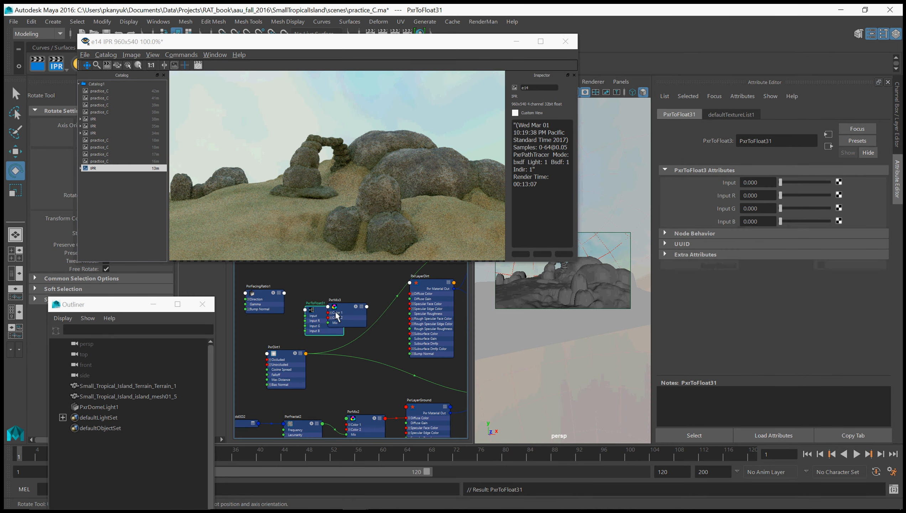
Step: Connect PxrFacingRatio1's Result F to PxrToFloat31's Input, and PxrToFloat31's Result RGB to Color 1 of PxrMix3
{"action": "left_click_drag", "start_coordinate": [264, 298], "coordinate": [253, 292]}
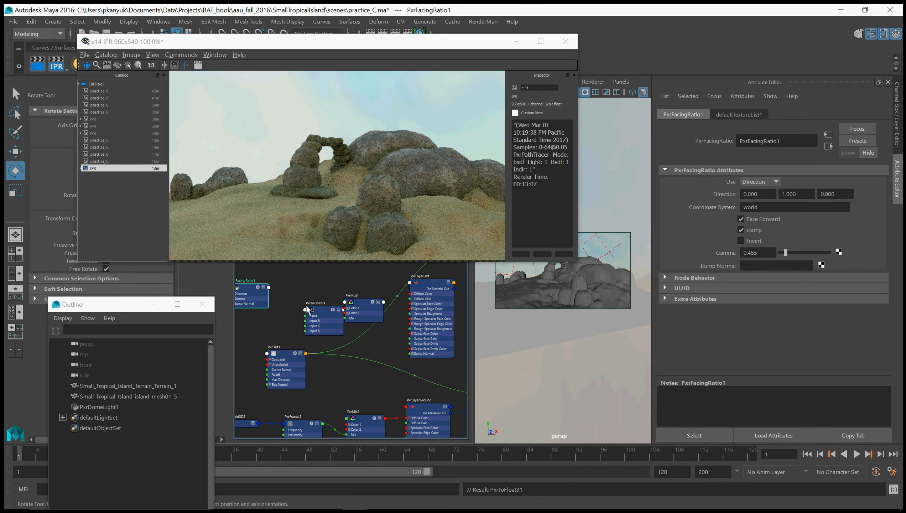
{"action": "left_click_drag", "start_coordinate": [323, 314], "coordinate": [282, 298]}
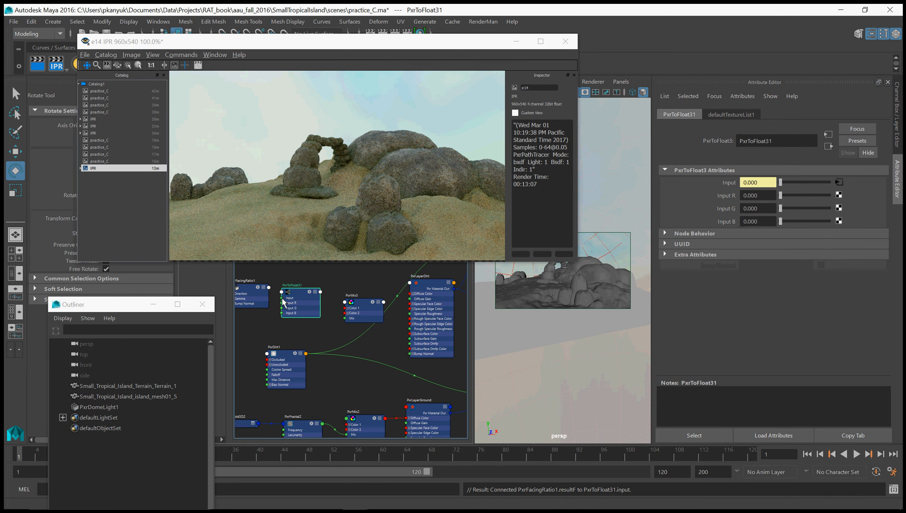
{"action": "left_click", "coordinate": [320, 292]}
{"action": "mouse_move", "coordinate": [343, 350]}
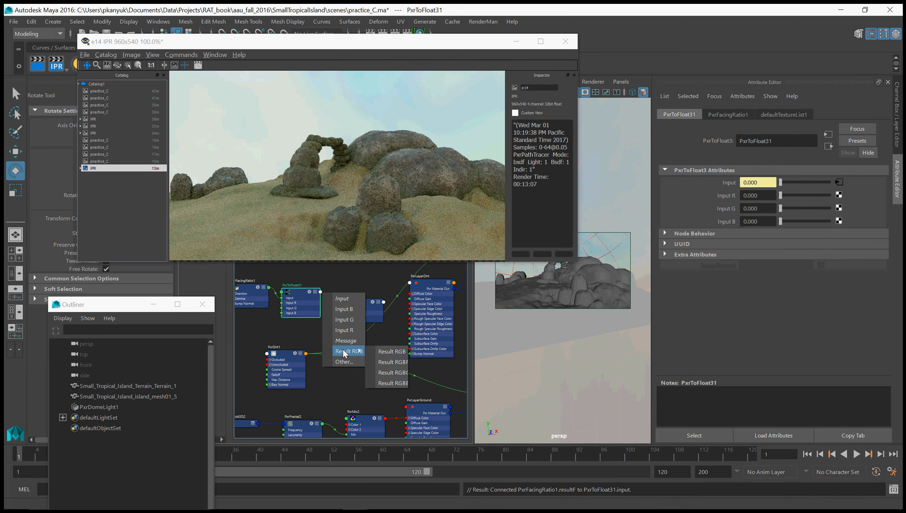
{"action": "left_click", "coordinate": [376, 350]}
{"action": "left_click", "coordinate": [347, 307]}
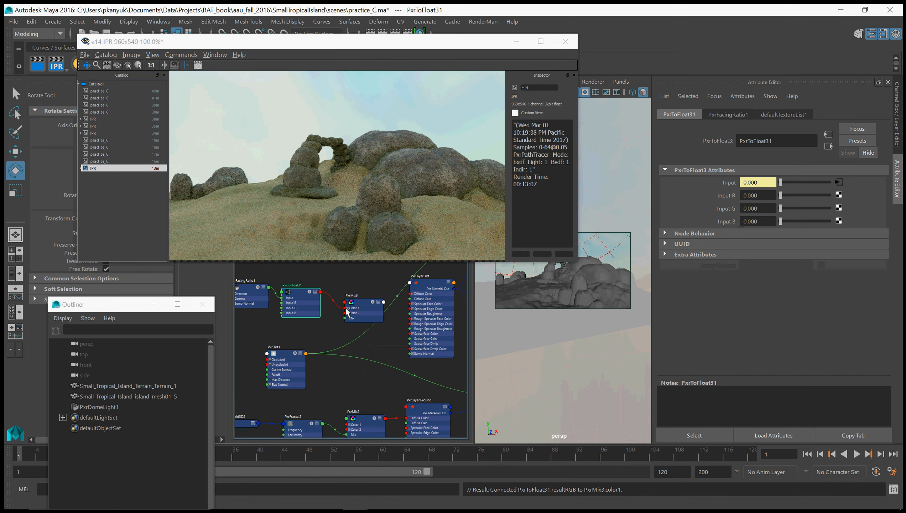
Step: Connect the Result RGB output of PxrDirt1 to Color 2 of PxrMix3
{"action": "left_click", "coordinate": [306, 353]}
{"action": "mouse_move", "coordinate": [333, 422]}
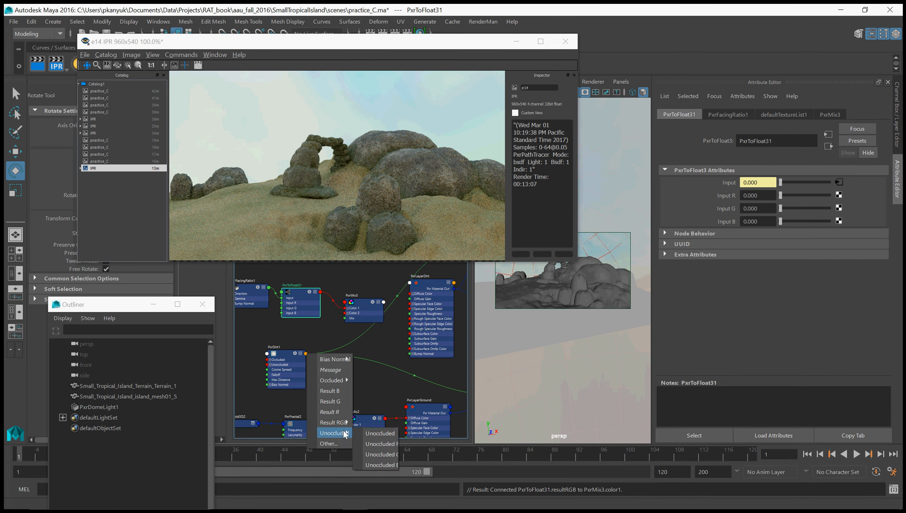
{"action": "left_click", "coordinate": [371, 423]}
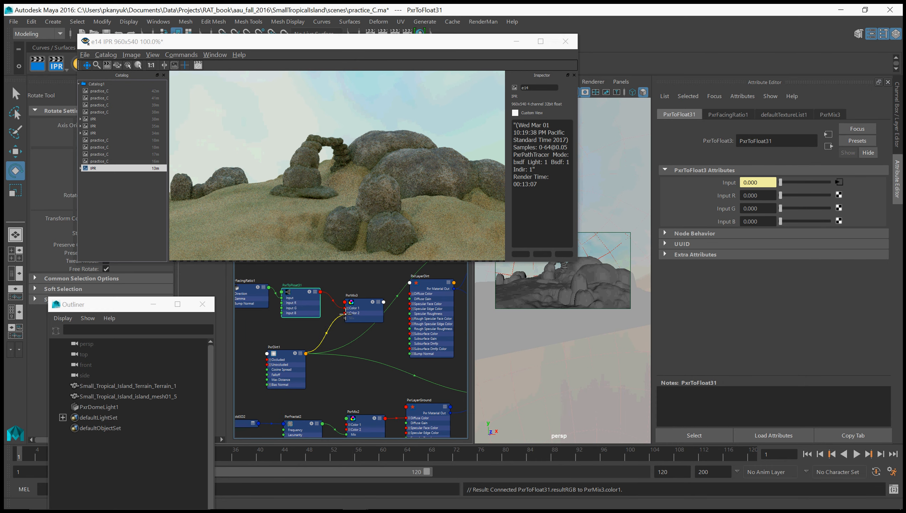
{"action": "left_click", "coordinate": [345, 313]}
Step: Set the Mix value of PxrMix3 to 0.5
{"action": "left_click", "coordinate": [361, 307]}
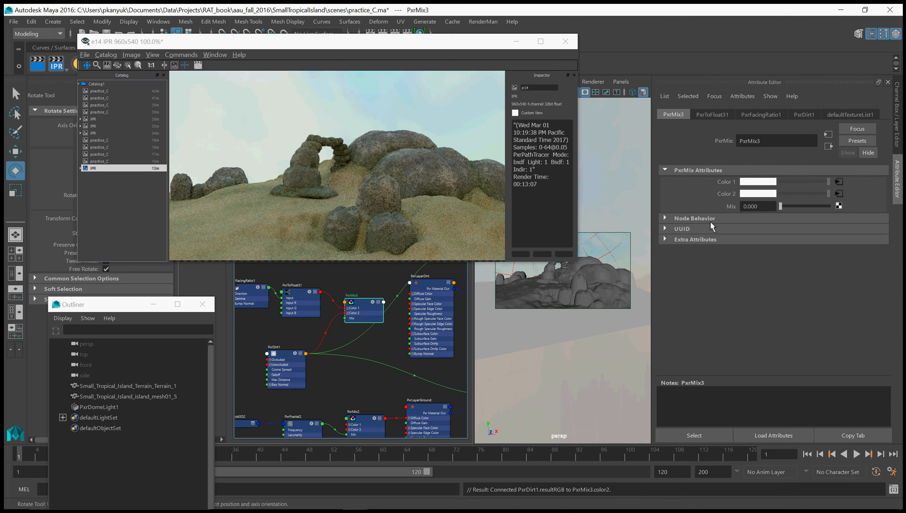
{"action": "left_click_drag", "start_coordinate": [756, 206], "coordinate": [727, 200]}
{"action": "type", "text": "0.5"}
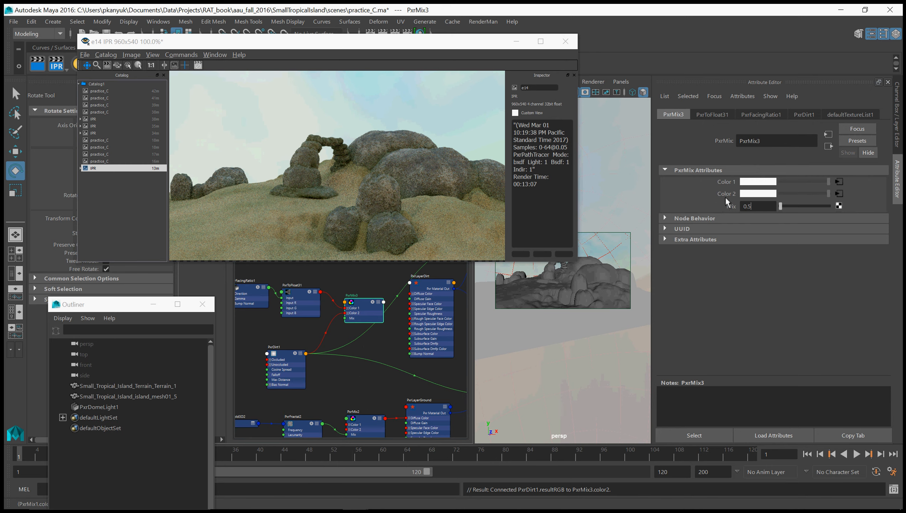
{"action": "key", "text": "Return"}
Step: Try to connect the Result RGB output of PxrMix3 to the Layer 1 Mask of PxrLayerMixer1
{"action": "scroll", "coordinate": [329, 344], "scroll_direction": "down", "scroll_amount": 5}
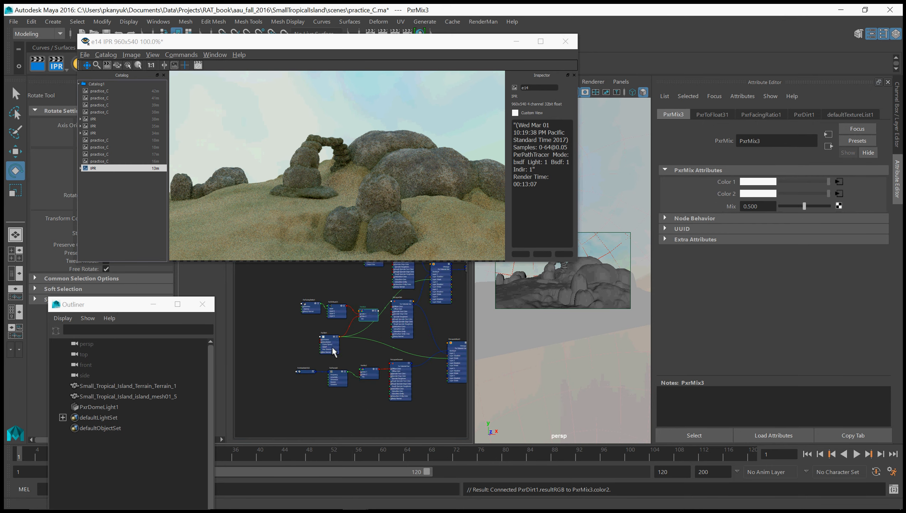
{"action": "left_click", "coordinate": [317, 346]}
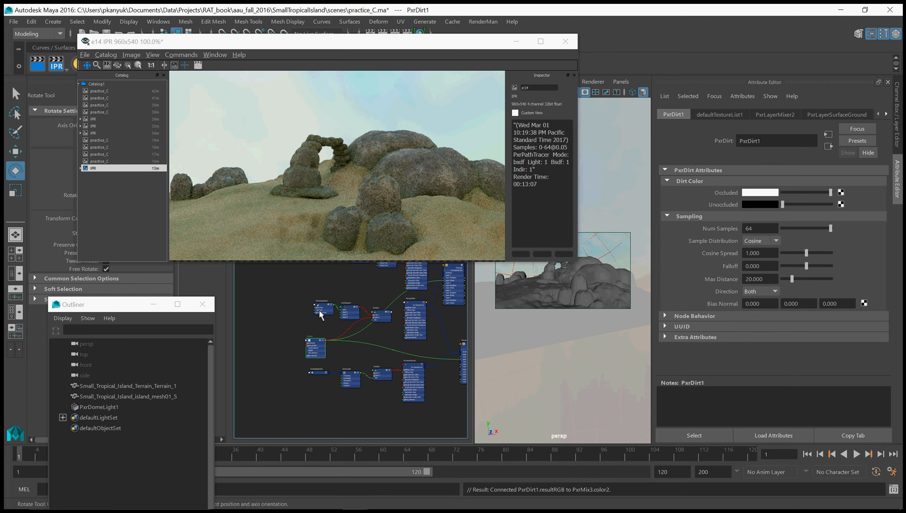
{"action": "left_click", "coordinate": [323, 309]}
{"action": "scroll", "coordinate": [373, 323], "scroll_direction": "up", "scroll_amount": 3}
{"action": "middle_click_drag", "start_coordinate": [390, 333], "coordinate": [314, 365], "text": "alt"}
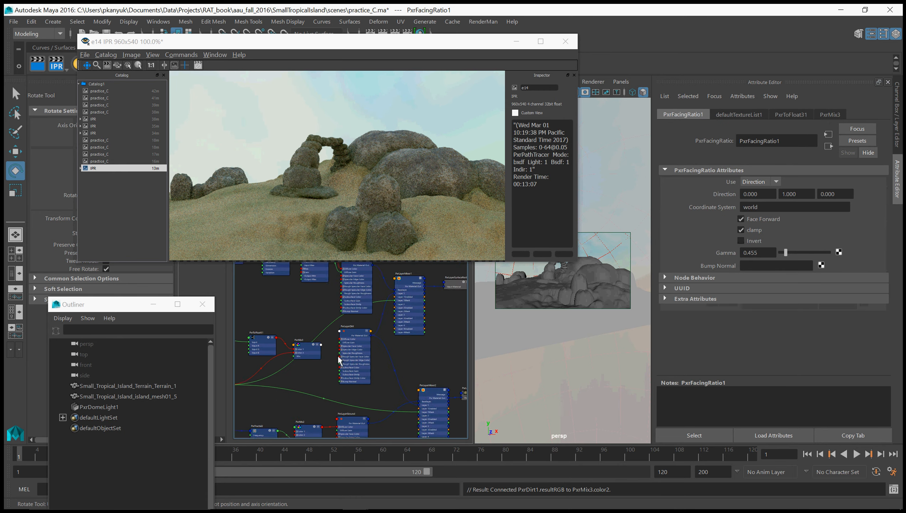
{"action": "scroll", "coordinate": [321, 344], "scroll_direction": "up", "scroll_amount": 3}
{"action": "left_click", "coordinate": [311, 341]}
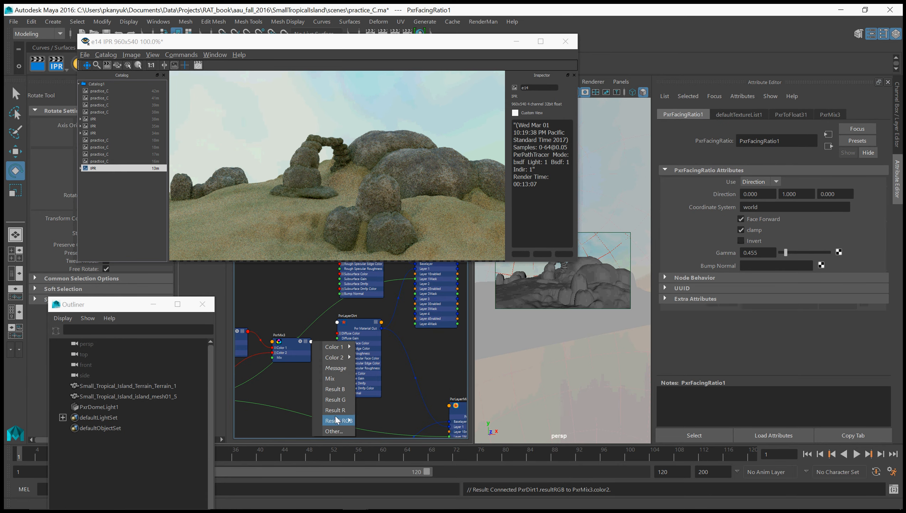
{"action": "mouse_move", "coordinate": [356, 421]}
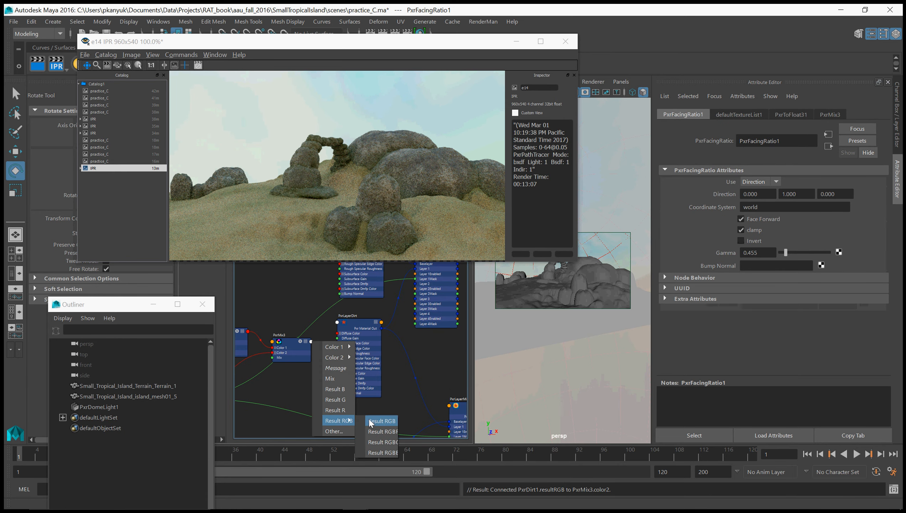
{"action": "left_click", "coordinate": [381, 420]}
{"action": "left_click", "coordinate": [416, 279]}
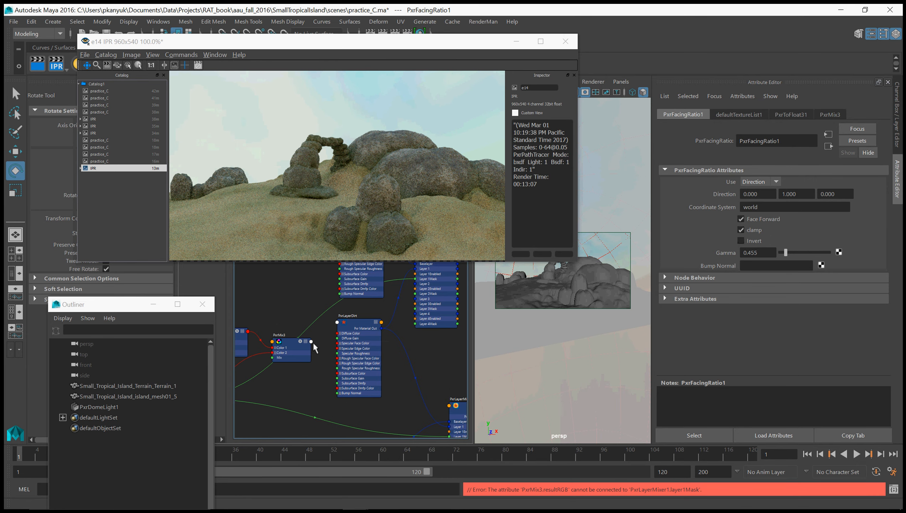
{"action": "left_click", "coordinate": [312, 341]}
{"action": "mouse_move", "coordinate": [338, 421]}
{"action": "left_click", "coordinate": [381, 422]}
Step: Move PxrMix3 lower in the graph and connect its Result R output to the Layer 1 Mask of PxrLayerMixer1
{"action": "left_click_drag", "start_coordinate": [284, 342], "coordinate": [285, 366]}
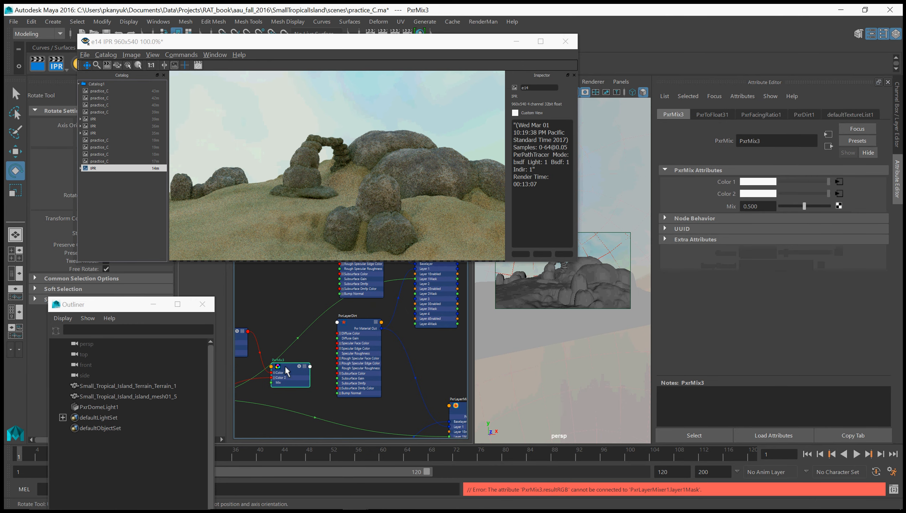
{"action": "left_click", "coordinate": [309, 366]}
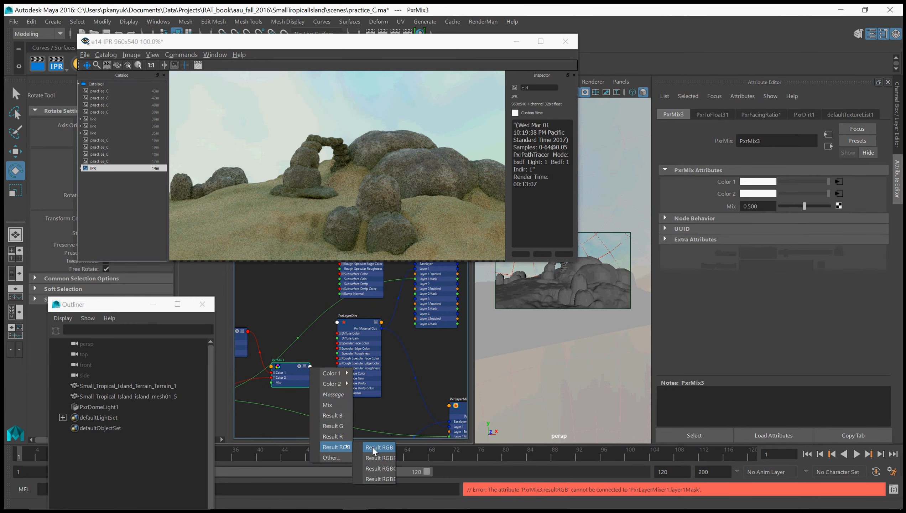
{"action": "left_click", "coordinate": [333, 436]}
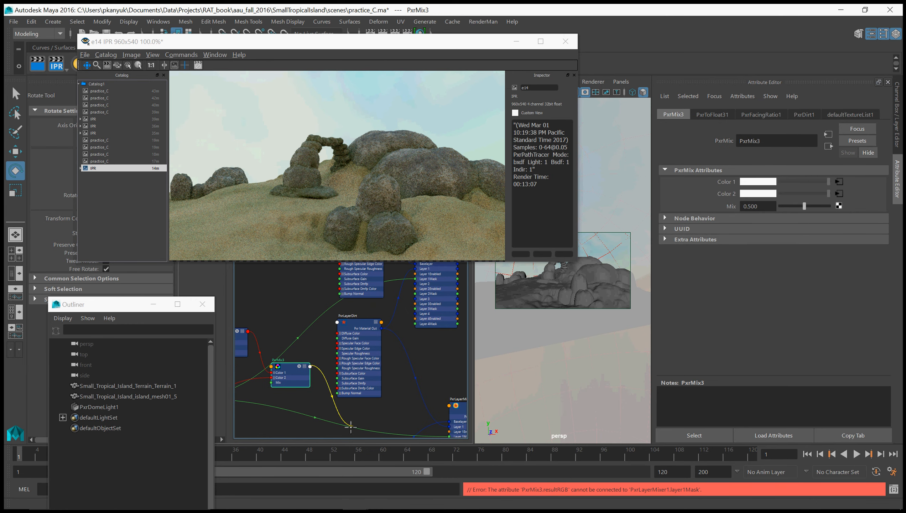
{"action": "left_click", "coordinate": [414, 279]}
Step: Connect the Result R output of PxrMix3 to the Layer 1 Mask of PxrLayerMixer2 in place of PxrDirt1
{"action": "scroll", "coordinate": [421, 370], "scroll_direction": "down", "scroll_amount": 3}
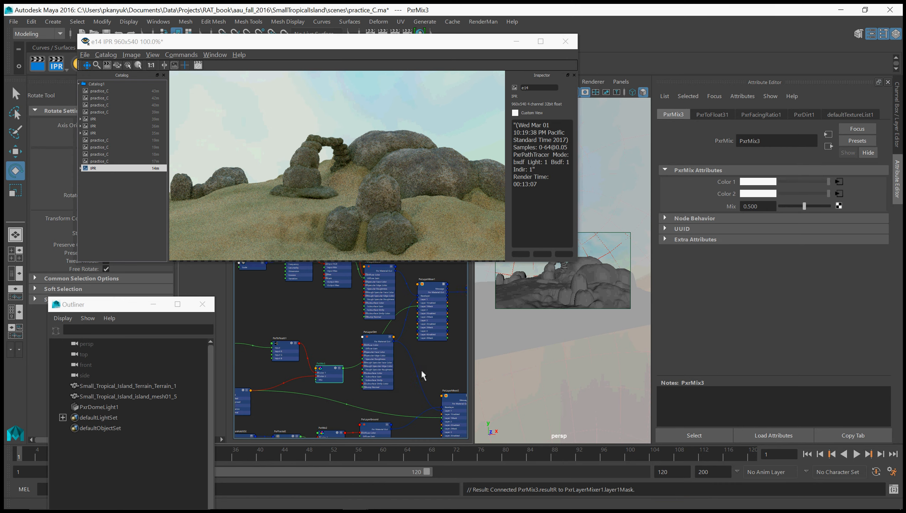
{"action": "middle_click_drag", "start_coordinate": [393, 383], "coordinate": [337, 354], "text": "alt"}
{"action": "scroll", "coordinate": [337, 353], "scroll_direction": "up", "scroll_amount": 2}
{"action": "left_click", "coordinate": [261, 323]}
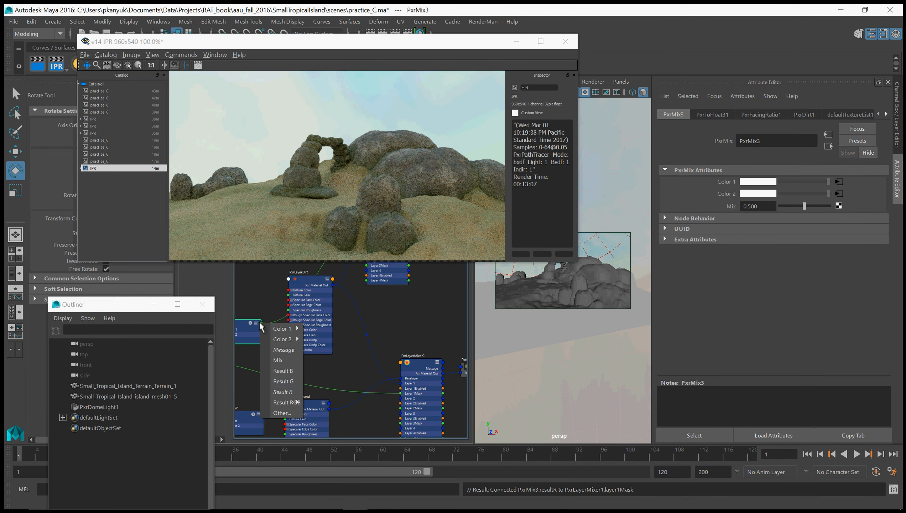
{"action": "left_click", "coordinate": [283, 392]}
{"action": "scroll", "coordinate": [422, 397], "scroll_direction": "up", "scroll_amount": 2}
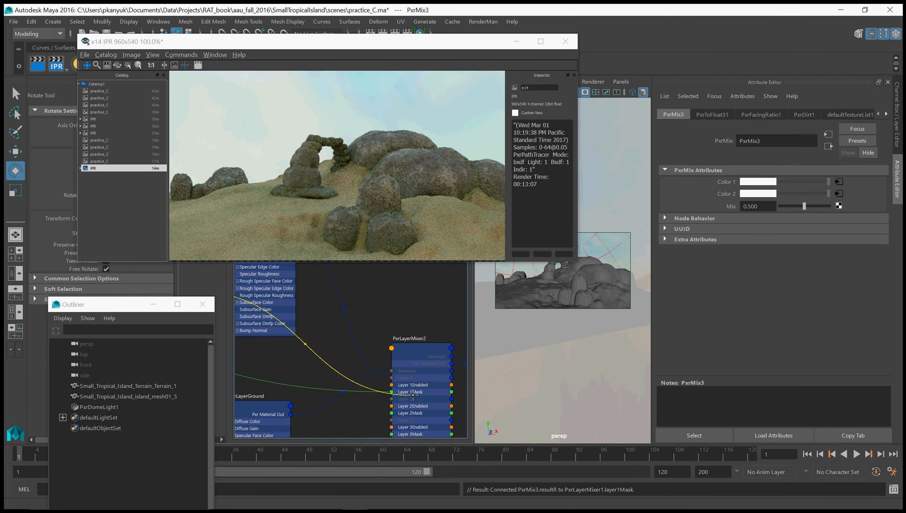
{"action": "left_click", "coordinate": [391, 391]}
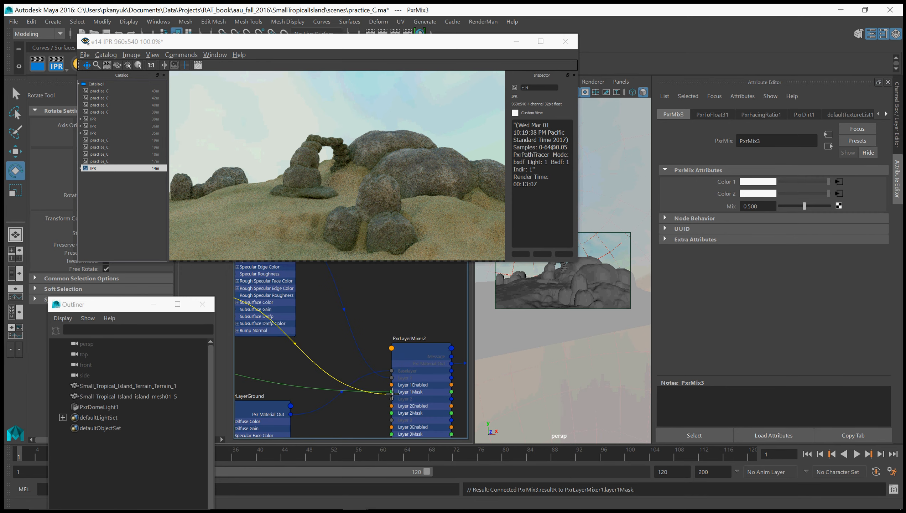
{"action": "scroll", "coordinate": [368, 388], "scroll_direction": "down", "scroll_amount": 2}
{"action": "scroll", "coordinate": [368, 387], "scroll_direction": "down", "scroll_amount": 2}
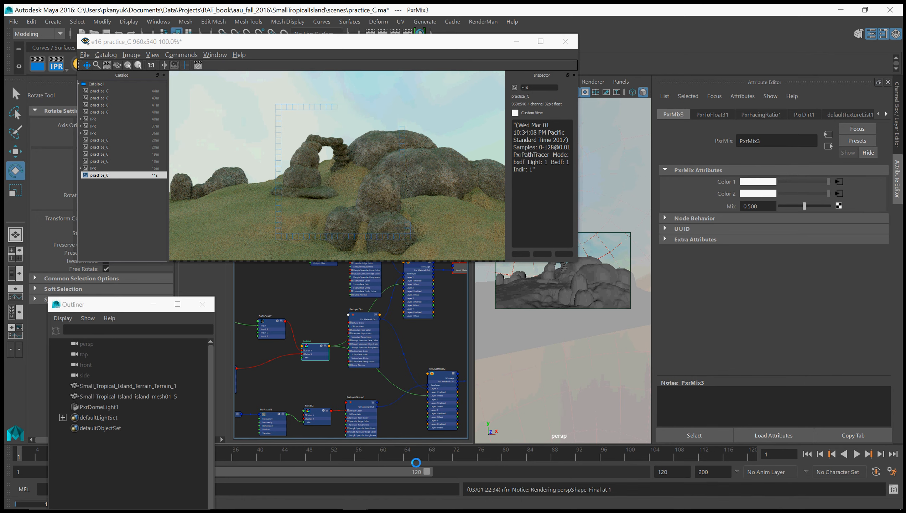
{"action": "left_click", "coordinate": [381, 499]}
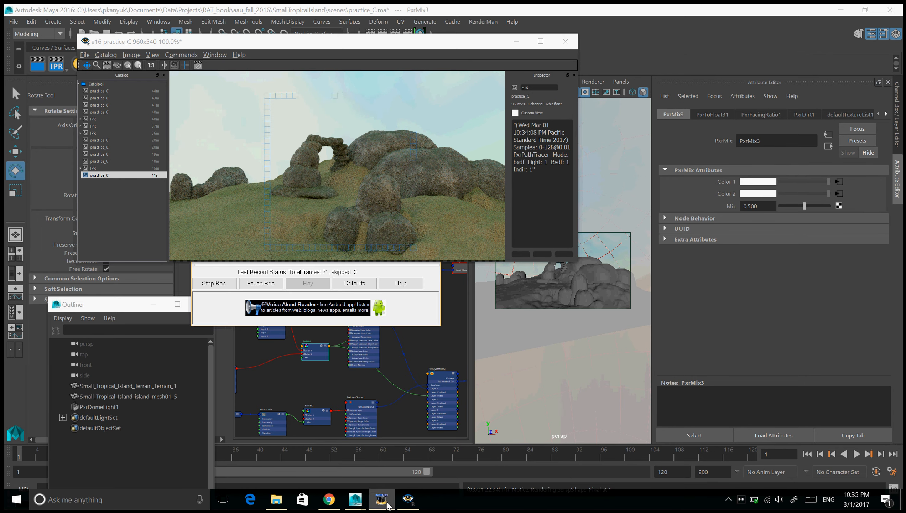